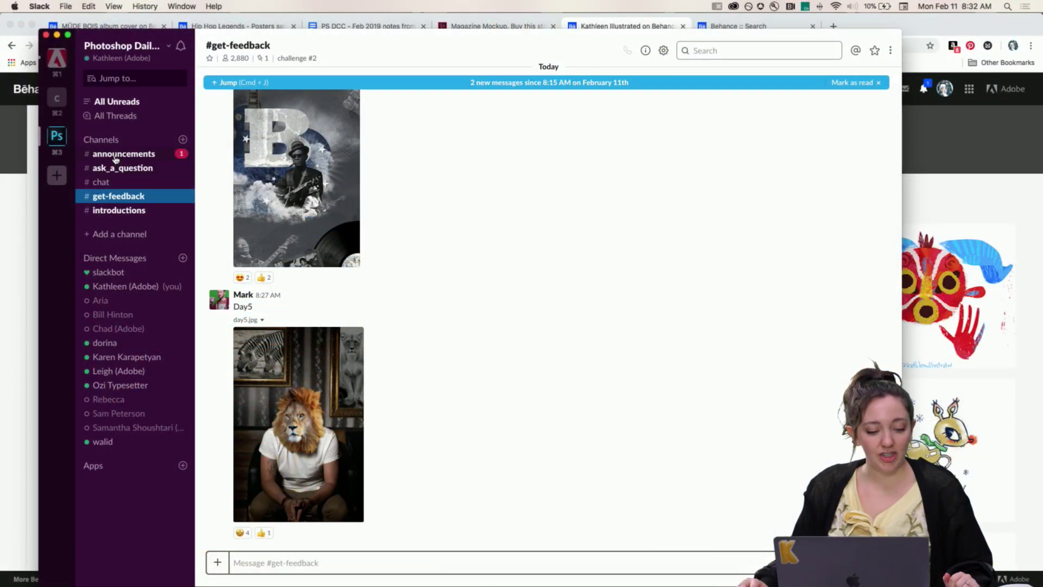
Open the announcements channel and review the Day 1 Blending and Day 2 Layers challenge posts
{"action": "left_click", "coordinate": [115, 157]}
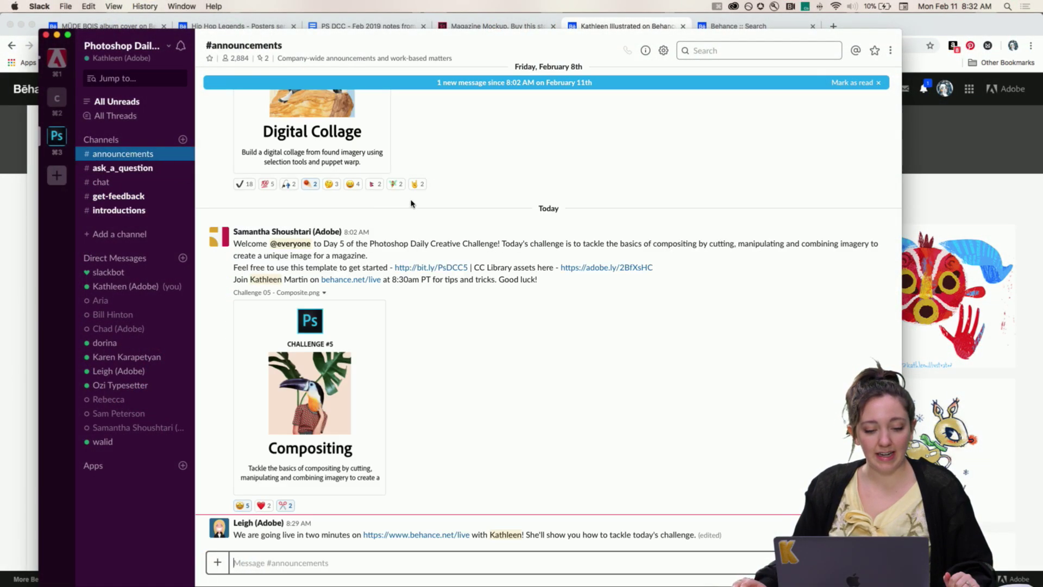
{"action": "scroll", "coordinate": [420, 211], "scroll_direction": "up", "scroll_amount": 15}
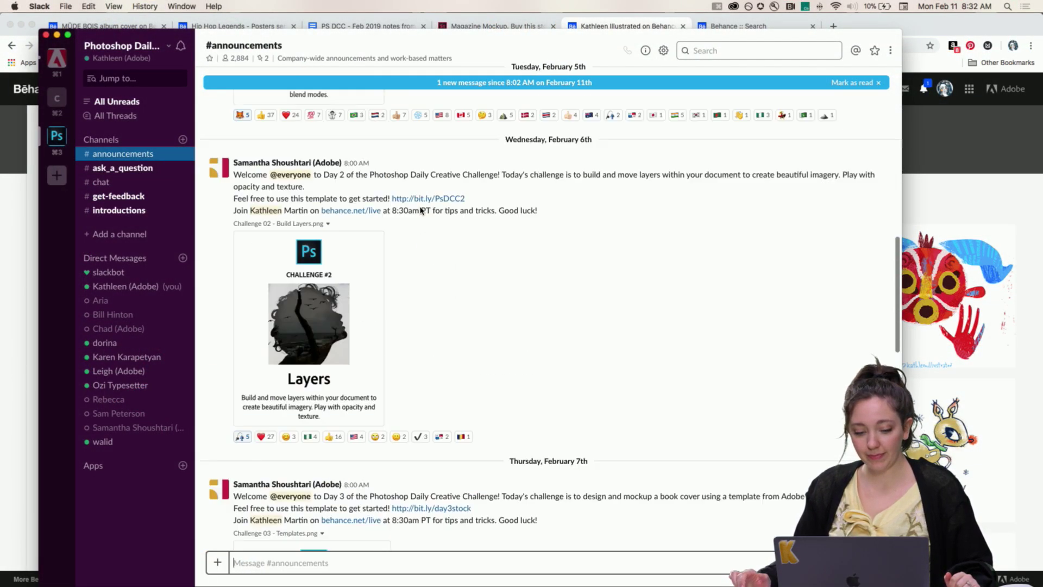
{"action": "scroll", "coordinate": [420, 211], "scroll_direction": "up", "scroll_amount": 6}
{"action": "scroll", "coordinate": [420, 211], "scroll_direction": "down", "scroll_amount": 3}
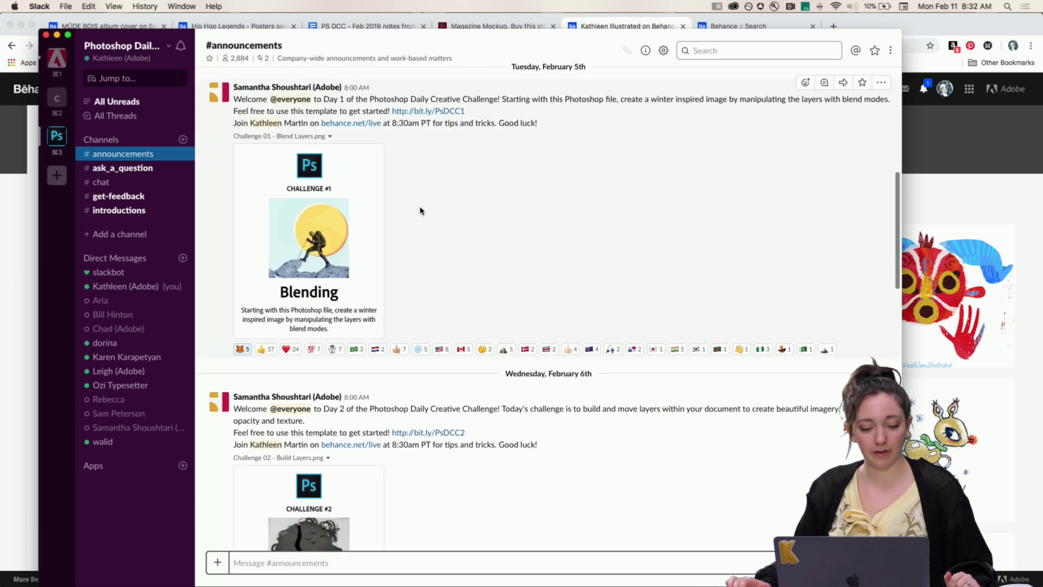
{"action": "scroll", "coordinate": [420, 210], "scroll_direction": "down", "scroll_amount": 3}
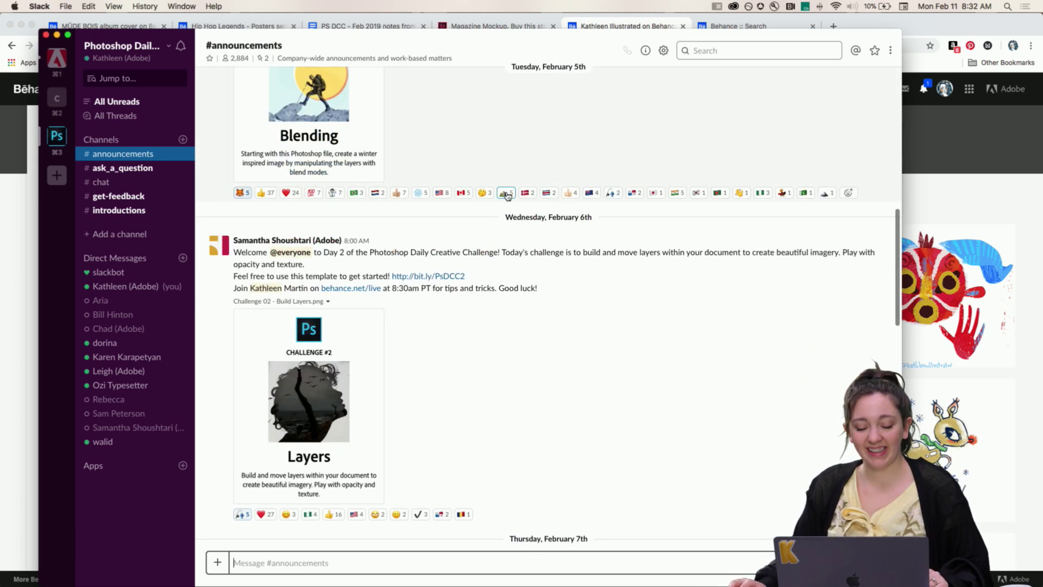
{"action": "scroll", "coordinate": [507, 195], "scroll_direction": "down", "scroll_amount": 3}
{"action": "scroll", "coordinate": [507, 195], "scroll_direction": "up", "scroll_amount": 1}
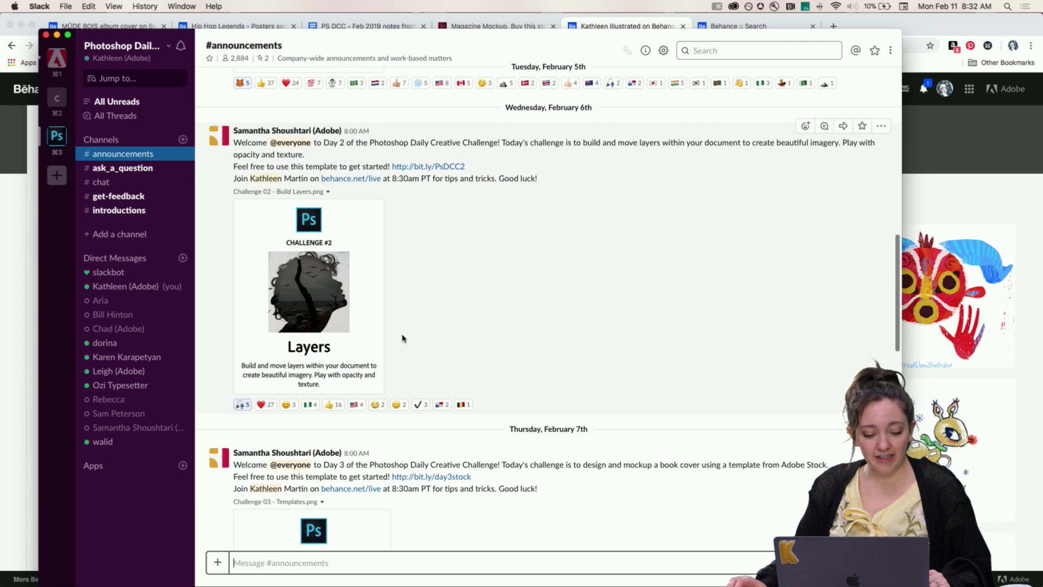
Review the Day 3 Templates, Day 4 Digital Collage and Day 5 Compositing challenge posts
{"action": "scroll", "coordinate": [502, 294], "scroll_direction": "down", "scroll_amount": 5}
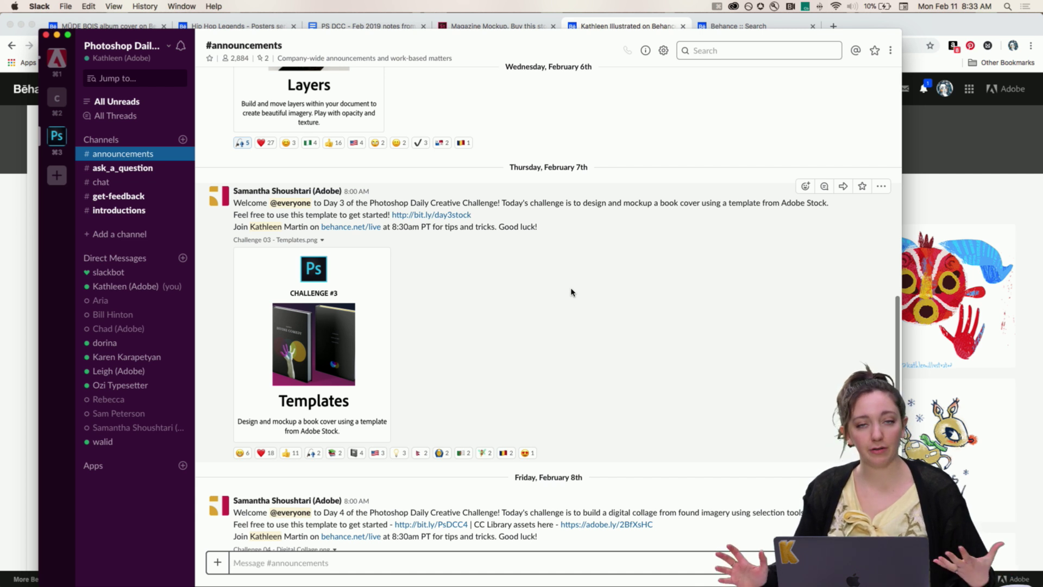
{"action": "scroll", "coordinate": [571, 292], "scroll_direction": "down", "scroll_amount": 1}
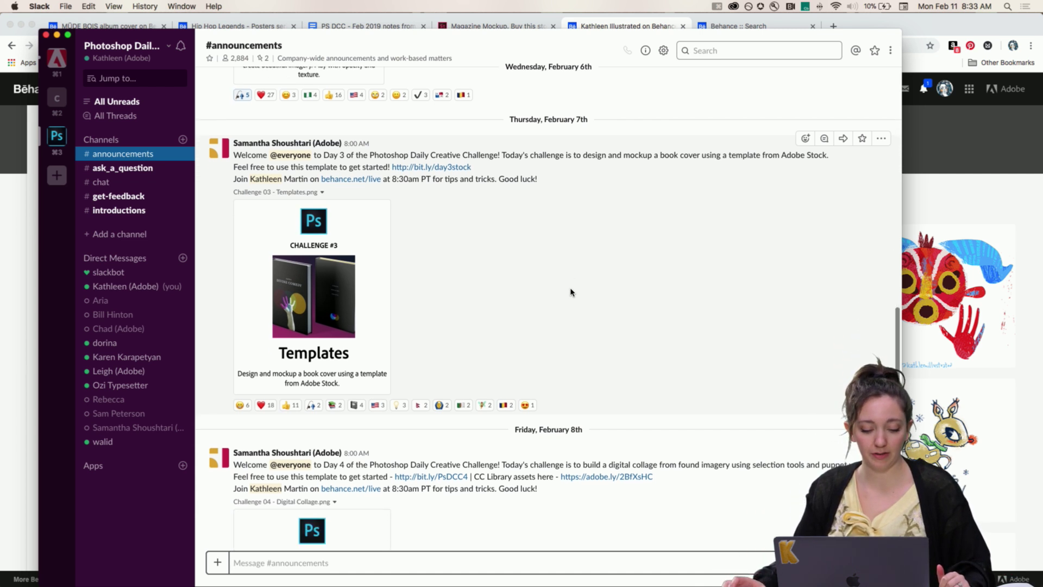
{"action": "scroll", "coordinate": [455, 302], "scroll_direction": "down", "scroll_amount": 7}
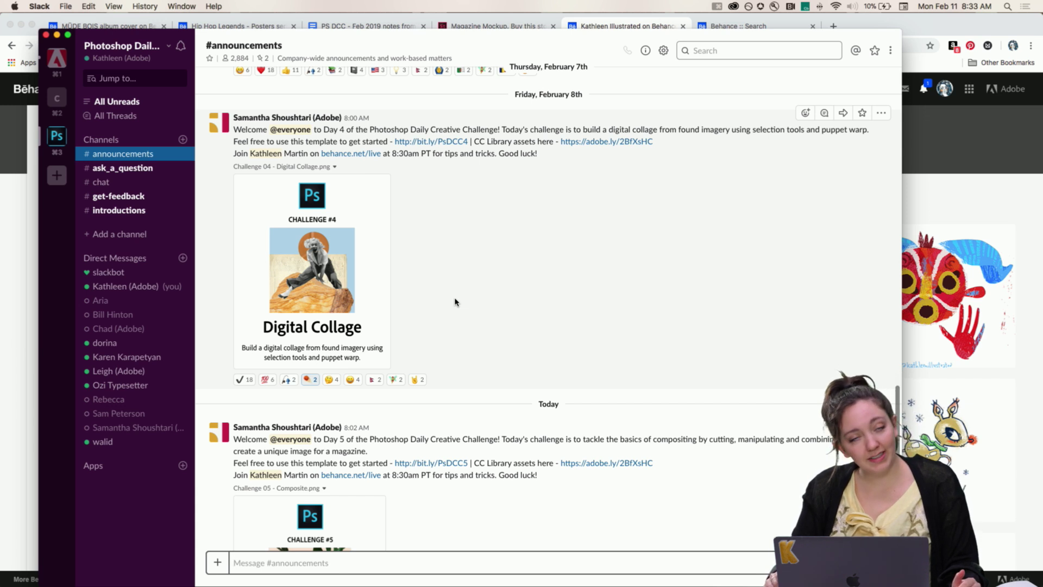
{"action": "scroll", "coordinate": [472, 294], "scroll_direction": "down", "scroll_amount": 5}
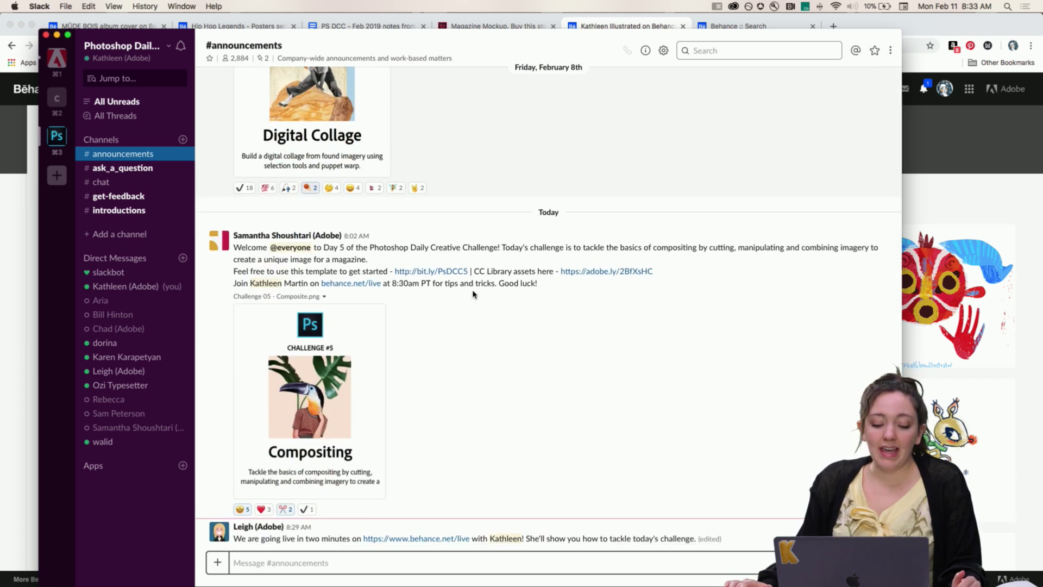
{"action": "scroll", "coordinate": [473, 295], "scroll_direction": "down", "scroll_amount": 1}
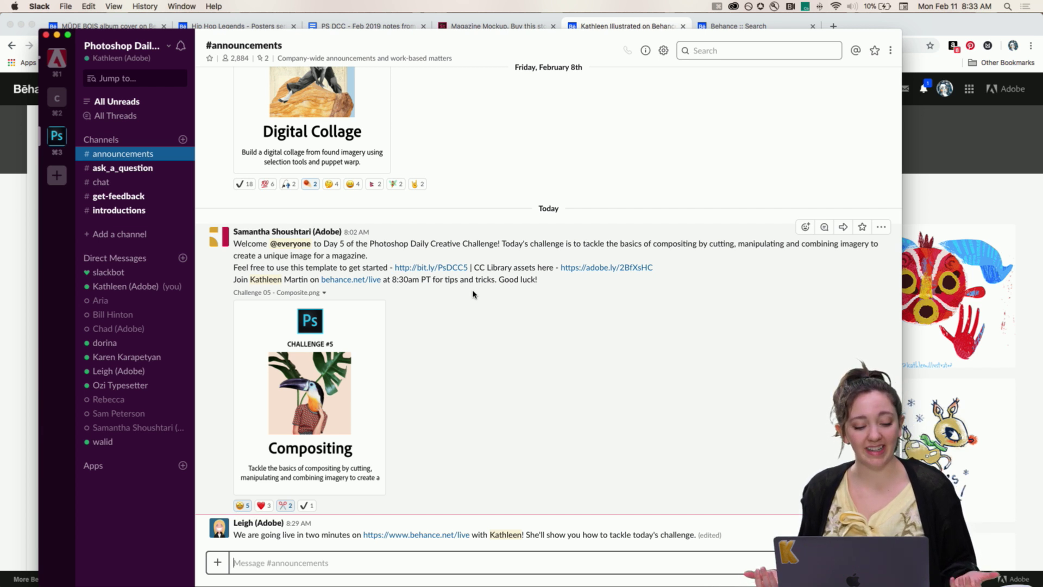
{"action": "scroll", "coordinate": [473, 294], "scroll_direction": "up", "scroll_amount": 5}
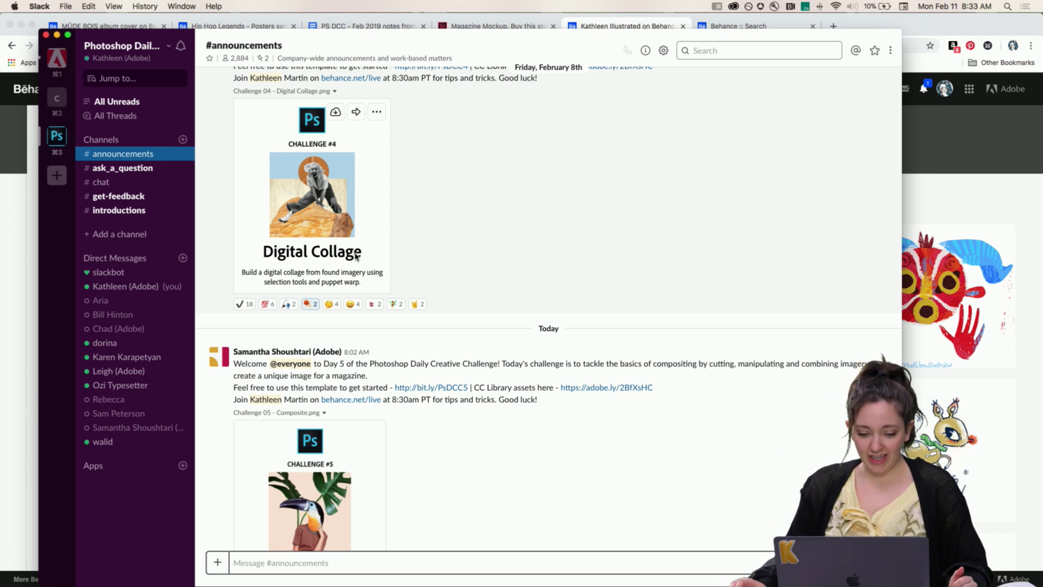
{"action": "scroll", "coordinate": [413, 306], "scroll_direction": "down", "scroll_amount": 5}
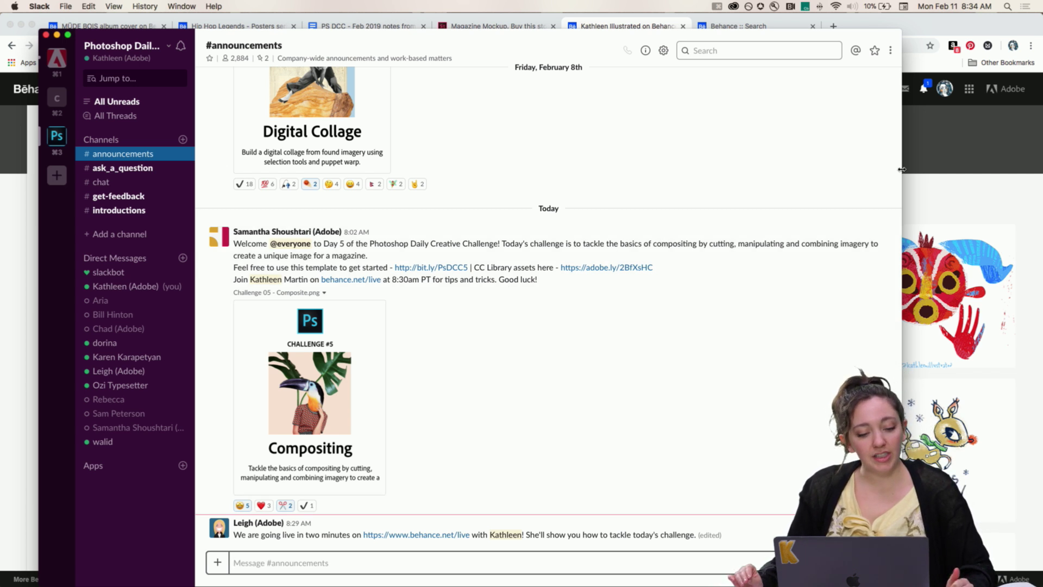
Open the get-feedback channel and view the day5.jpg lion-head composite at full size, closing it when done
{"action": "left_click", "coordinate": [115, 197]}
{"action": "scroll", "coordinate": [489, 239], "scroll_direction": "up", "scroll_amount": 6}
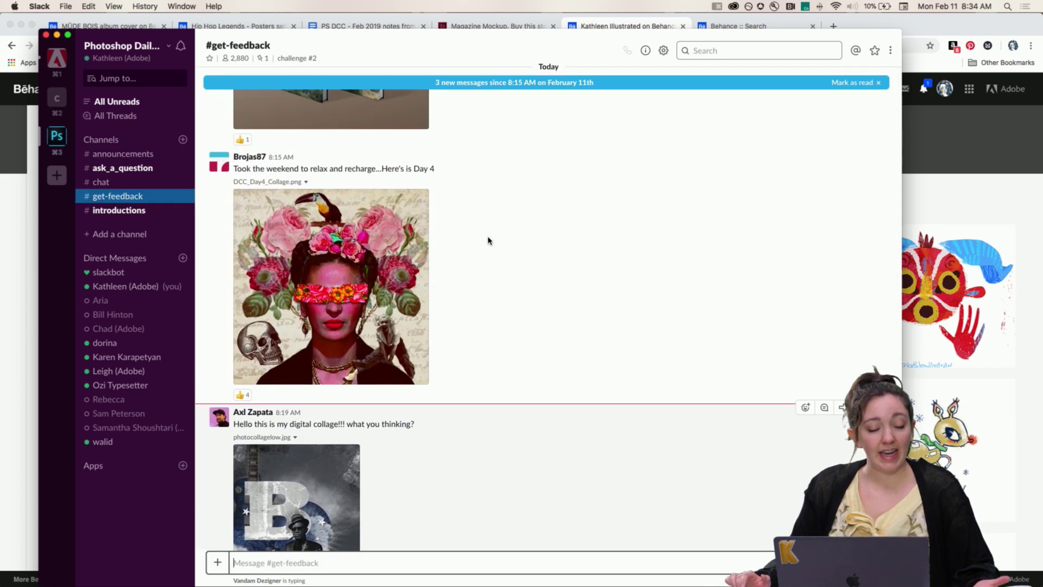
{"action": "scroll", "coordinate": [488, 240], "scroll_direction": "up", "scroll_amount": 2}
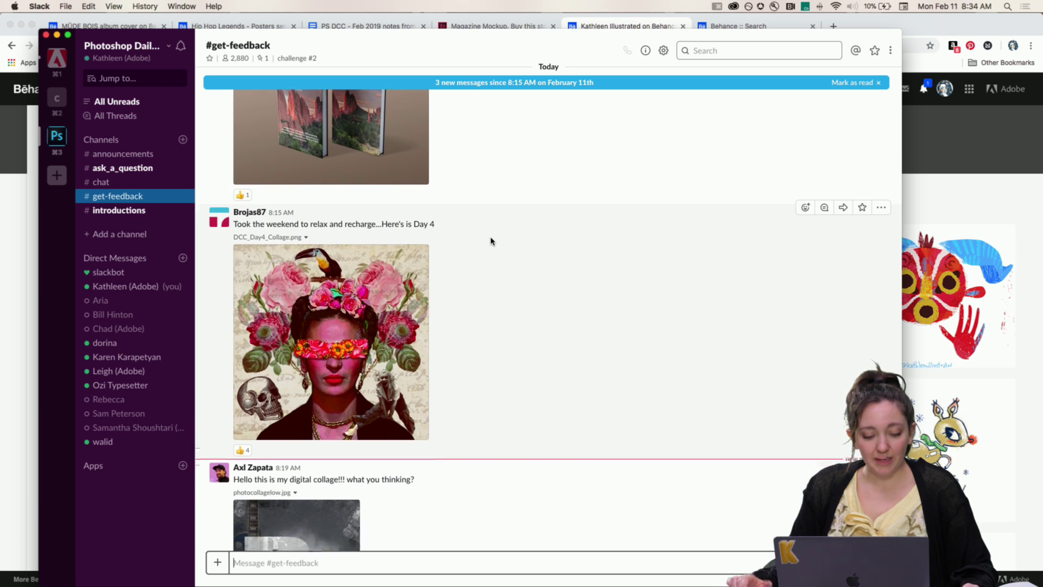
{"action": "scroll", "coordinate": [490, 241], "scroll_direction": "down", "scroll_amount": 10}
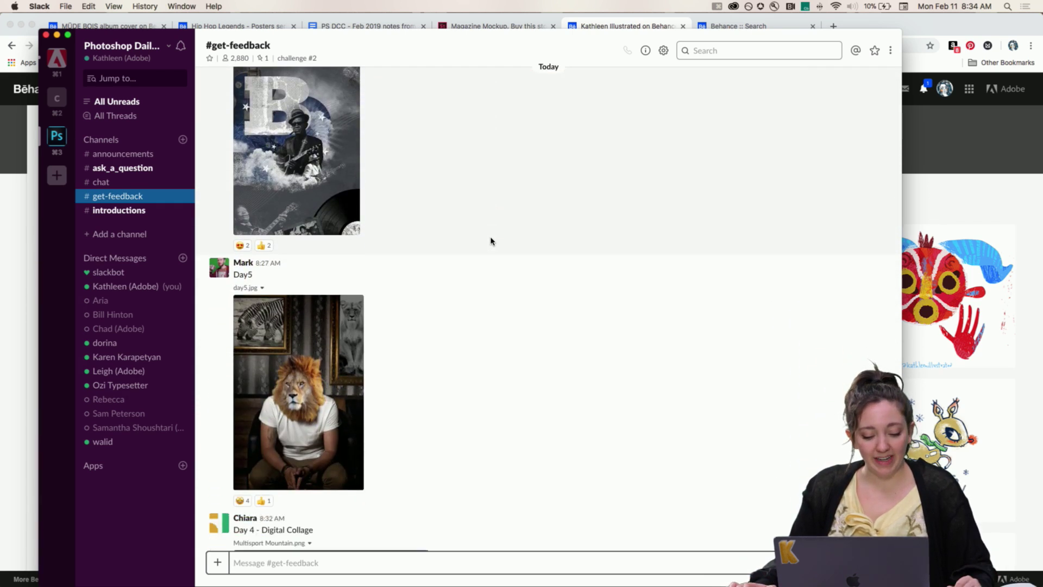
{"action": "scroll", "coordinate": [491, 241], "scroll_direction": "down", "scroll_amount": 3}
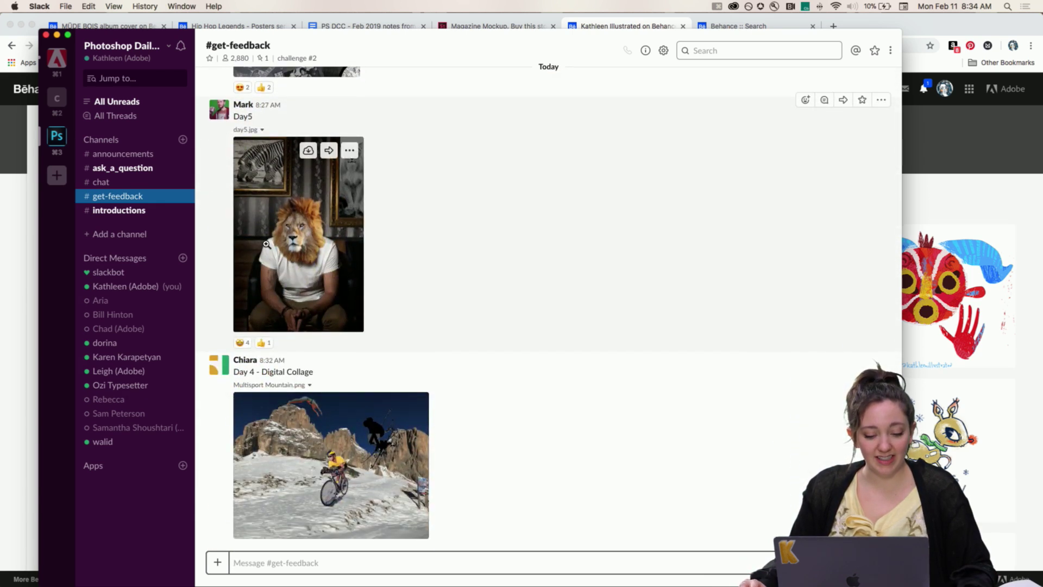
{"action": "left_click", "coordinate": [266, 243]}
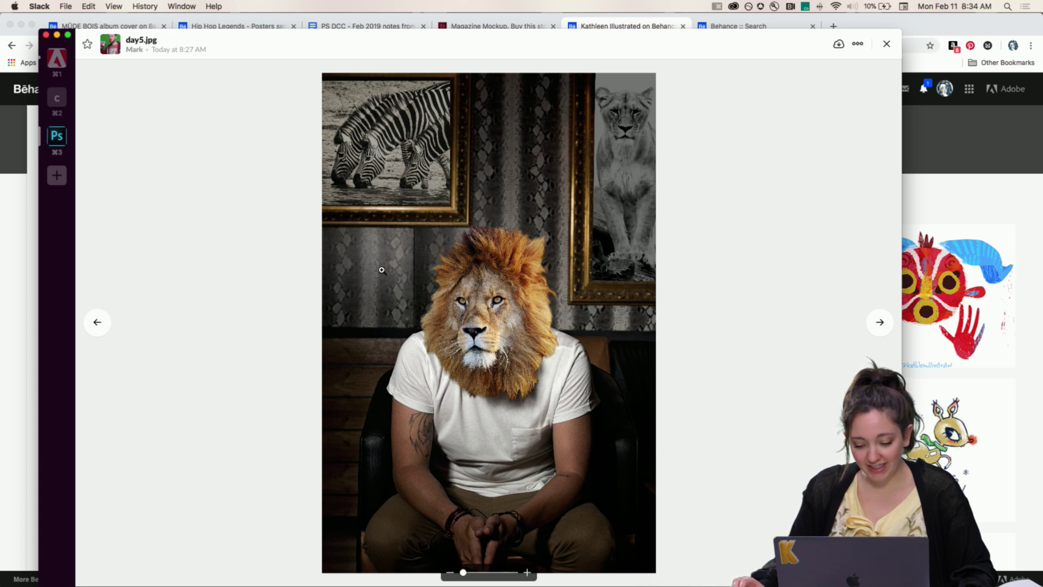
{"action": "left_click", "coordinate": [886, 44]}
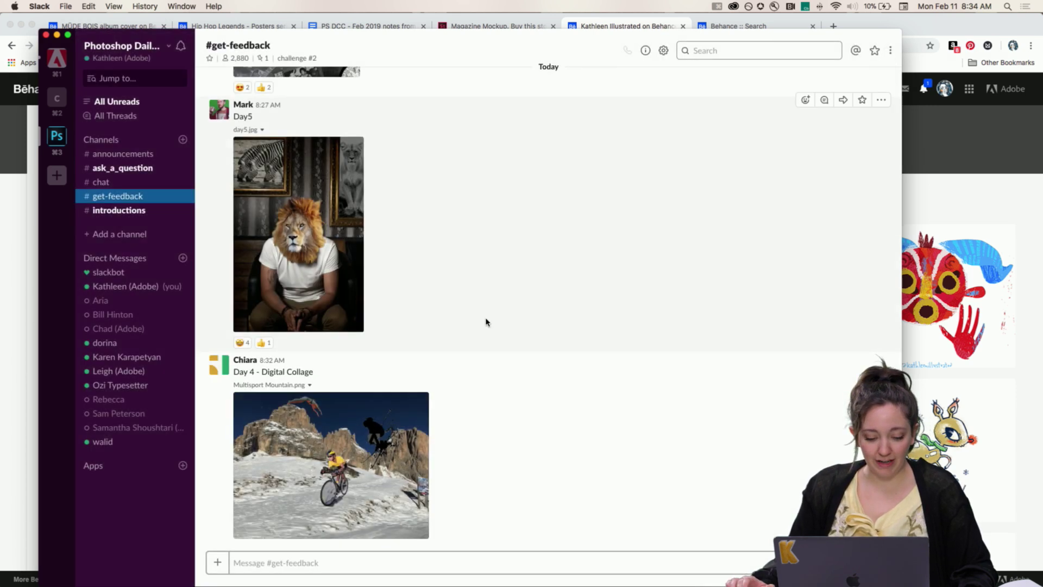
Browse the earlier challenge submissions in the get-feedback channel, returning to the newest posts at the end
{"action": "scroll", "coordinate": [485, 322], "scroll_direction": "up", "scroll_amount": 5}
{"action": "scroll", "coordinate": [485, 322], "scroll_direction": "up", "scroll_amount": 10}
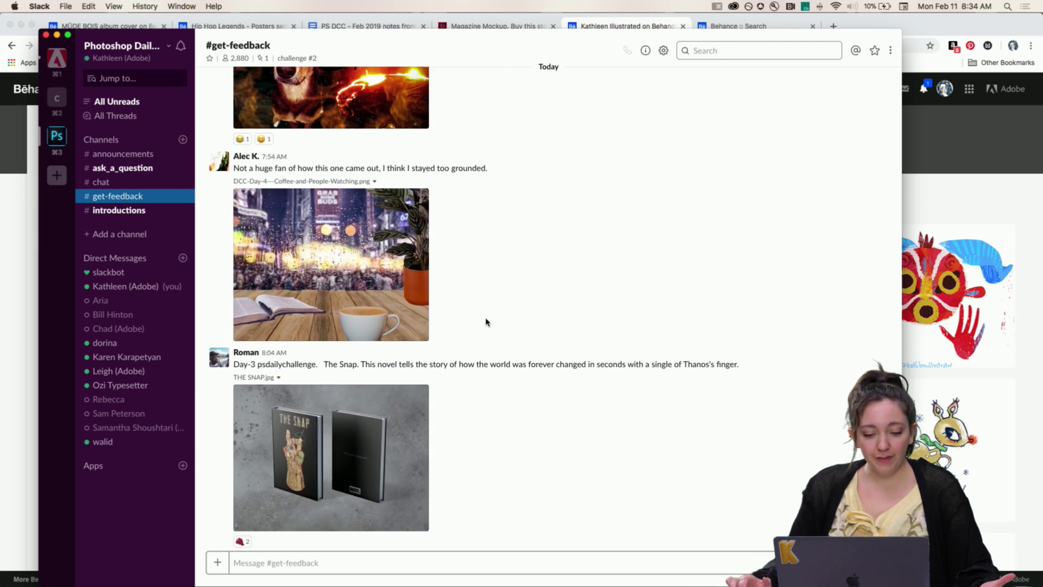
{"action": "scroll", "coordinate": [485, 322], "scroll_direction": "up", "scroll_amount": 6}
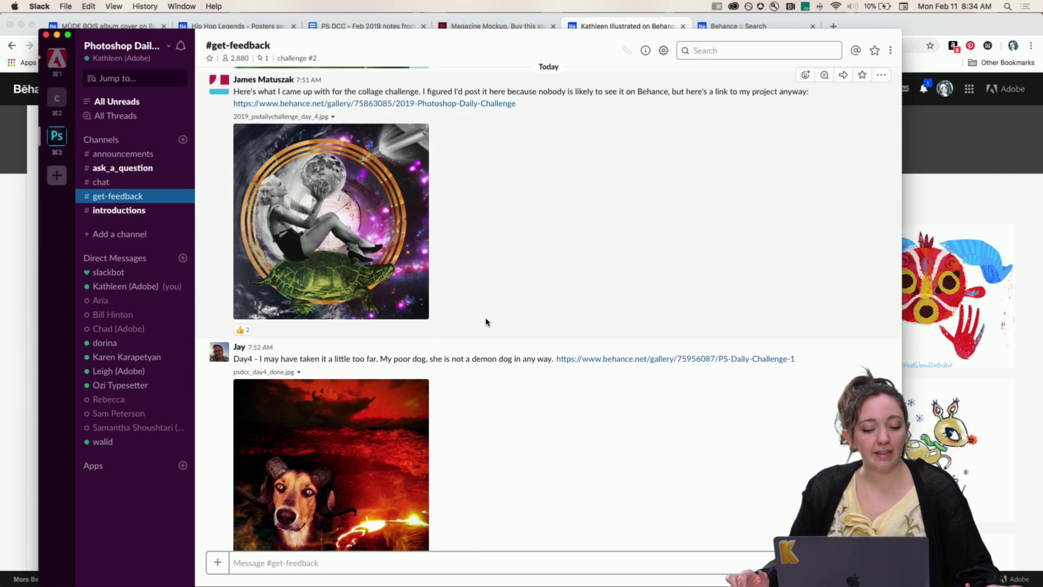
{"action": "scroll", "coordinate": [485, 321], "scroll_direction": "up", "scroll_amount": 6}
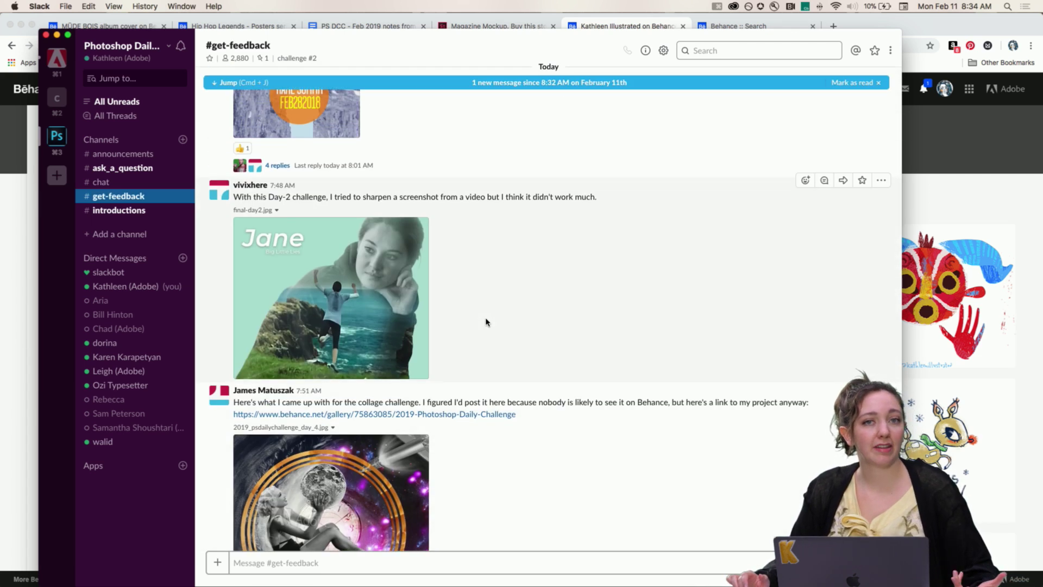
{"action": "scroll", "coordinate": [485, 321], "scroll_direction": "up", "scroll_amount": 5}
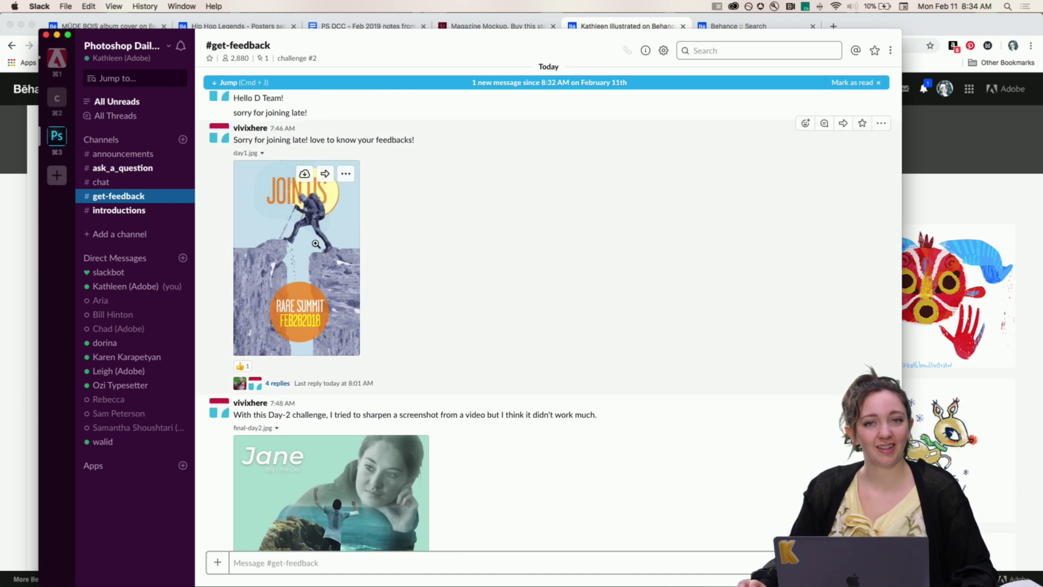
{"action": "scroll", "coordinate": [543, 256], "scroll_direction": "up", "scroll_amount": 5}
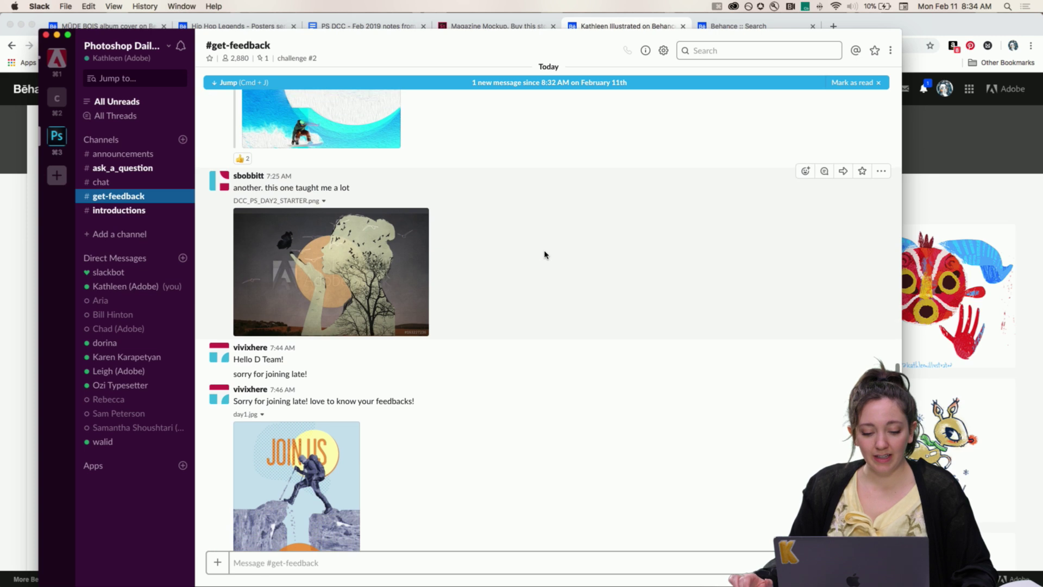
{"action": "scroll", "coordinate": [545, 254], "scroll_direction": "down", "scroll_amount": 10}
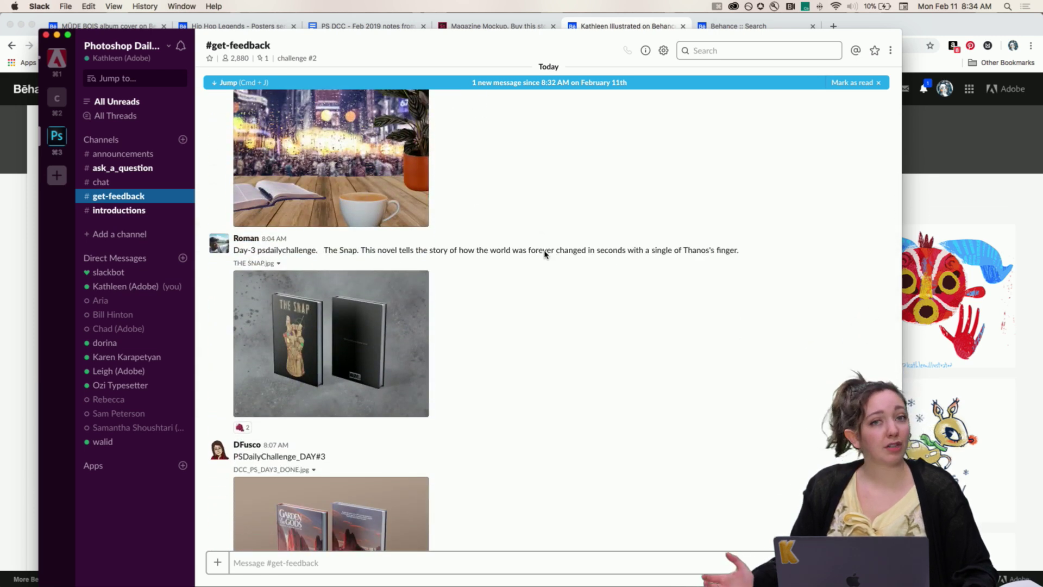
{"action": "scroll", "coordinate": [545, 255], "scroll_direction": "down", "scroll_amount": 15}
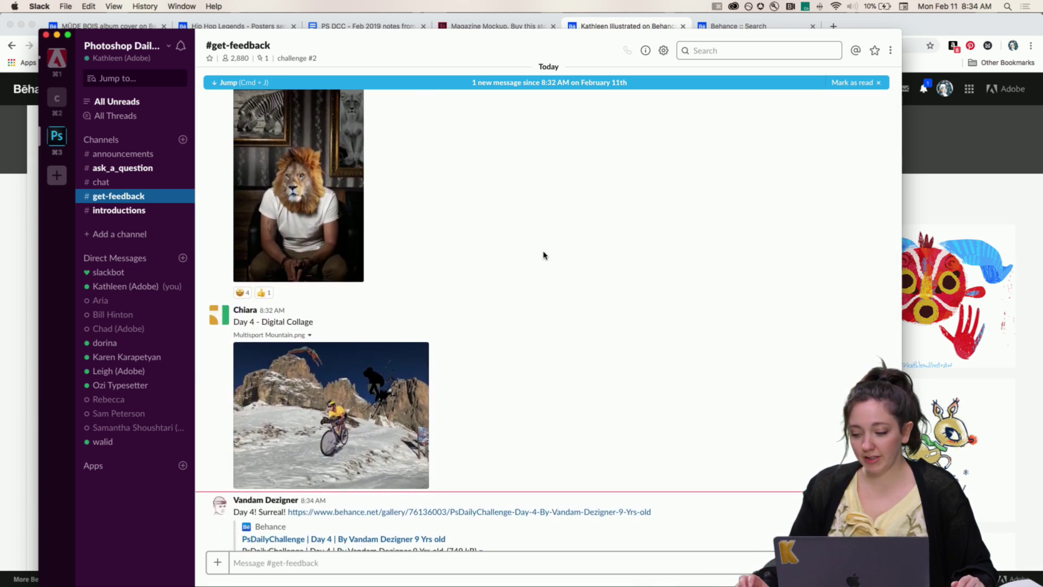
Switch to Chrome and look through the Photoshop Daily Creative Challenge 2019 project on the Behance profile, closing it at the end
{"action": "left_click", "coordinate": [980, 180]}
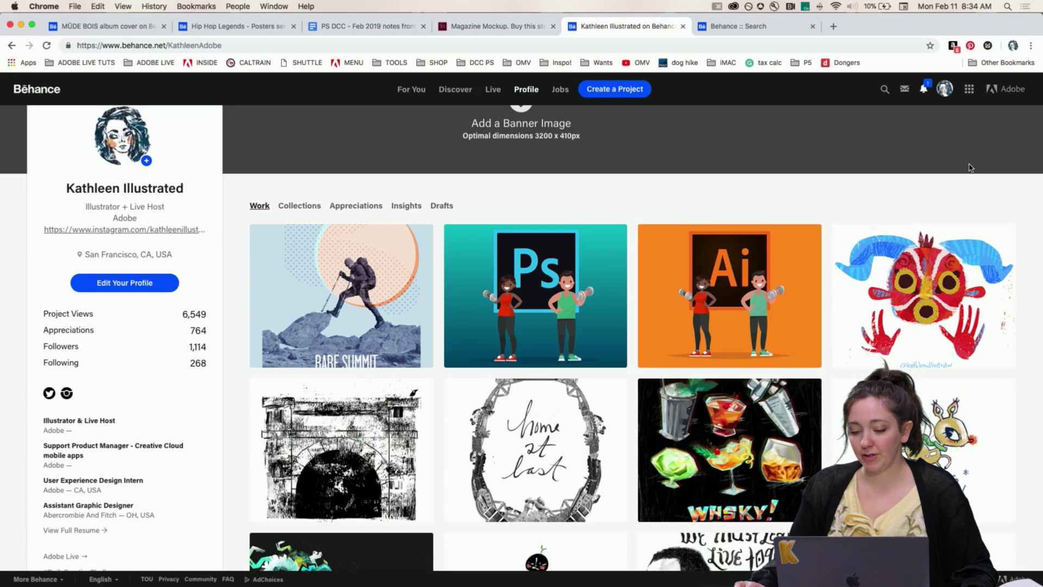
{"action": "left_click", "coordinate": [313, 279]}
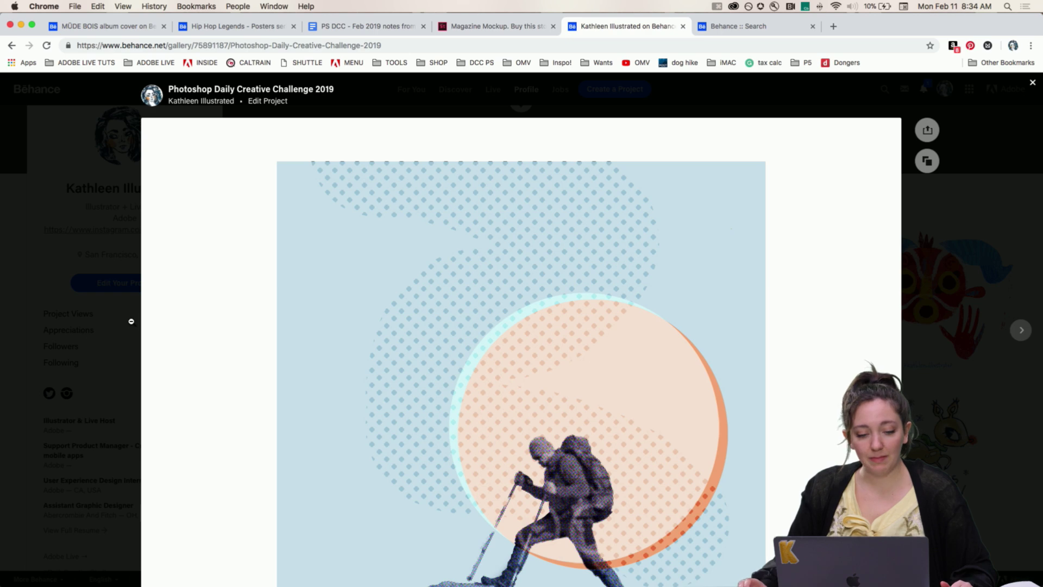
{"action": "scroll", "coordinate": [133, 320], "scroll_direction": "down", "scroll_amount": 10}
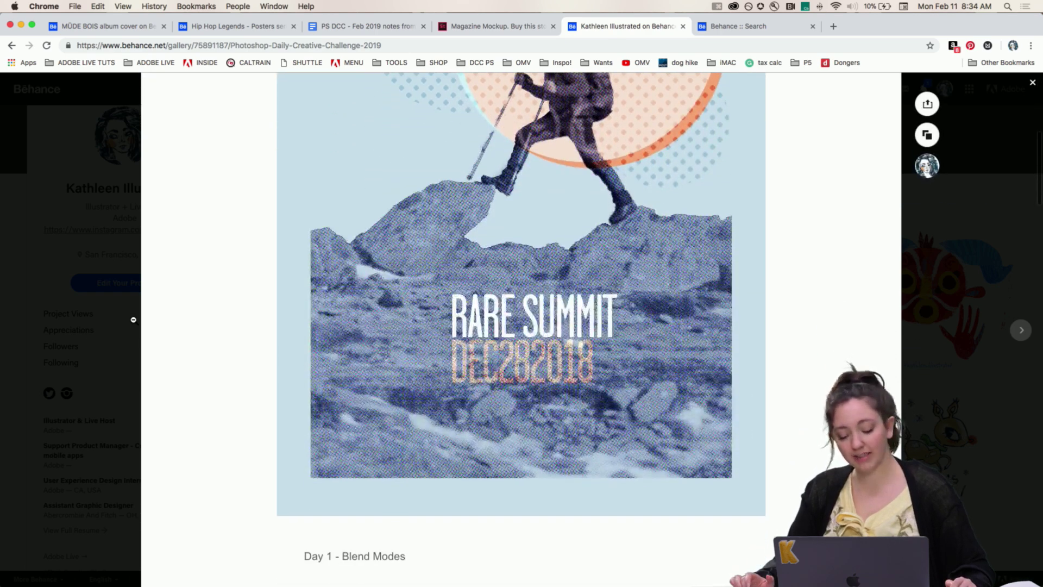
{"action": "scroll", "coordinate": [133, 319], "scroll_direction": "down", "scroll_amount": 15}
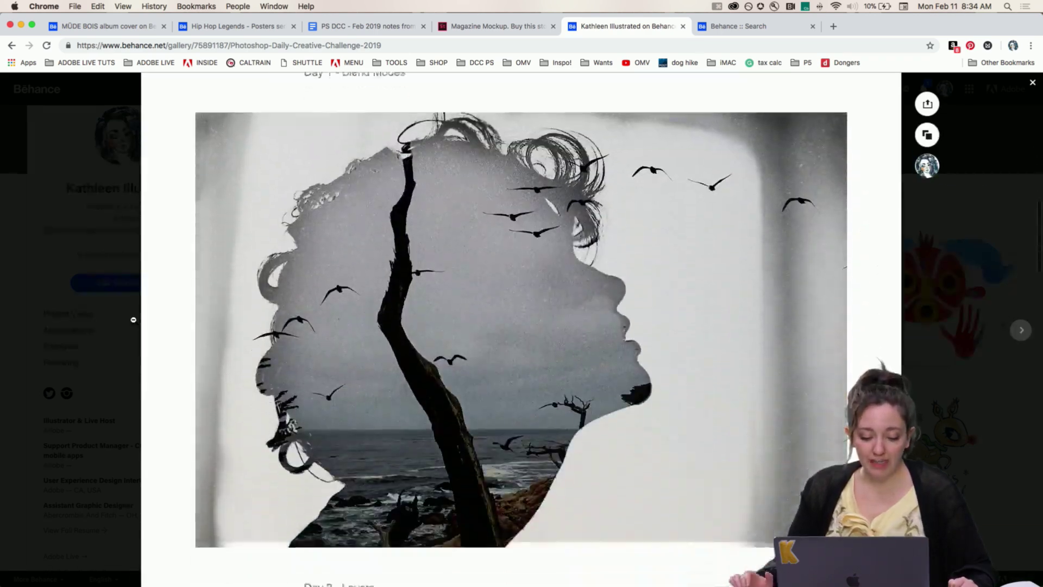
{"action": "scroll", "coordinate": [133, 319], "scroll_direction": "down", "scroll_amount": 20}
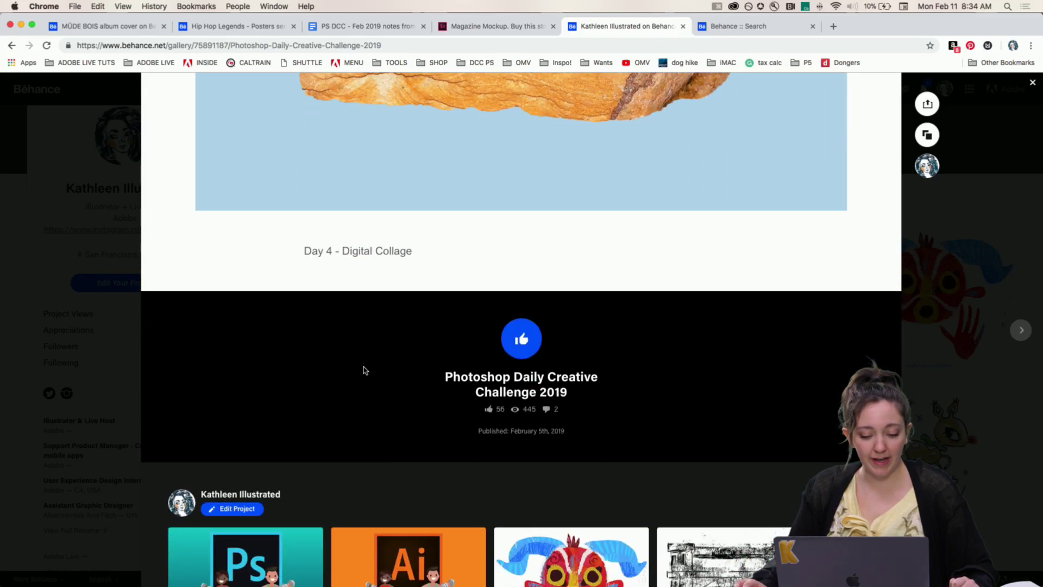
{"action": "left_click", "coordinate": [86, 243]}
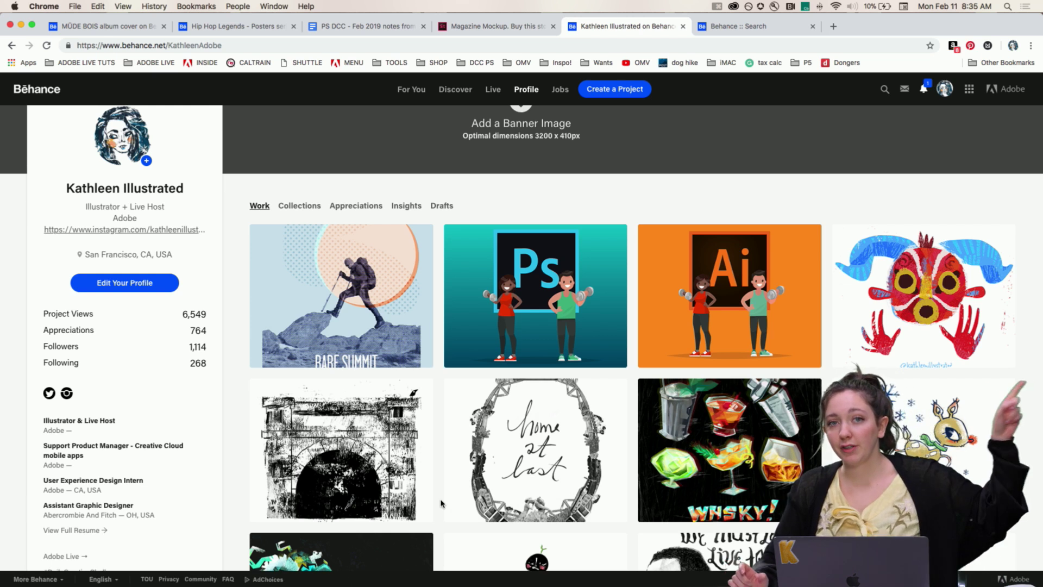
Switch to Photoshop and try the 2-up Horizontal and 2-up Vertical arrangements for the open documents
{"action": "mouse_move", "coordinate": [480, 581]}
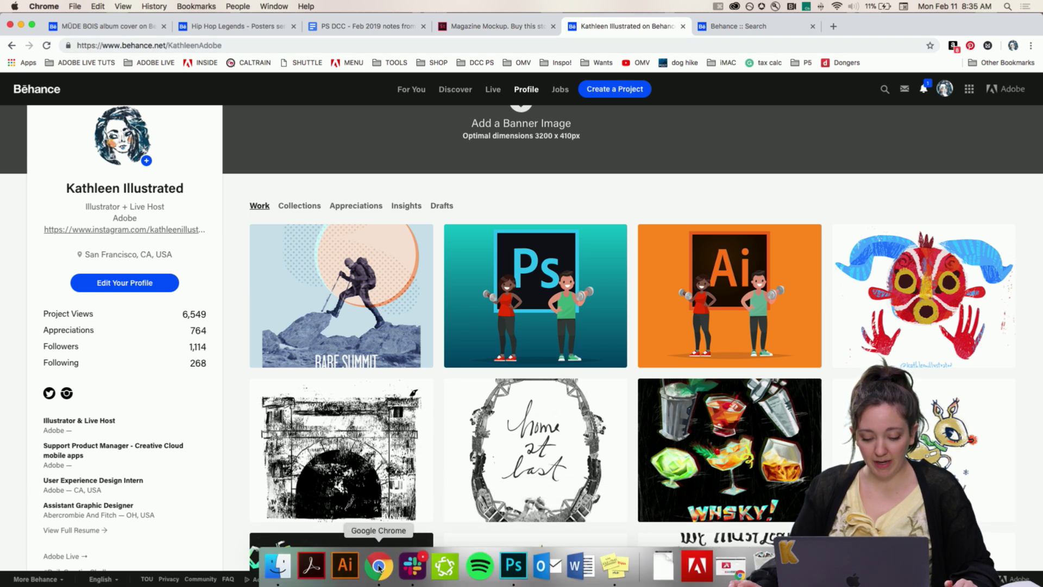
{"action": "left_click", "coordinate": [513, 566]}
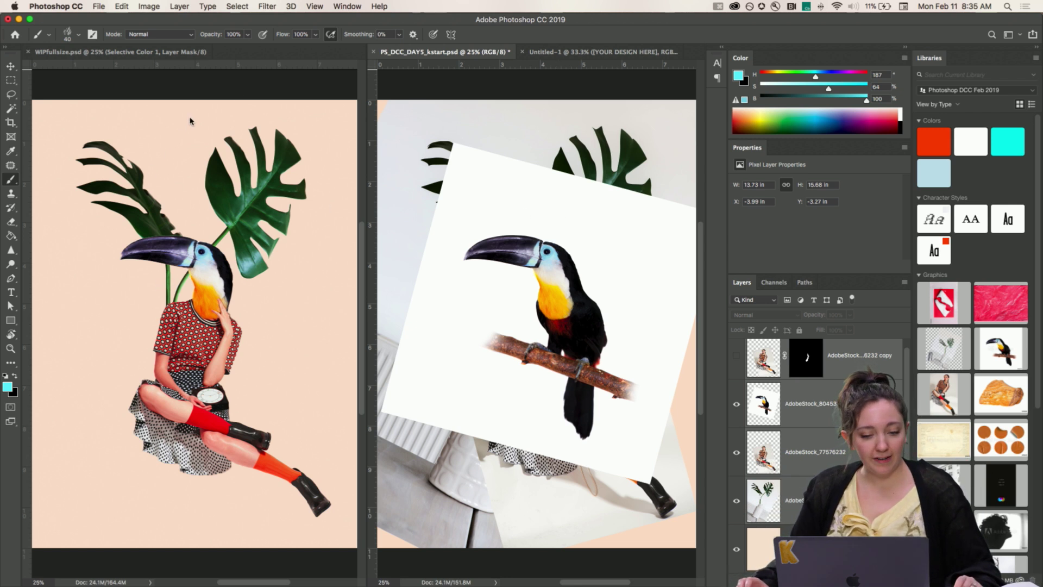
{"action": "left_click", "coordinate": [339, 6]}
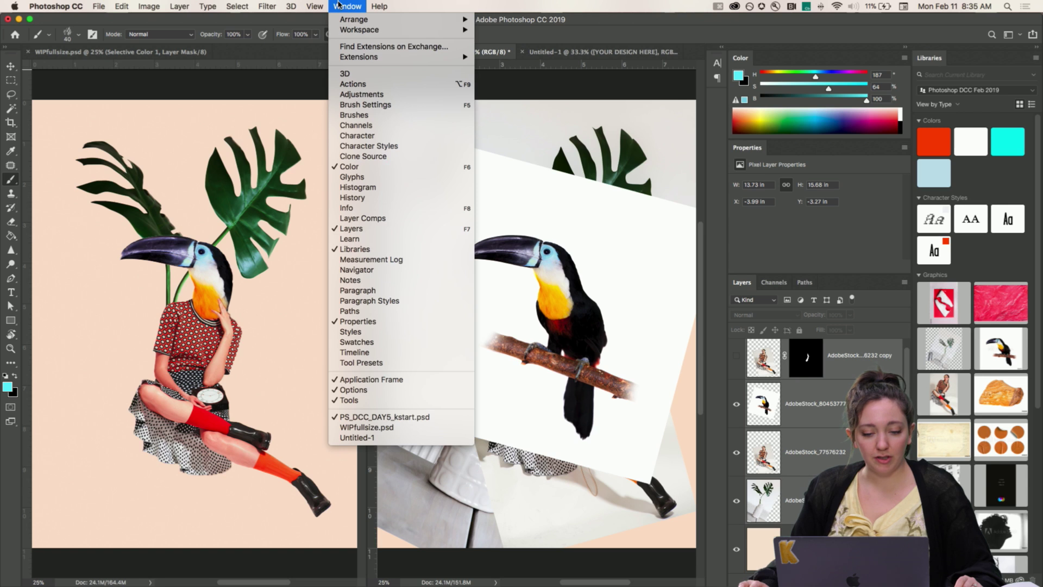
{"action": "mouse_move", "coordinate": [364, 21]}
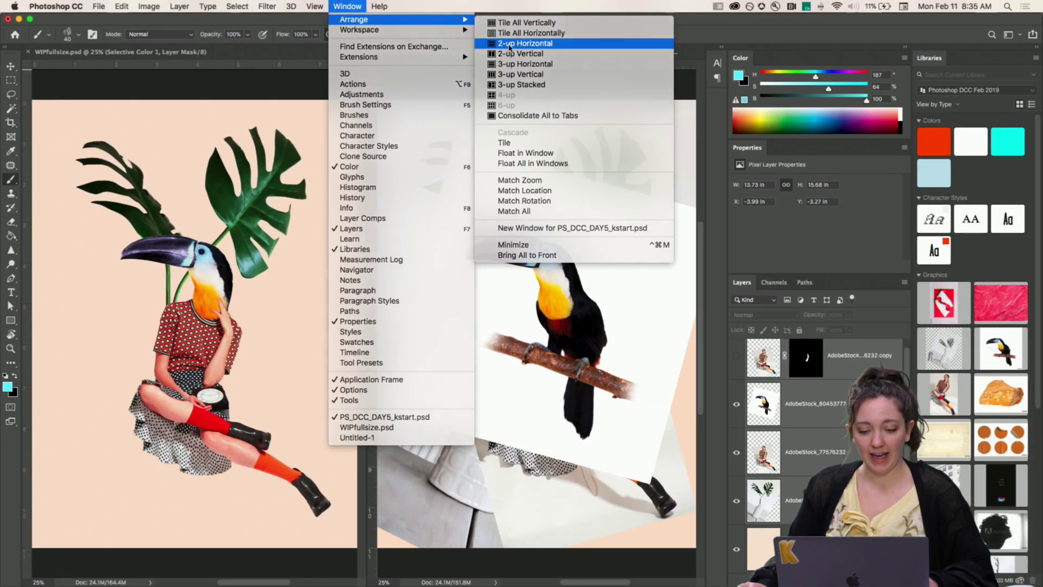
{"action": "left_click", "coordinate": [508, 43]}
{"action": "left_click", "coordinate": [347, 6]}
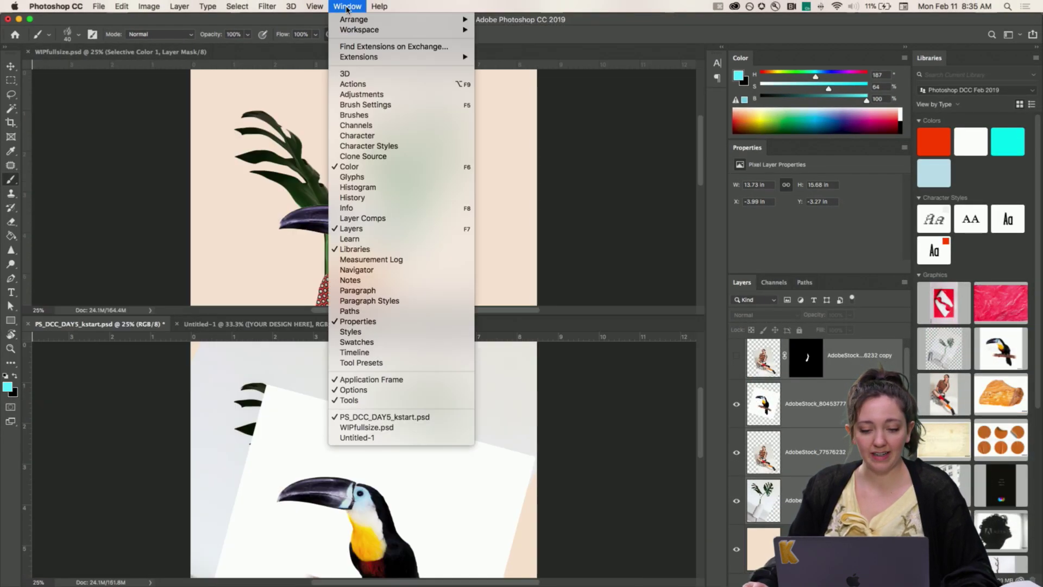
{"action": "mouse_move", "coordinate": [412, 20]}
{"action": "left_click", "coordinate": [515, 53]}
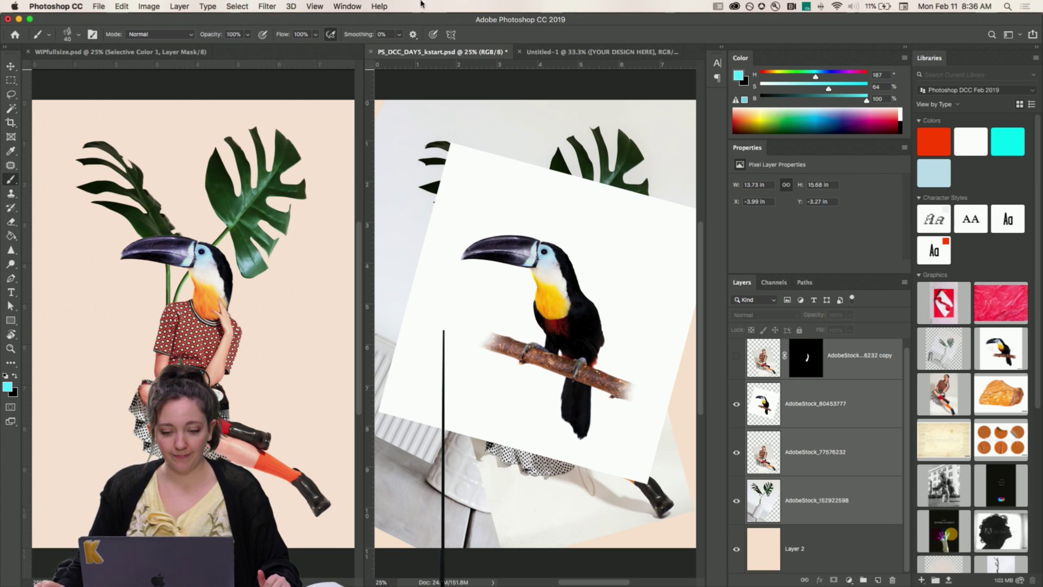
Consolidate all open documents into tabs in a single window
{"action": "left_click", "coordinate": [345, 8]}
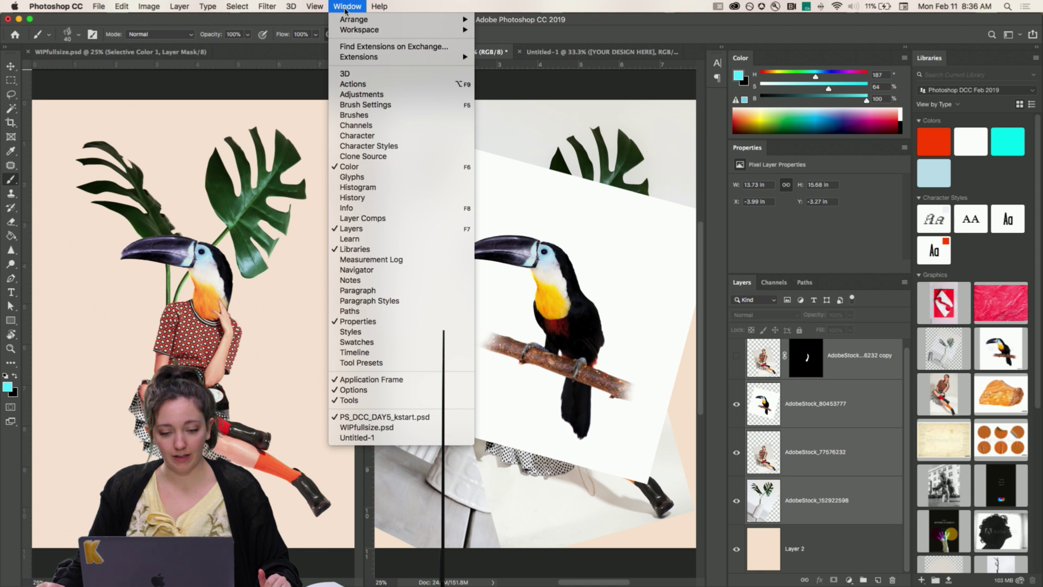
{"action": "mouse_move", "coordinate": [350, 20]}
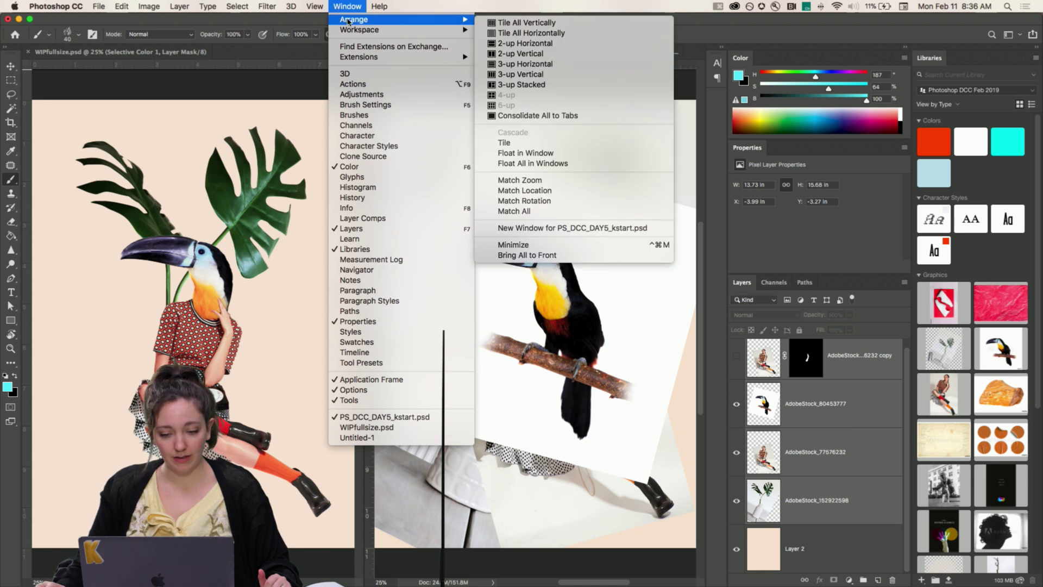
{"action": "left_click", "coordinate": [548, 116]}
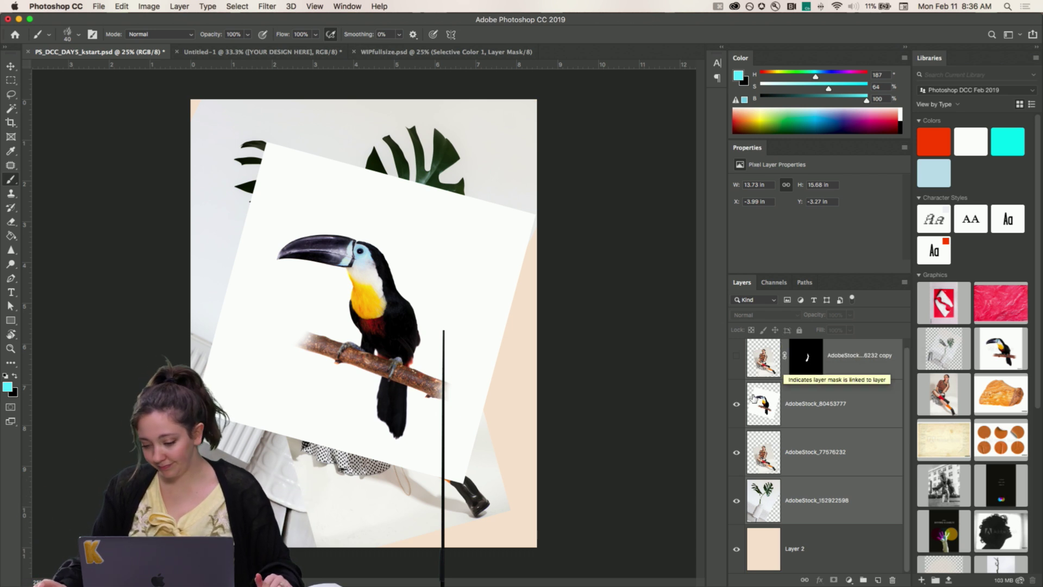
Hide the toucan layer AdobeStock_80453777 and the seated woman layer AdobeStock_77576232 in PS_DCC_DAY5_kstart.psd
{"action": "left_click", "coordinate": [737, 405]}
{"action": "left_click", "coordinate": [736, 453]}
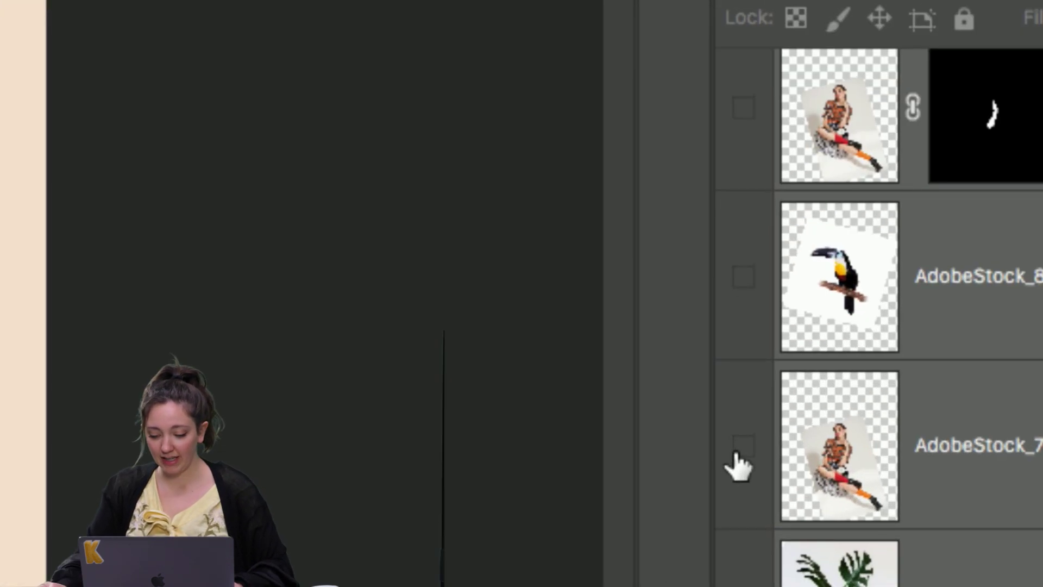
{"action": "left_click", "coordinate": [739, 453]}
{"action": "left_click", "coordinate": [741, 452]}
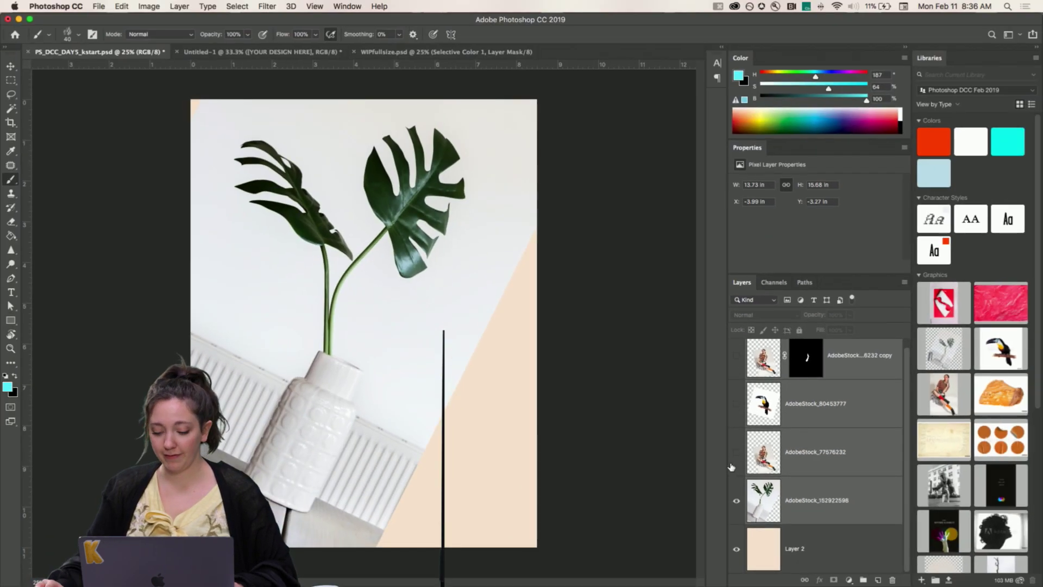
{"action": "left_click", "coordinate": [737, 452]}
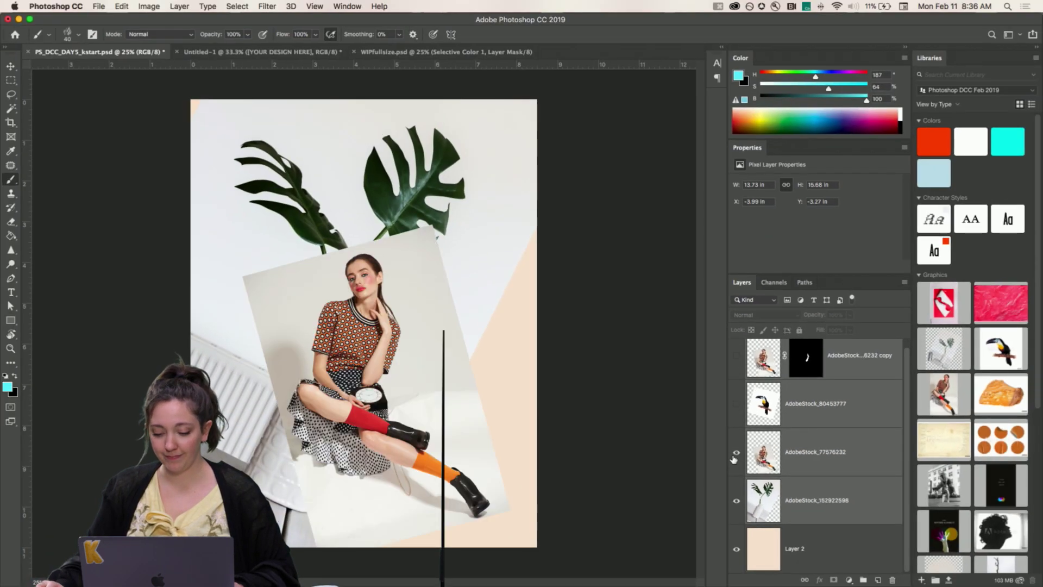
{"action": "left_click", "coordinate": [736, 452]}
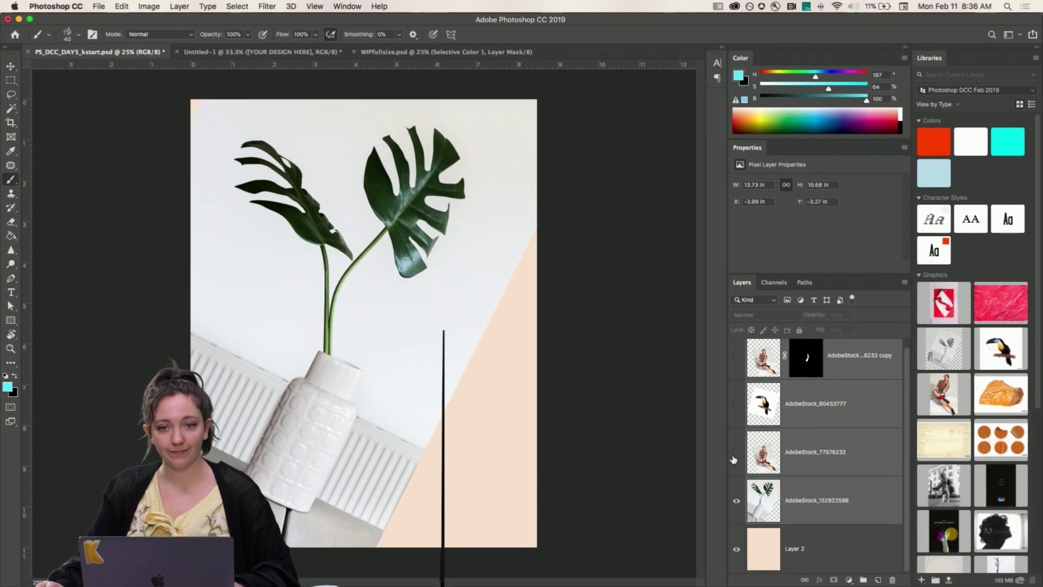
Select the plant photo layer AdobeStock_152922598 and alternate between the Magic Wand and Quick Selection tools, ending on Magic Wand
{"action": "left_click", "coordinate": [824, 501]}
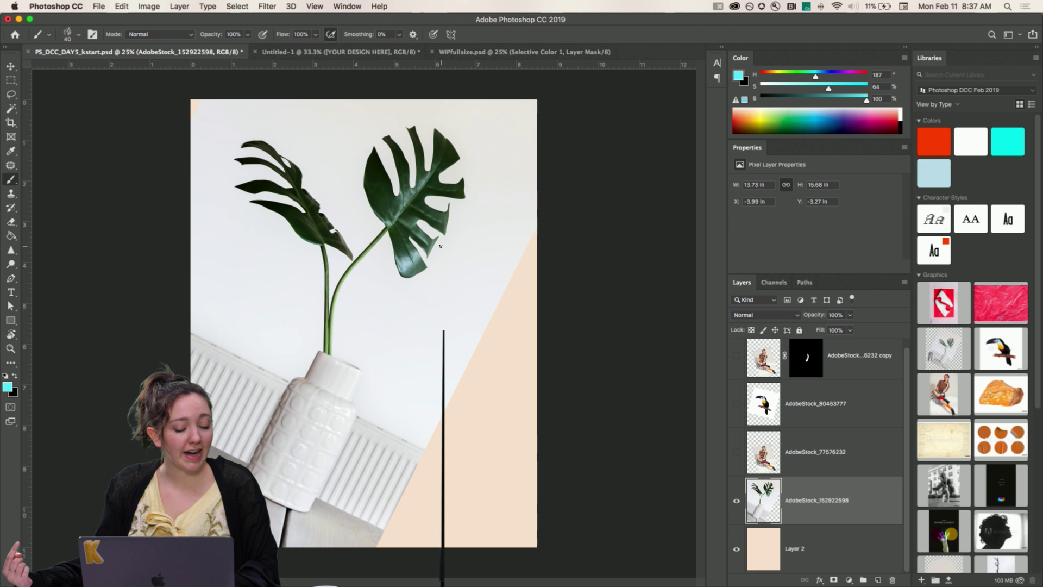
{"action": "key", "text": "w"}
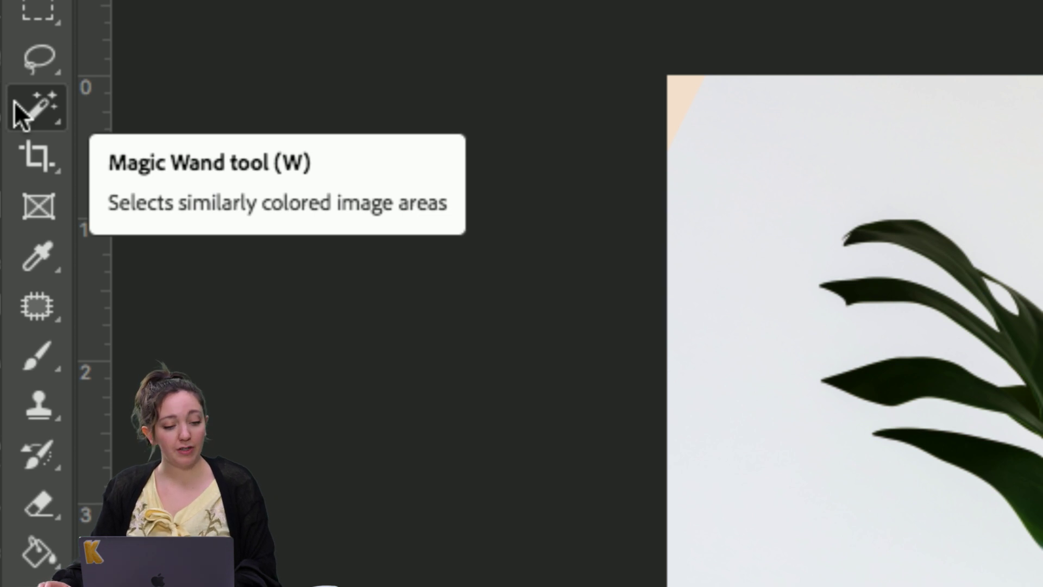
{"action": "key", "text": "shift+w"}
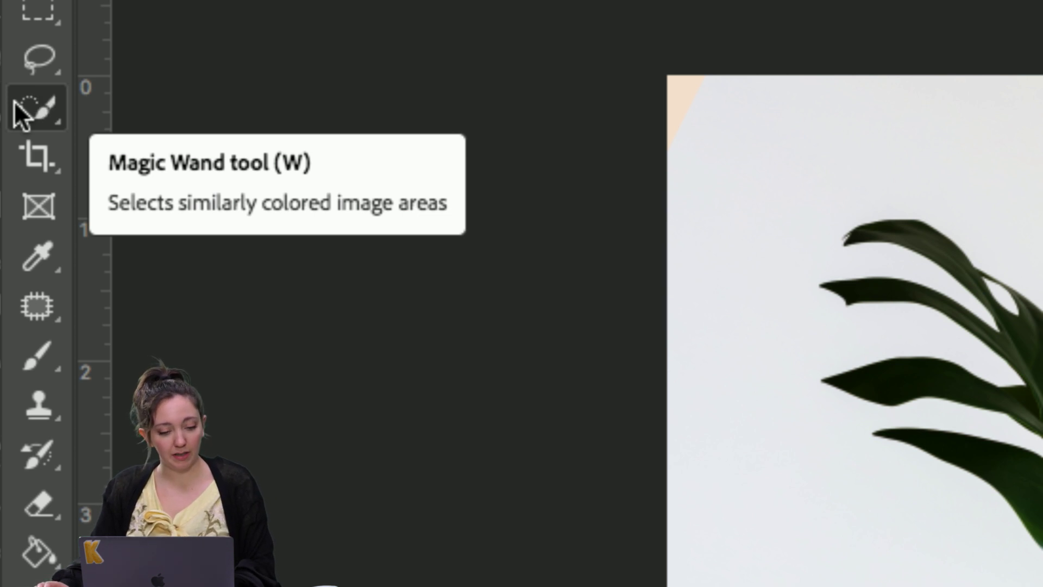
{"action": "key", "text": "shift+w"}
{"action": "key", "text": "shift+w"}
{"action": "key", "text": "shift+w"}
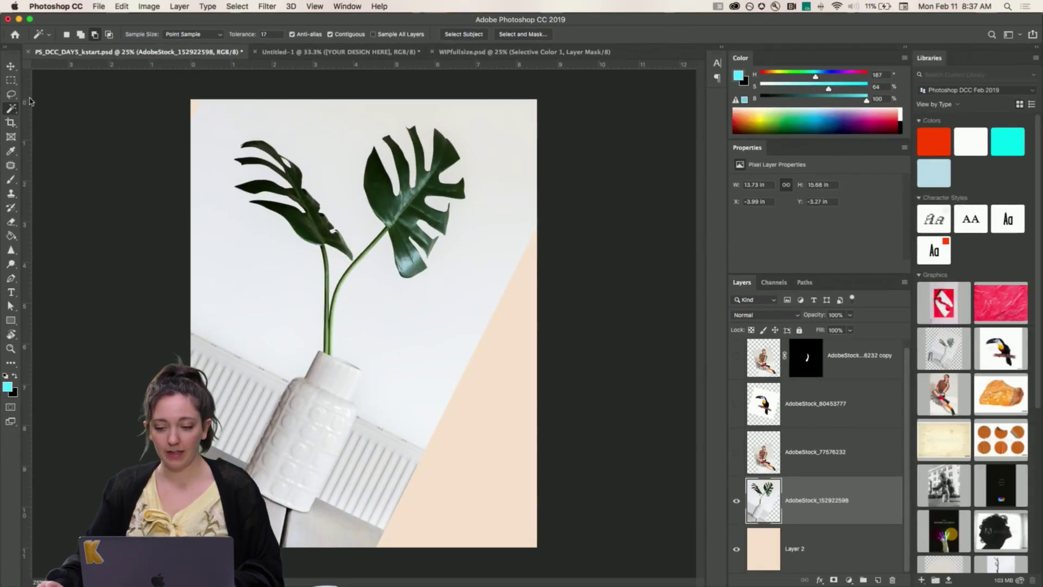
Start keystroke casting in KeyCastr
{"action": "left_click", "coordinate": [711, 6]}
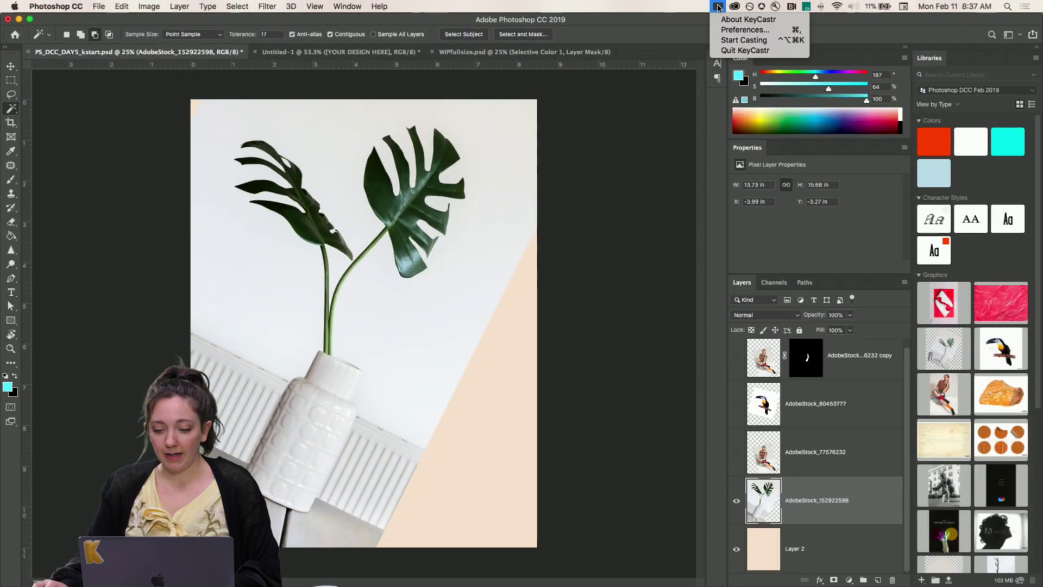
{"action": "left_click", "coordinate": [729, 38]}
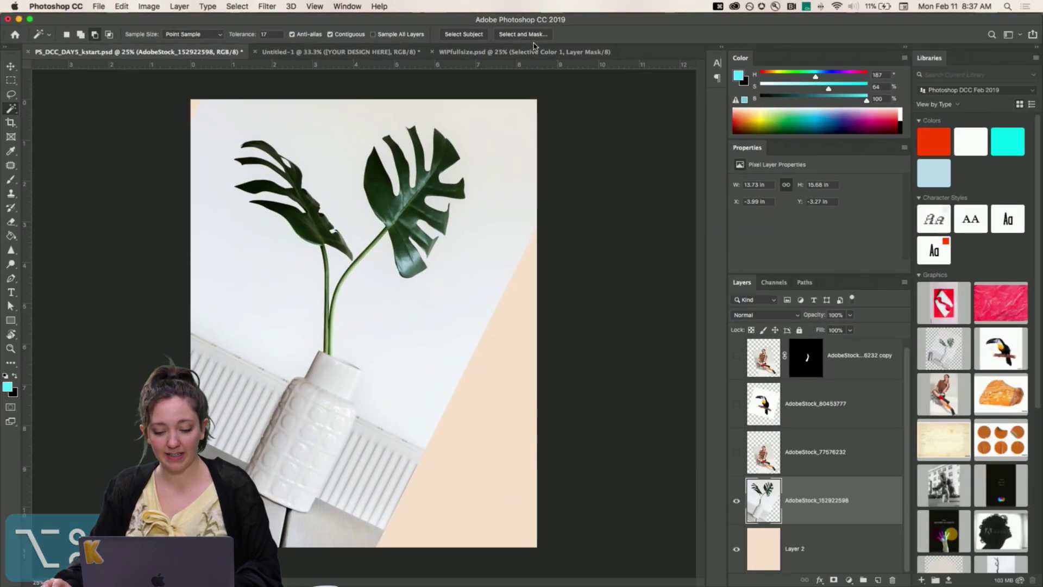
Open the plant layer in Select and Mask and add both monstera leaves to the selection with the Quick Selection tool
{"action": "left_click", "coordinate": [522, 34]}
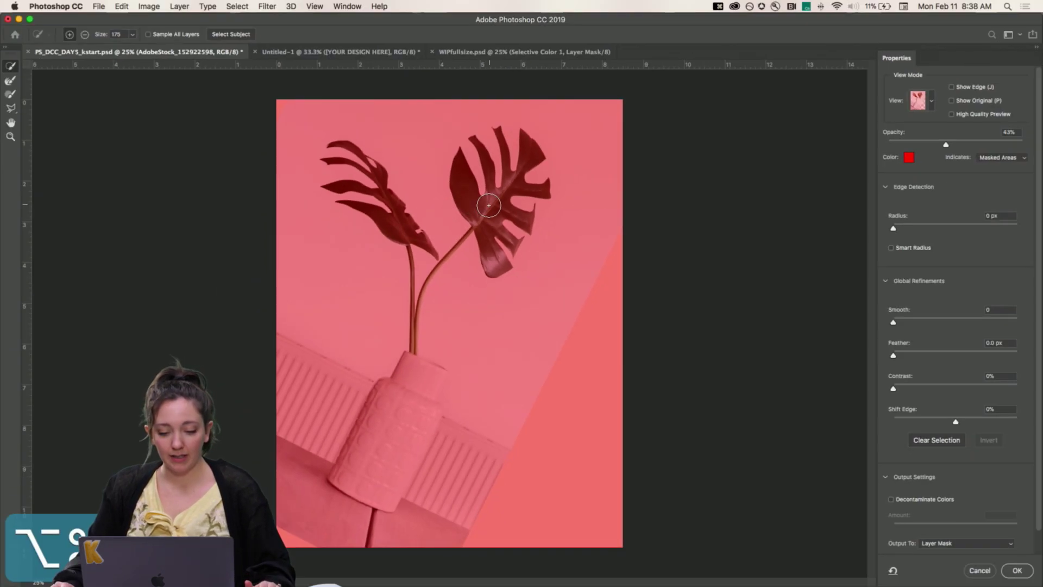
{"action": "left_click", "coordinate": [489, 206]}
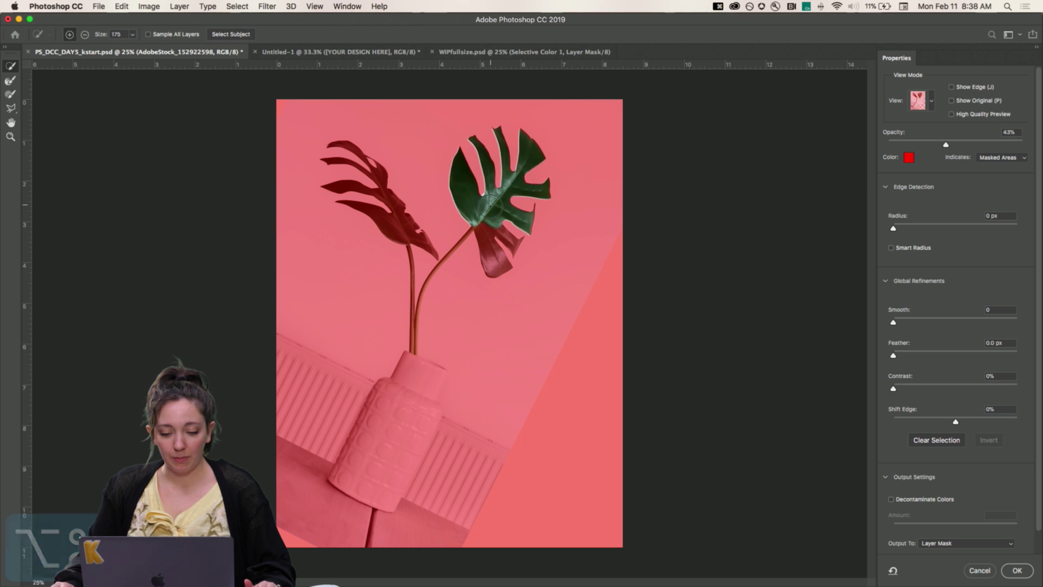
{"action": "left_click", "coordinate": [483, 233]}
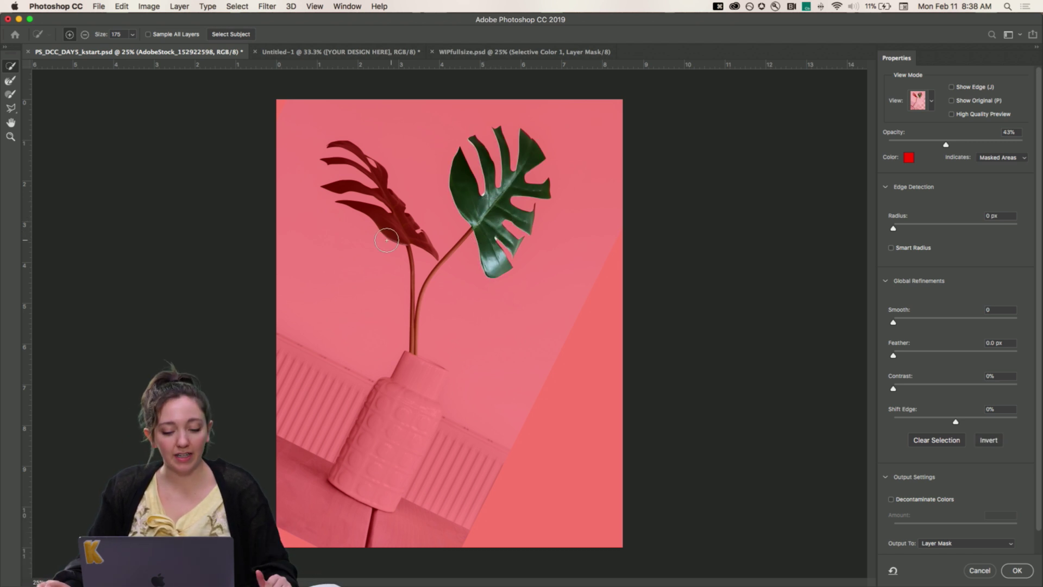
{"action": "left_click", "coordinate": [393, 224]}
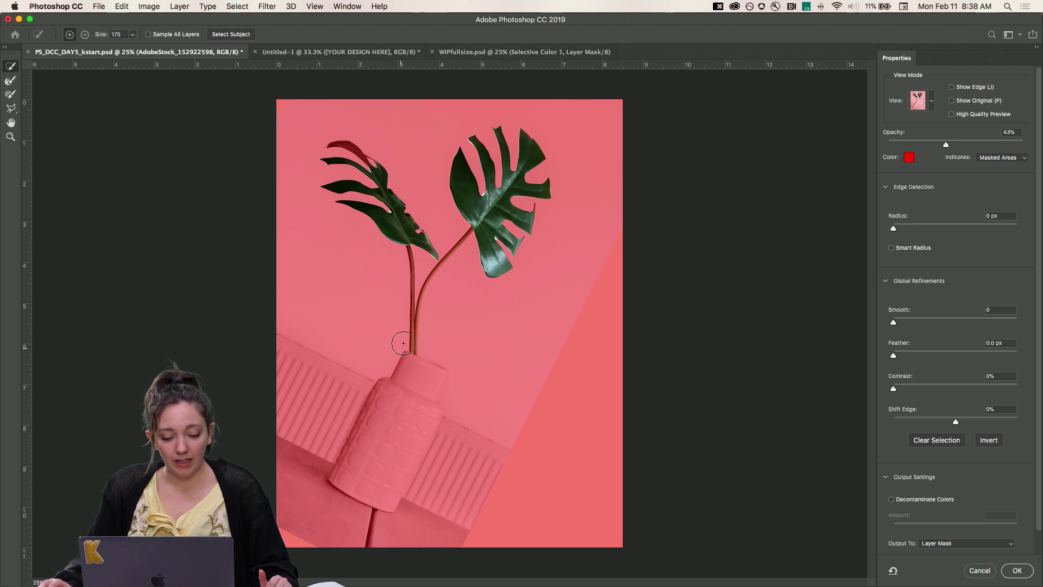
Reduce the selection brush size to 60 and add the missing uppermost lobe of the smaller leaf to the selection
{"action": "key", "text": "super+equal"}
{"action": "key", "text": "super+equal"}
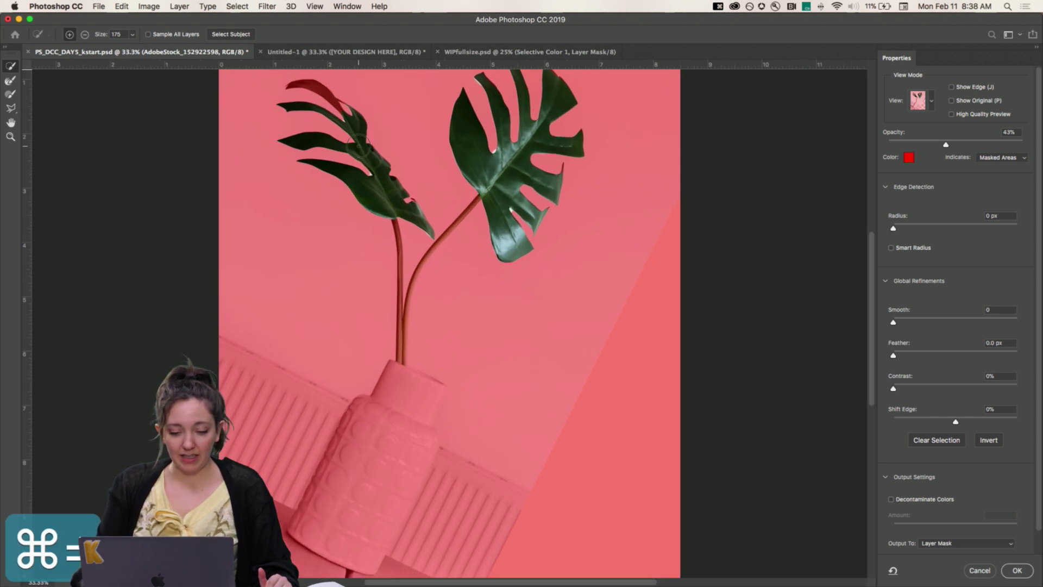
{"action": "scroll", "coordinate": [345, 184], "scroll_direction": "up", "scroll_amount": 5}
{"action": "scroll", "coordinate": [345, 184], "scroll_direction": "left", "scroll_amount": 3}
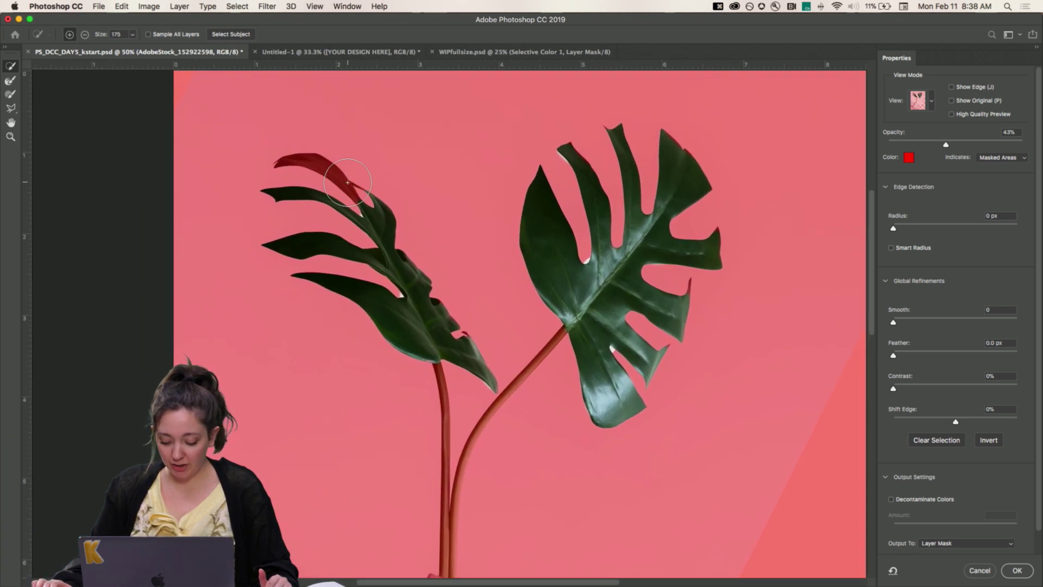
{"action": "scroll", "coordinate": [348, 182], "scroll_direction": "up", "scroll_amount": 5}
{"action": "key", "text": "bracketleft"}
{"action": "key", "text": "bracketleft"}
{"action": "key", "text": "bracketleft"}
{"action": "key", "text": "bracketleft"}
{"action": "key", "text": "bracketleft"}
{"action": "key", "text": "bracketleft"}
{"action": "key", "text": "bracketleft"}
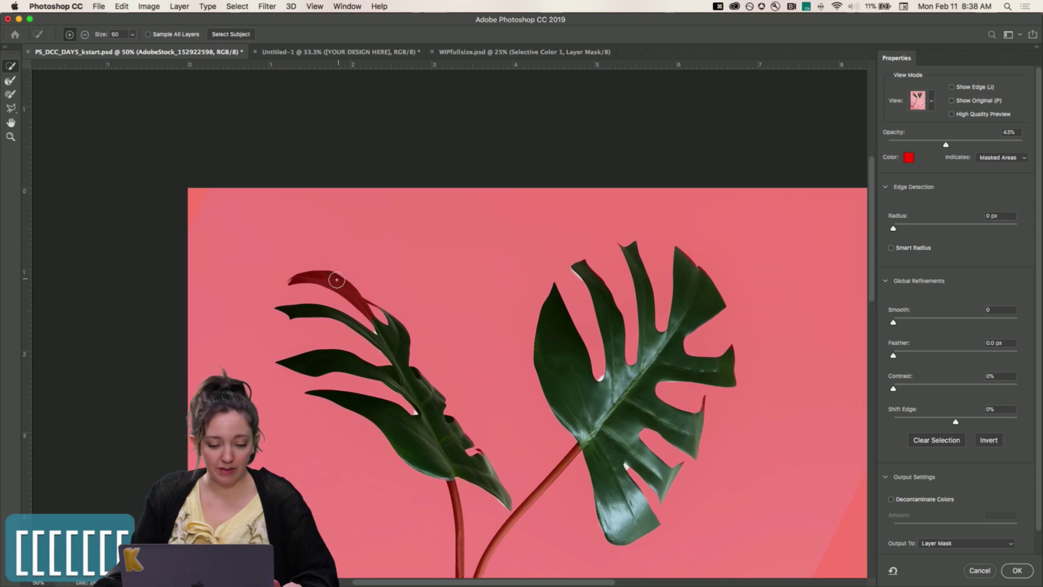
{"action": "left_click_drag", "start_coordinate": [337, 279], "coordinate": [329, 282]}
Reduce the selection brush size to 30 and add both plant stems down to the vase to the selection
{"action": "scroll", "coordinate": [567, 365], "scroll_direction": "down", "scroll_amount": 2}
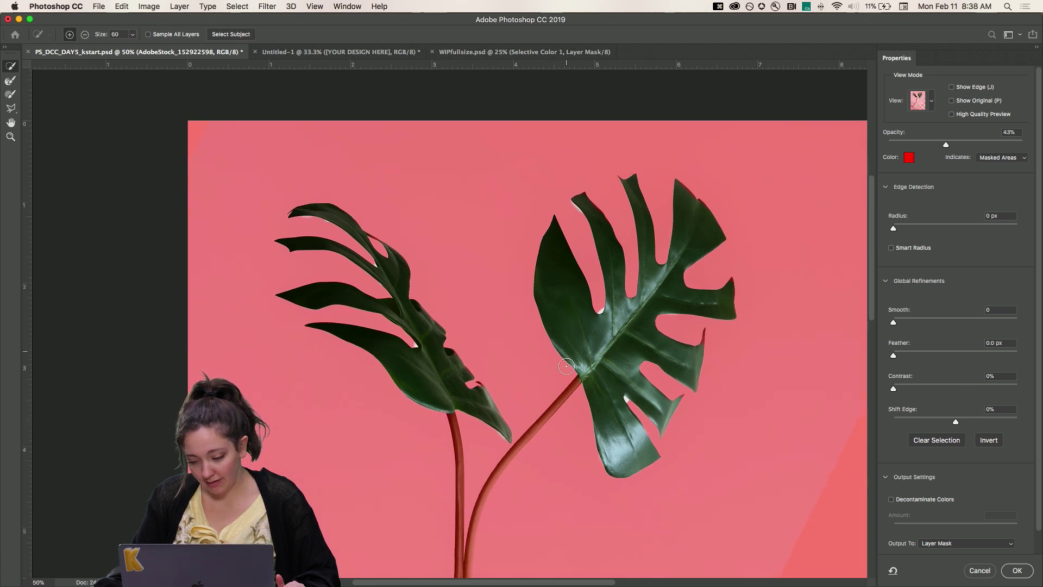
{"action": "scroll", "coordinate": [566, 366], "scroll_direction": "down", "scroll_amount": 3}
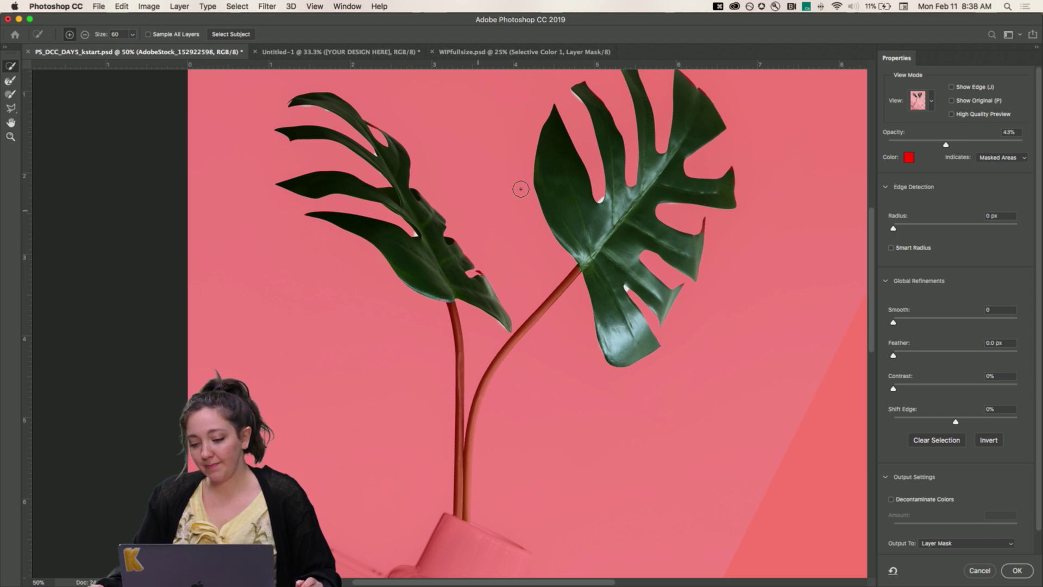
{"action": "scroll", "coordinate": [584, 242], "scroll_direction": "down", "scroll_amount": 3}
{"action": "key", "text": "bracketleft"}
{"action": "key", "text": "bracketleft"}
{"action": "key", "text": "bracketleft"}
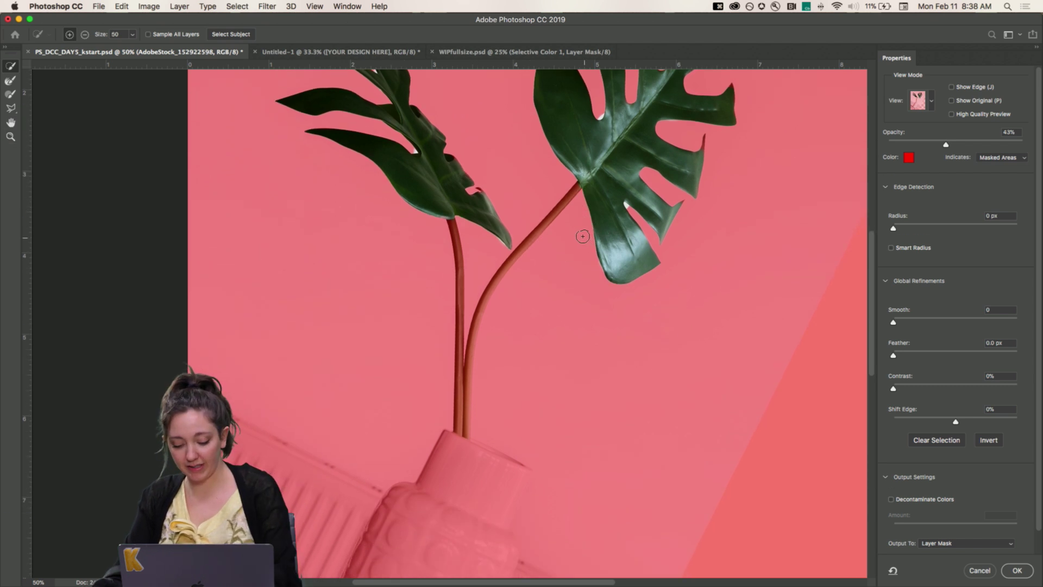
{"action": "key", "text": "bracketleft"}
{"action": "key", "text": "bracketleft"}
{"action": "key", "text": "bracketleft"}
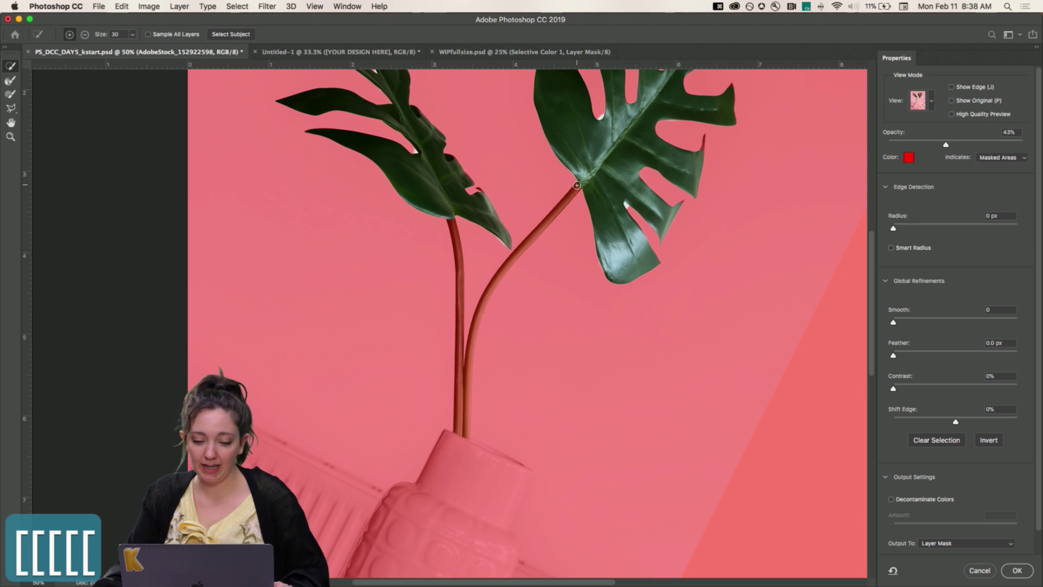
{"action": "left_click_drag", "start_coordinate": [576, 185], "coordinate": [546, 224]}
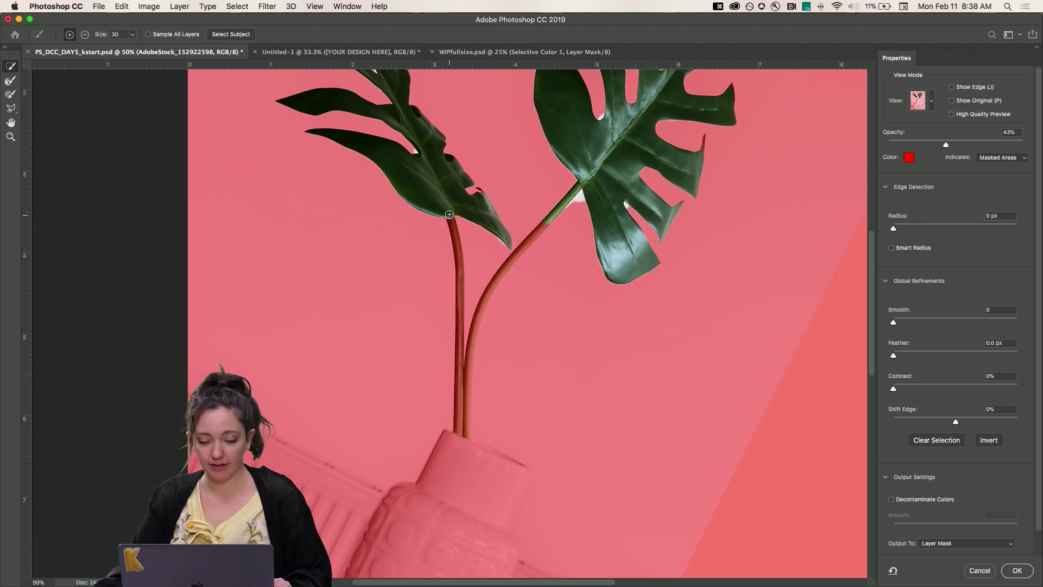
{"action": "mouse_move", "coordinate": [450, 215]}
{"action": "left_mouse_down"}
{"action": "mouse_move", "coordinate": [461, 343]}
{"action": "mouse_move", "coordinate": [484, 322]}
{"action": "left_mouse_up"}
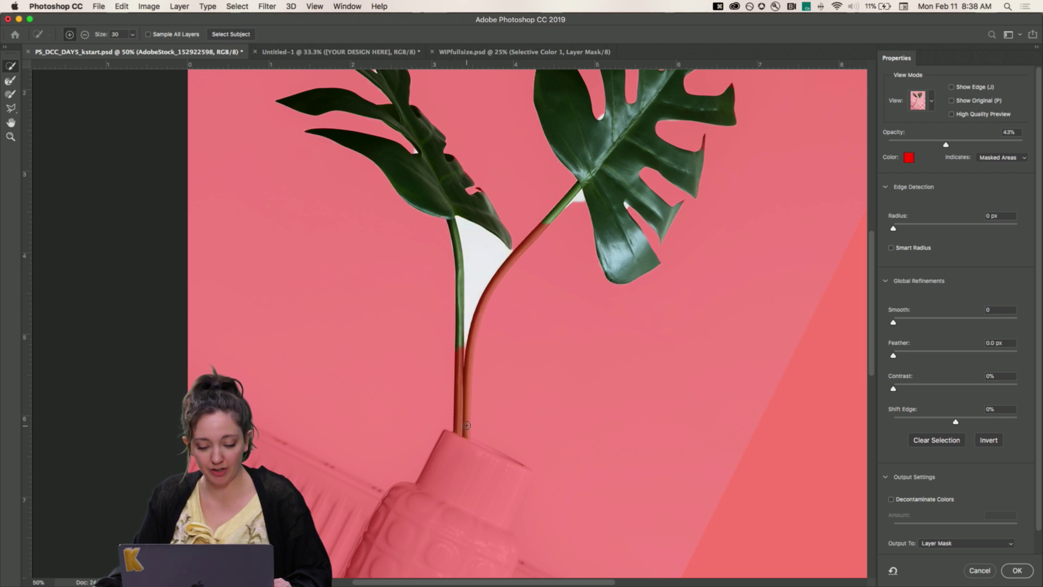
{"action": "left_click_drag", "start_coordinate": [466, 426], "coordinate": [483, 309]}
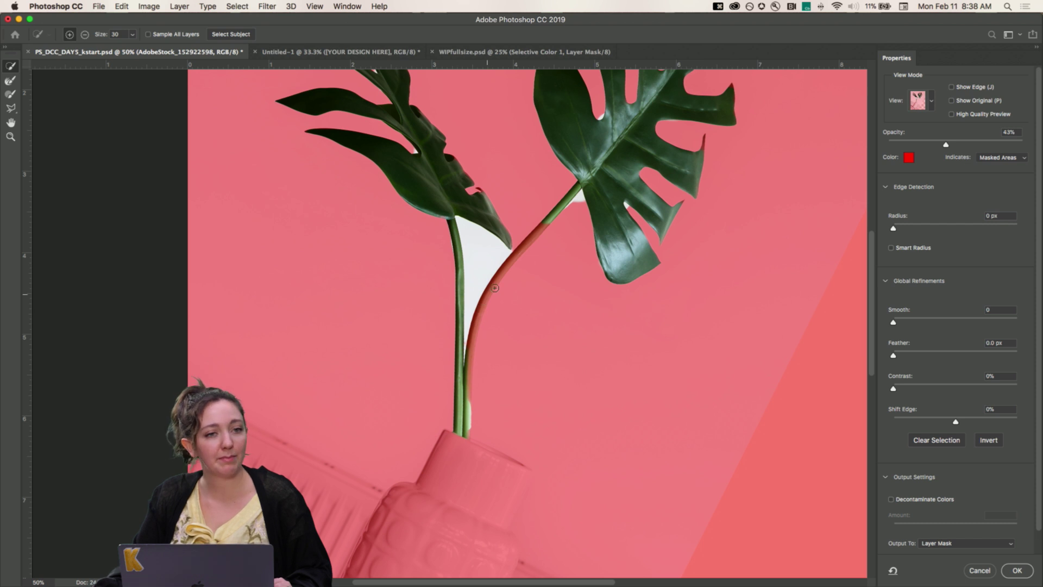
{"action": "mouse_move", "coordinate": [545, 221]}
{"action": "left_mouse_down"}
{"action": "mouse_move", "coordinate": [485, 299]}
{"action": "mouse_move", "coordinate": [467, 395]}
{"action": "left_mouse_up"}
{"action": "scroll", "coordinate": [503, 175], "scroll_direction": "up", "scroll_amount": 5}
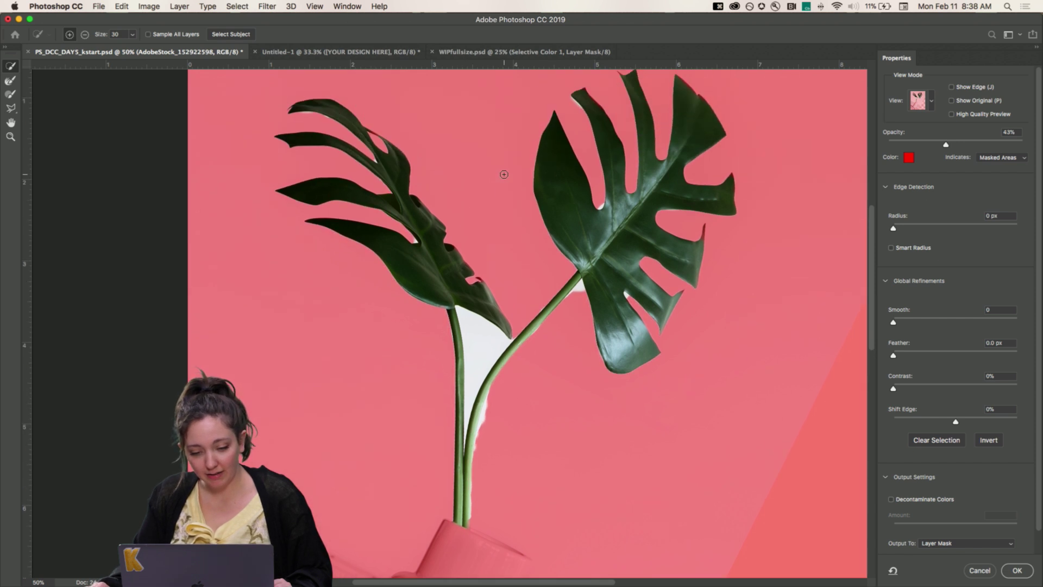
{"action": "scroll", "coordinate": [505, 175], "scroll_direction": "right", "scroll_amount": 3}
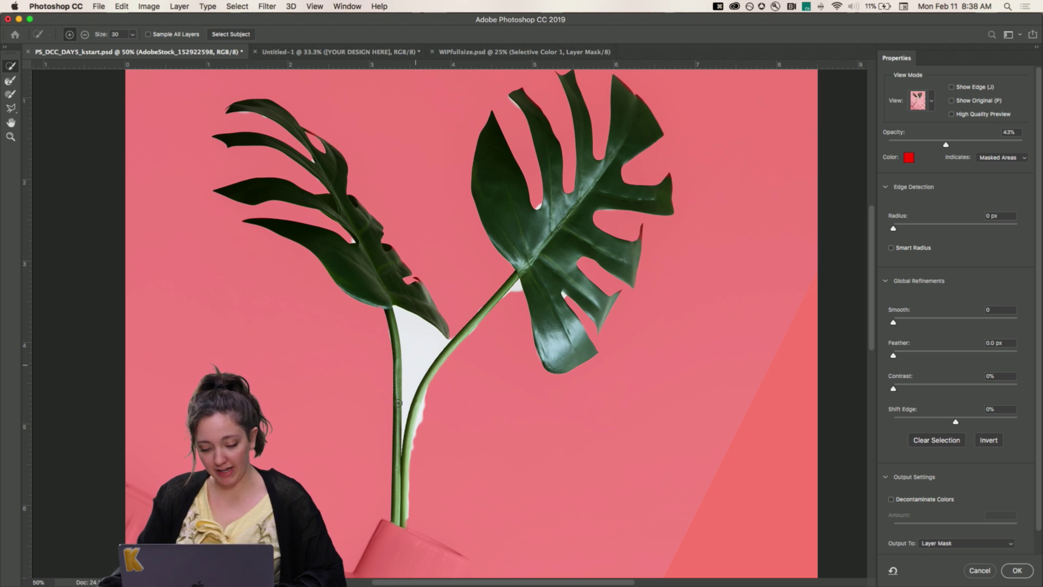
Enlarge the selection brush to 60 and subtract the background between the two stems and along the curved stem's outer edge
{"action": "scroll", "coordinate": [398, 402], "scroll_direction": "down", "scroll_amount": 3}
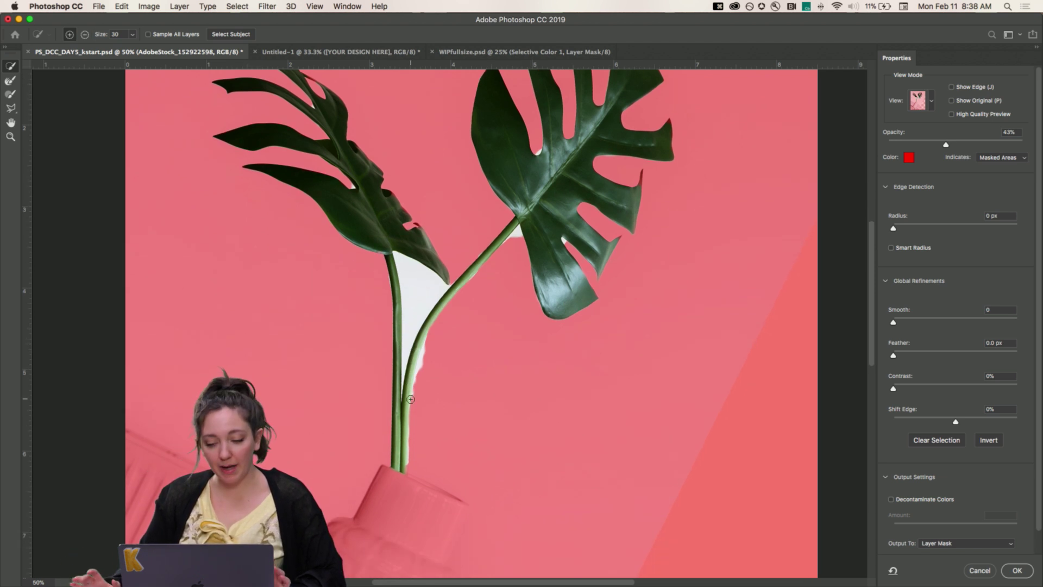
{"action": "scroll", "coordinate": [411, 399], "scroll_direction": "left", "scroll_amount": 2}
{"action": "key", "text": "super+equal"}
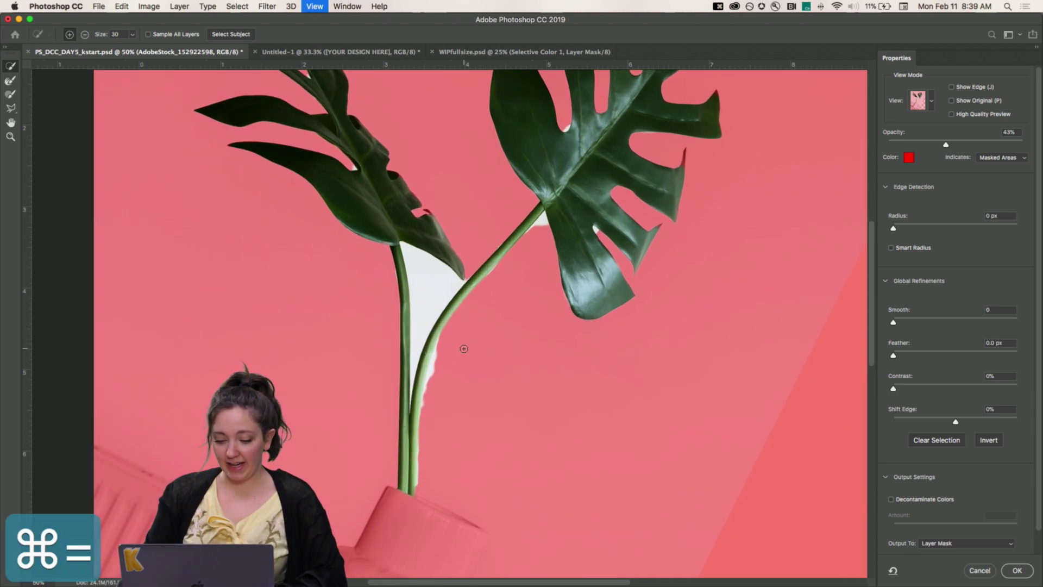
{"action": "key", "text": "super+equal"}
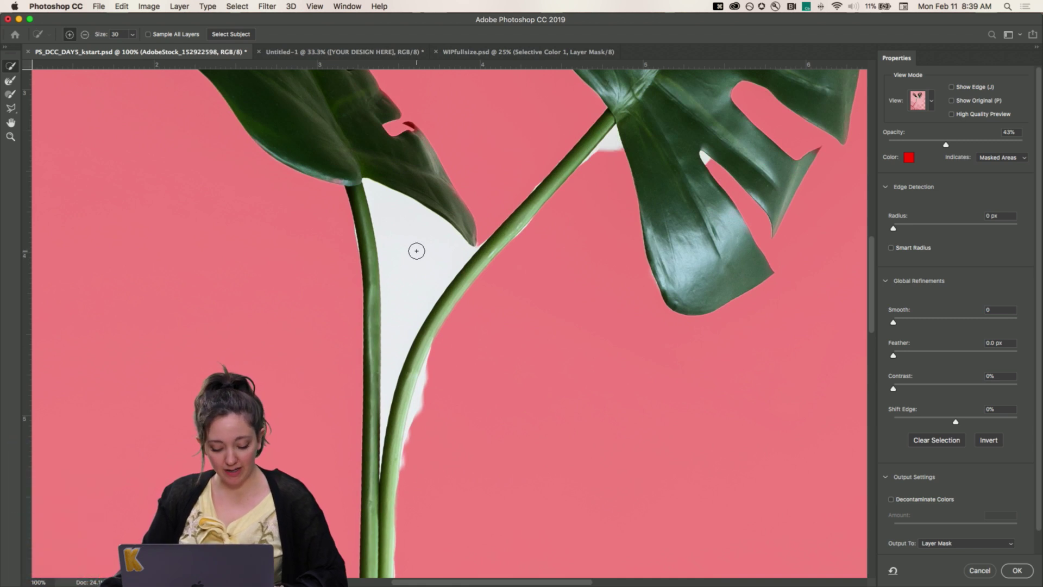
{"action": "key", "text": "bracketright"}
{"action": "key", "text": "bracketright"}
{"action": "key", "text": "bracketright"}
{"action": "key", "text": "bracketright"}
{"action": "key", "text": "bracketright"}
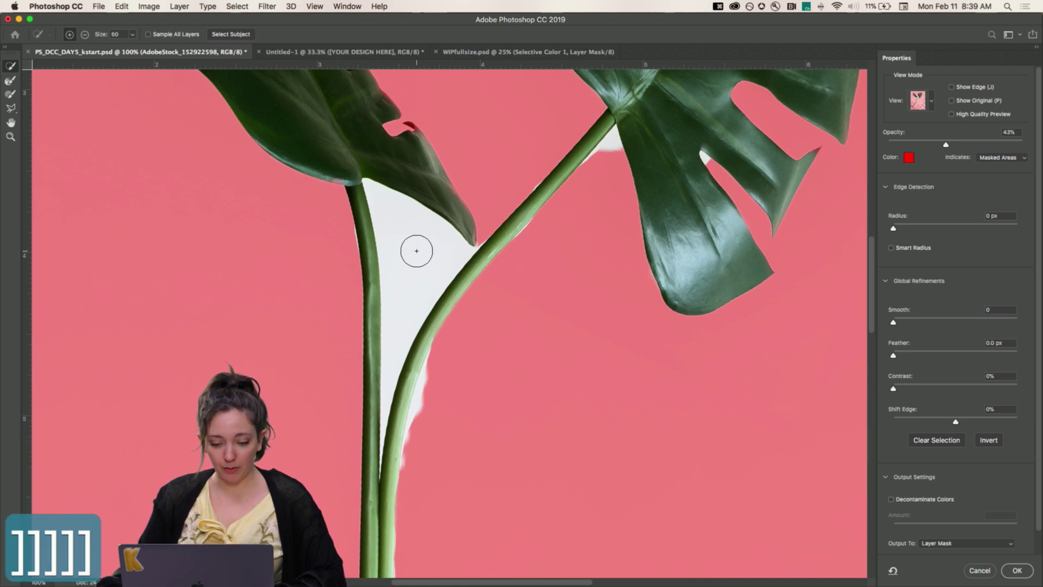
{"action": "key", "text": "alt"}
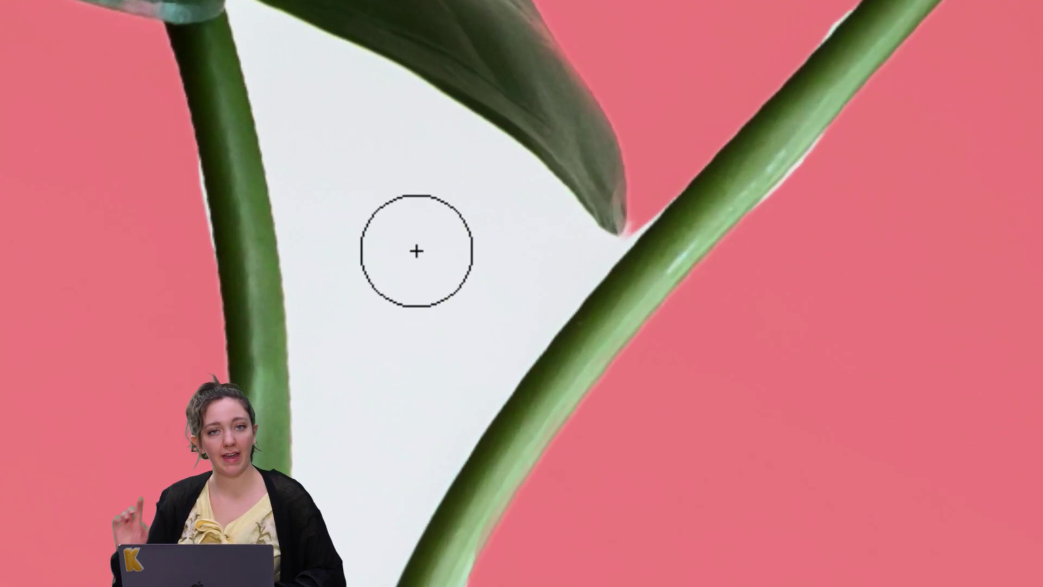
{"action": "key", "text": "alt"}
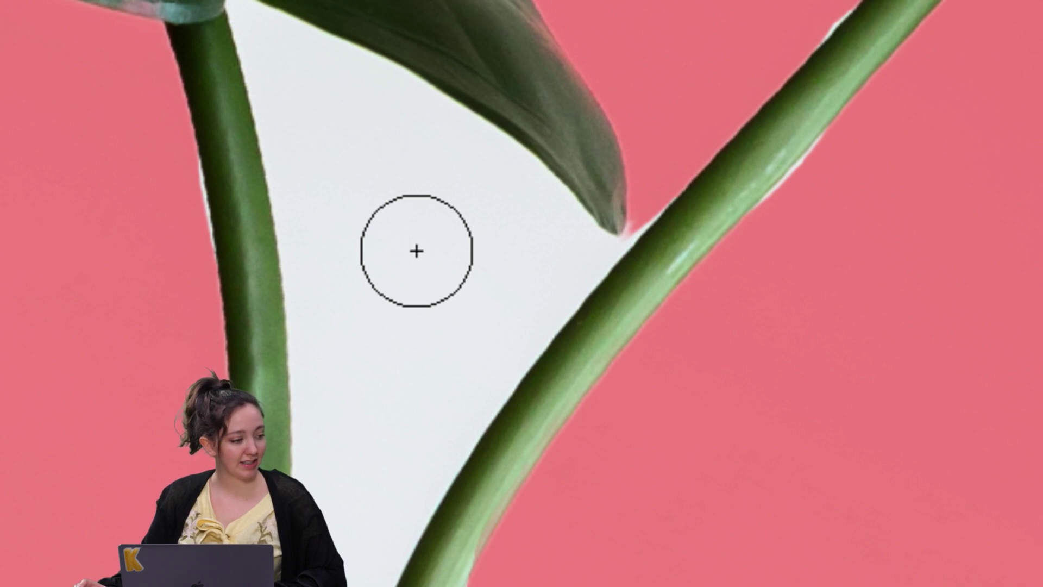
{"action": "key", "text": "alt+super+0"}
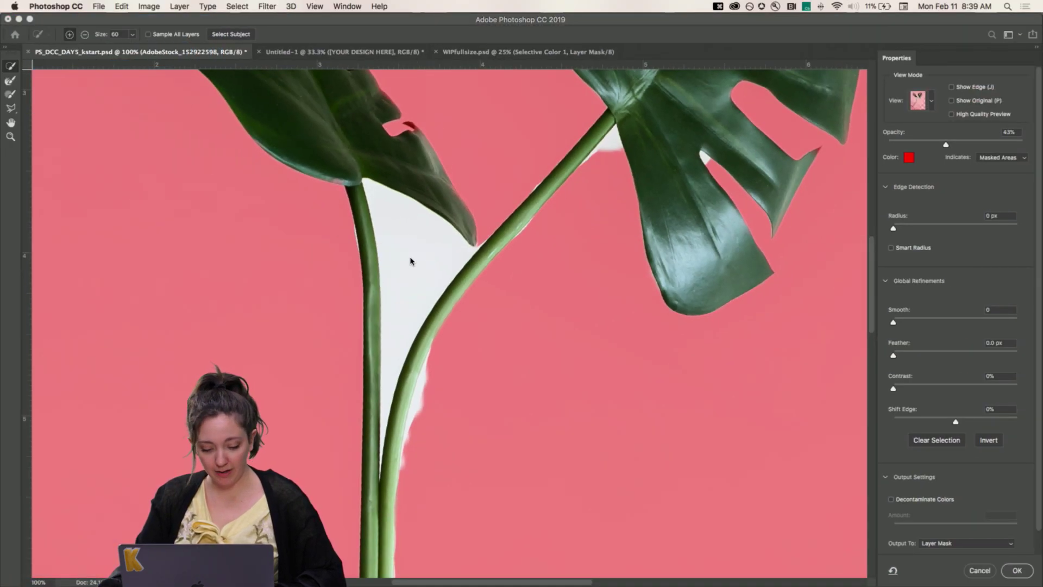
{"action": "key", "text": "alt"}
{"action": "left_click", "coordinate": [407, 241]}
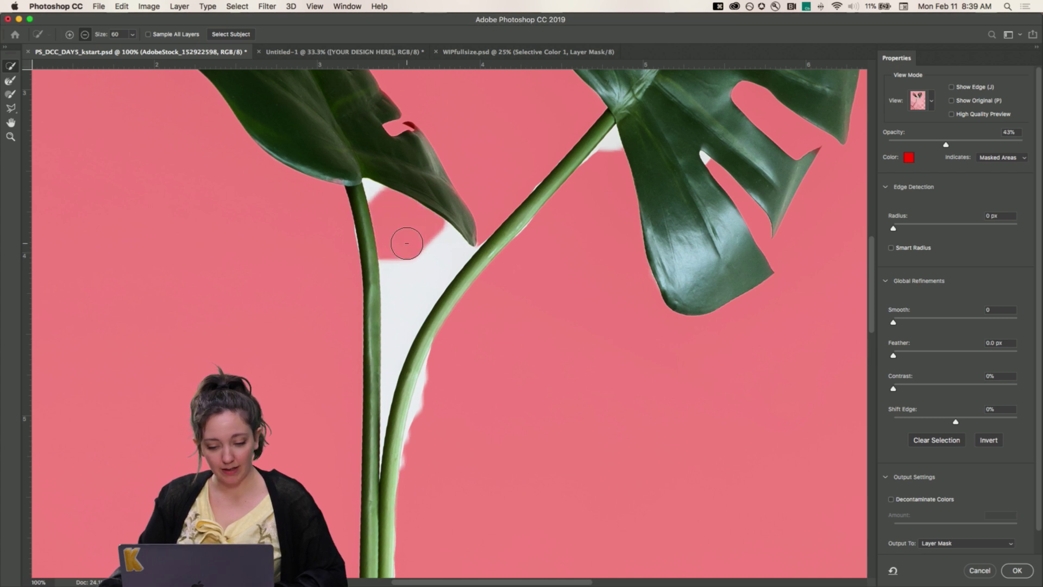
{"action": "left_click_drag", "start_coordinate": [407, 242], "coordinate": [417, 250]}
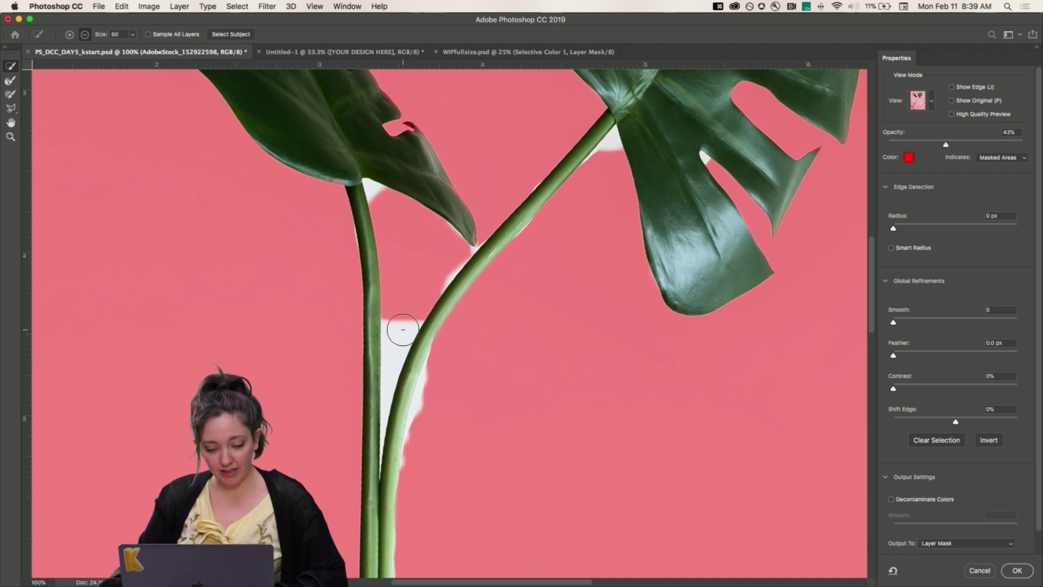
{"action": "left_click_drag", "start_coordinate": [402, 329], "coordinate": [404, 413]}
{"action": "left_click_drag", "start_coordinate": [374, 187], "coordinate": [383, 198]}
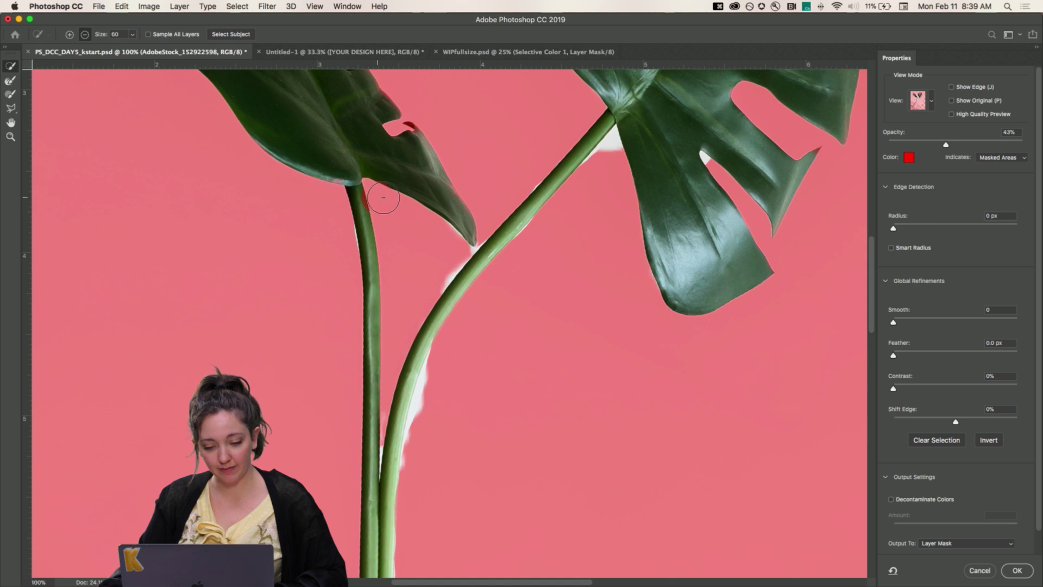
{"action": "left_click_drag", "start_coordinate": [433, 392], "coordinate": [426, 419]}
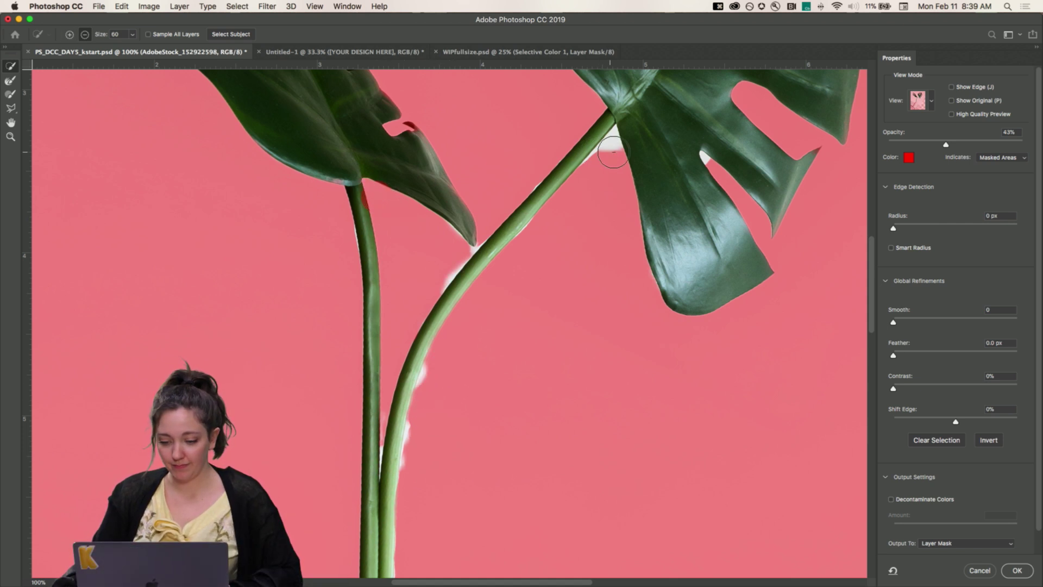
Refine the plant selection's edge with Radius 3 px, Smooth 62 and Contrast 23%
{"action": "key", "text": "super+minus"}
{"action": "key", "text": "super+minus"}
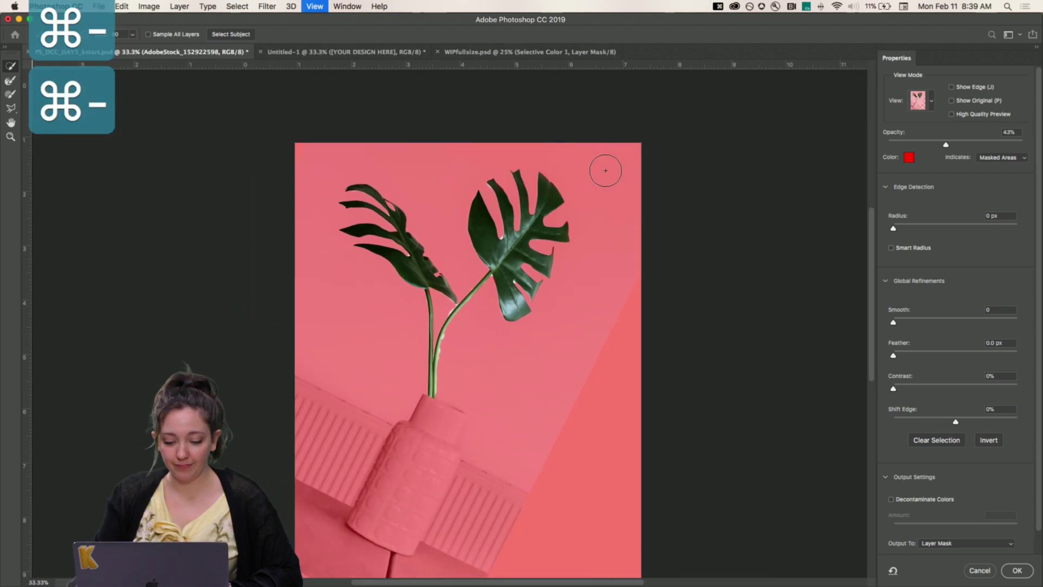
{"action": "key", "text": "super+equal"}
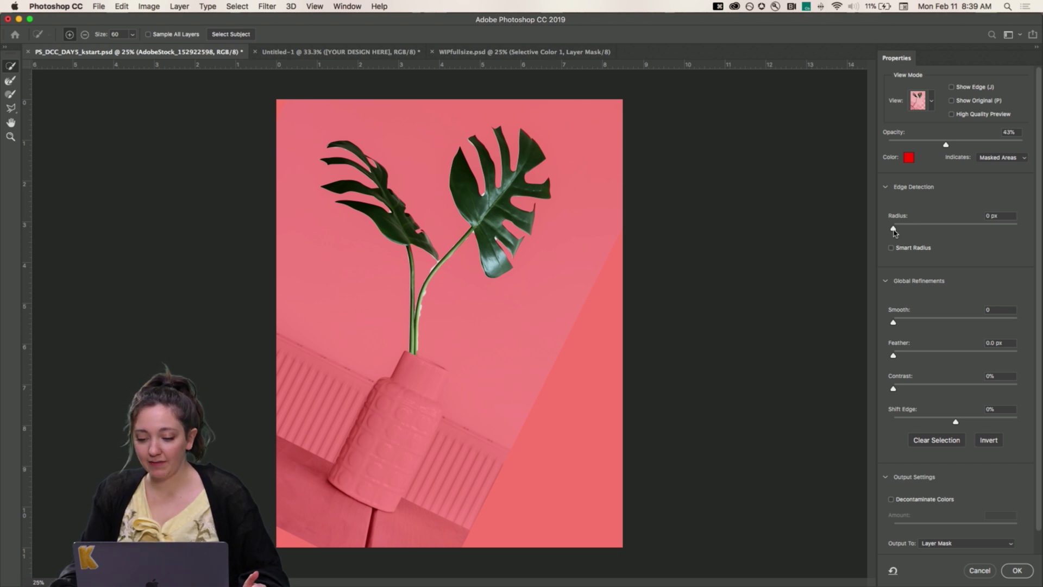
{"action": "mouse_move", "coordinate": [894, 232]}
{"action": "left_mouse_down"}
{"action": "mouse_move", "coordinate": [1017, 229]}
{"action": "mouse_move", "coordinate": [884, 232]}
{"action": "left_mouse_up"}
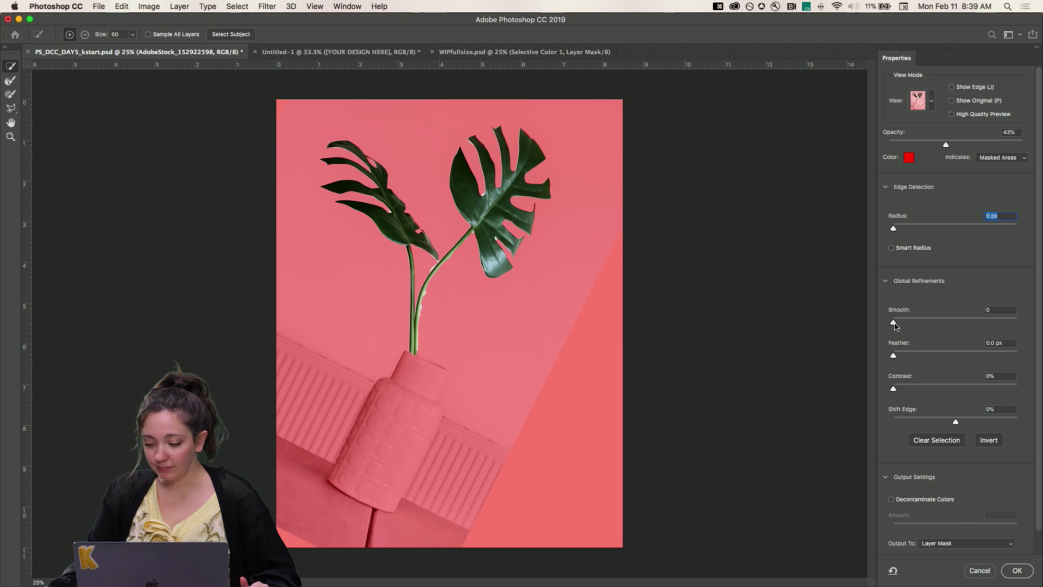
{"action": "left_click_drag", "start_coordinate": [896, 325], "coordinate": [916, 324]}
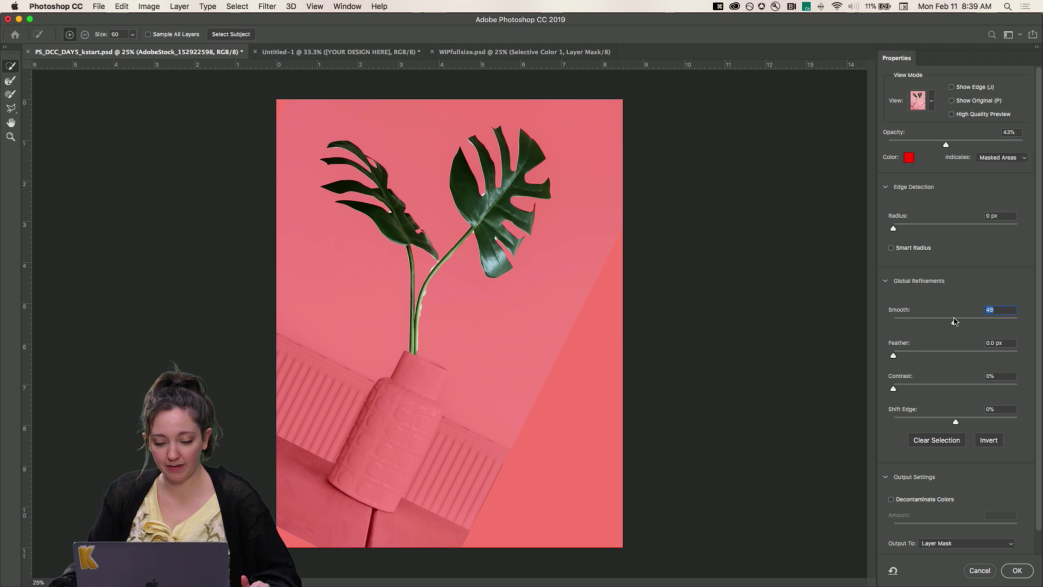
{"action": "left_click", "coordinate": [912, 229]}
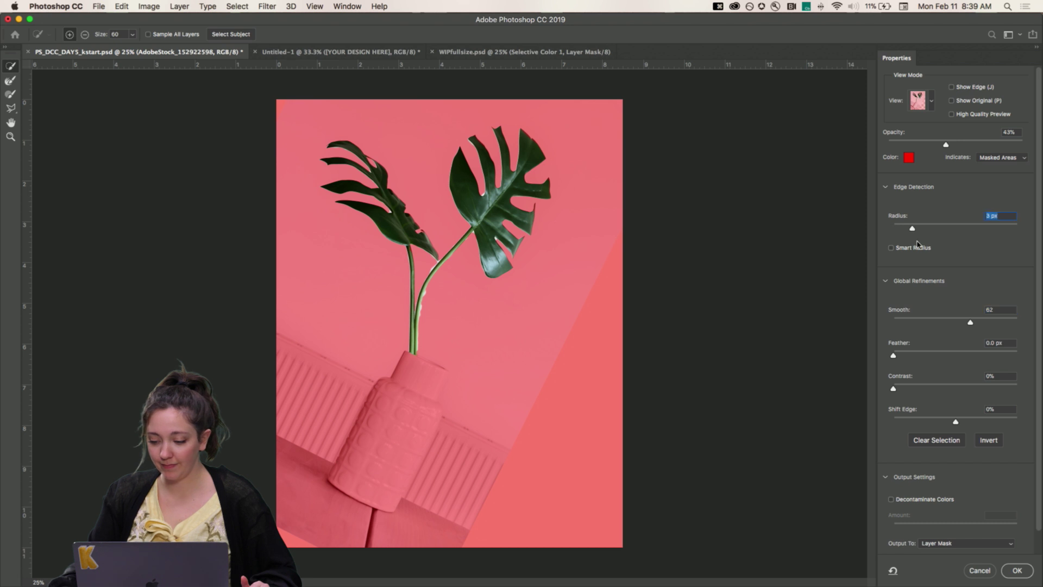
{"action": "left_click", "coordinate": [893, 355]}
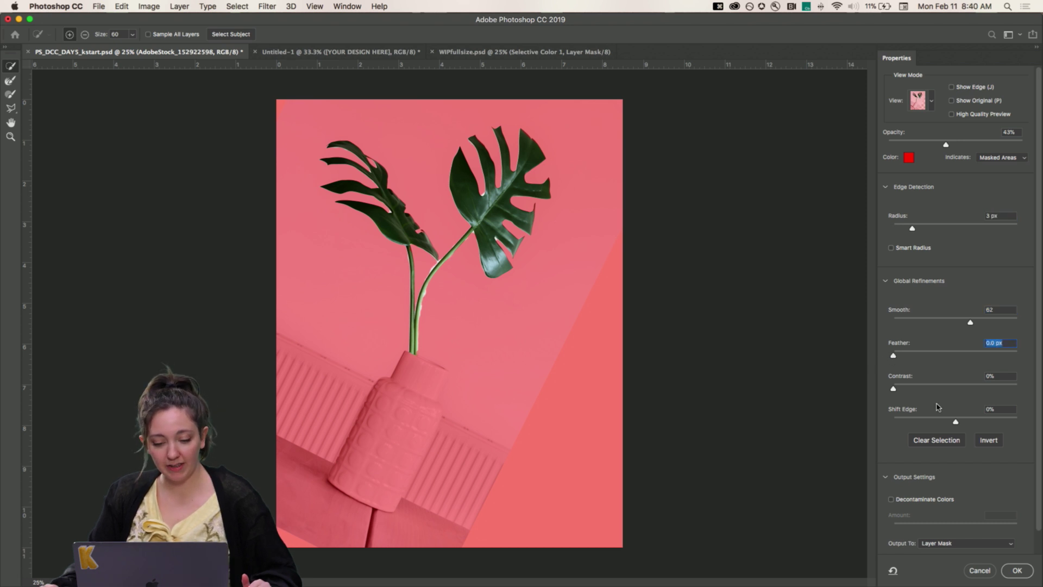
{"action": "left_click", "coordinate": [893, 389]}
{"action": "left_click_drag", "start_coordinate": [905, 390], "coordinate": [909, 389]}
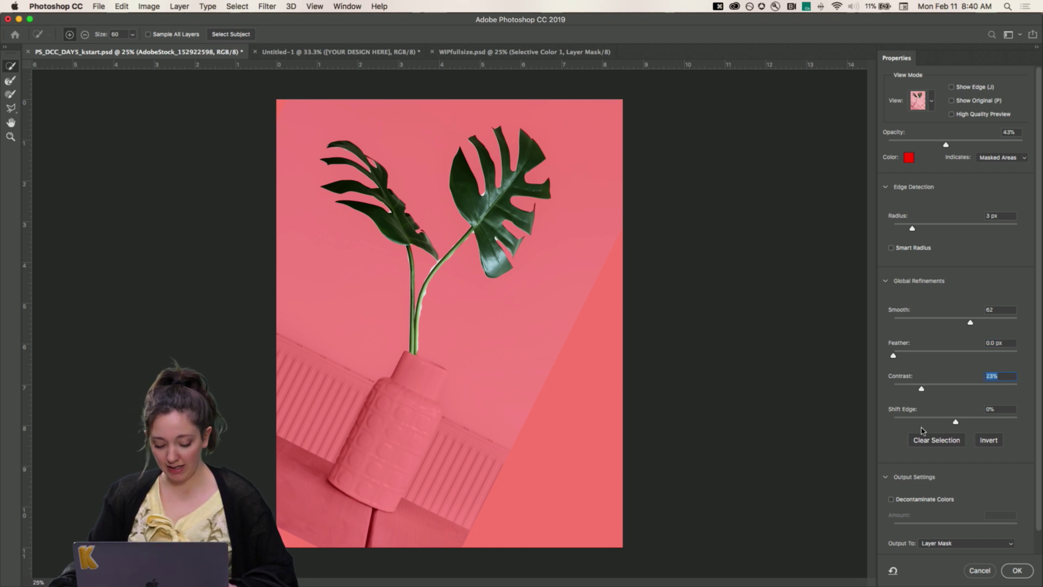
Set Shift Edge to -64% and Feather to 3.6 px to tighten and soften the plant selection's edge
{"action": "key", "text": "super+equal"}
{"action": "key", "text": "super+equal"}
{"action": "key", "text": "super+equal"}
{"action": "key", "text": "super+equal"}
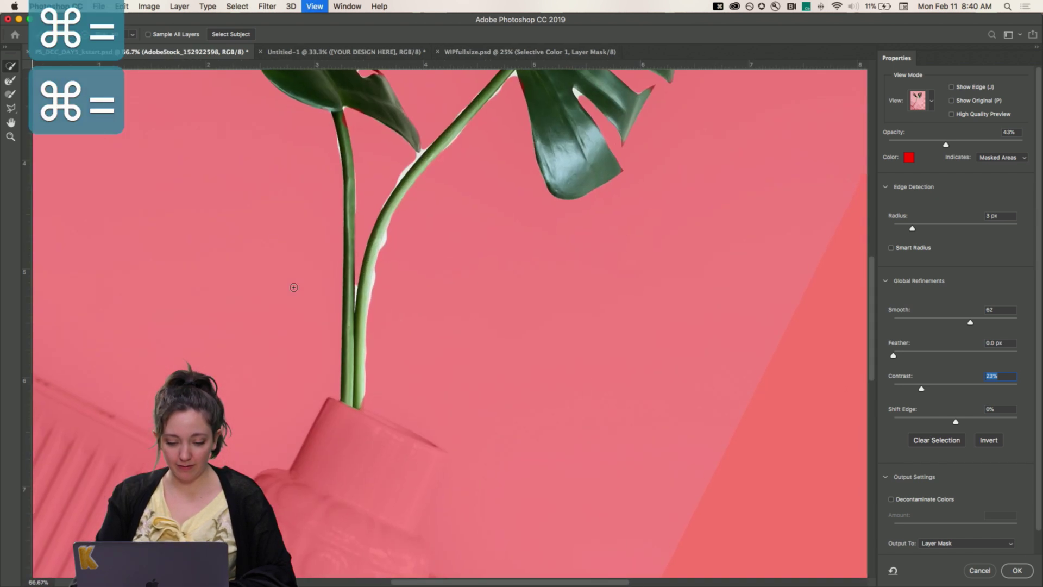
{"action": "left_click_drag", "start_coordinate": [955, 419], "coordinate": [920, 427]}
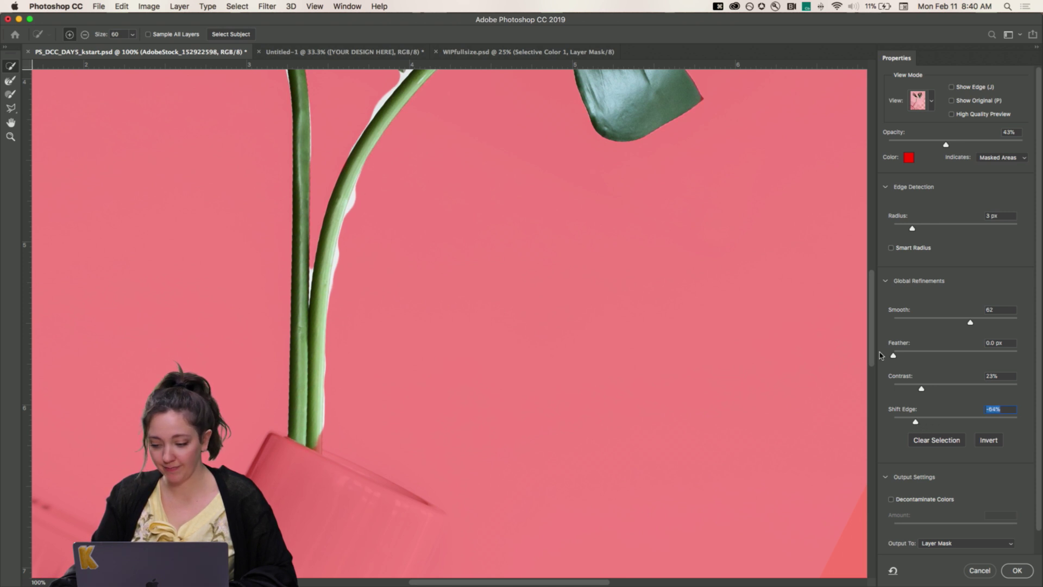
{"action": "left_click_drag", "start_coordinate": [895, 357], "coordinate": [904, 358]}
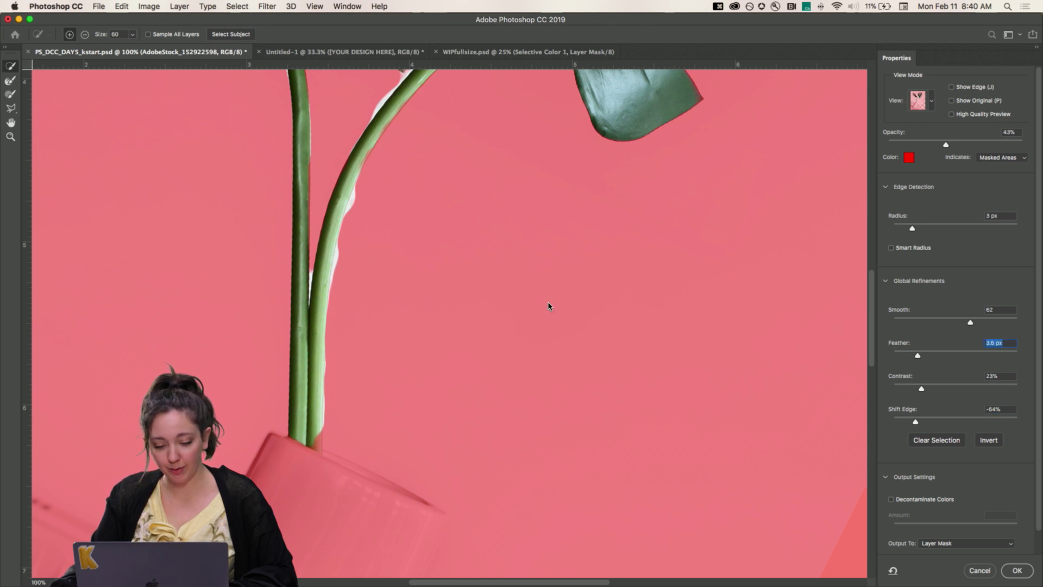
Apply the refined plant selection as a layer mask on the plant layer
{"action": "key", "text": "super+minus"}
{"action": "key", "text": "super+minus"}
{"action": "key", "text": "super+minus"}
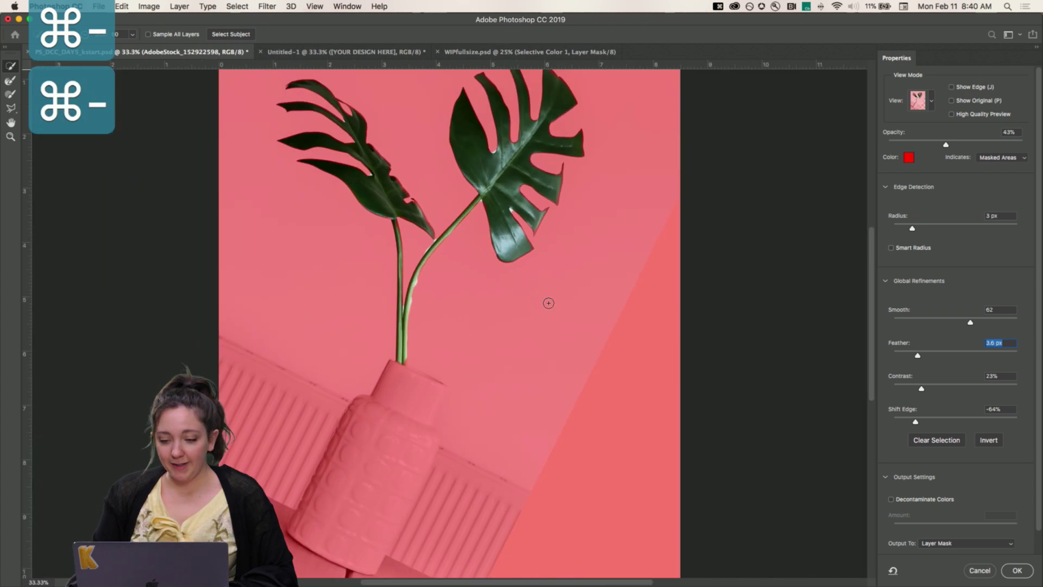
{"action": "scroll", "coordinate": [541, 313], "scroll_direction": "up", "scroll_amount": 1}
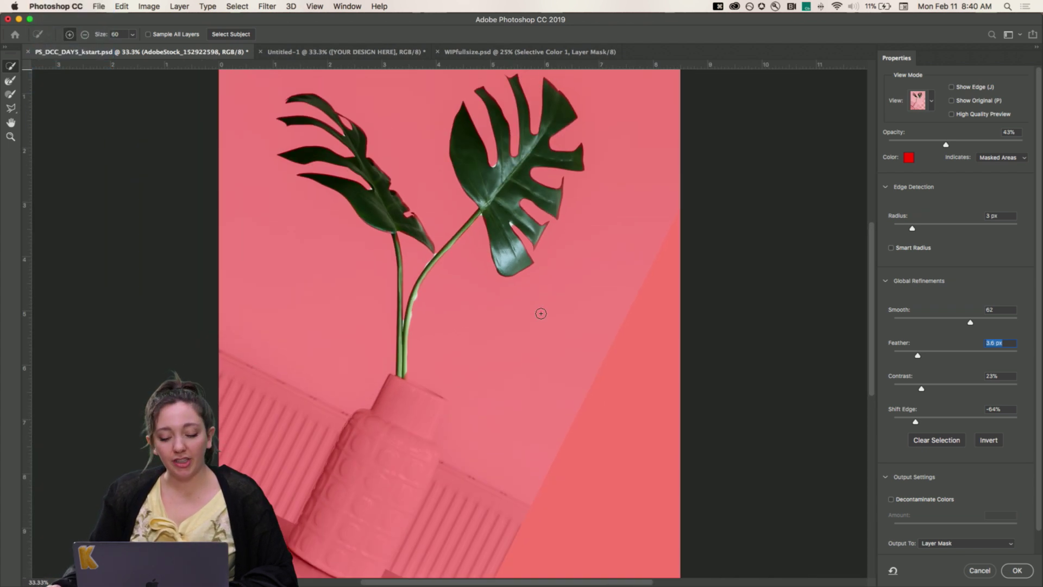
{"action": "scroll", "coordinate": [541, 313], "scroll_direction": "up", "scroll_amount": 3}
{"action": "scroll", "coordinate": [541, 313], "scroll_direction": "down", "scroll_amount": 1}
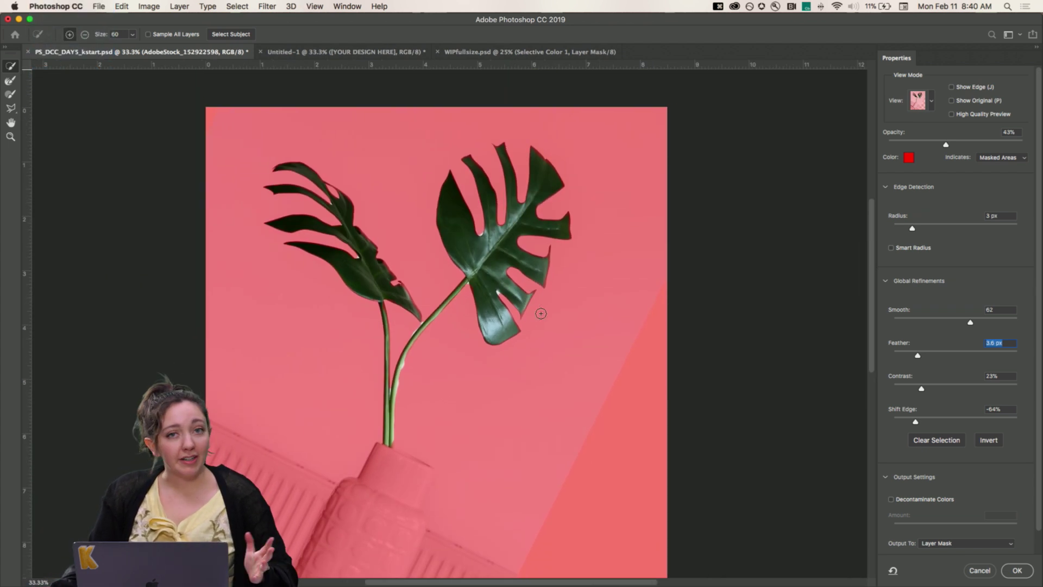
{"action": "left_click", "coordinate": [1016, 570]}
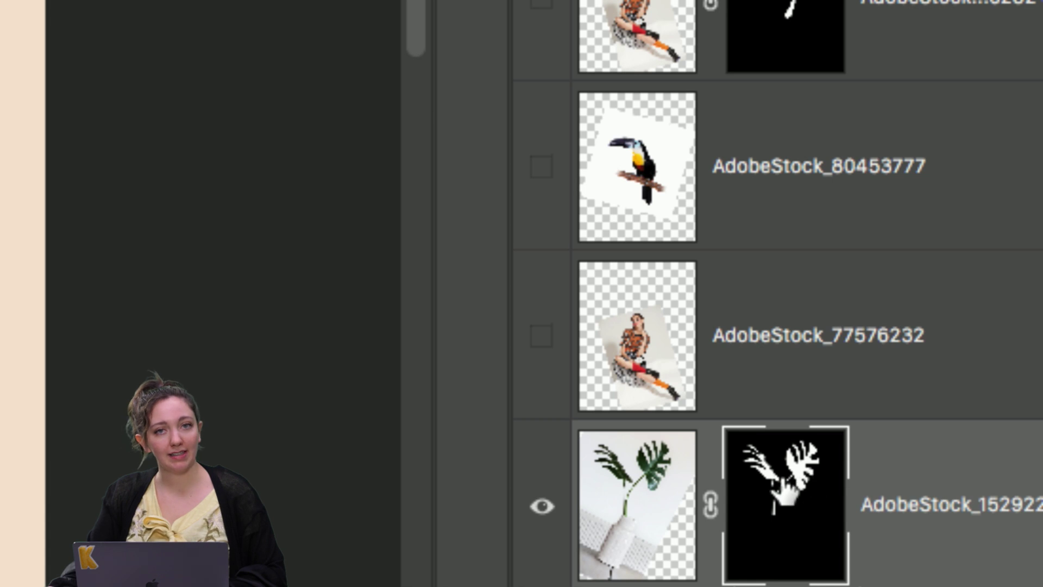
{"action": "key", "text": "alt+super+8"}
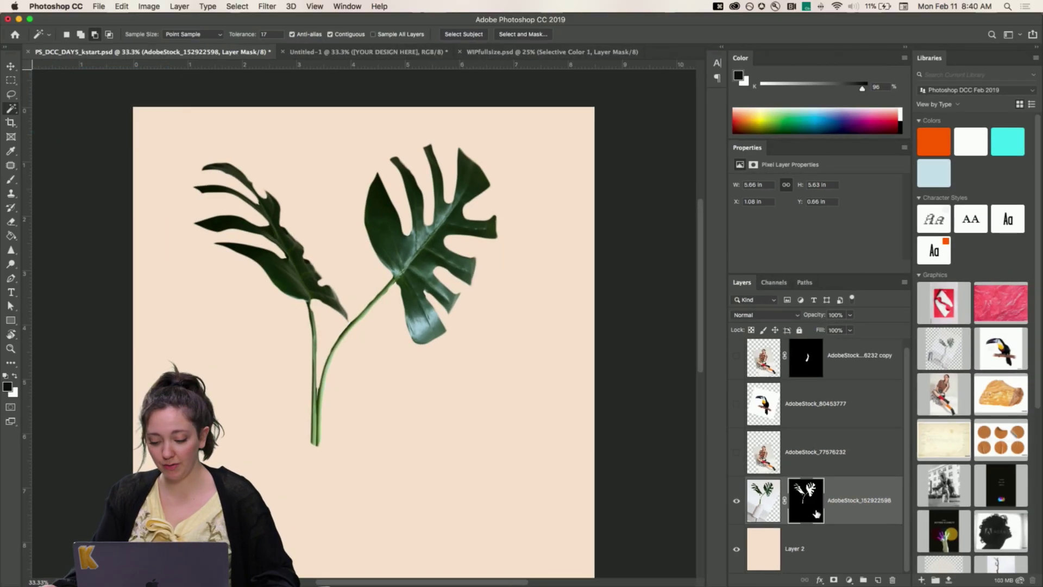
{"action": "key", "text": "super+minus"}
{"action": "key", "text": "super+minus"}
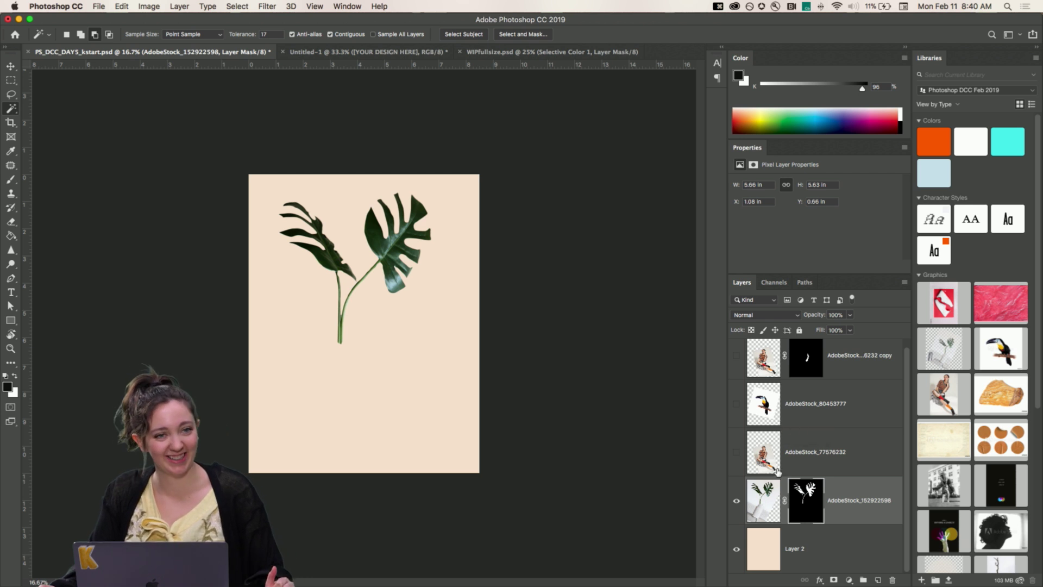
Show and activate the full seated woman layer, AdobeStock_77576232, and select her with Select Subject
{"action": "key", "text": "super+equal"}
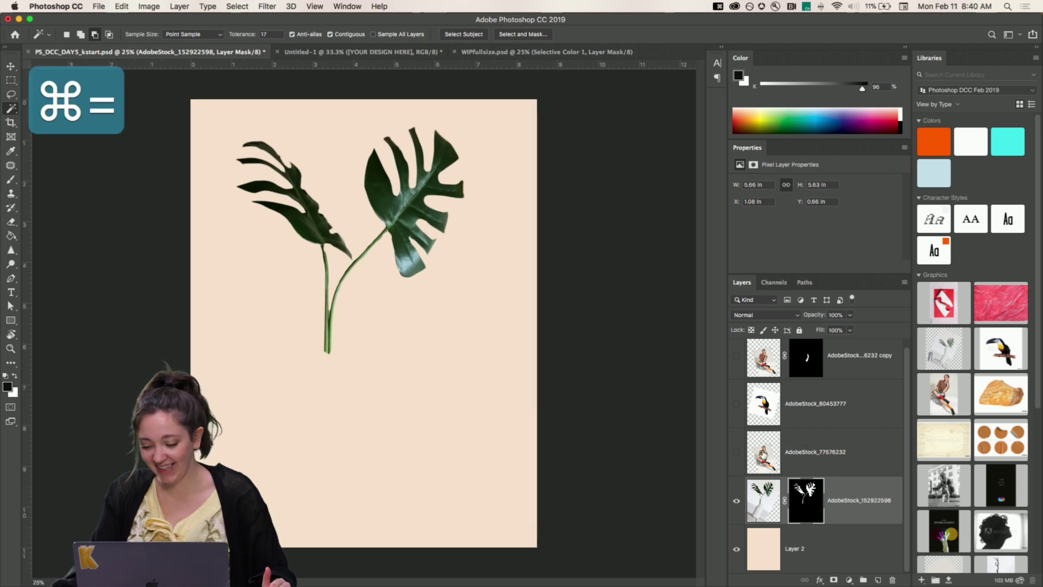
{"action": "left_click", "coordinate": [764, 454]}
{"action": "left_click", "coordinate": [737, 454]}
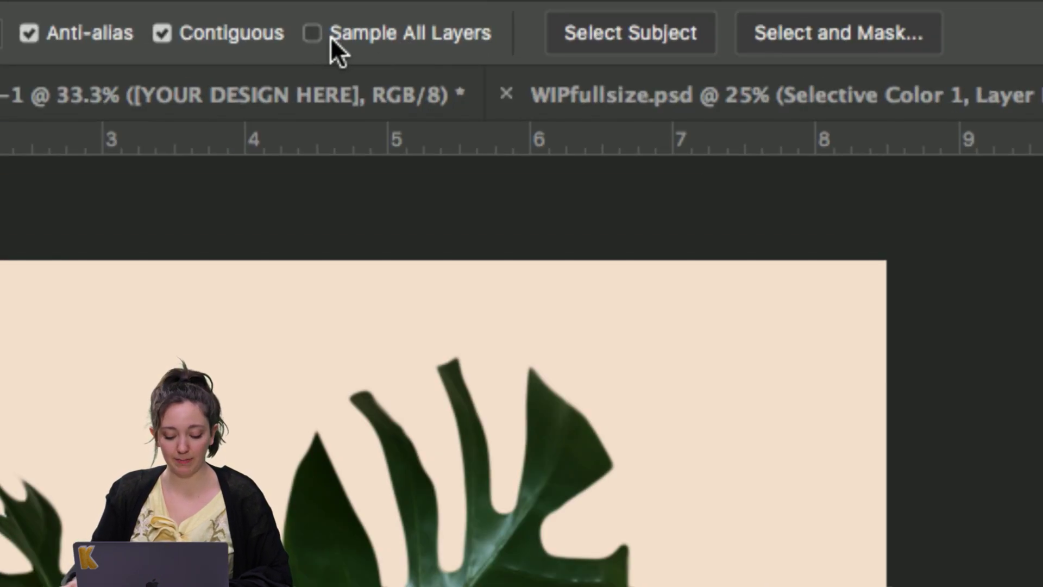
{"action": "key", "text": "alt+super+8"}
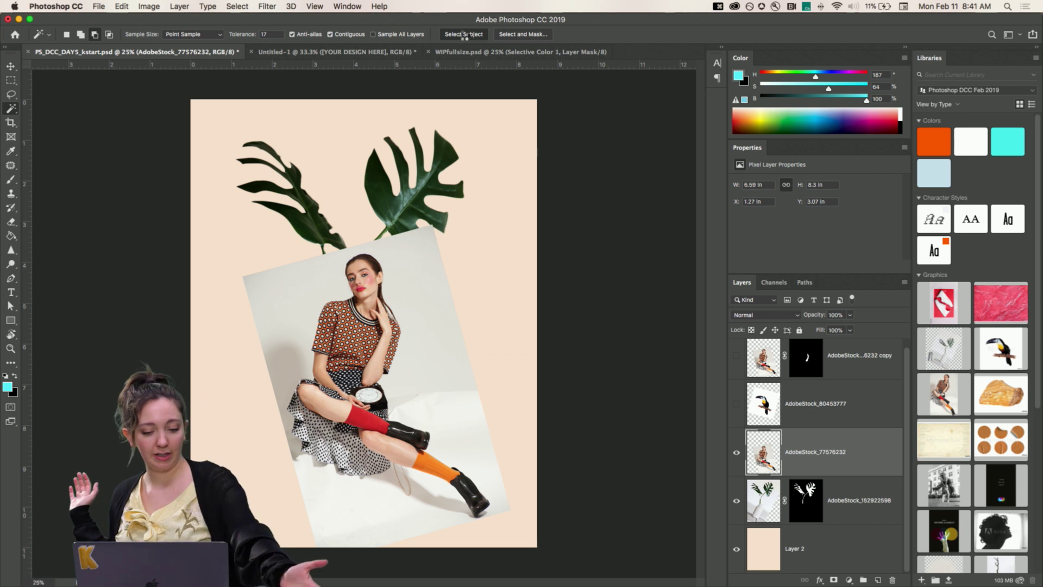
{"action": "left_click", "coordinate": [463, 34]}
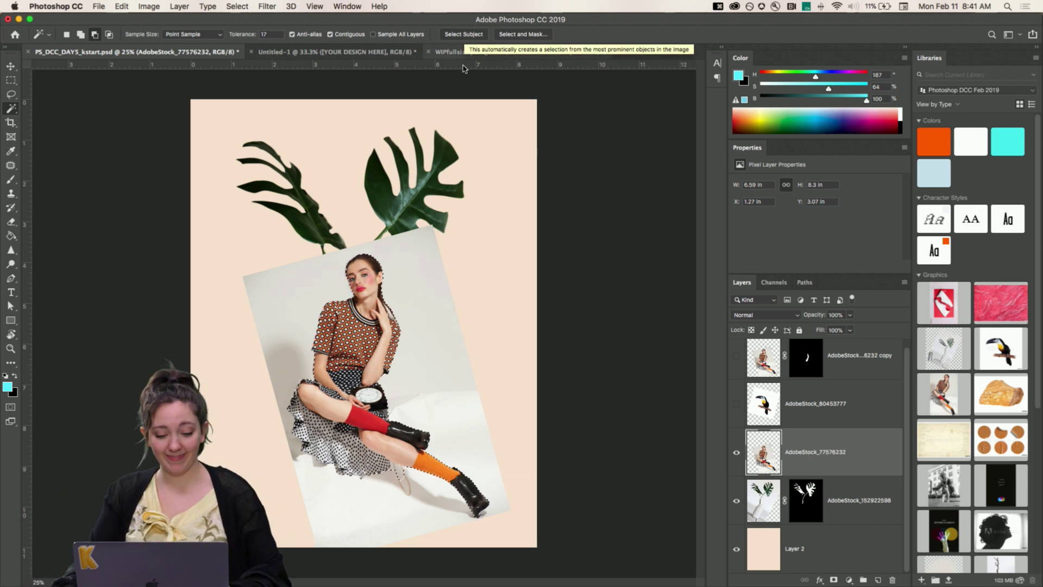
{"action": "key", "text": "alt+super+8"}
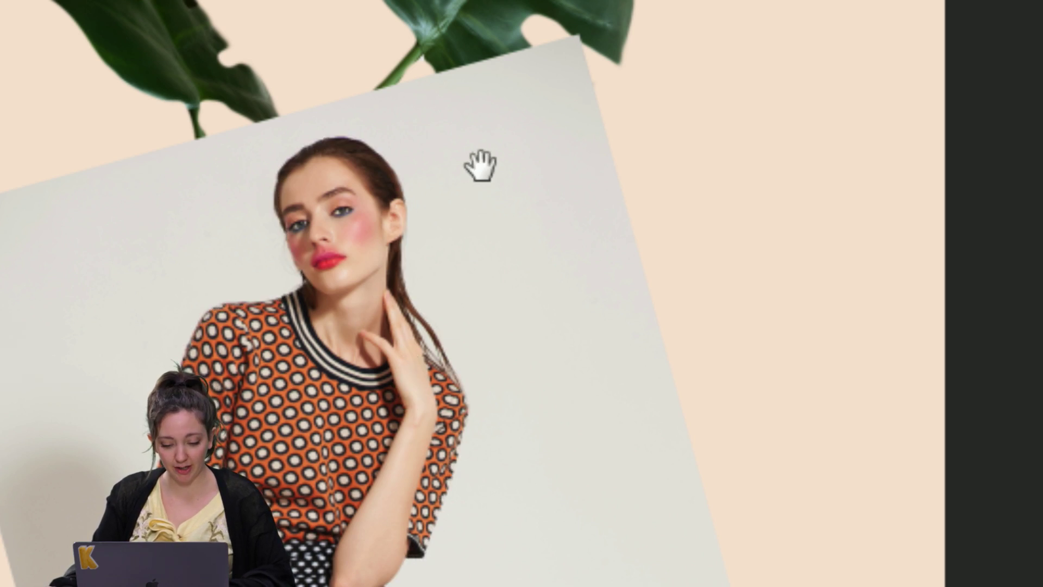
{"action": "key", "text": "alt+super+8"}
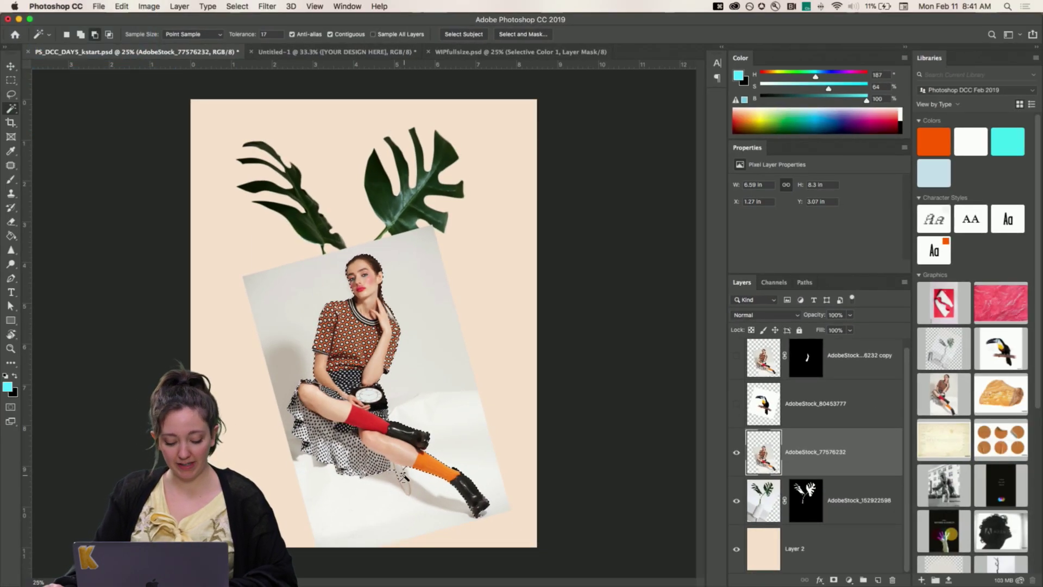
{"action": "key", "text": "alt+super+8"}
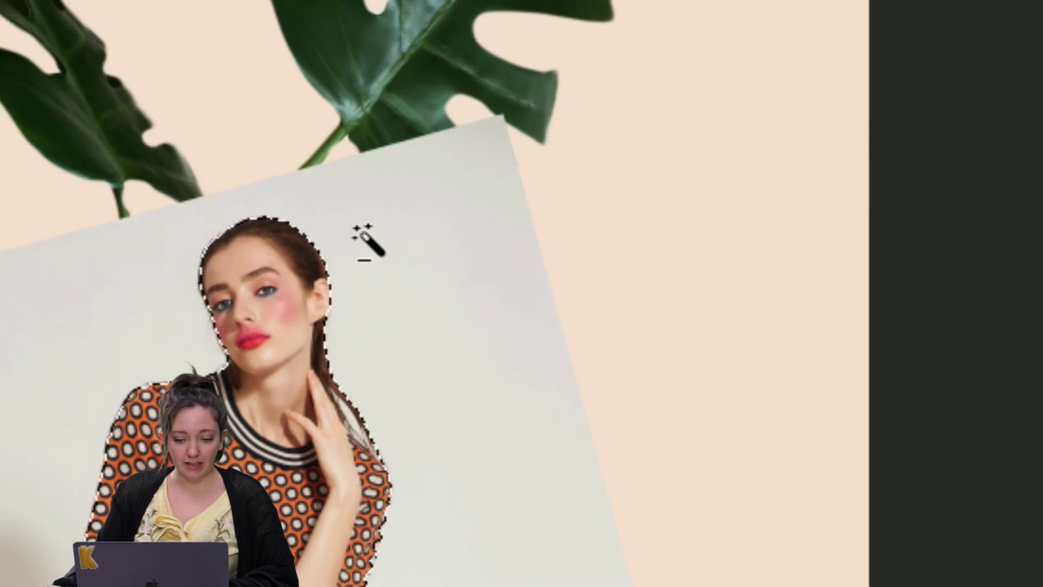
{"action": "key", "text": "alt+super+8"}
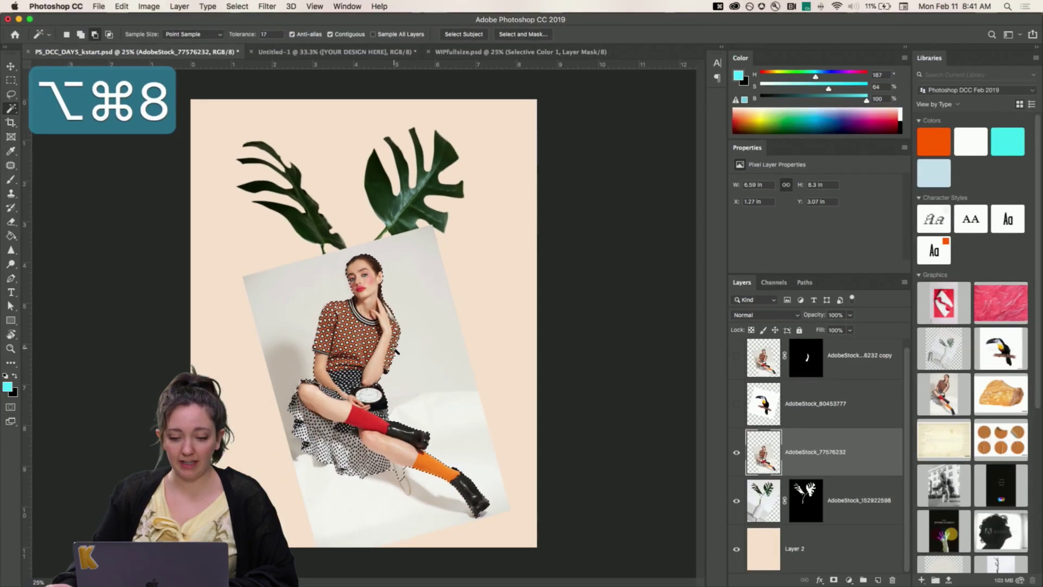
Refine the woman's selection in Select and Mask, subtracting the leftover background around the bag chain and below the skirt hem
{"action": "left_click", "coordinate": [513, 36]}
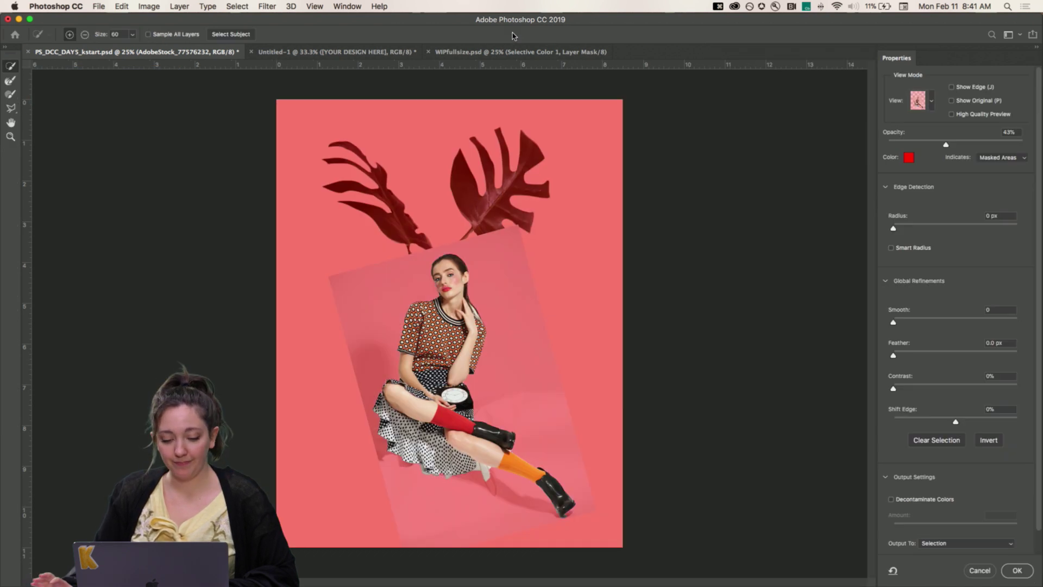
{"action": "key", "text": "super+equal"}
{"action": "key", "text": "super+equal"}
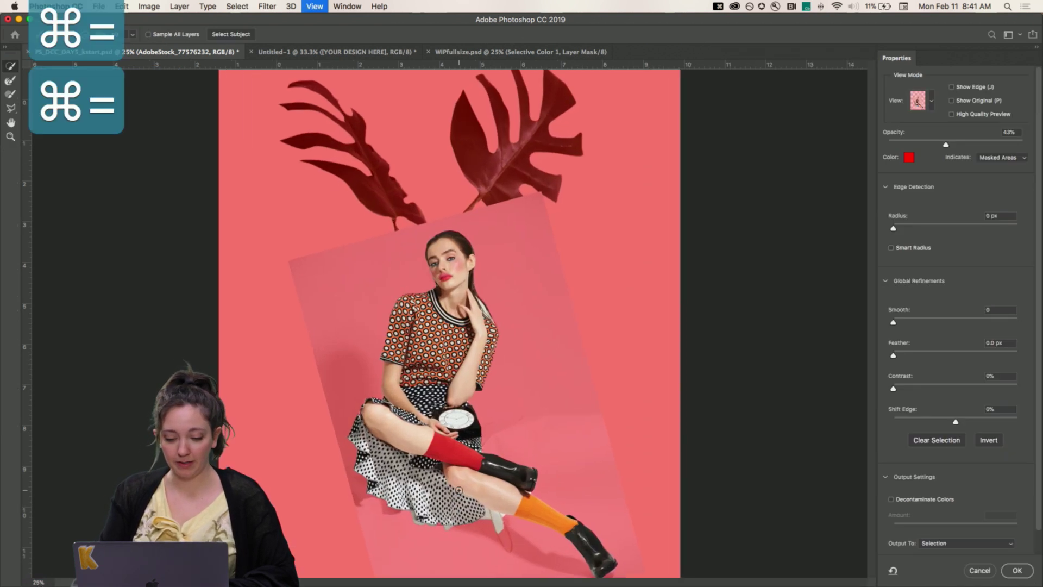
{"action": "scroll", "coordinate": [553, 418], "scroll_direction": "down", "scroll_amount": 3}
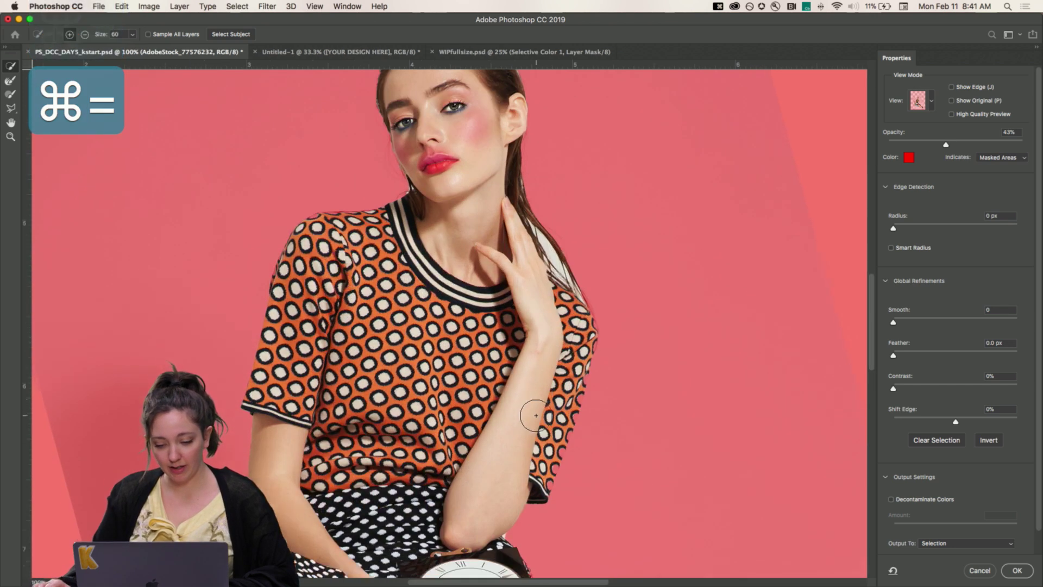
{"action": "scroll", "coordinate": [579, 255], "scroll_direction": "down", "scroll_amount": 10}
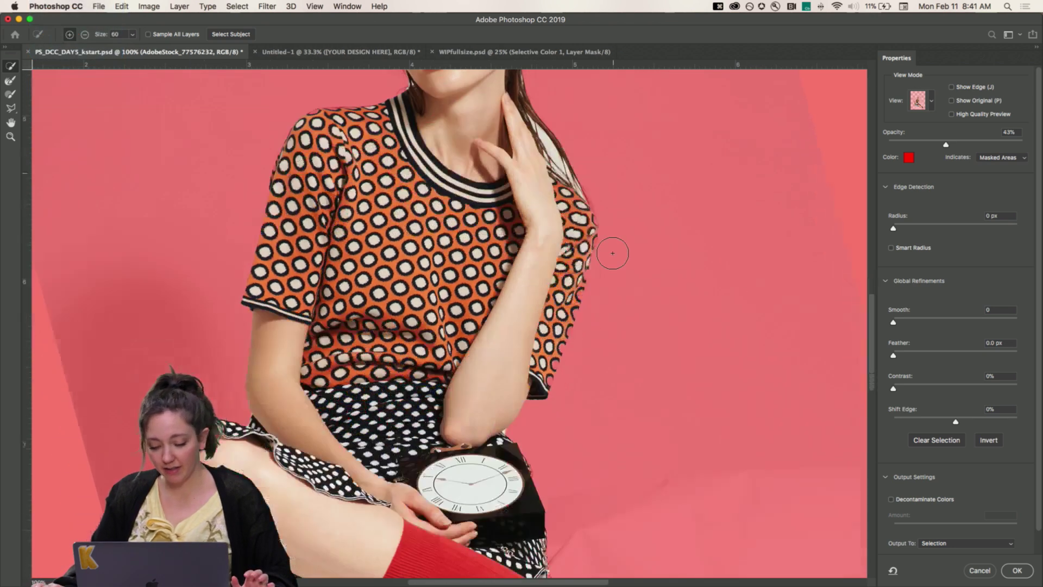
{"action": "scroll", "coordinate": [613, 253], "scroll_direction": "down", "scroll_amount": 3}
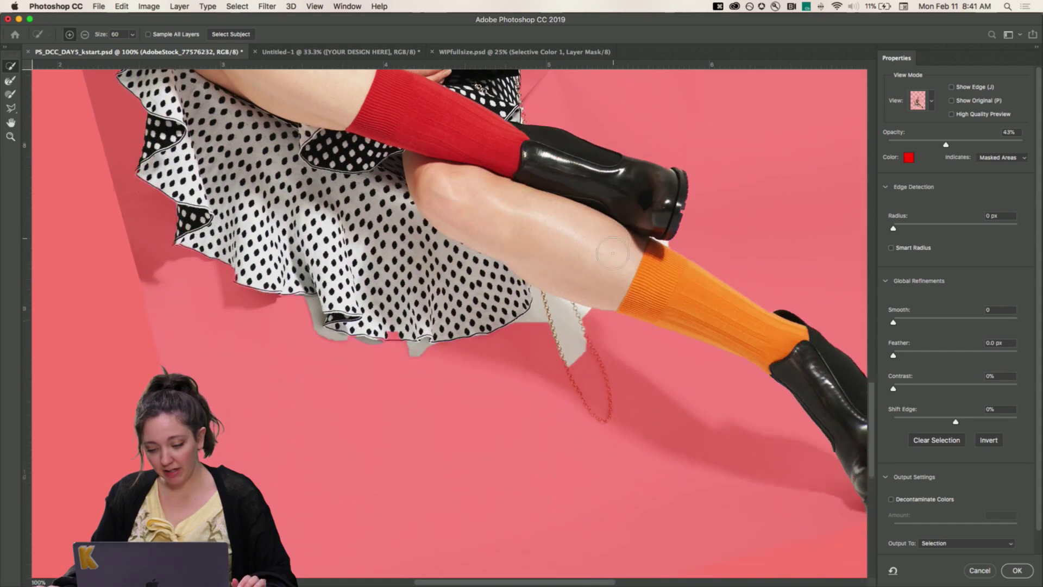
{"action": "key", "text": "alt"}
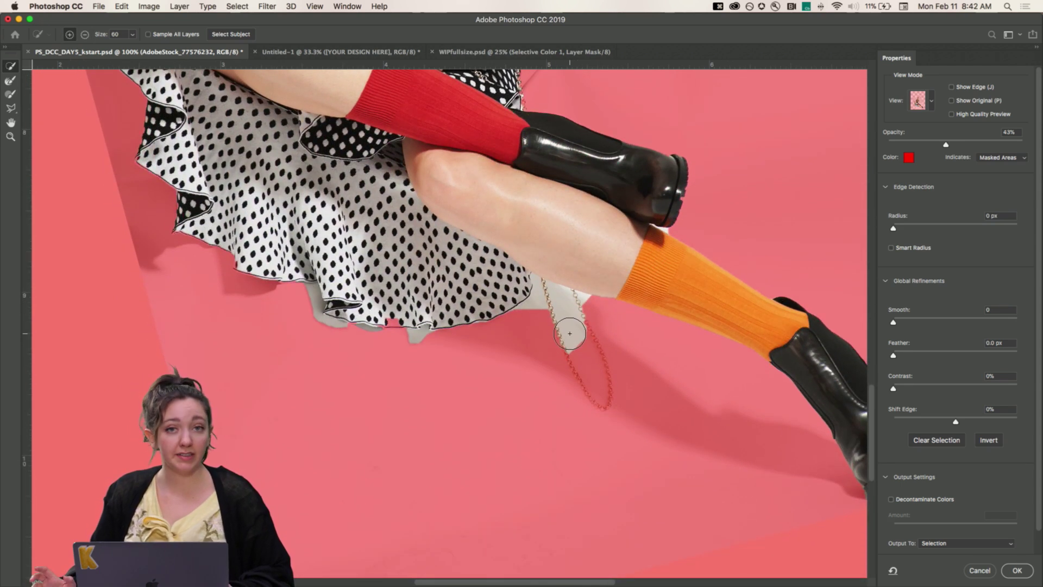
{"action": "left_click_drag", "start_coordinate": [565, 358], "coordinate": [573, 316]}
{"action": "left_click_drag", "start_coordinate": [429, 335], "coordinate": [415, 345]}
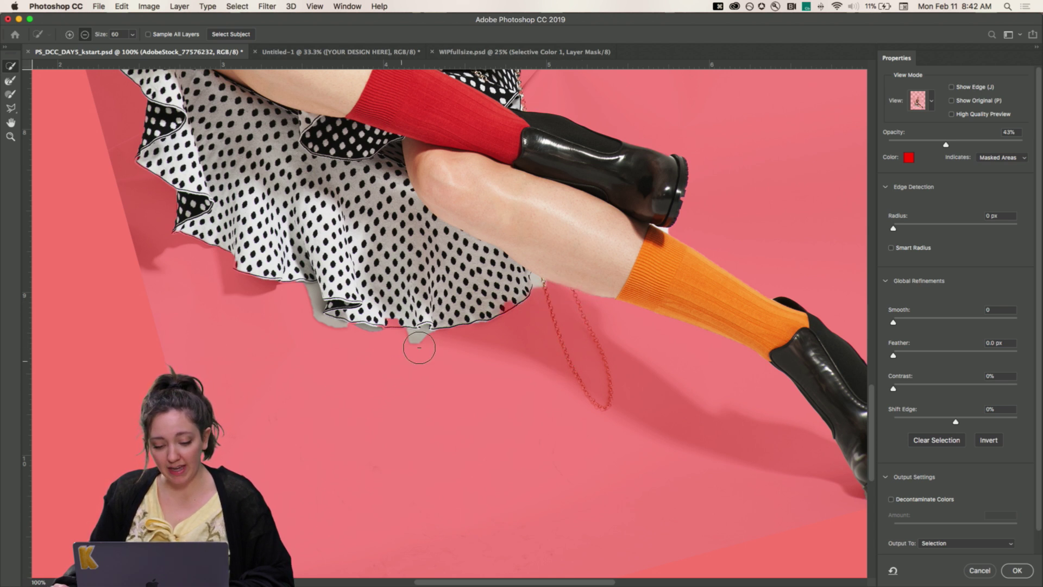
{"action": "left_click_drag", "start_coordinate": [304, 334], "coordinate": [319, 331]}
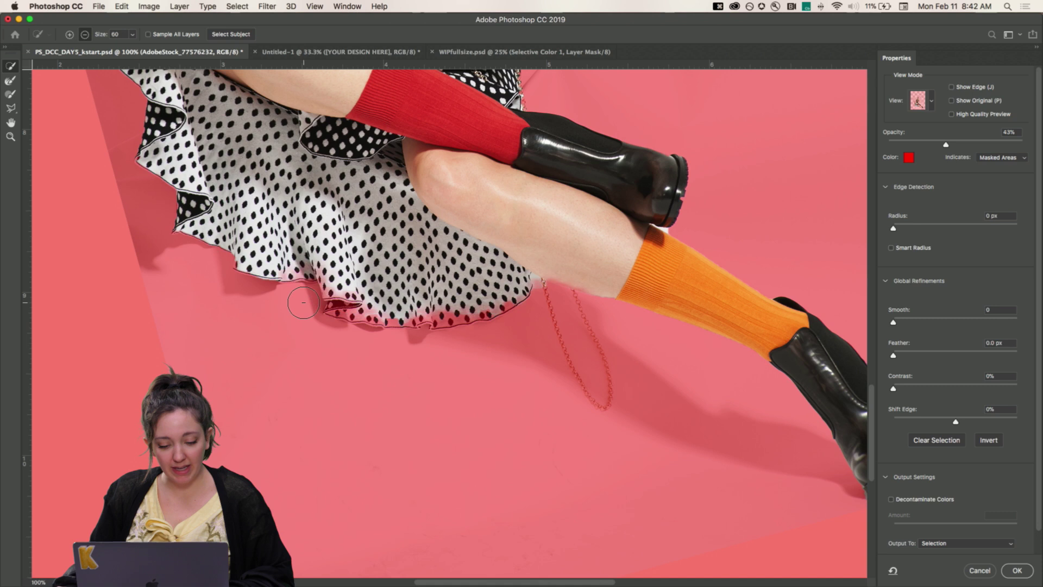
Add the missing outer edge of the sleeve beside her raised hand to the selection with the Polygonal Lasso
{"action": "scroll", "coordinate": [299, 305], "scroll_direction": "up", "scroll_amount": 10}
{"action": "scroll", "coordinate": [301, 288], "scroll_direction": "up", "scroll_amount": 2}
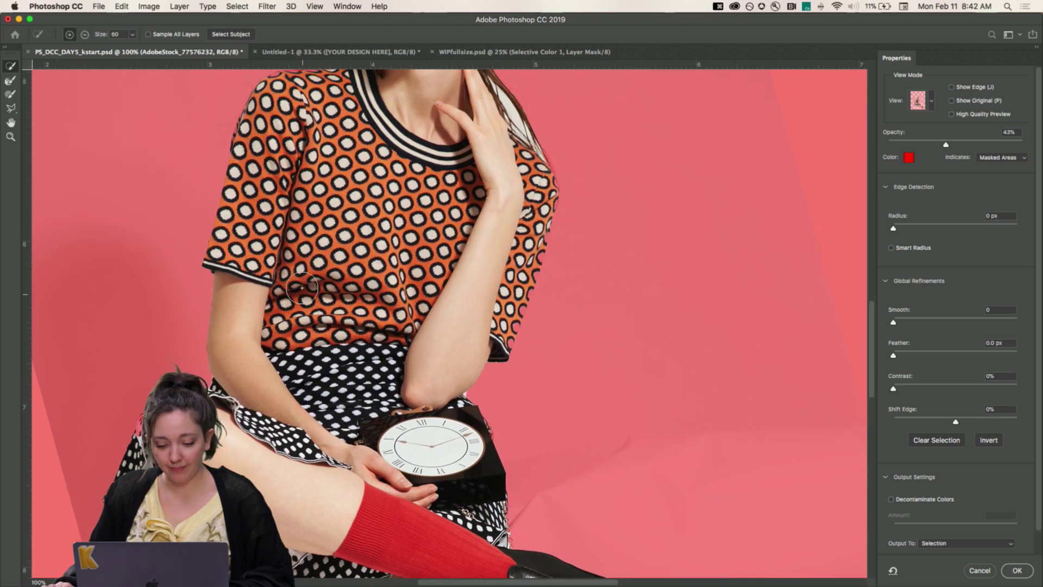
{"action": "scroll", "coordinate": [302, 287], "scroll_direction": "up", "scroll_amount": 2}
{"action": "scroll", "coordinate": [302, 287], "scroll_direction": "right", "scroll_amount": 2}
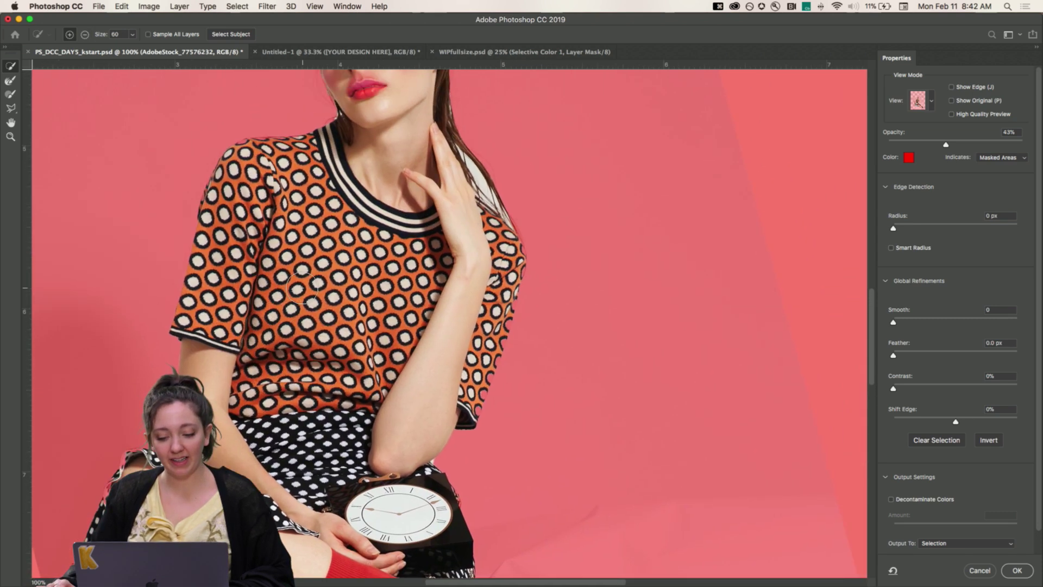
{"action": "key", "text": "super+equal"}
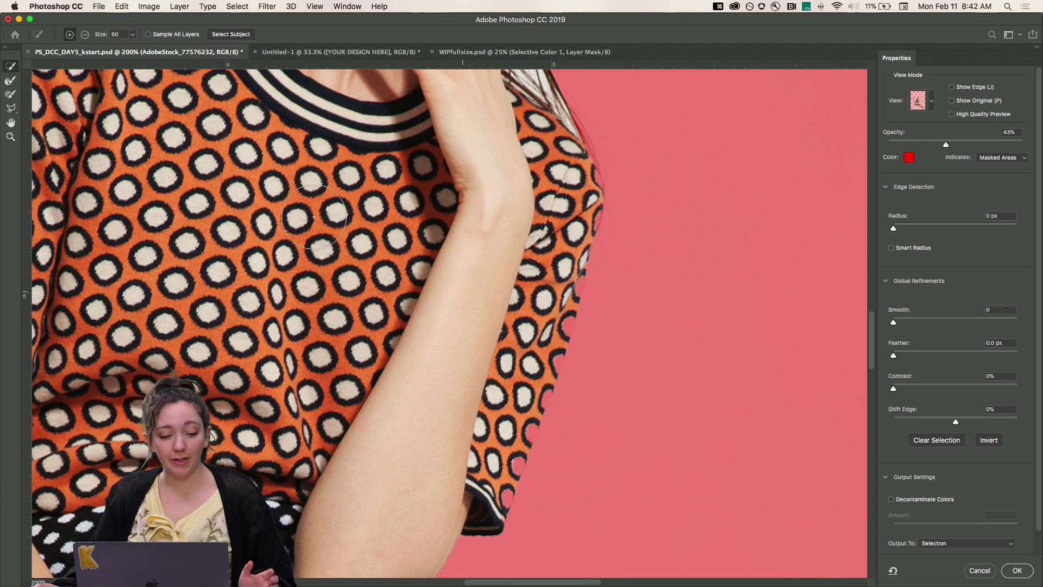
{"action": "left_click", "coordinate": [10, 110]}
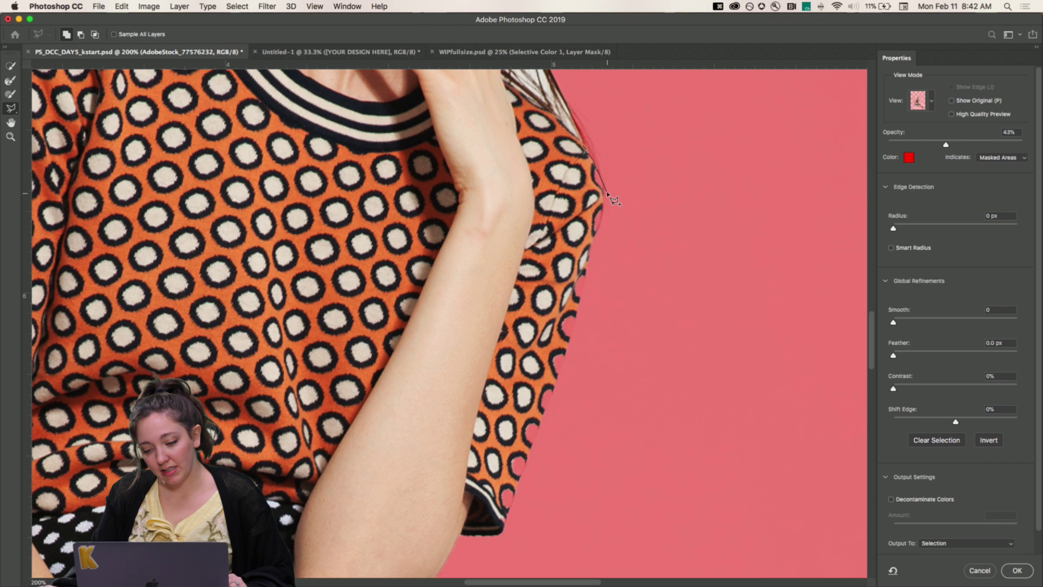
{"action": "left_click", "coordinate": [577, 307]}
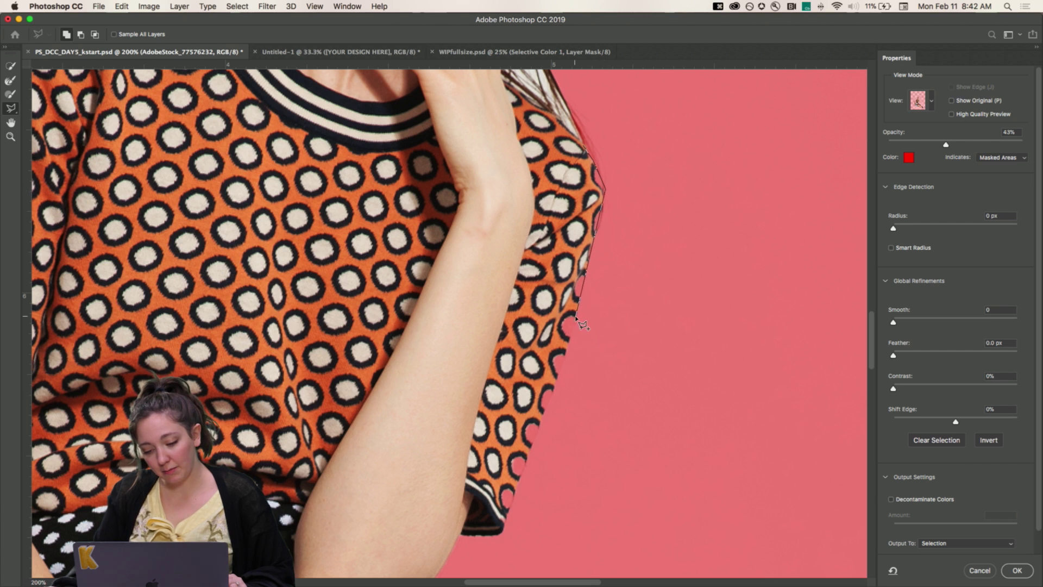
{"action": "left_click", "coordinate": [505, 524]}
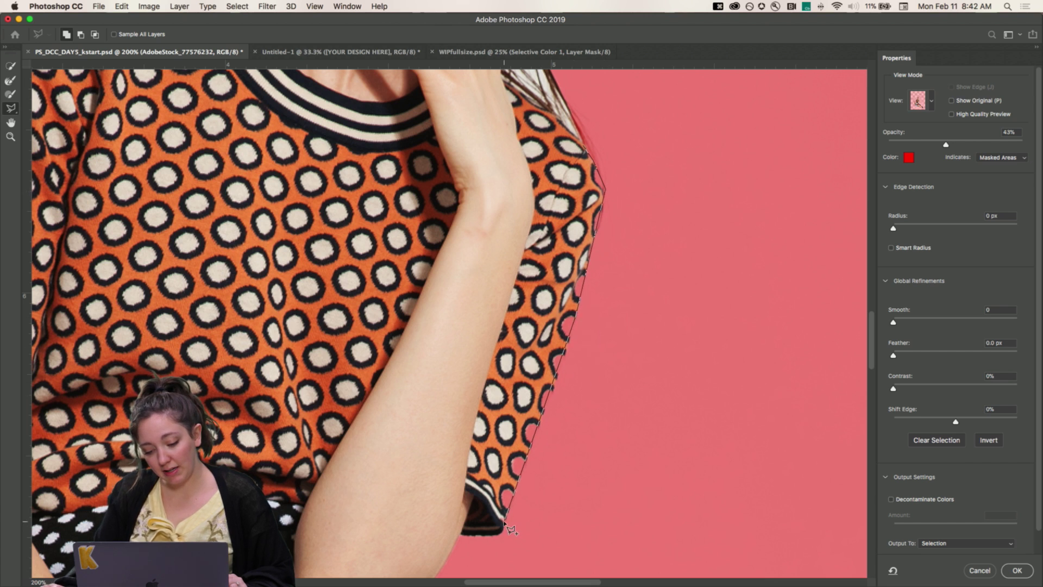
{"action": "left_click", "coordinate": [480, 478]}
{"action": "left_click", "coordinate": [588, 154]}
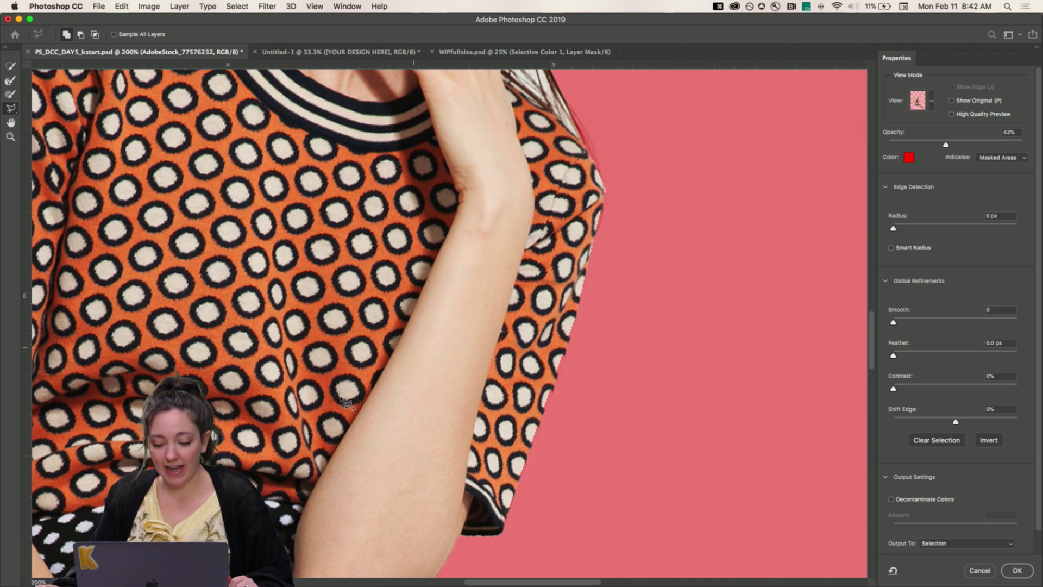
Subtract the loose hair and the background behind it, from below the ear to the shoulder, with the Quick Selection brush
{"action": "scroll", "coordinate": [438, 368], "scroll_direction": "up", "scroll_amount": 10}
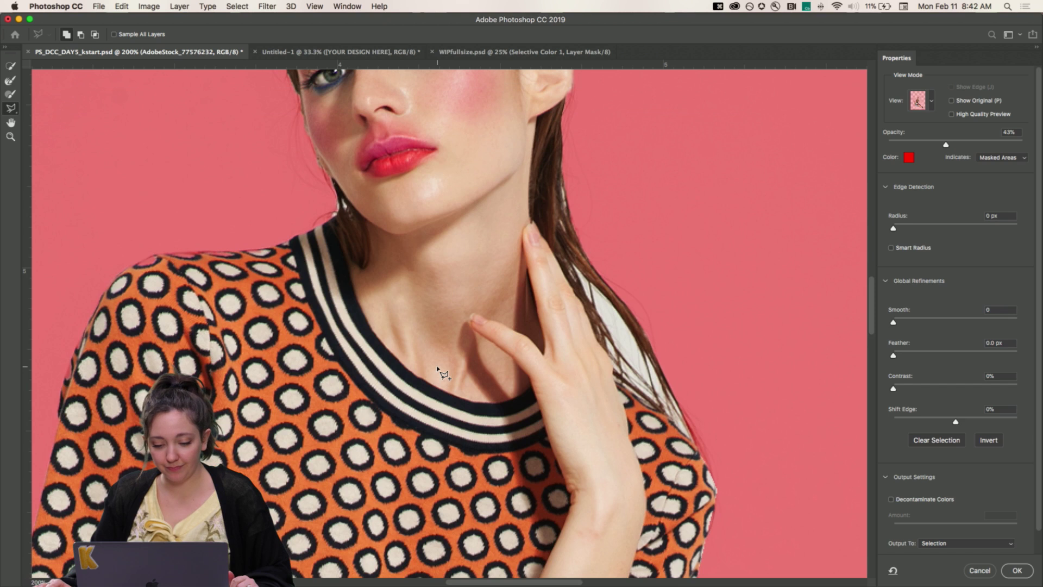
{"action": "left_click", "coordinate": [10, 66]}
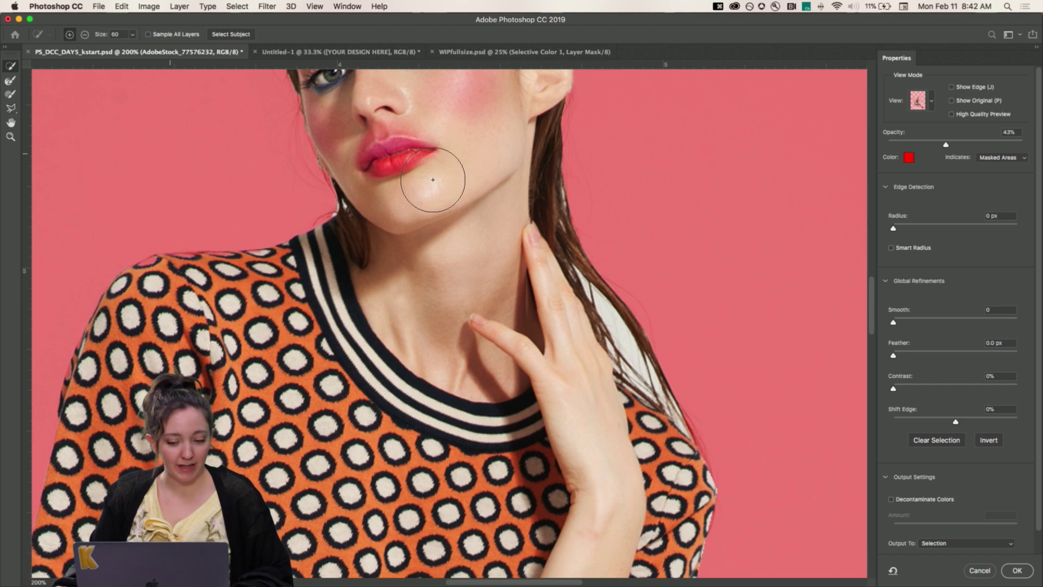
{"action": "mouse_move", "coordinate": [682, 356]}
{"action": "left_mouse_down"}
{"action": "mouse_move", "coordinate": [633, 278]}
{"action": "mouse_move", "coordinate": [617, 277]}
{"action": "mouse_move", "coordinate": [611, 232]}
{"action": "mouse_move", "coordinate": [598, 232]}
{"action": "mouse_move", "coordinate": [596, 210]}
{"action": "left_mouse_up"}
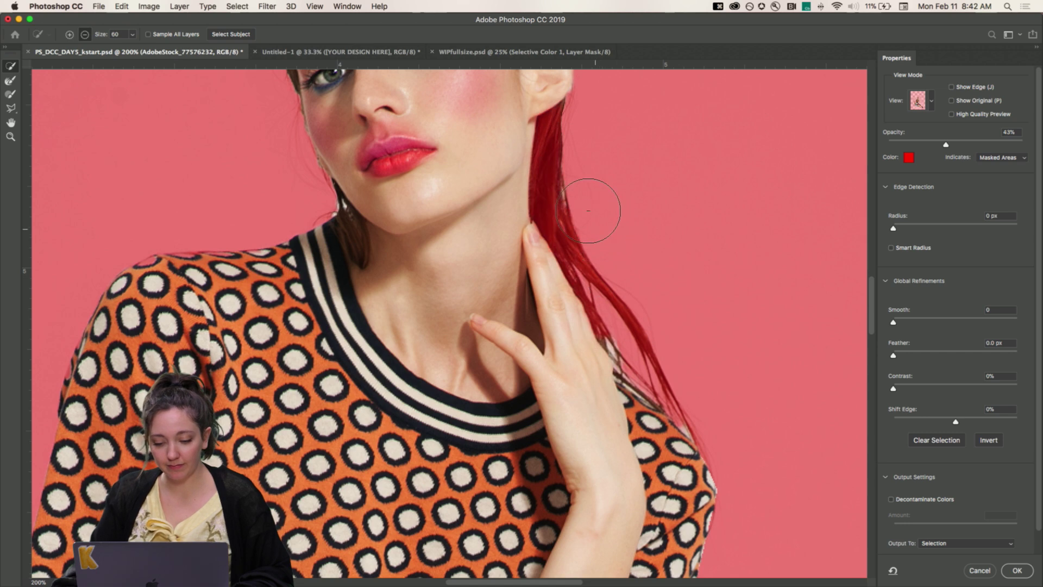
{"action": "scroll", "coordinate": [609, 150], "scroll_direction": "up", "scroll_amount": 1}
{"action": "scroll", "coordinate": [609, 150], "scroll_direction": "up", "scroll_amount": 5}
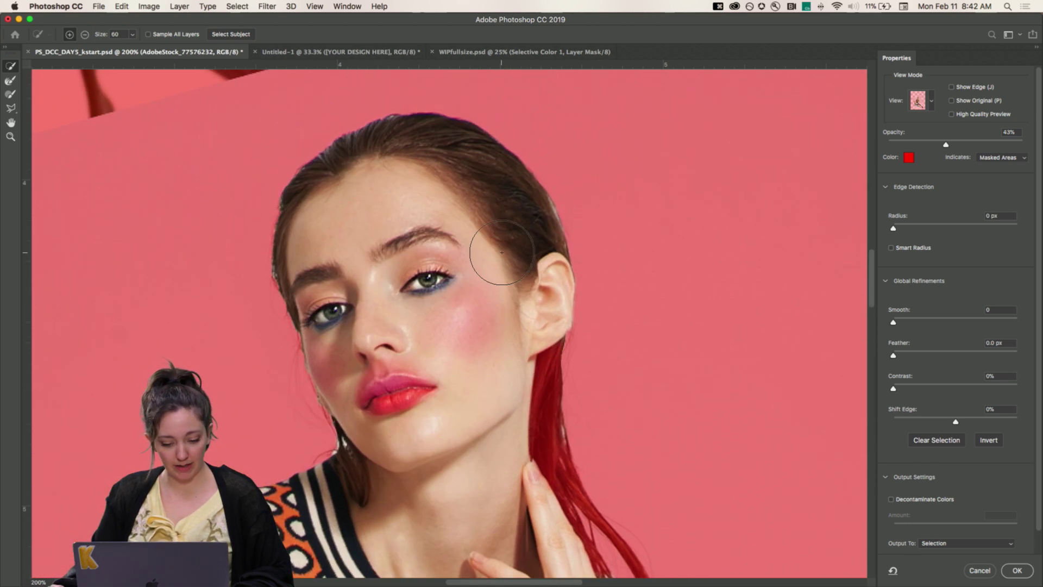
Restore the missing parts of the skirt hem in the selection and subtract the background spill beside its lower fold
{"action": "scroll", "coordinate": [492, 244], "scroll_direction": "down", "scroll_amount": 6}
{"action": "scroll", "coordinate": [492, 244], "scroll_direction": "left", "scroll_amount": 3}
{"action": "scroll", "coordinate": [502, 252], "scroll_direction": "down", "scroll_amount": 15}
{"action": "scroll", "coordinate": [502, 253], "scroll_direction": "left", "scroll_amount": 3}
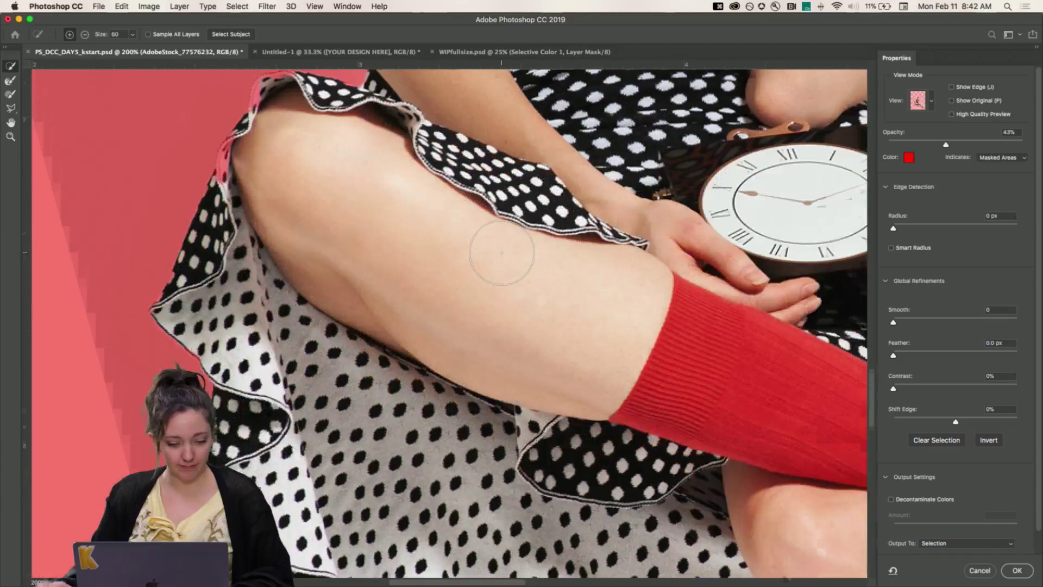
{"action": "scroll", "coordinate": [502, 252], "scroll_direction": "down", "scroll_amount": 3}
{"action": "scroll", "coordinate": [502, 253], "scroll_direction": "right", "scroll_amount": 3}
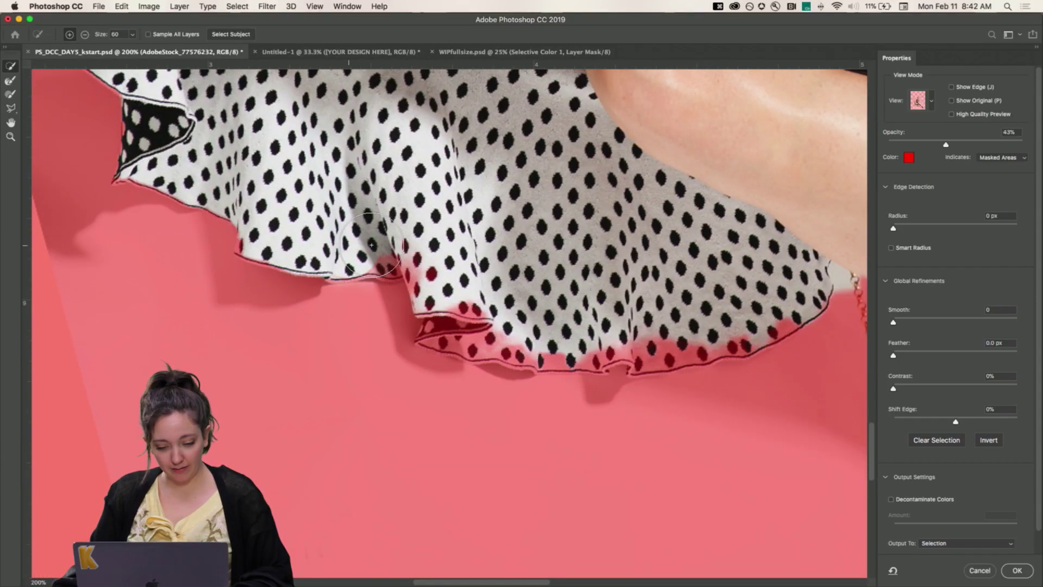
{"action": "mouse_move", "coordinate": [489, 289]}
{"action": "left_mouse_down"}
{"action": "mouse_move", "coordinate": [465, 315]}
{"action": "mouse_move", "coordinate": [516, 337]}
{"action": "mouse_move", "coordinate": [677, 329]}
{"action": "mouse_move", "coordinate": [706, 350]}
{"action": "mouse_move", "coordinate": [726, 326]}
{"action": "left_mouse_up"}
{"action": "key", "text": "alt"}
{"action": "left_click_drag", "start_coordinate": [410, 347], "coordinate": [375, 322]}
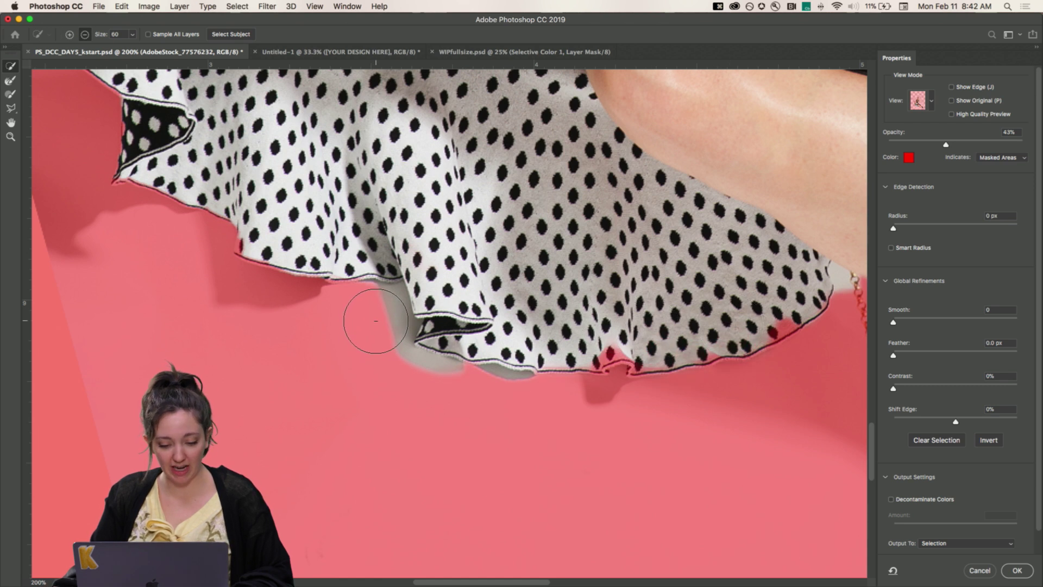
Set Smooth to 4 and Shift Edge to -7%, and output the woman's refined edge as a selection
{"action": "key", "text": "super+minus"}
{"action": "key", "text": "super+minus"}
{"action": "key", "text": "super+minus"}
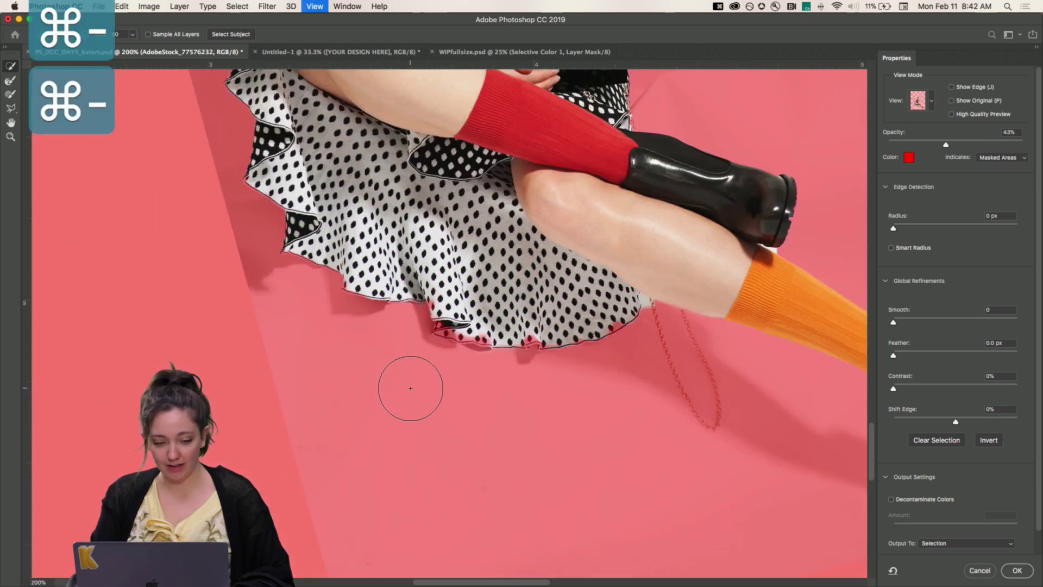
{"action": "key", "text": "super+minus"}
{"action": "scroll", "coordinate": [462, 337], "scroll_direction": "up", "scroll_amount": 5}
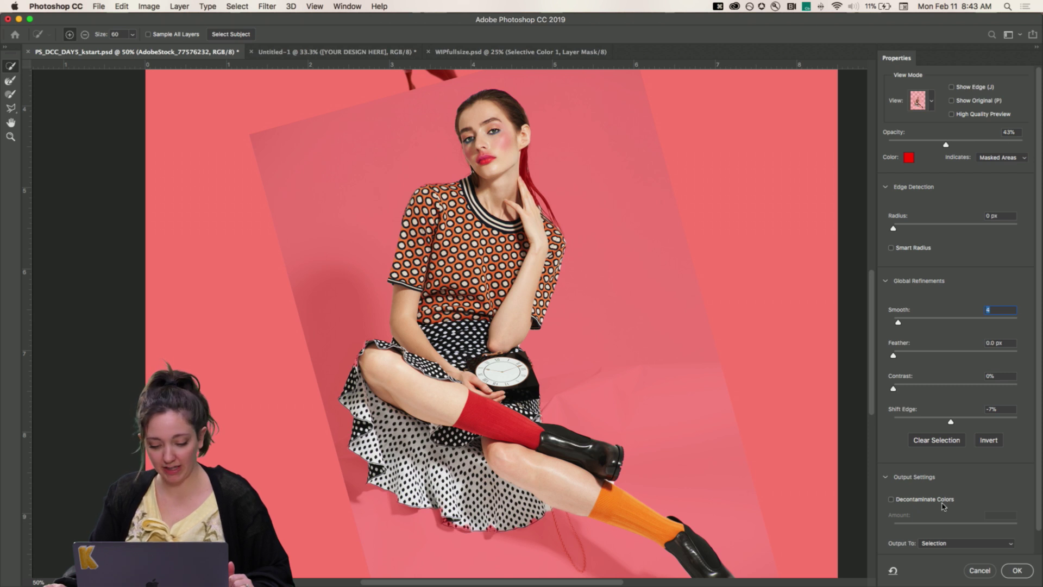
{"action": "left_click", "coordinate": [1016, 570]}
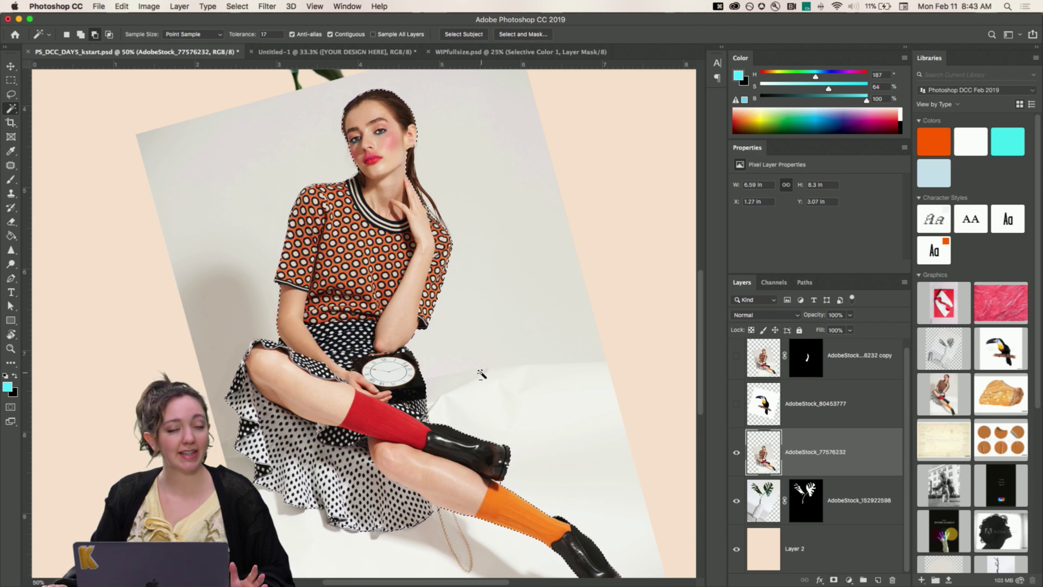
Apply the refined selection as a layer mask on the seated woman layer, AdobeStock_77576232, undoing and reapplying it once
{"action": "scroll", "coordinate": [481, 374], "scroll_direction": "down", "scroll_amount": 3}
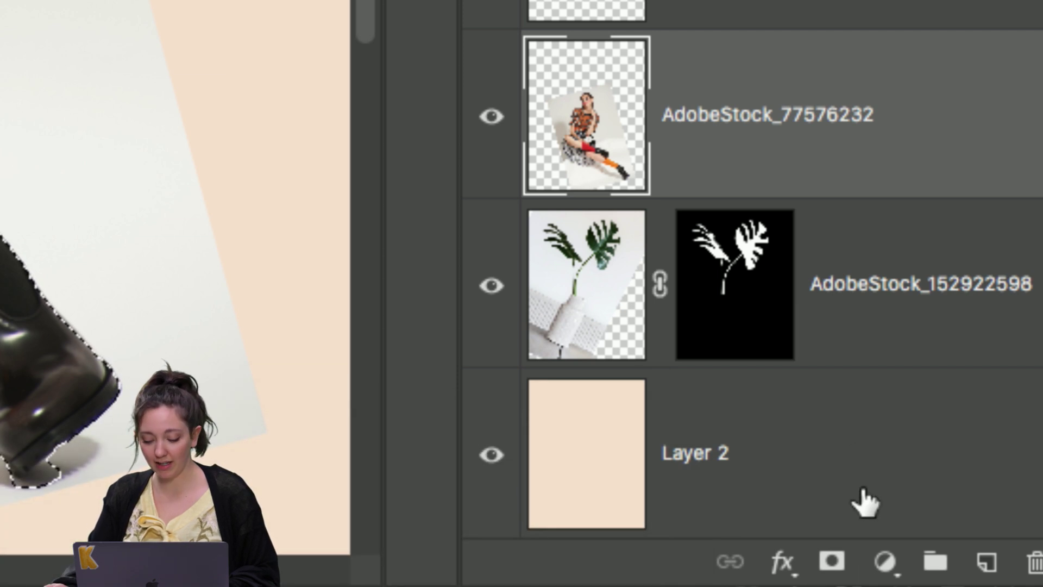
{"action": "left_click", "coordinate": [831, 563]}
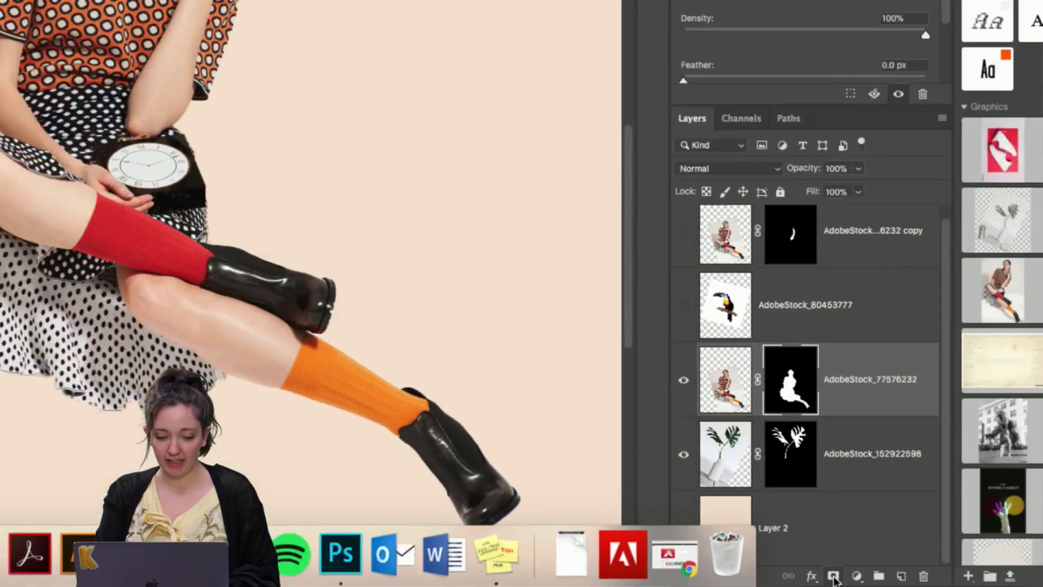
{"action": "key", "text": "super+minus"}
{"action": "key", "text": "super+minus"}
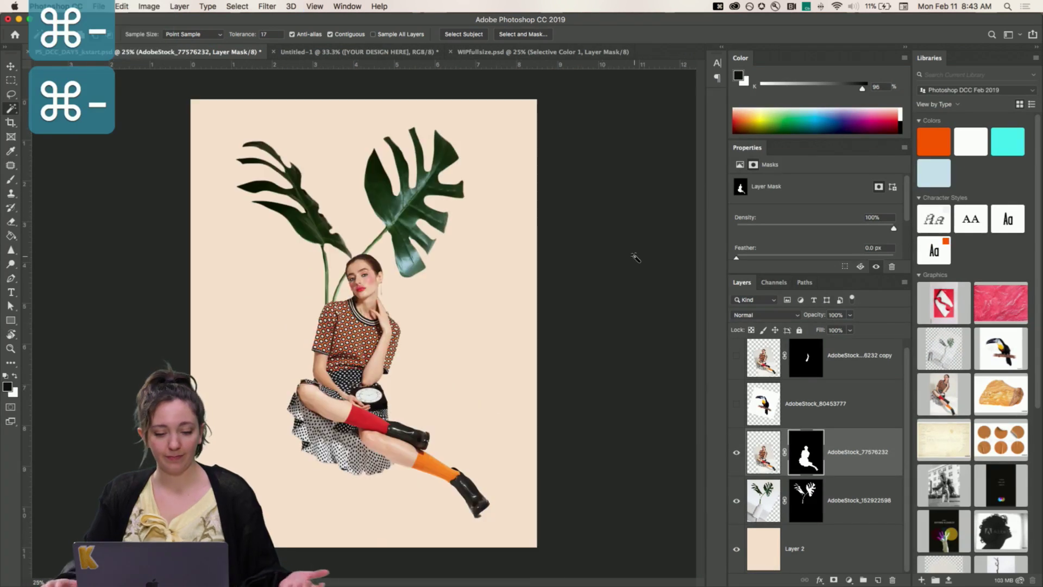
{"action": "key", "text": "super+z"}
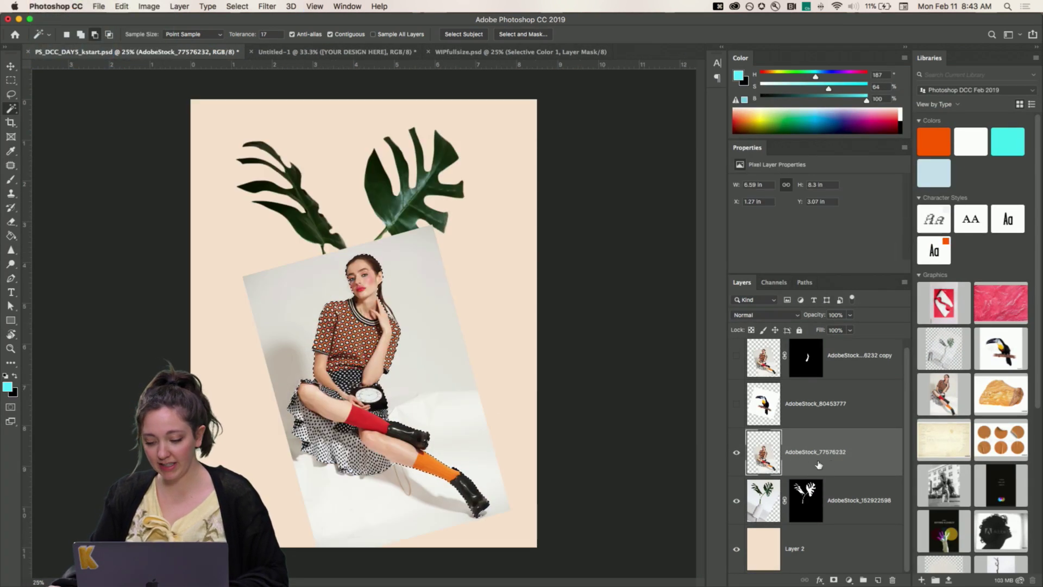
{"action": "left_click", "coordinate": [834, 580]}
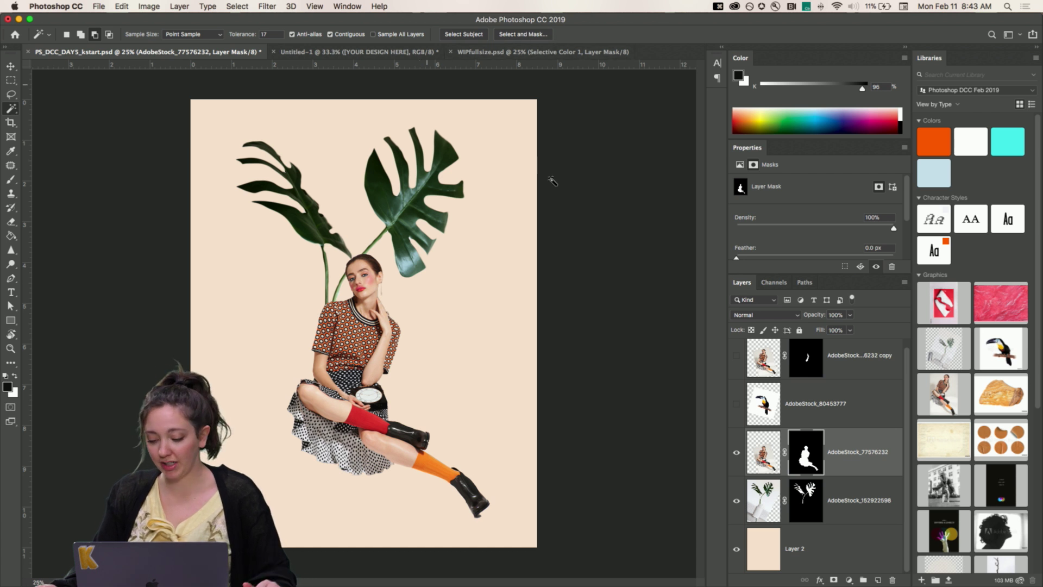
Show and activate the toucan layer, AdobeStock_80453777, and select the bird with Select Subject
{"action": "left_click", "coordinate": [859, 417]}
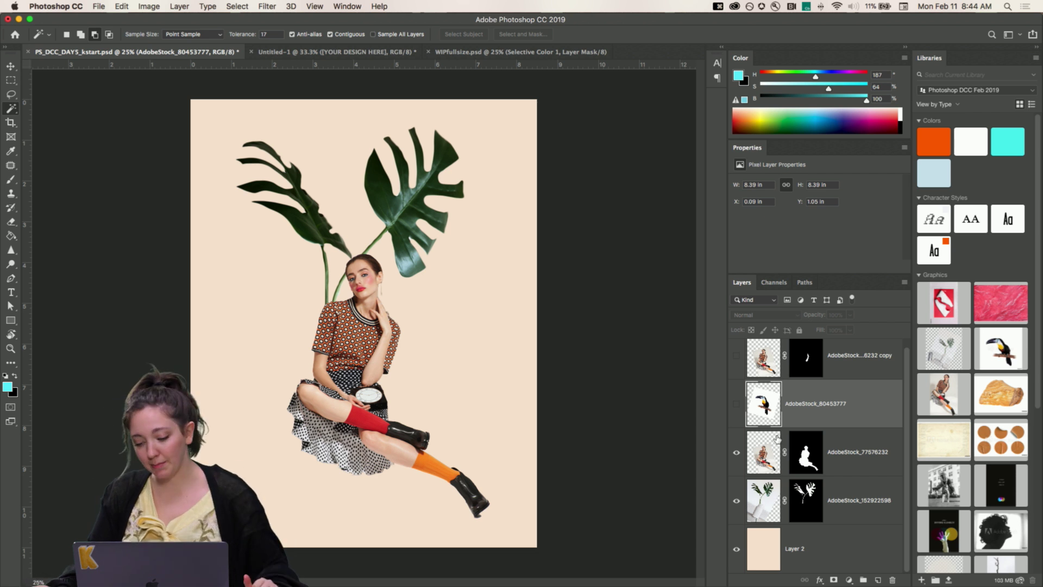
{"action": "left_click", "coordinate": [737, 403]}
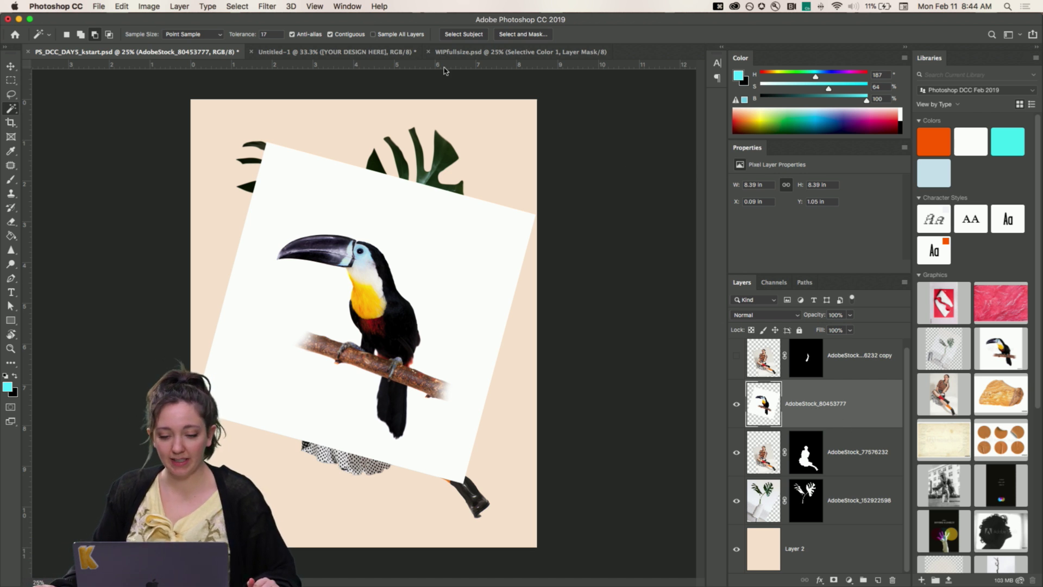
{"action": "left_click", "coordinate": [459, 35]}
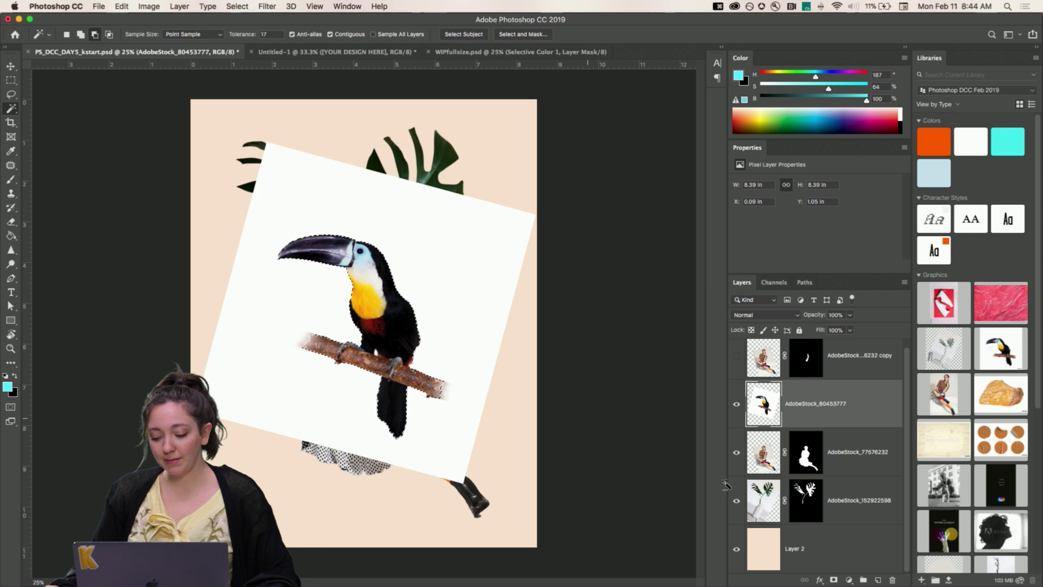
Apply the toucan selection as a layer mask and make the layer's image active instead of its mask
{"action": "left_click", "coordinate": [834, 581]}
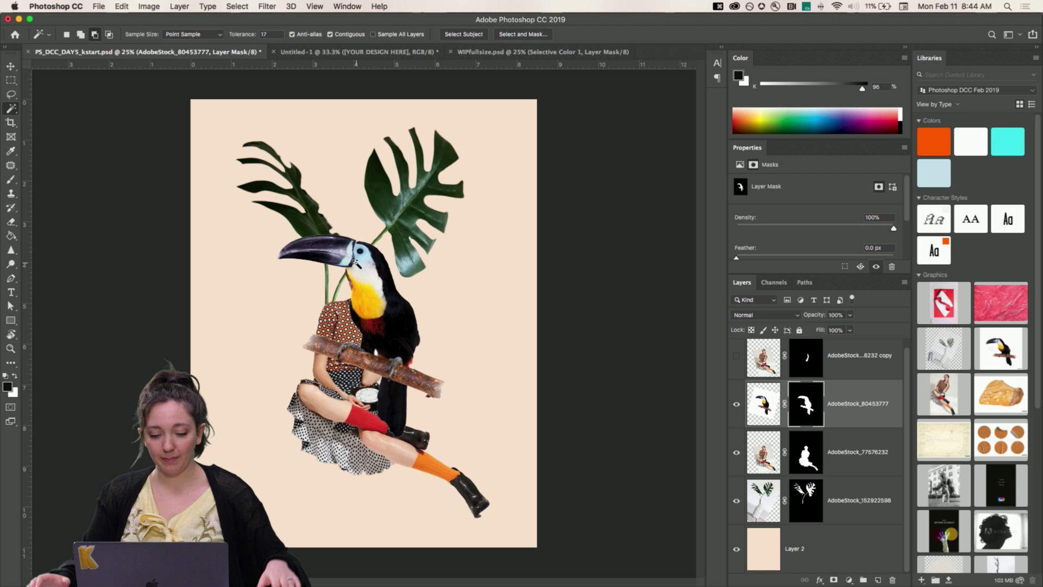
{"action": "left_click", "coordinate": [766, 404]}
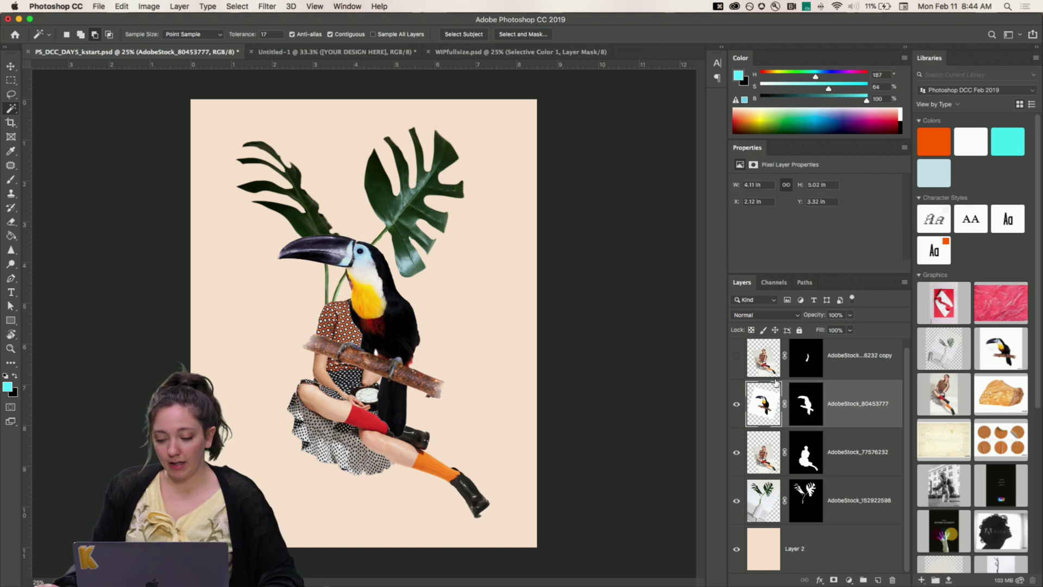
Open the toucan layer's mask in the Select and Mask workspace
{"action": "left_click", "coordinate": [806, 407]}
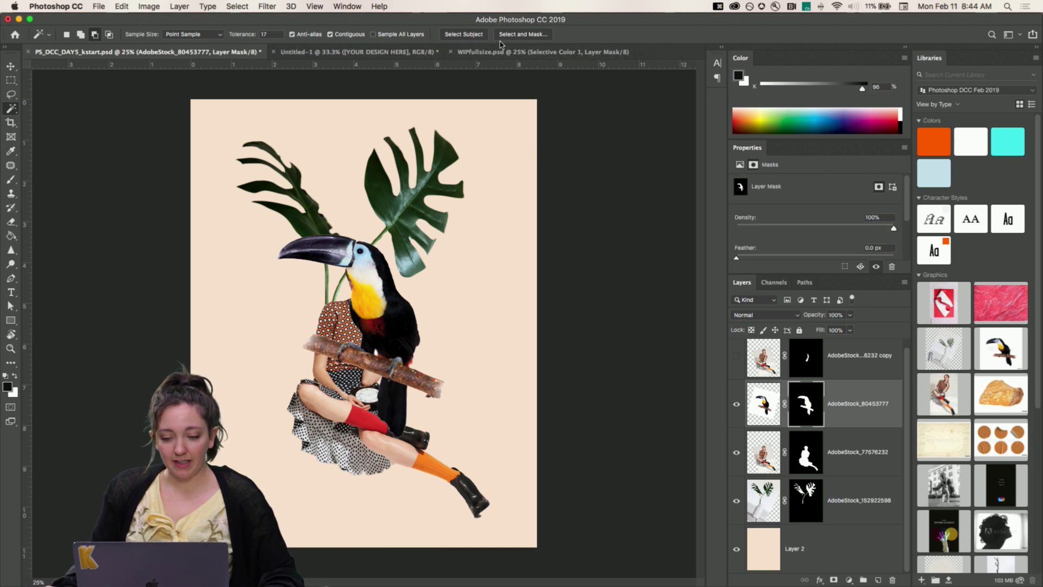
{"action": "left_click", "coordinate": [522, 35]}
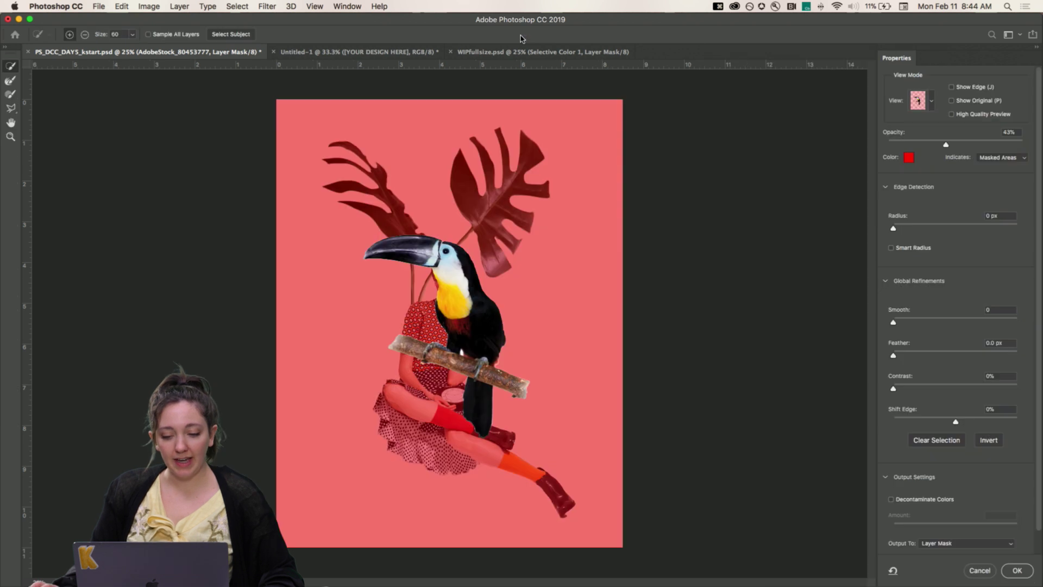
{"action": "key", "text": "super+equal"}
{"action": "key", "text": "super+equal"}
{"action": "key", "text": "super+equal"}
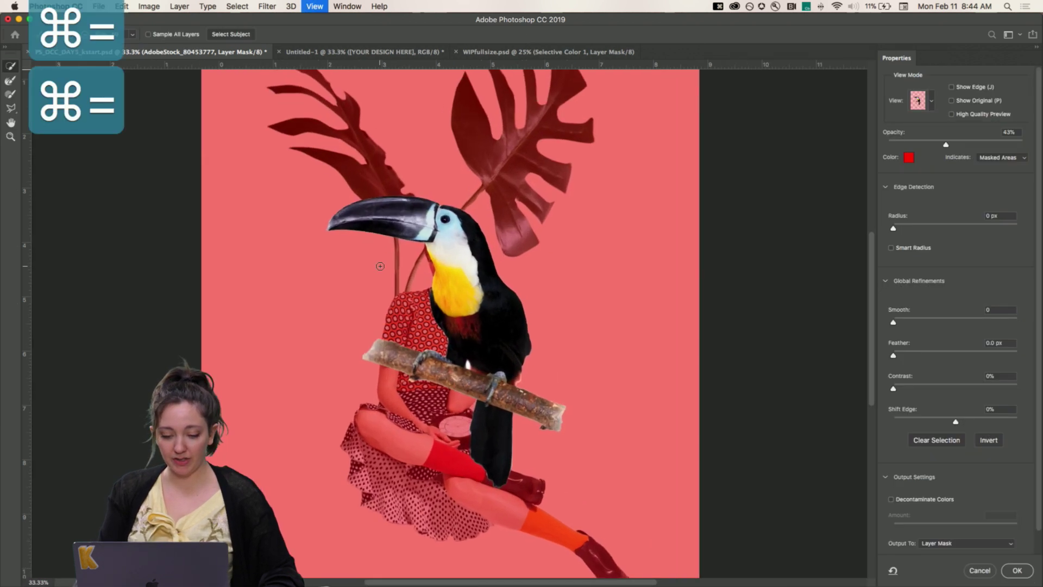
{"action": "scroll", "coordinate": [387, 263], "scroll_direction": "down", "scroll_amount": 4}
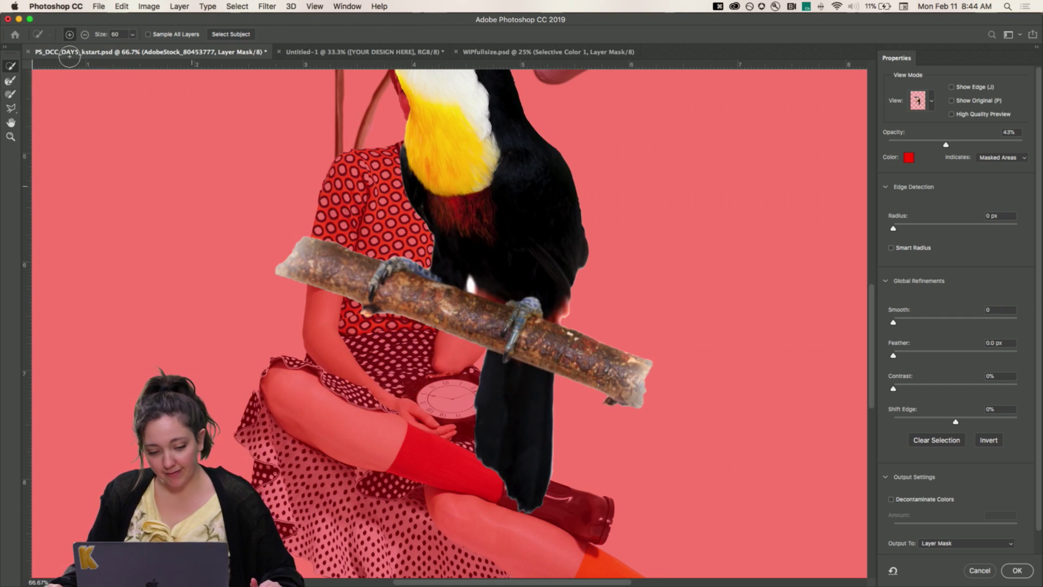
Subtract the branch and the toucan's lower body from the selection with the Quick Selection tool at size 125
{"action": "key", "text": "bracketright"}
{"action": "key", "text": "bracketright"}
{"action": "key", "text": "bracketright"}
{"action": "key", "text": "bracketright"}
{"action": "key", "text": "bracketright"}
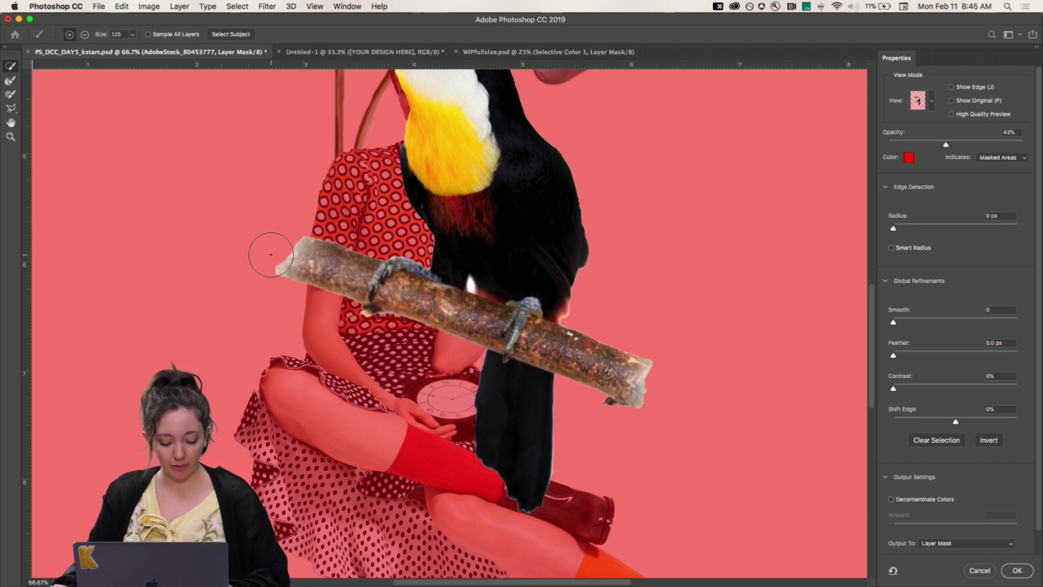
{"action": "key", "text": "alt"}
{"action": "mouse_move", "coordinate": [261, 248]}
{"action": "left_mouse_down"}
{"action": "mouse_move", "coordinate": [454, 324]}
{"action": "mouse_move", "coordinate": [608, 356]}
{"action": "mouse_move", "coordinate": [659, 390]}
{"action": "mouse_move", "coordinate": [648, 425]}
{"action": "mouse_move", "coordinate": [564, 379]}
{"action": "mouse_move", "coordinate": [551, 468]}
{"action": "mouse_move", "coordinate": [509, 503]}
{"action": "mouse_move", "coordinate": [467, 438]}
{"action": "mouse_move", "coordinate": [476, 340]}
{"action": "mouse_move", "coordinate": [555, 296]}
{"action": "left_mouse_up"}
Add the black feathers behind the toucan's head back to the selection and clean up their lower edge
{"action": "scroll", "coordinate": [555, 296], "scroll_direction": "up", "scroll_amount": 5}
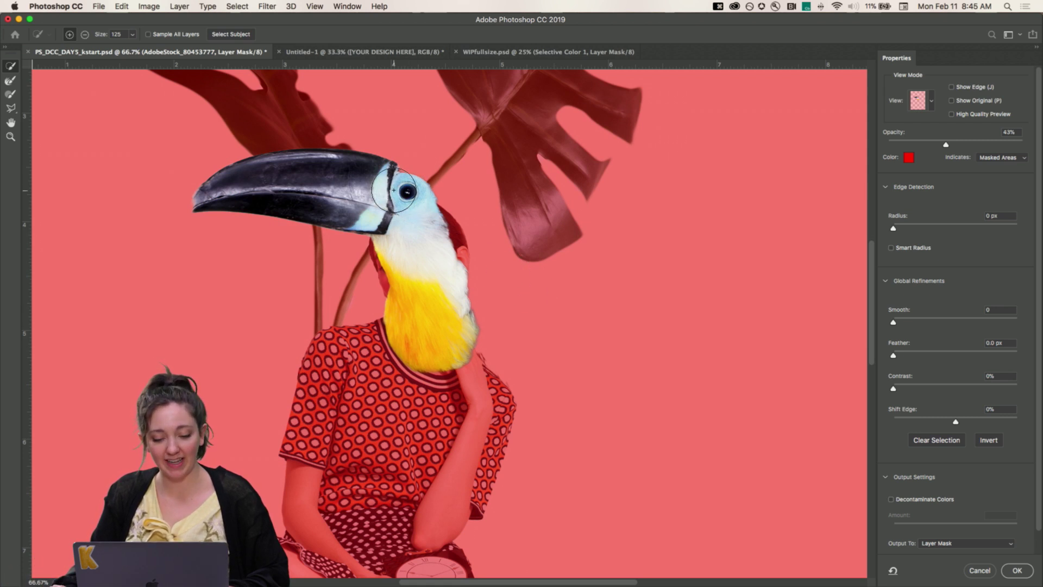
{"action": "mouse_move", "coordinate": [393, 190]}
{"action": "left_mouse_down"}
{"action": "mouse_move", "coordinate": [442, 223]}
{"action": "mouse_move", "coordinate": [468, 324]}
{"action": "mouse_move", "coordinate": [484, 328]}
{"action": "mouse_move", "coordinate": [488, 346]}
{"action": "mouse_move", "coordinate": [471, 358]}
{"action": "mouse_move", "coordinate": [555, 254]}
{"action": "mouse_move", "coordinate": [359, 337]}
{"action": "mouse_move", "coordinate": [396, 319]}
{"action": "mouse_move", "coordinate": [477, 364]}
{"action": "mouse_move", "coordinate": [544, 432]}
{"action": "left_mouse_up"}
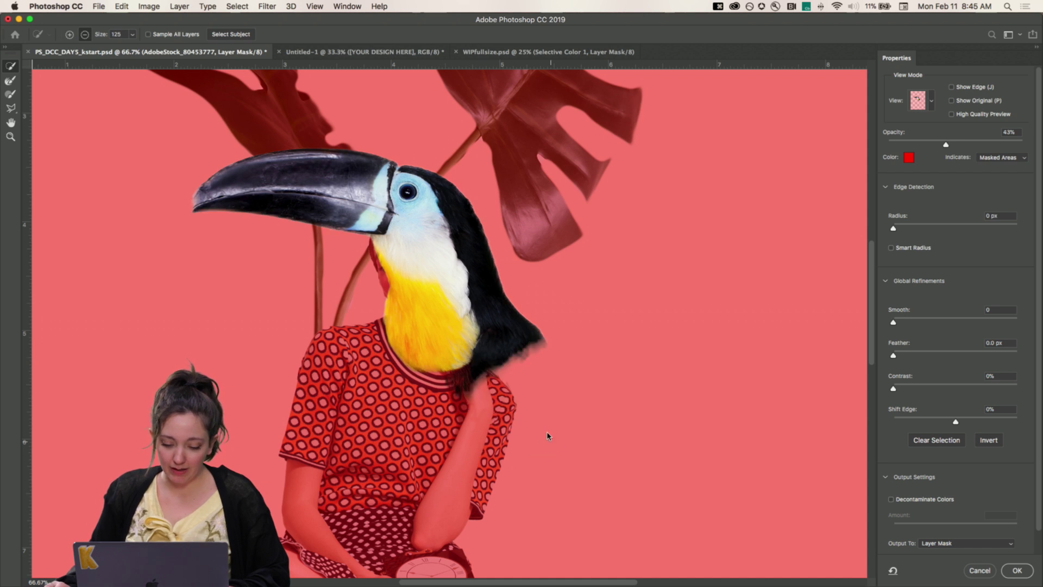
{"action": "left_click", "coordinate": [69, 34]}
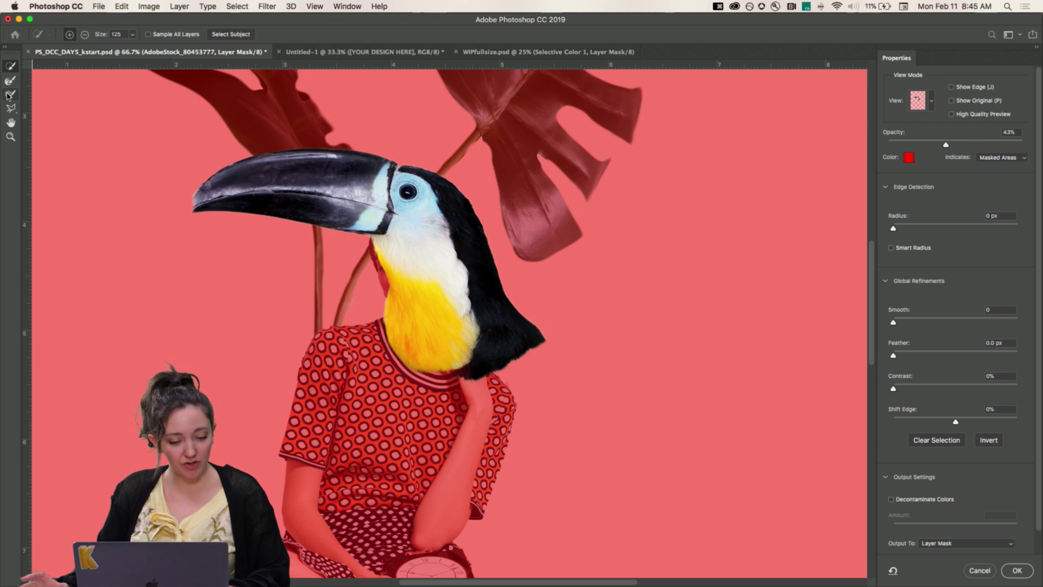
Switch to the Brush tool and set it to 35 px with 41% hardness
{"action": "key", "text": "b"}
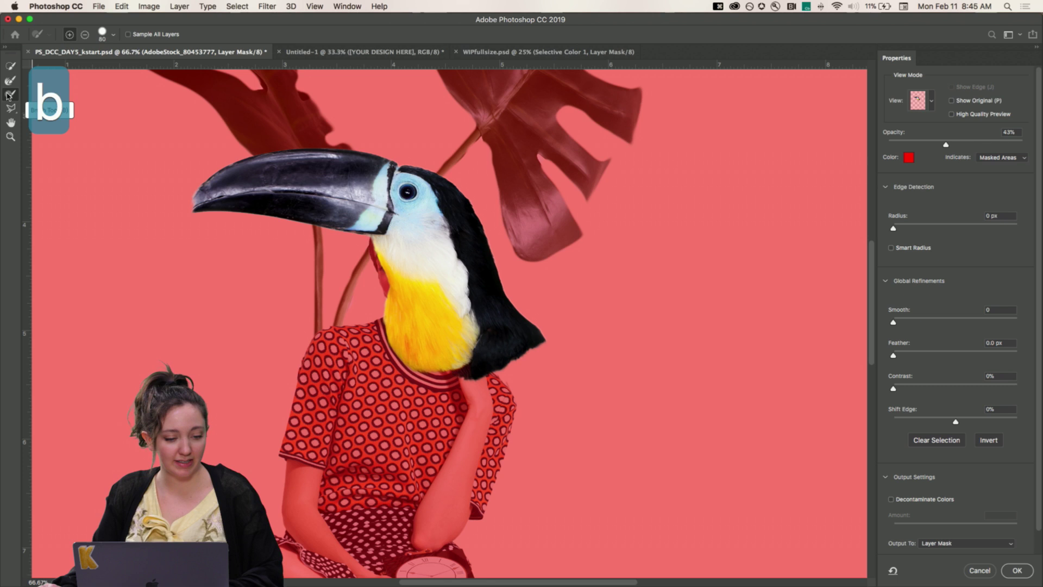
{"action": "left_click", "coordinate": [112, 36]}
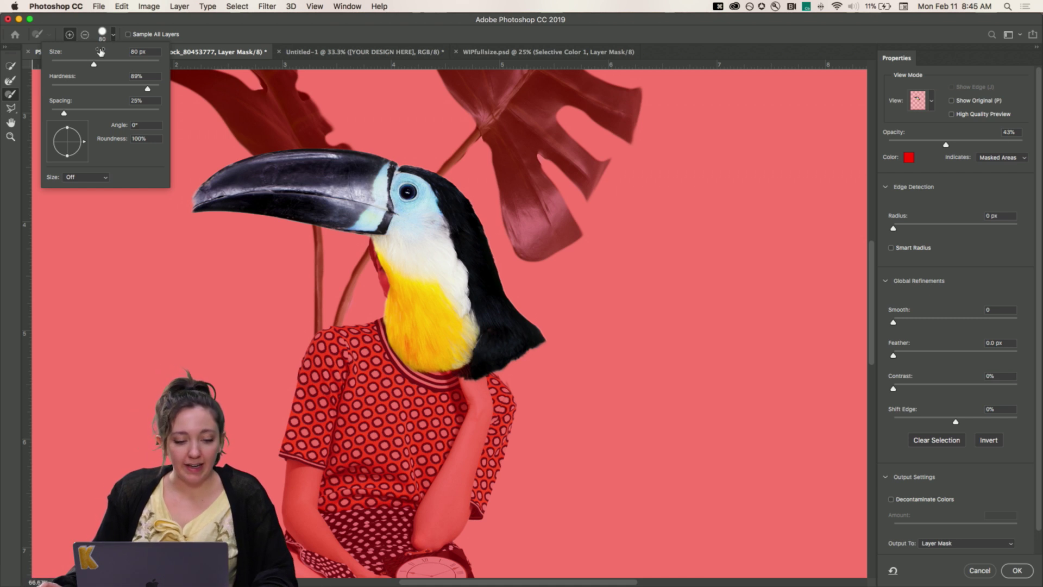
{"action": "mouse_move", "coordinate": [94, 66]}
{"action": "left_mouse_down"}
{"action": "mouse_move", "coordinate": [111, 66]}
{"action": "mouse_move", "coordinate": [94, 66]}
{"action": "left_mouse_up"}
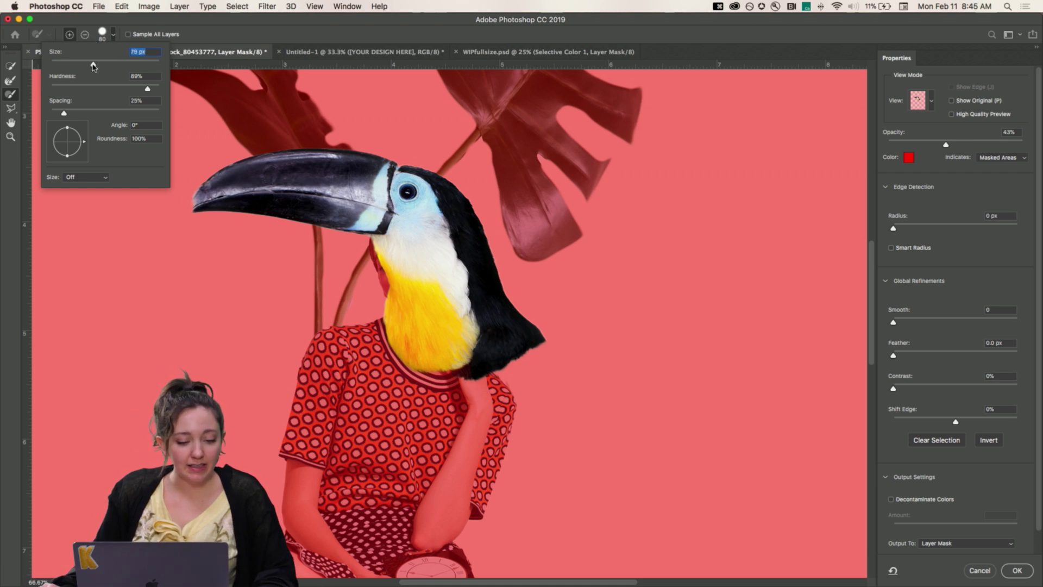
{"action": "left_click_drag", "start_coordinate": [147, 89], "coordinate": [131, 90]}
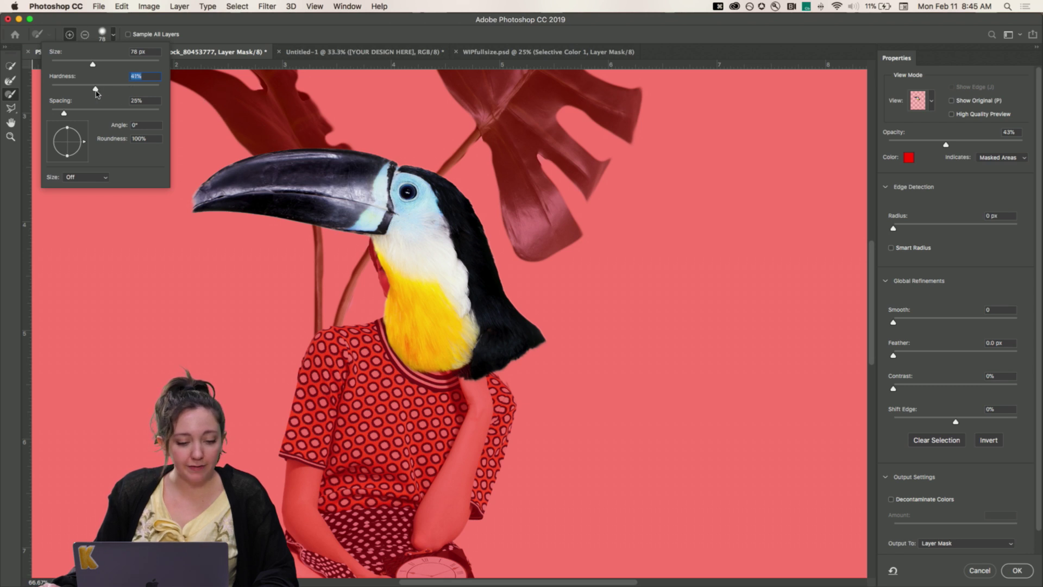
{"action": "key", "text": "Return"}
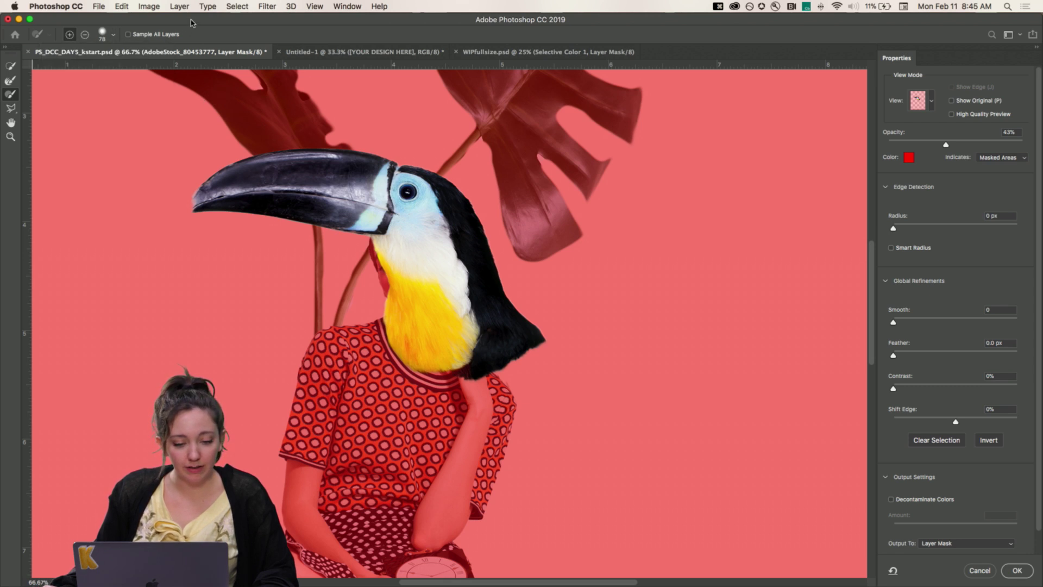
{"action": "key", "text": "bracketleft"}
{"action": "key", "text": "bracketleft"}
{"action": "key", "text": "bracketleft"}
{"action": "key", "text": "bracketleft"}
{"action": "key", "text": "bracketleft"}
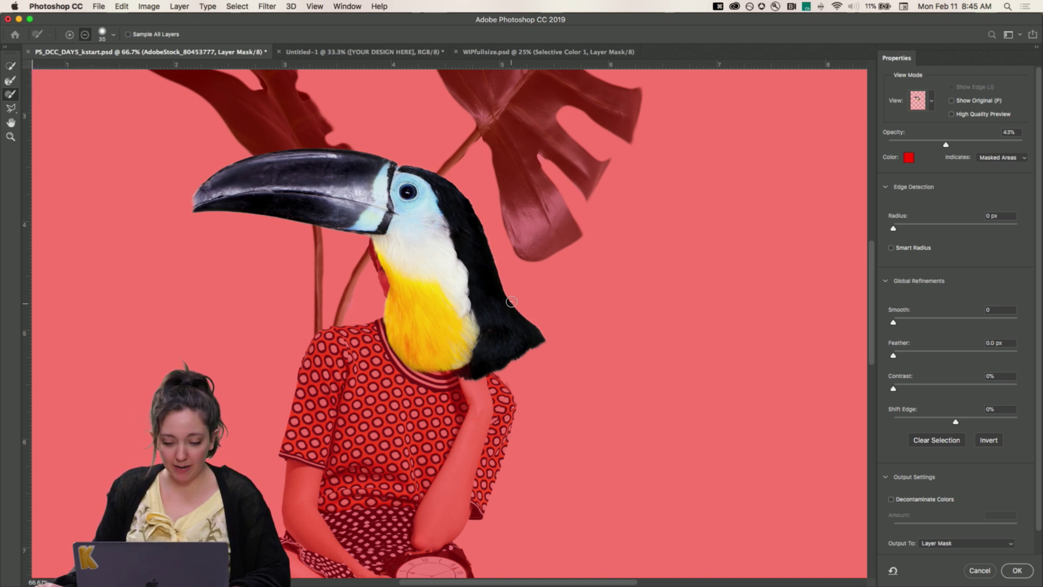
{"action": "key", "text": "alt"}
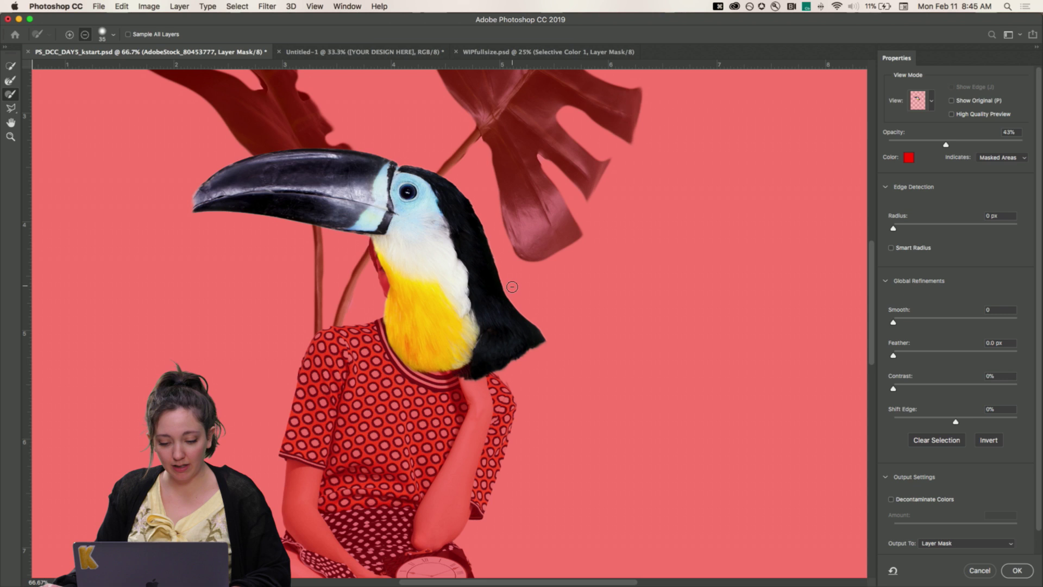
{"action": "mouse_move", "coordinate": [513, 286]}
{"action": "left_mouse_down"}
{"action": "mouse_move", "coordinate": [509, 328]}
{"action": "mouse_move", "coordinate": [455, 370]}
{"action": "left_mouse_up"}
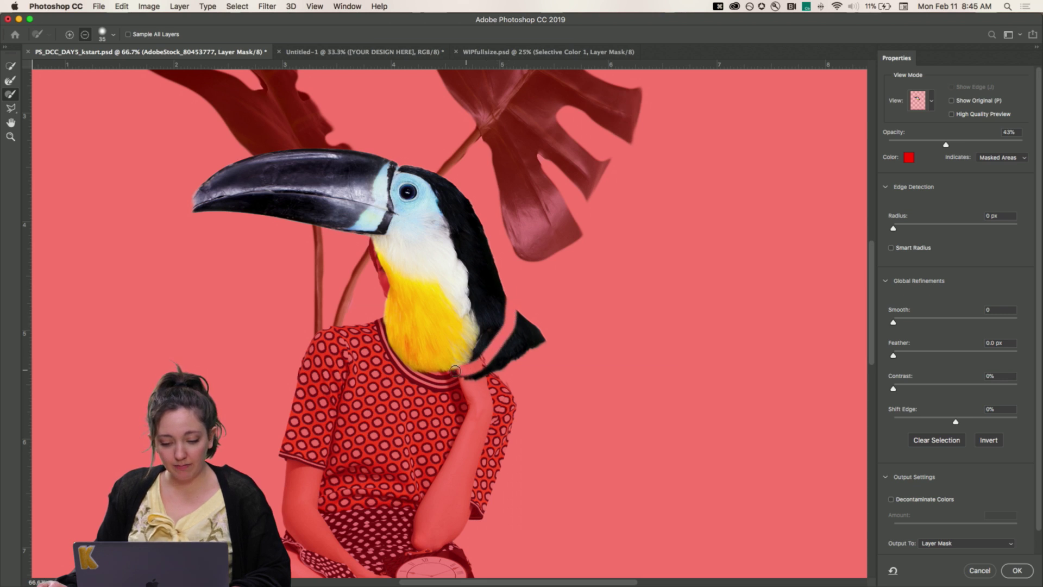
{"action": "key", "text": "super+z"}
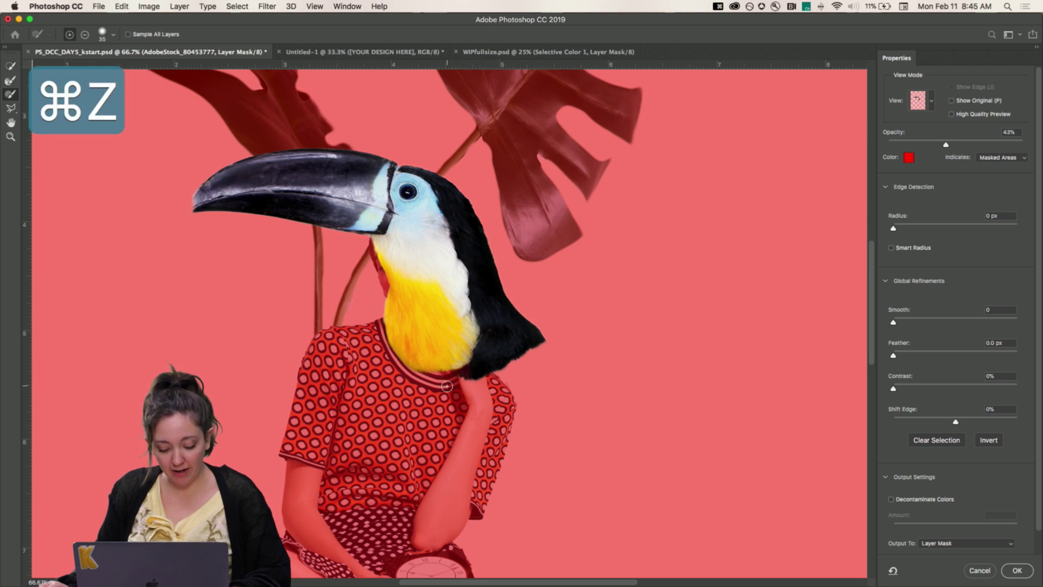
Subtract the protruding black back feathers along a curved neck line at 35 px, then remove the leftover fragment at 70 px
{"action": "key", "text": "alt"}
{"action": "mouse_move", "coordinate": [471, 376]}
{"action": "left_mouse_down"}
{"action": "mouse_move", "coordinate": [500, 332]}
{"action": "mouse_move", "coordinate": [506, 277]}
{"action": "left_mouse_up"}
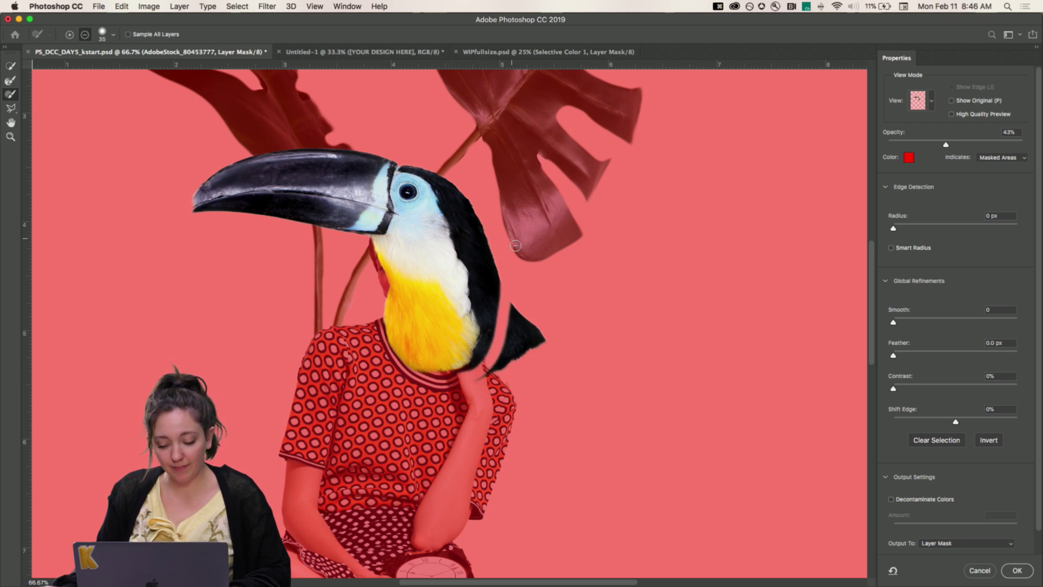
{"action": "key", "text": "bracketright"}
{"action": "key", "text": "bracketright"}
{"action": "key", "text": "bracketright"}
{"action": "key", "text": "bracketright"}
{"action": "key", "text": "bracketright"}
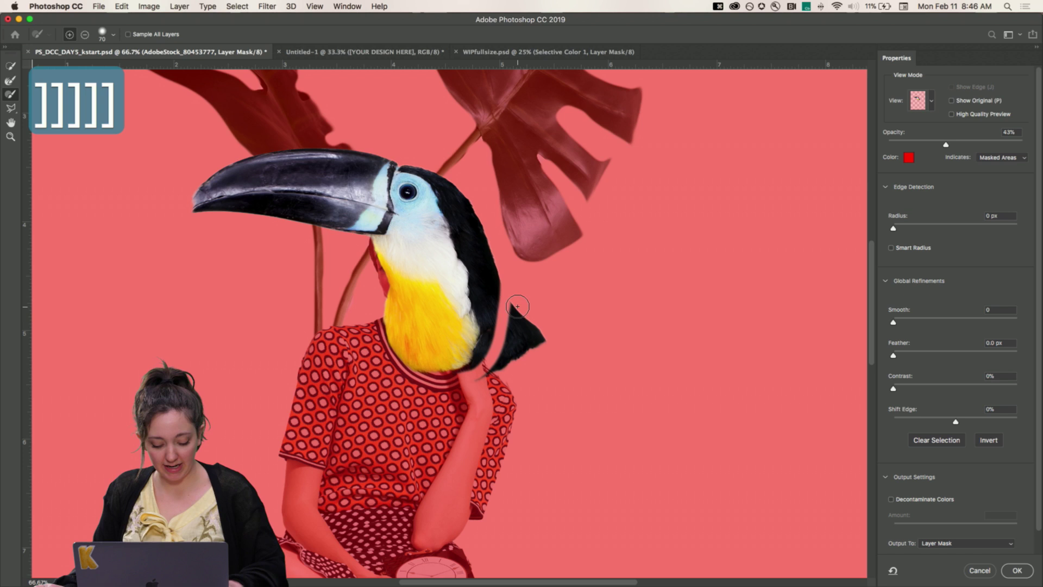
{"action": "key", "text": "alt"}
{"action": "mouse_move", "coordinate": [517, 306]}
{"action": "left_mouse_down"}
{"action": "mouse_move", "coordinate": [511, 351]}
{"action": "mouse_move", "coordinate": [482, 382]}
{"action": "left_mouse_up"}
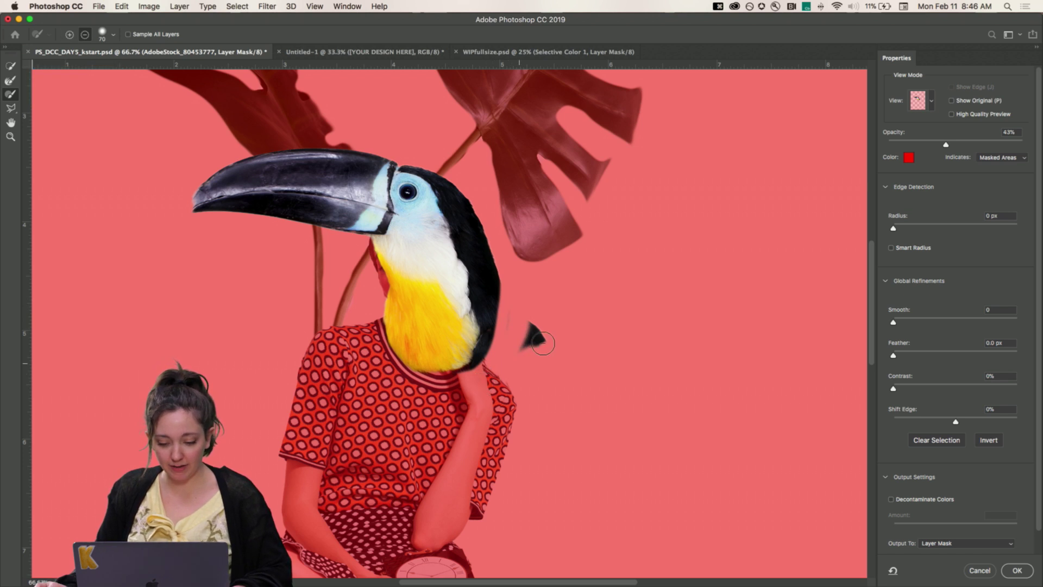
{"action": "mouse_move", "coordinate": [543, 343]}
{"action": "left_mouse_down"}
{"action": "mouse_move", "coordinate": [531, 326]}
{"action": "mouse_move", "coordinate": [517, 331]}
{"action": "left_mouse_up"}
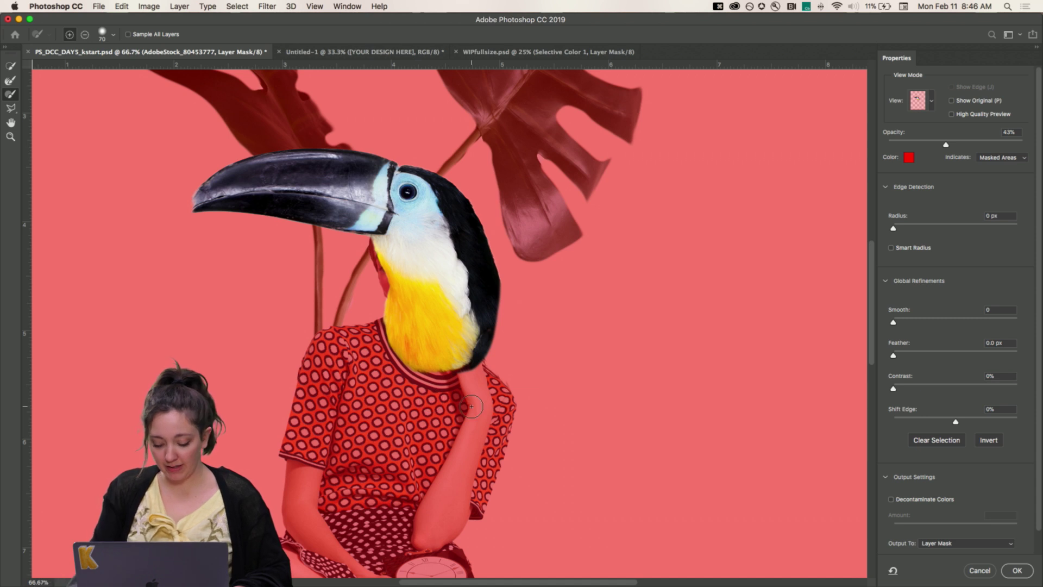
Refine the black feather edge down the back of the toucan's neck with the Refine Edge Brush at size 10
{"action": "key", "text": "super+equal"}
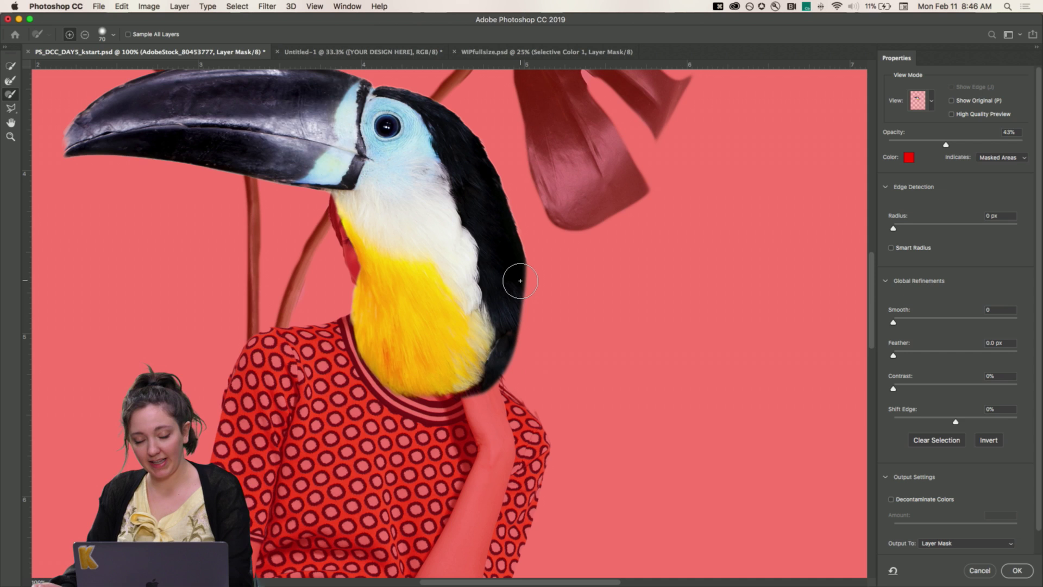
{"action": "key", "text": "bracketleft"}
{"action": "key", "text": "bracketleft"}
{"action": "key", "text": "bracketleft"}
{"action": "key", "text": "bracketleft"}
{"action": "key", "text": "bracketleft"}
{"action": "key", "text": "bracketleft"}
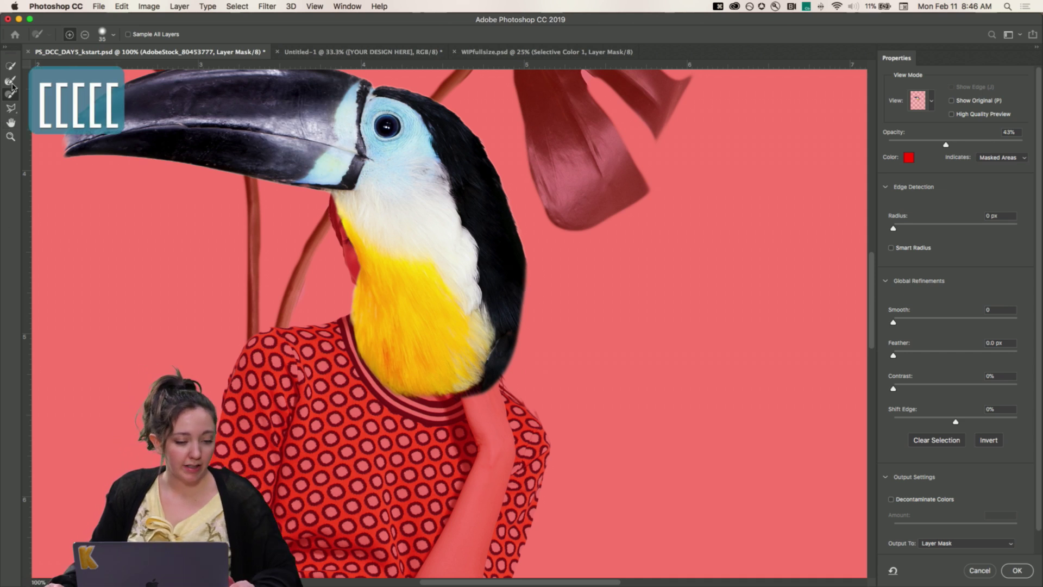
{"action": "left_click", "coordinate": [12, 82]}
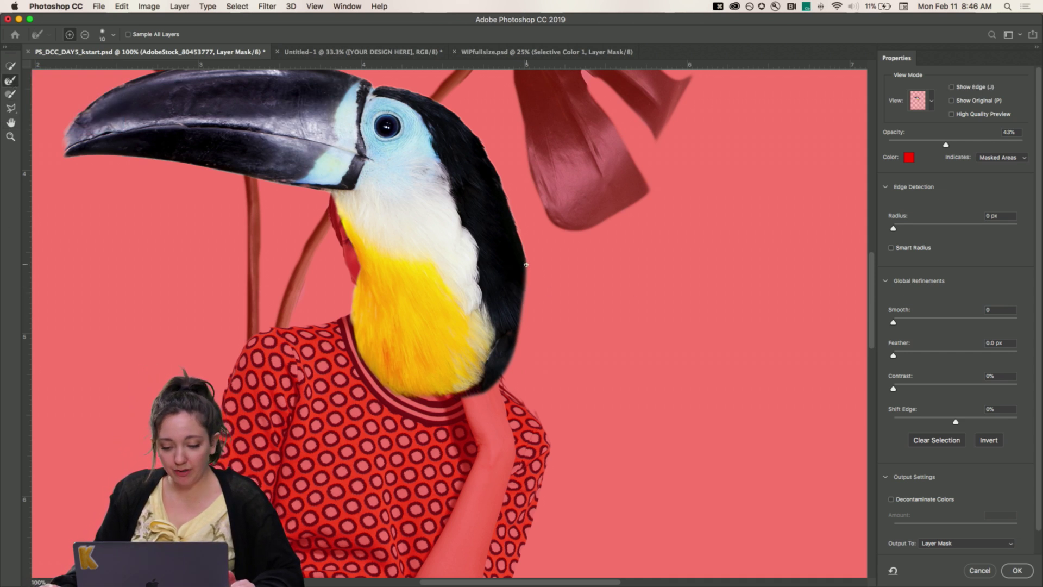
{"action": "left_click_drag", "start_coordinate": [525, 264], "coordinate": [528, 282]}
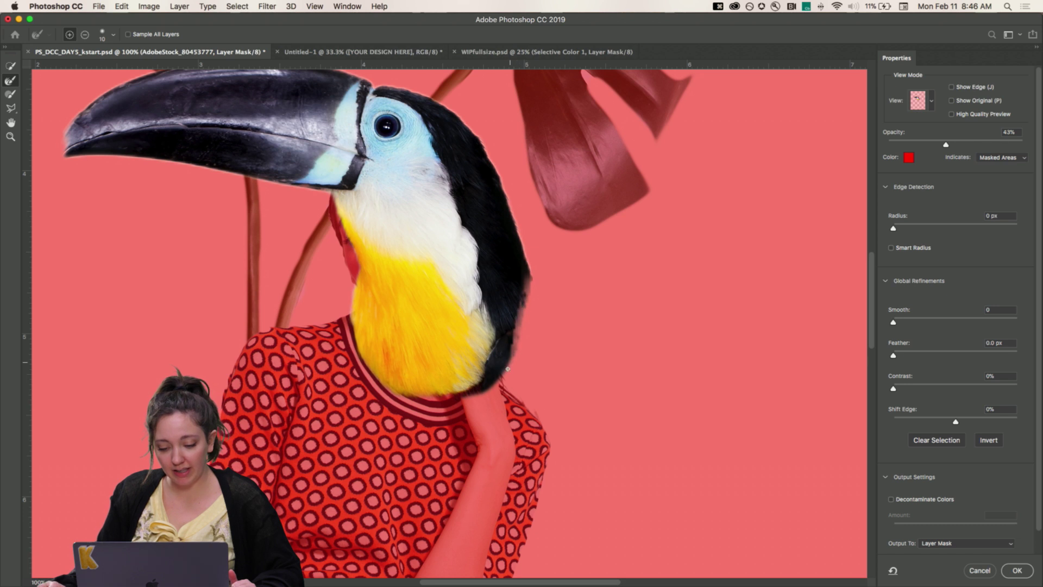
{"action": "left_click_drag", "start_coordinate": [482, 394], "coordinate": [491, 360]}
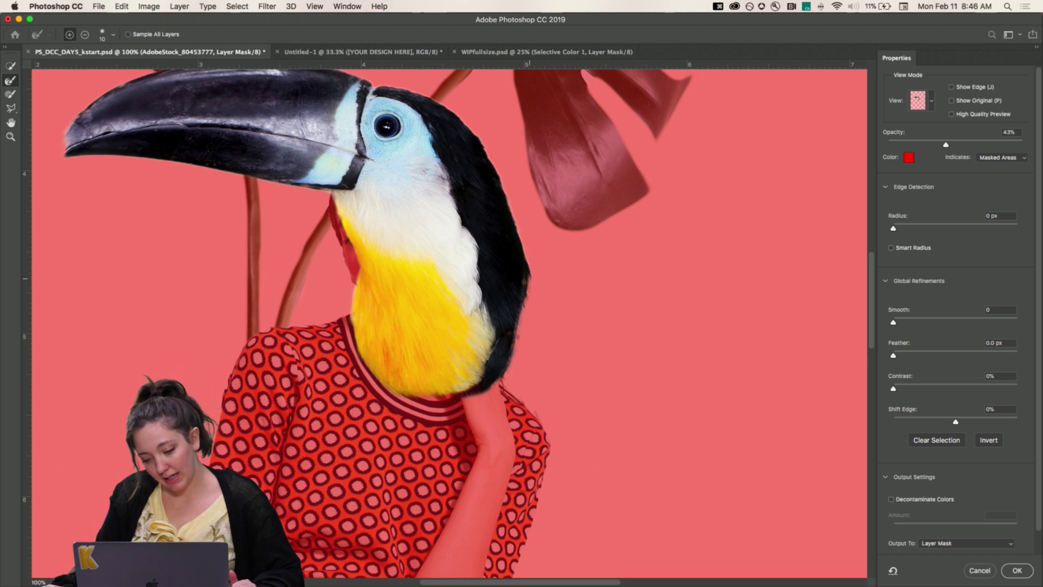
Smooth out the bump on the back of the toucan's neck by subtracting along its edge with the 35 px Brush tool
{"action": "key", "text": "super+equal"}
{"action": "key", "text": "super+equal"}
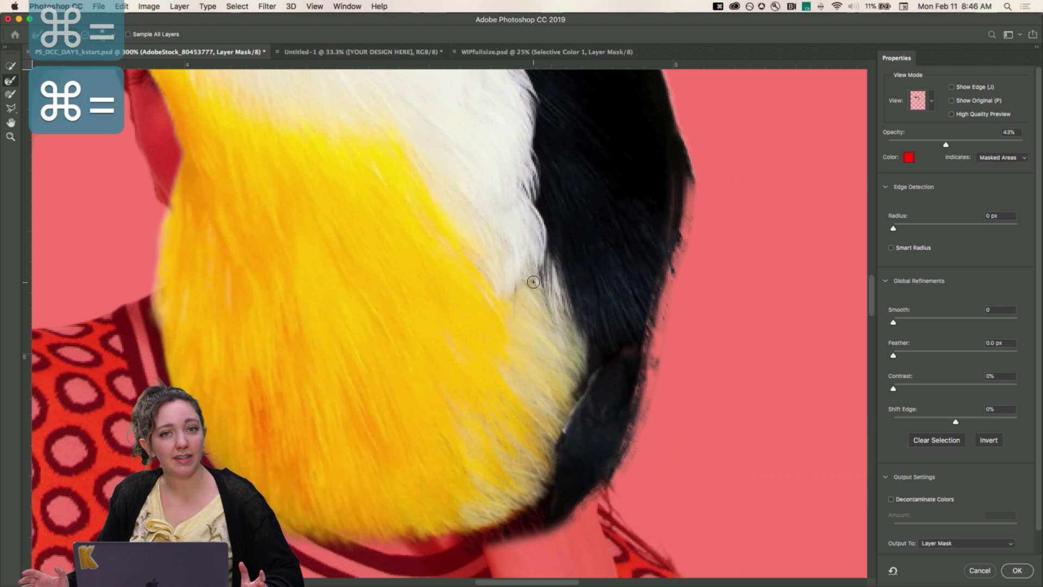
{"action": "key", "text": "space"}
{"action": "left_click_drag", "start_coordinate": [654, 319], "coordinate": [565, 304]}
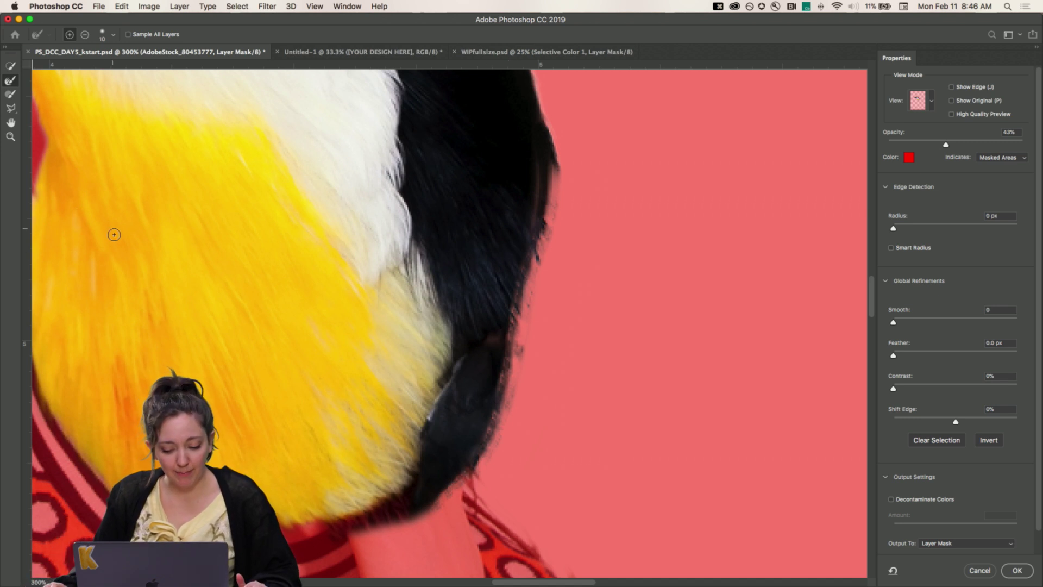
{"action": "key", "text": "super+0"}
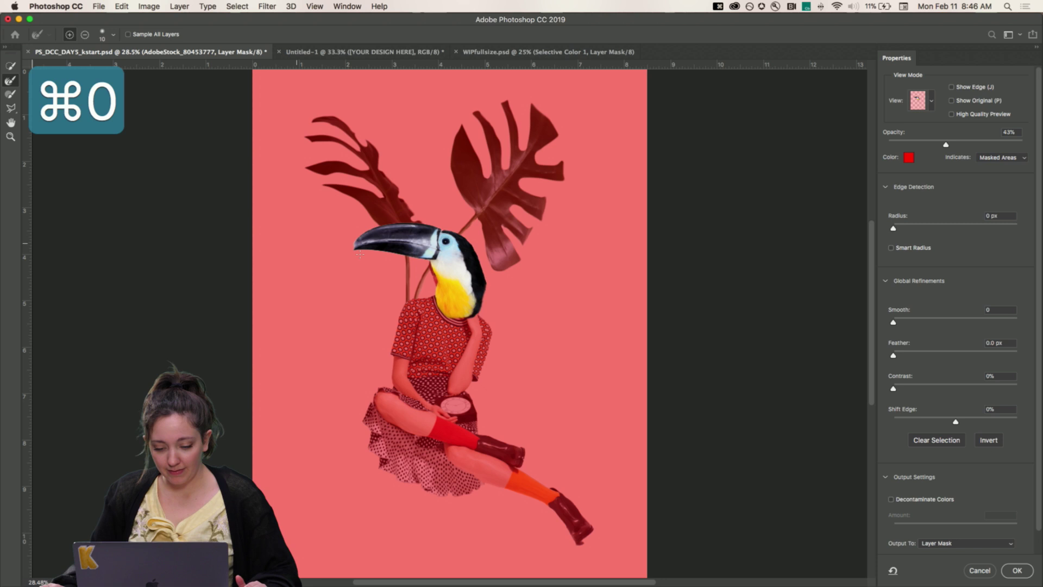
{"action": "key", "text": "super+equal"}
{"action": "key", "text": "super+equal"}
{"action": "key", "text": "super+equal"}
{"action": "key", "text": "super+equal"}
{"action": "key", "text": "super+equal"}
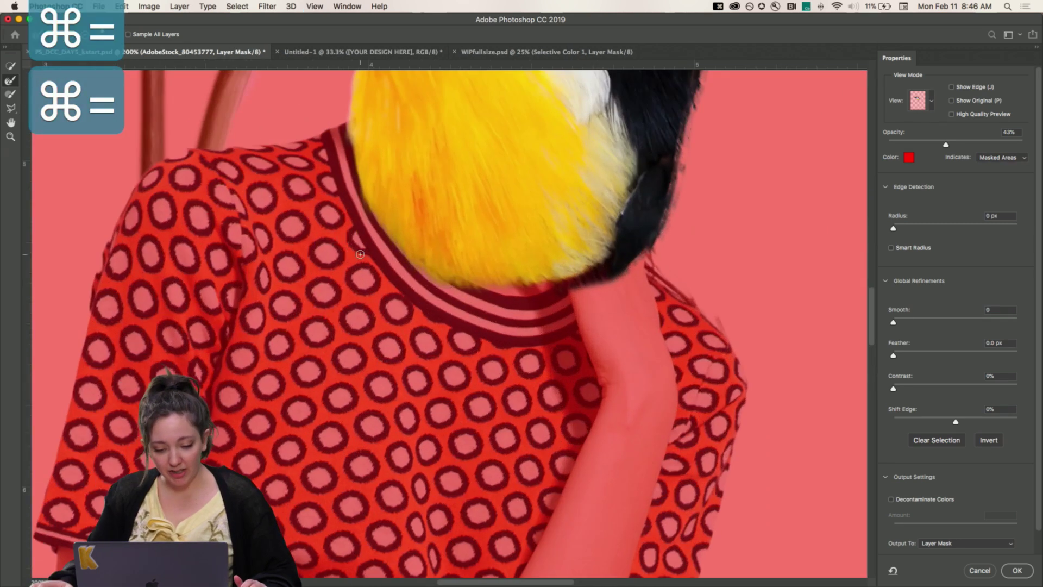
{"action": "scroll", "coordinate": [458, 259], "scroll_direction": "up", "scroll_amount": 5}
{"action": "scroll", "coordinate": [458, 260], "scroll_direction": "right", "scroll_amount": 3}
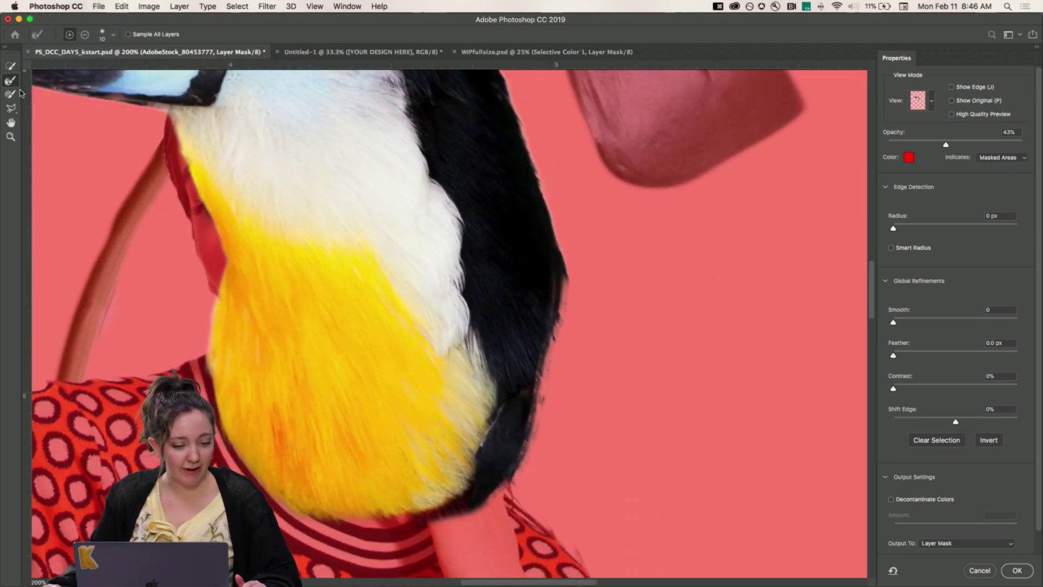
{"action": "left_click", "coordinate": [11, 94]}
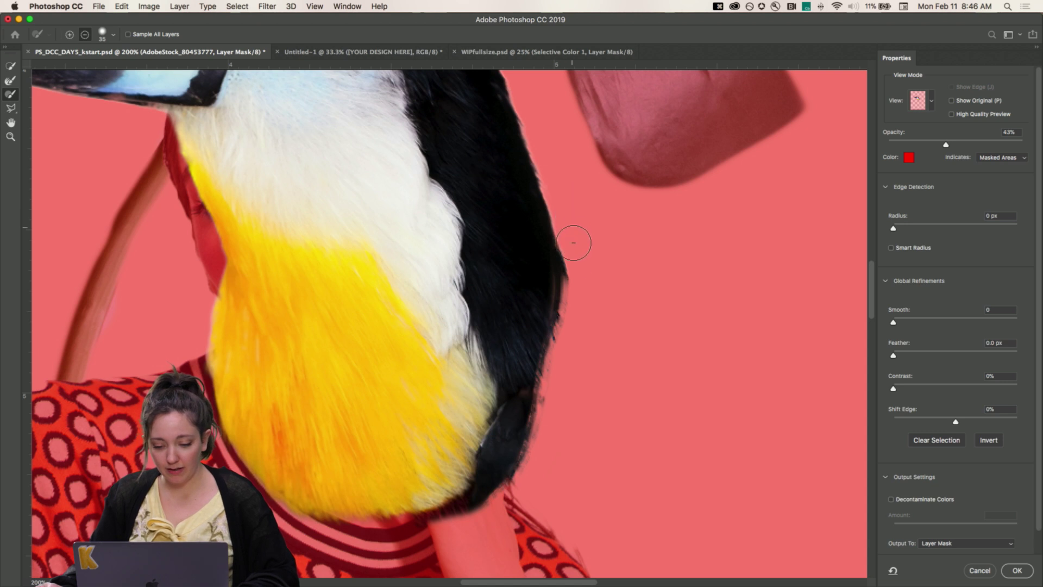
{"action": "mouse_move", "coordinate": [574, 242]}
{"action": "left_mouse_down"}
{"action": "mouse_move", "coordinate": [576, 357]}
{"action": "mouse_move", "coordinate": [559, 151]}
{"action": "left_mouse_up"}
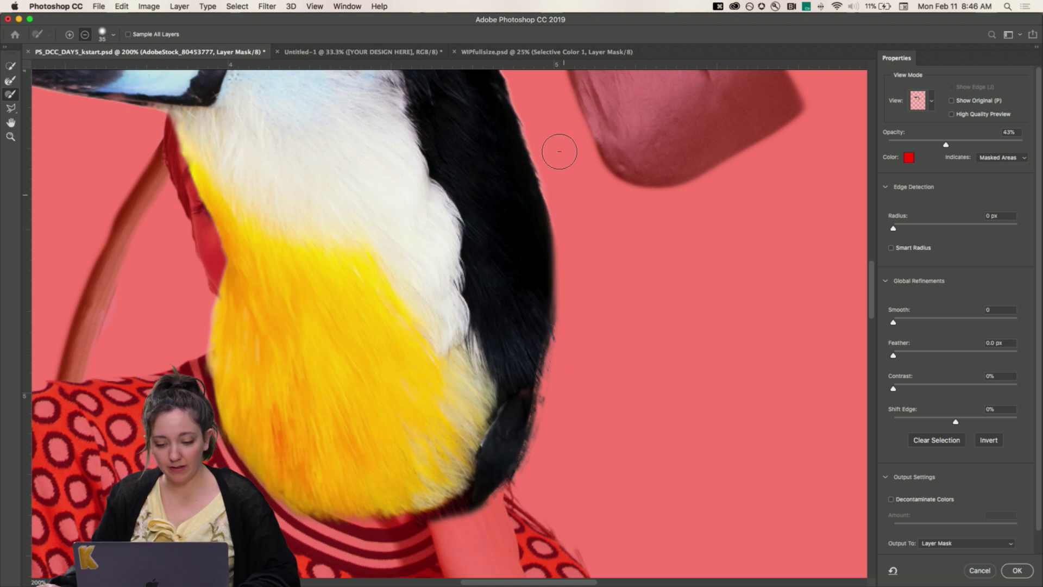
Set the toucan mask's Shift Edge to -9% and Smooth to 11
{"action": "key", "text": "super+0"}
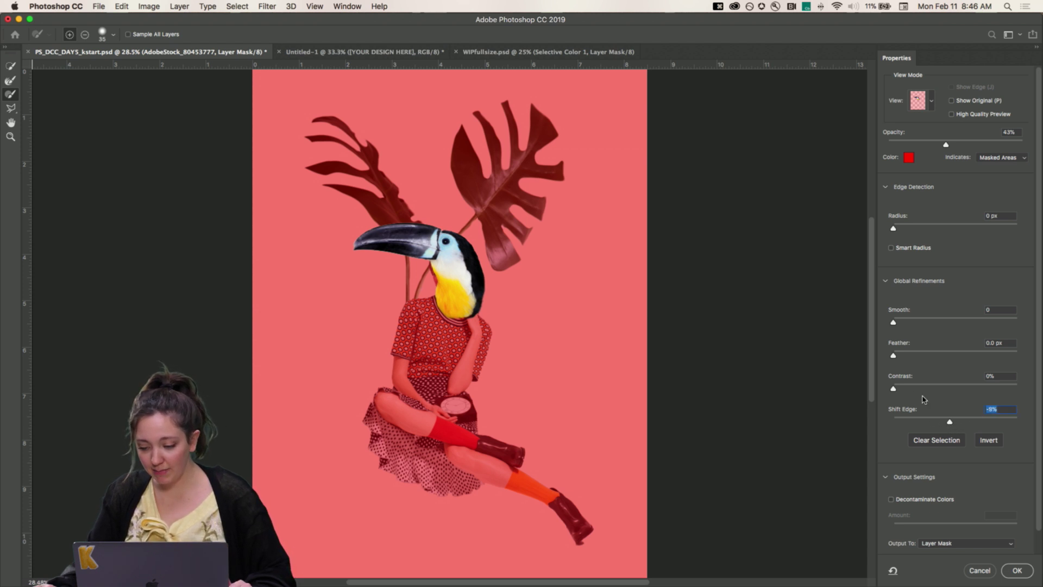
{"action": "left_click_drag", "start_coordinate": [894, 326], "coordinate": [906, 326]}
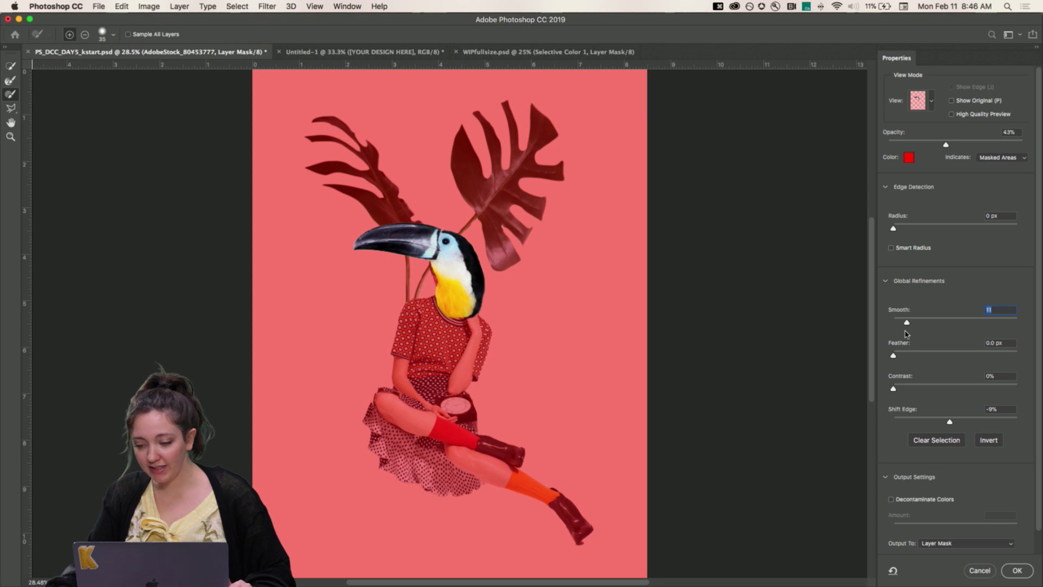
Apply the toucan mask refinements and show the masked hand copy layer above the toucan
{"action": "left_click", "coordinate": [1017, 570]}
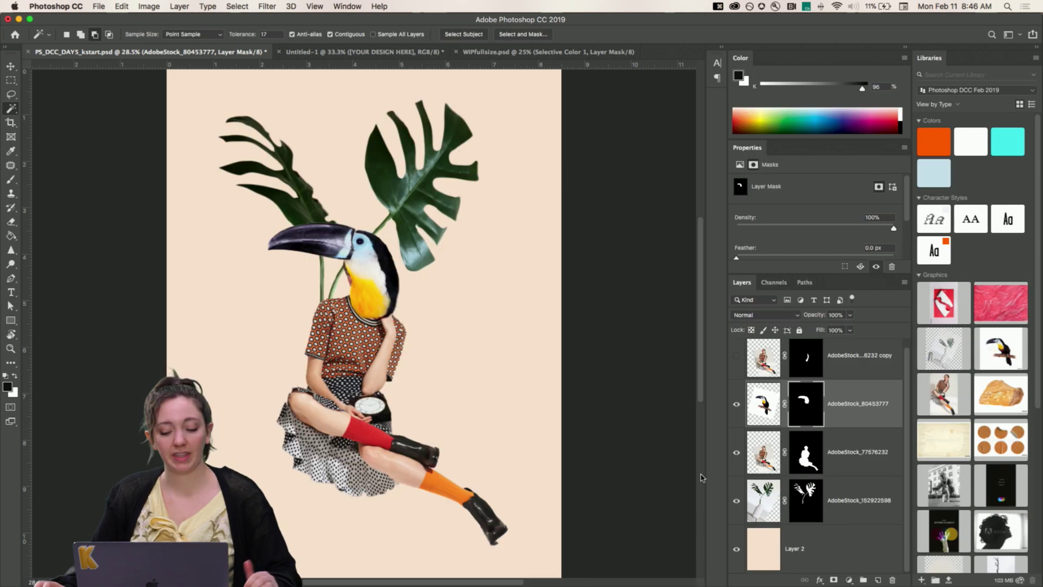
{"action": "scroll", "coordinate": [800, 409], "scroll_direction": "up", "scroll_amount": 1}
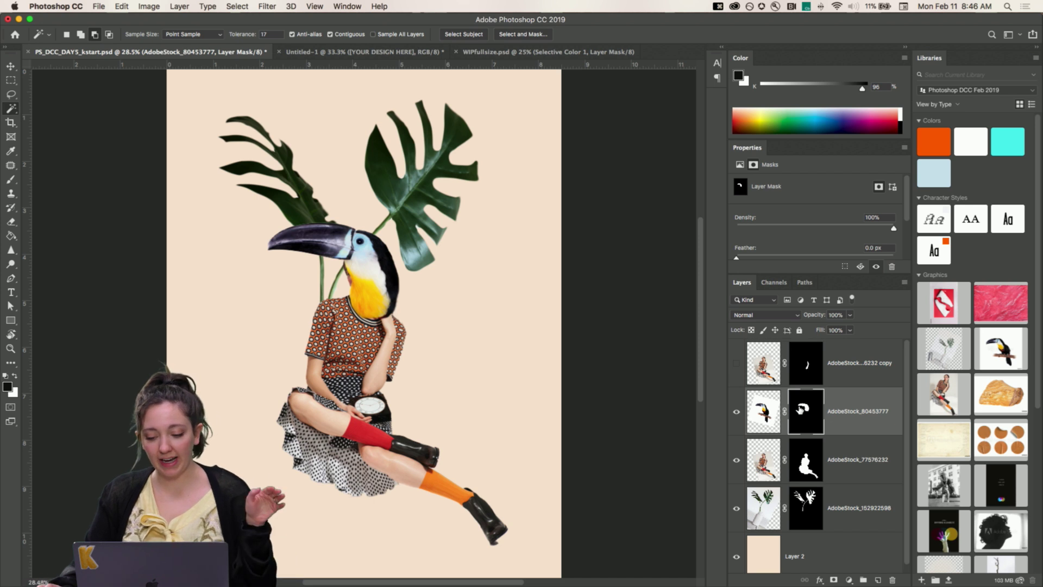
{"action": "left_click", "coordinate": [737, 367]}
{"action": "left_click", "coordinate": [737, 367]}
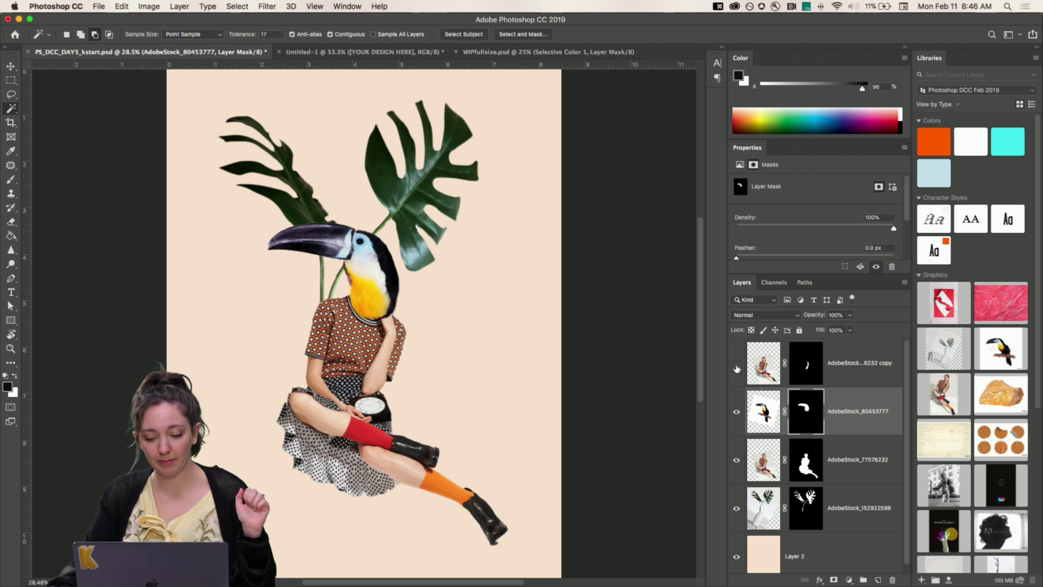
{"action": "left_click", "coordinate": [737, 368]}
Hide the leftover face and hair beside the toucan's throat by painting black on the woman's layer mask with a 40 px brush
{"action": "key", "text": "super+equal"}
{"action": "key", "text": "super+equal"}
{"action": "key", "text": "super+equal"}
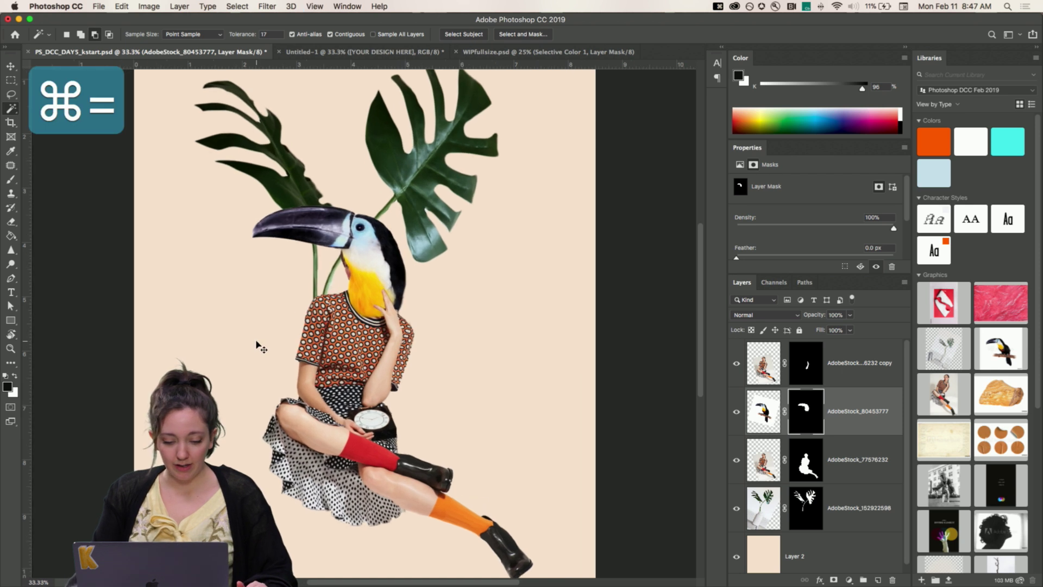
{"action": "key", "text": "super+equal"}
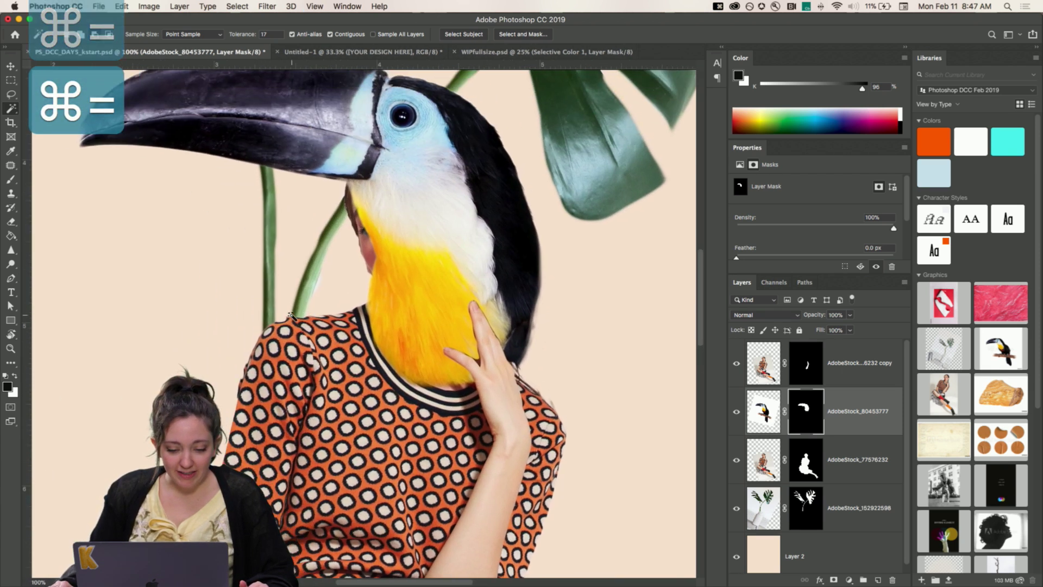
{"action": "left_click", "coordinate": [800, 467]}
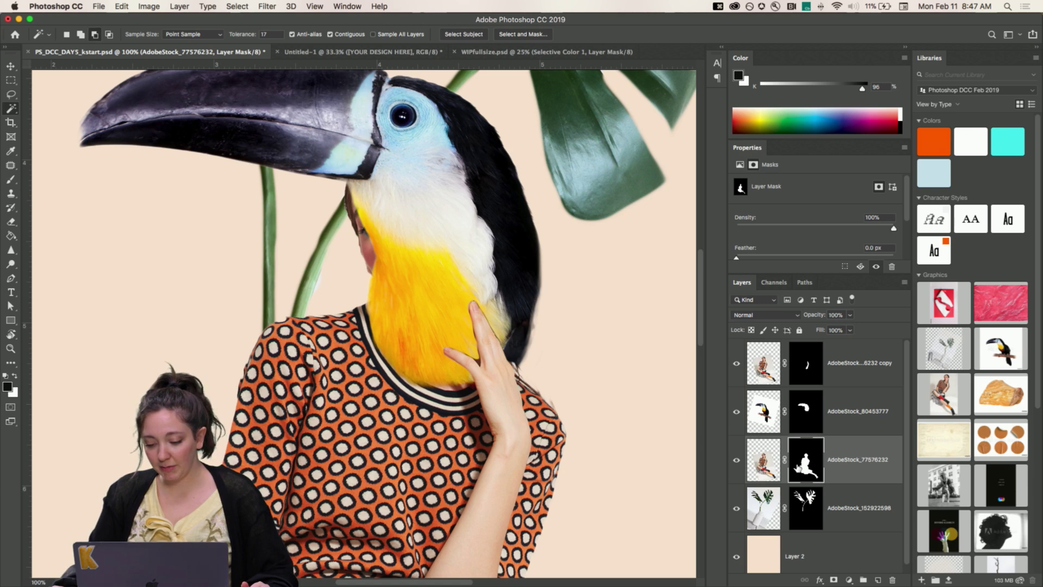
{"action": "key", "text": "super+8"}
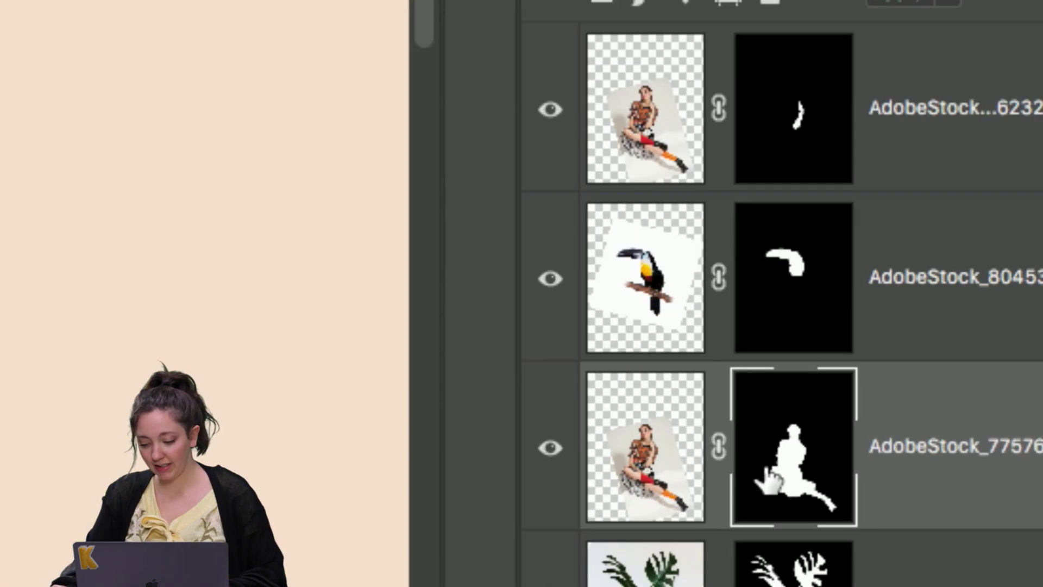
{"action": "key", "text": "alt+super+8"}
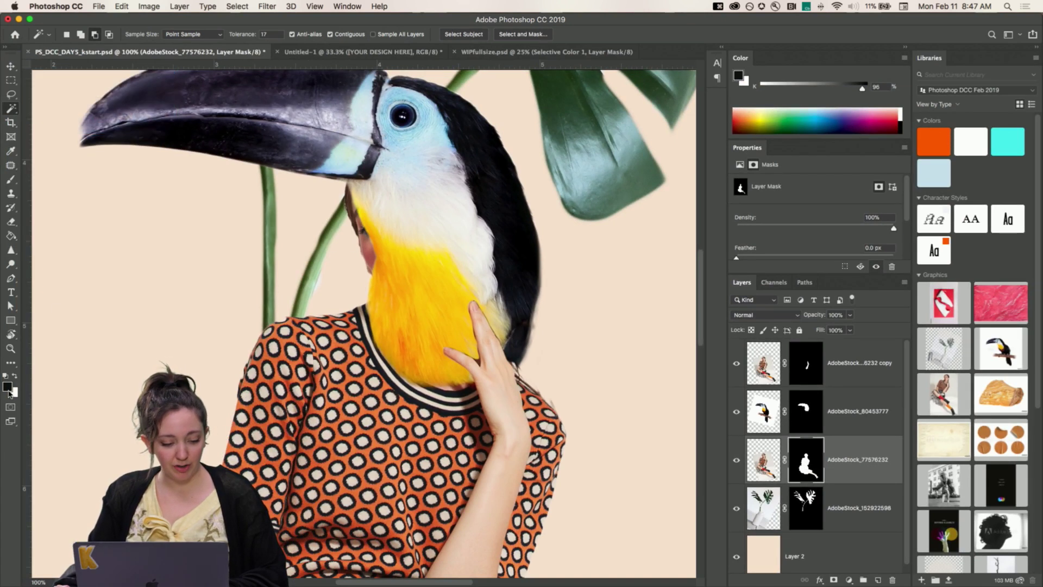
{"action": "left_click", "coordinate": [8, 388]}
{"action": "left_click", "coordinate": [990, 37]}
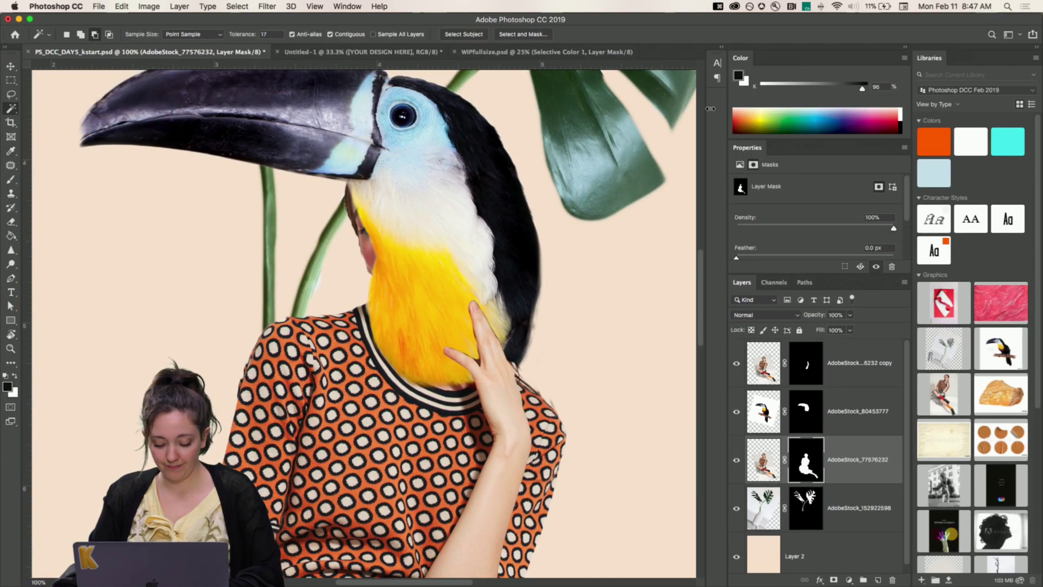
{"action": "key", "text": "b"}
{"action": "mouse_move", "coordinate": [368, 260]}
{"action": "left_mouse_down"}
{"action": "mouse_move", "coordinate": [367, 216]}
{"action": "mouse_move", "coordinate": [366, 250]}
{"action": "mouse_move", "coordinate": [356, 233]}
{"action": "mouse_move", "coordinate": [348, 168]}
{"action": "mouse_move", "coordinate": [369, 244]}
{"action": "mouse_move", "coordinate": [355, 200]}
{"action": "mouse_move", "coordinate": [356, 253]}
{"action": "mouse_move", "coordinate": [350, 179]}
{"action": "left_mouse_up"}
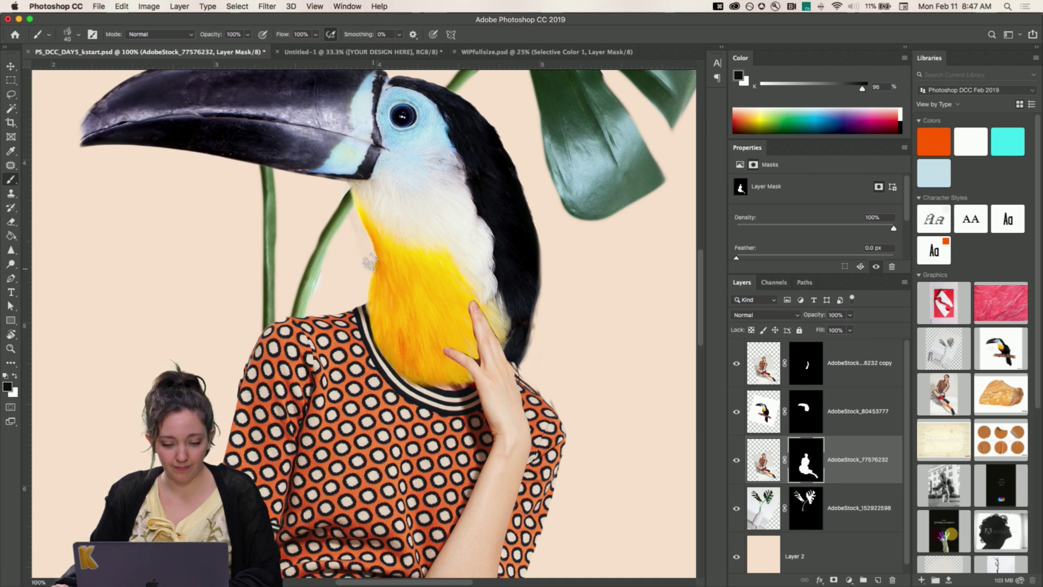
{"action": "key", "text": "super+0"}
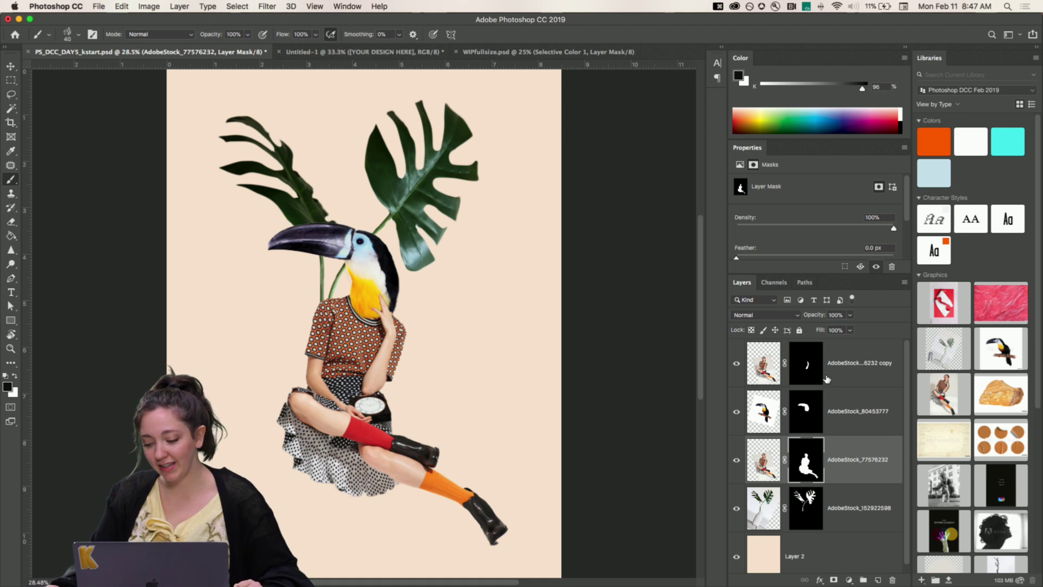
Add a Selective Color adjustment layer and place it between the hand copy layer and the toucan layer
{"action": "left_click", "coordinate": [827, 379]}
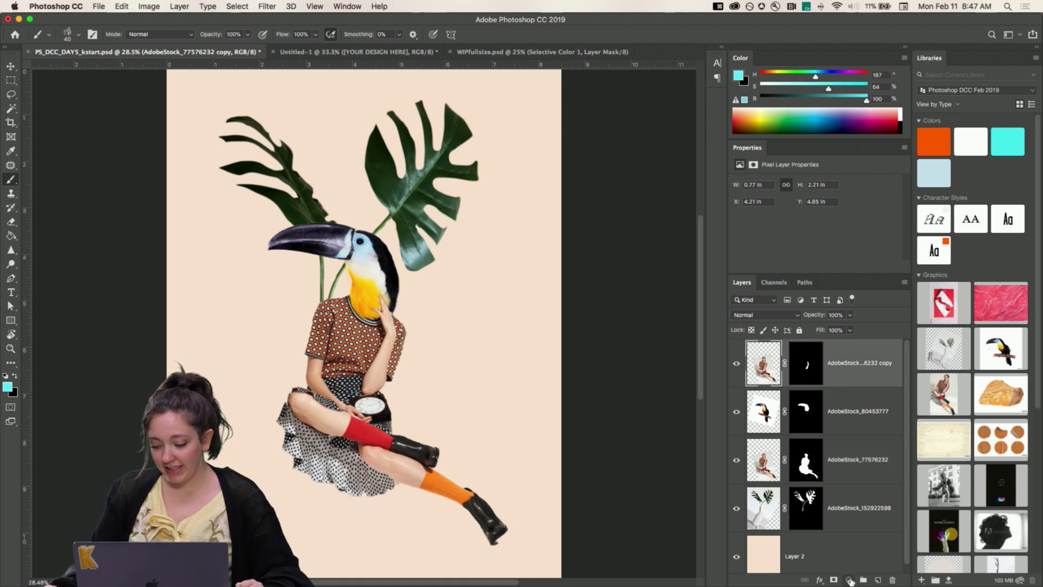
{"action": "left_click", "coordinate": [849, 580]}
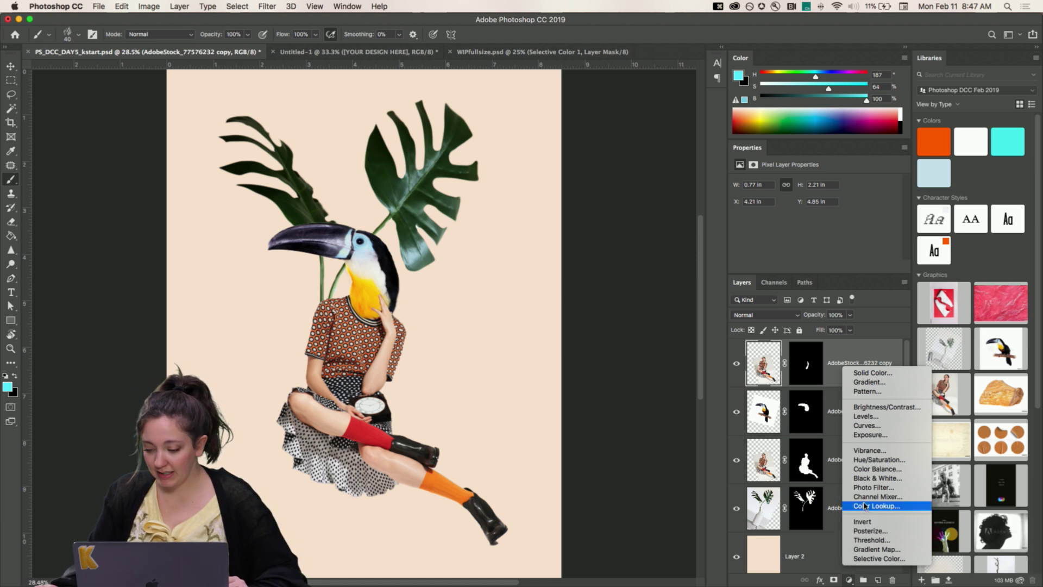
{"action": "left_click", "coordinate": [889, 560]}
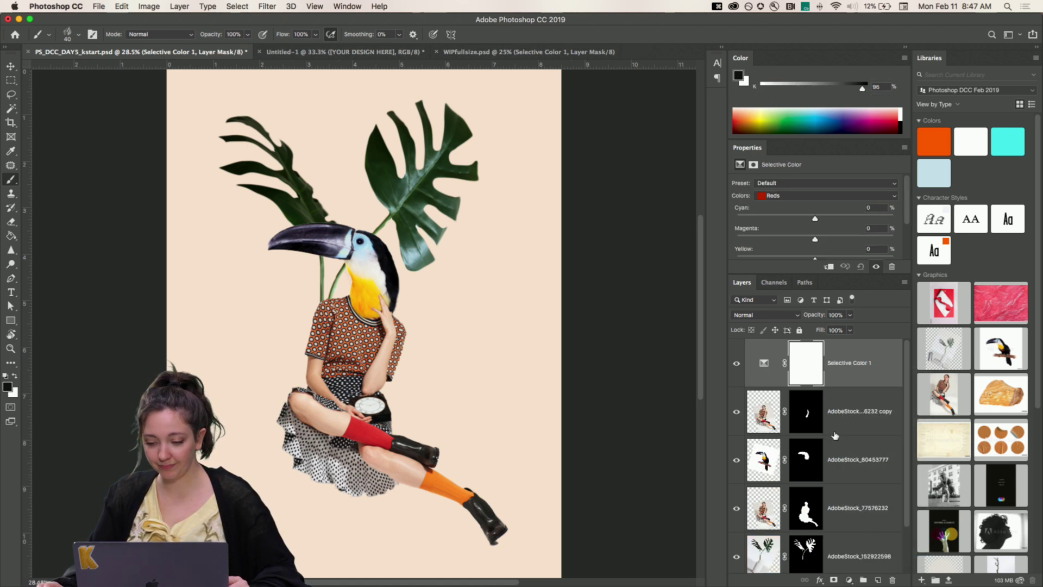
{"action": "left_click_drag", "start_coordinate": [843, 273], "coordinate": [836, 366]}
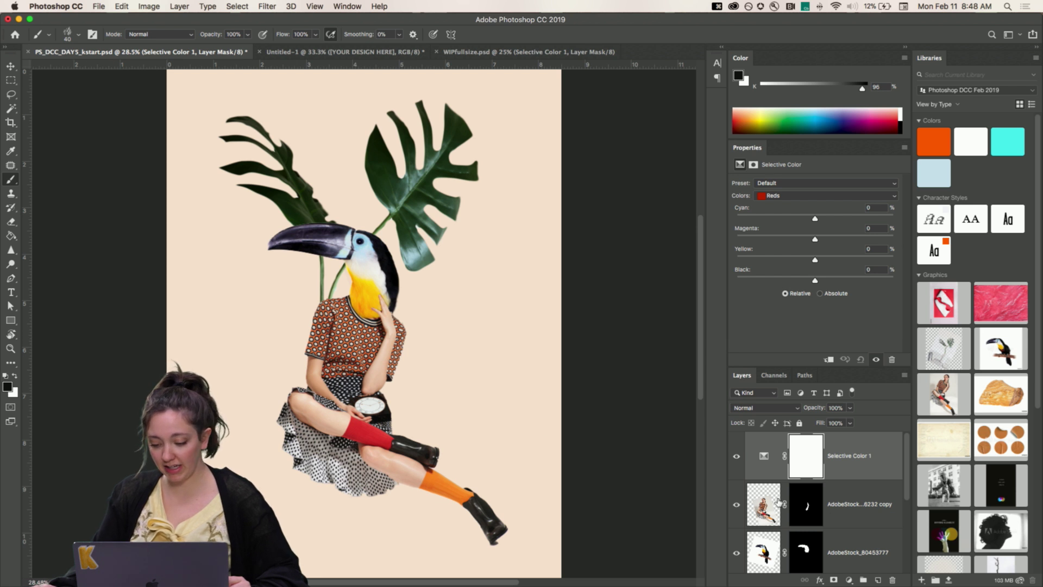
{"action": "scroll", "coordinate": [778, 501], "scroll_direction": "down", "scroll_amount": 1}
{"action": "left_click_drag", "start_coordinate": [762, 449], "coordinate": [770, 512]}
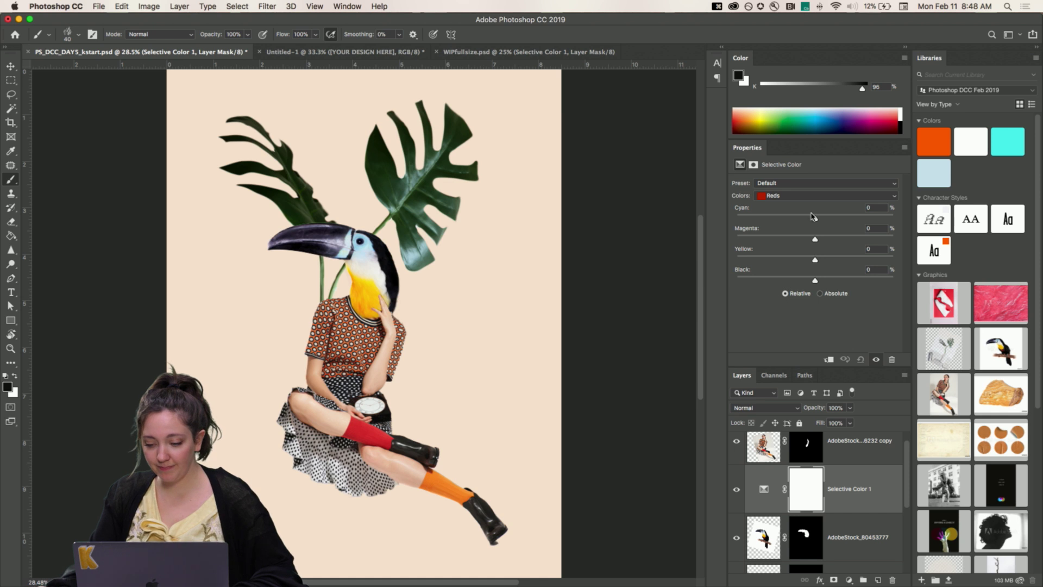
Adjust the Yellows in the Selective Color layer to Cyan -11%, Magenta +70% and Yellow -41%
{"action": "left_click", "coordinate": [797, 197]}
{"action": "left_click", "coordinate": [791, 205]}
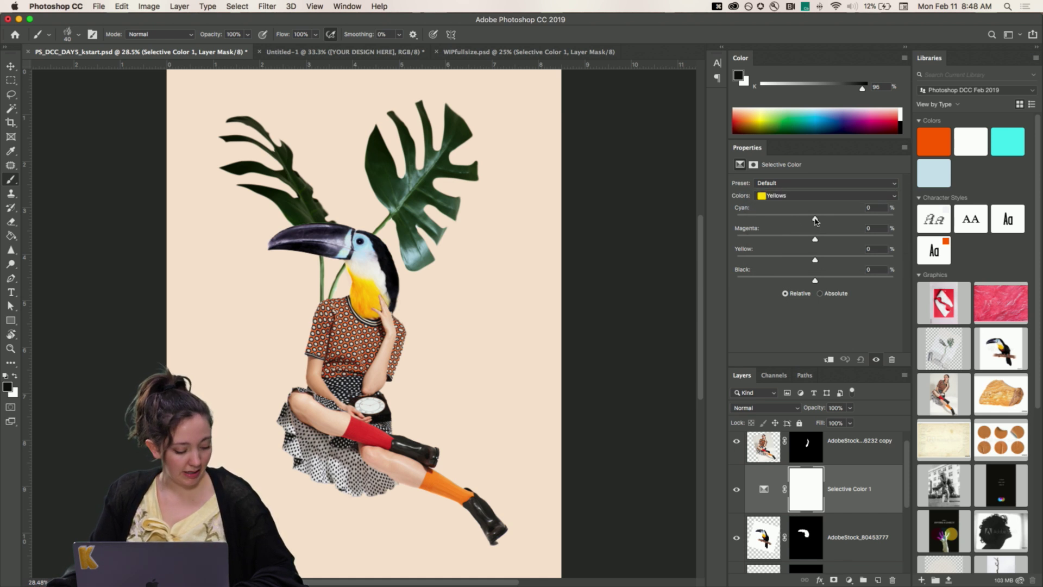
{"action": "left_click_drag", "start_coordinate": [807, 221], "coordinate": [871, 233]}
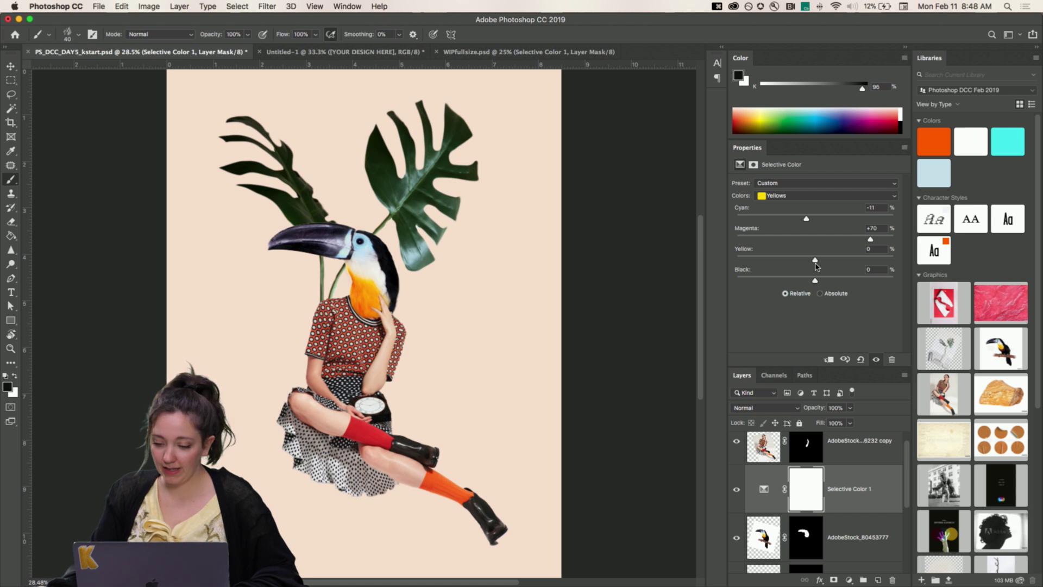
{"action": "left_click_drag", "start_coordinate": [815, 264], "coordinate": [780, 265]}
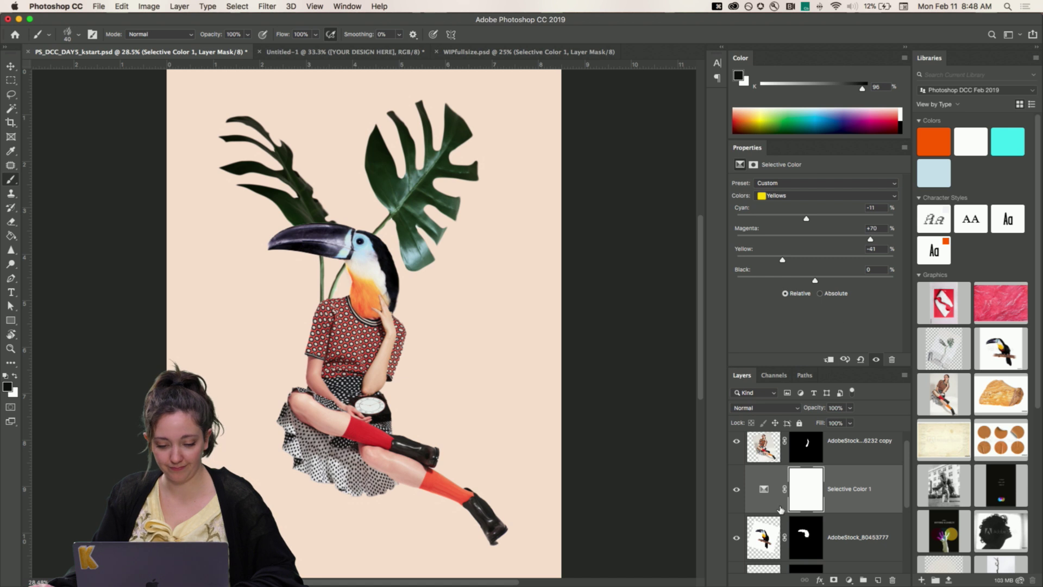
{"action": "scroll", "coordinate": [822, 486], "scroll_direction": "down", "scroll_amount": 2}
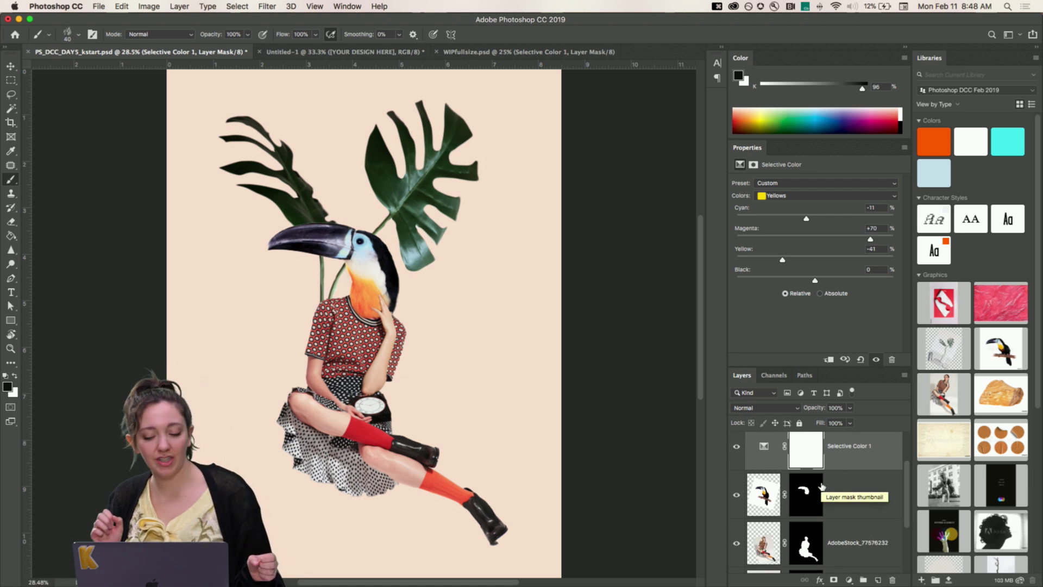
Add a Color Lookup adjustment layer above the hand copy layer using the 3Strip.look 3D LUT
{"action": "scroll", "coordinate": [823, 487], "scroll_direction": "up", "scroll_amount": 2}
{"action": "left_click", "coordinate": [856, 471]}
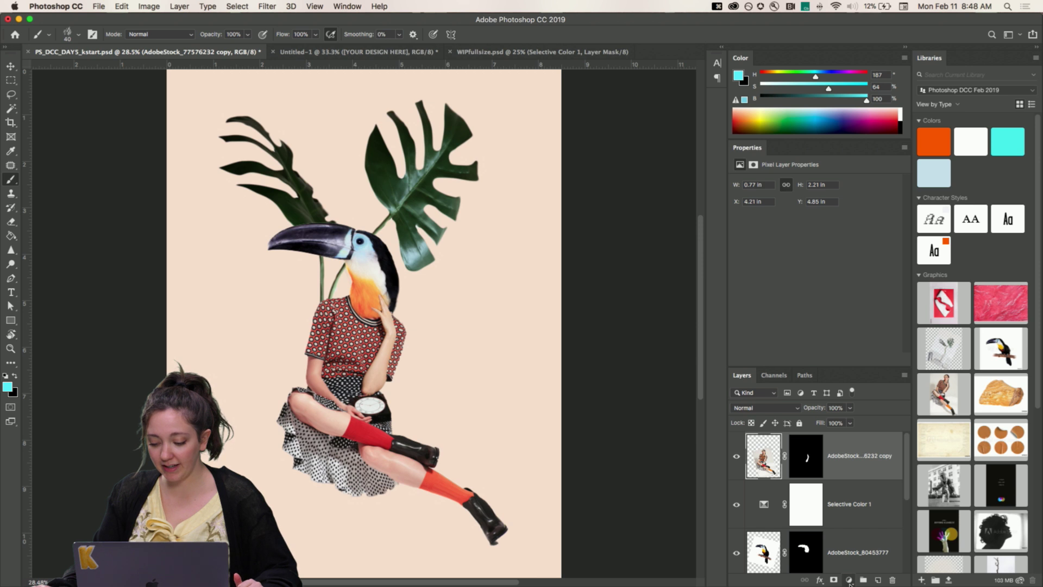
{"action": "left_click", "coordinate": [850, 580]}
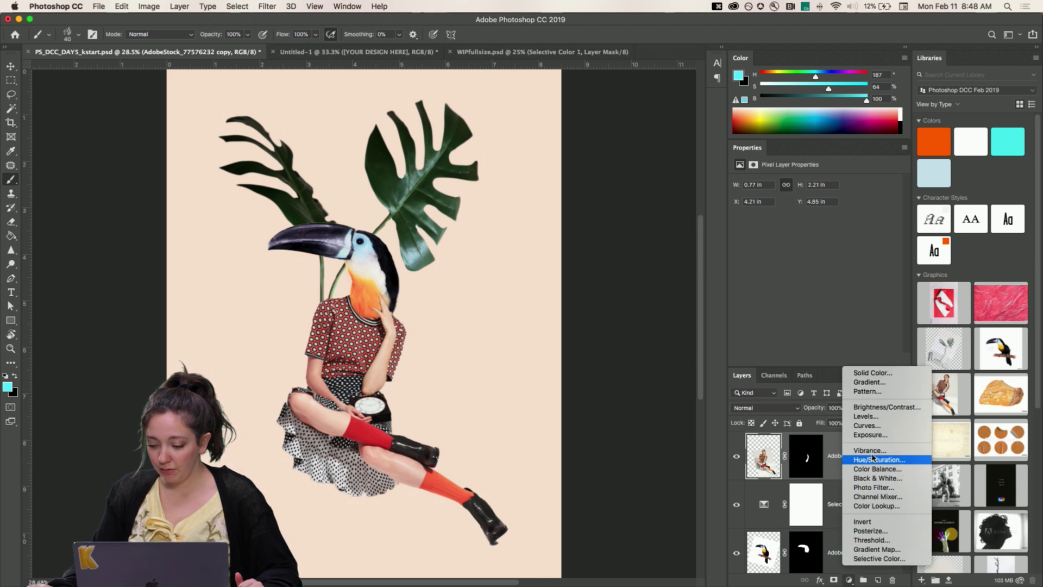
{"action": "left_click", "coordinate": [875, 506]}
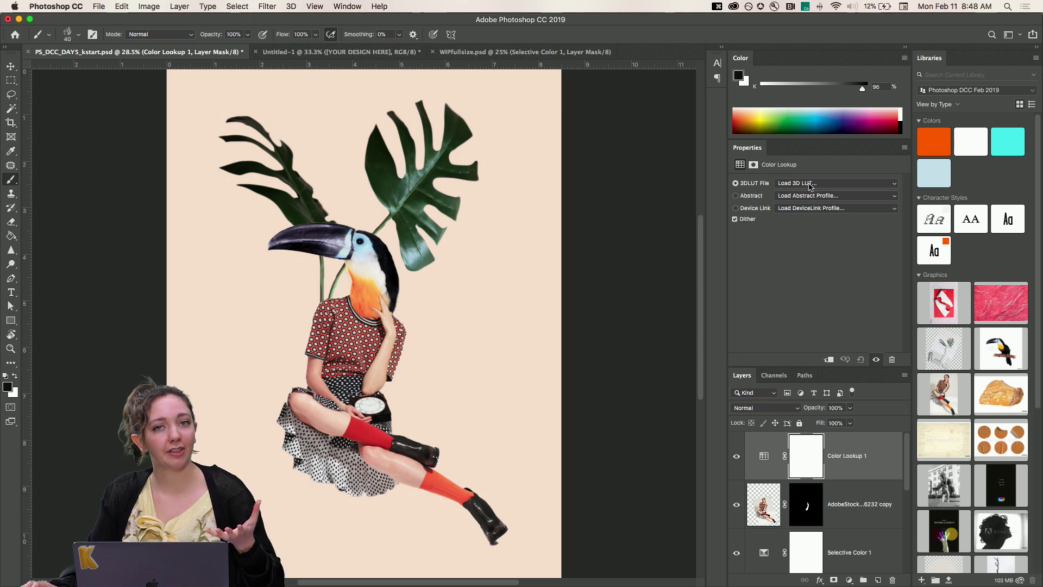
{"action": "left_click", "coordinate": [809, 184]}
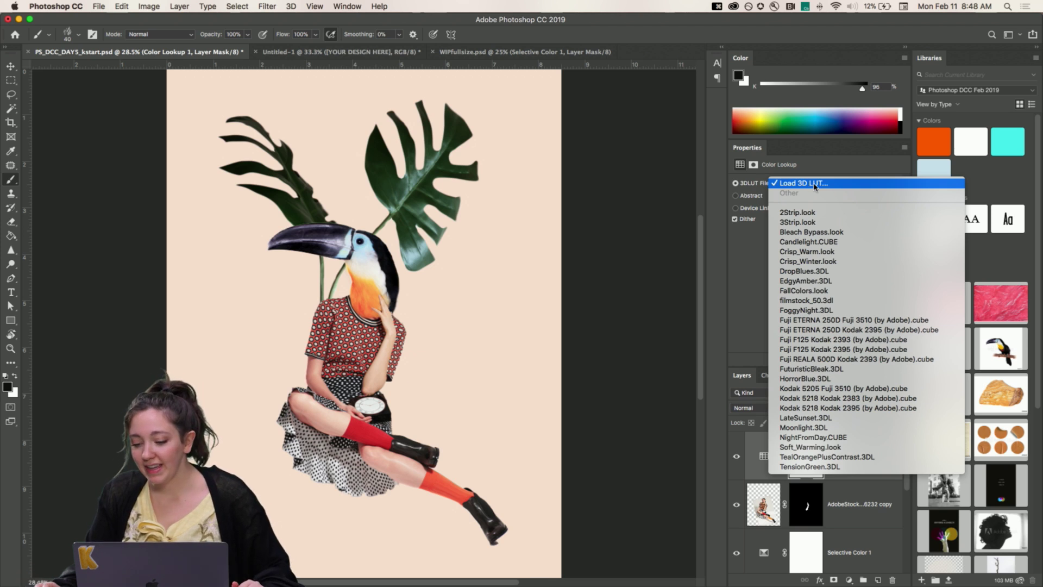
{"action": "left_click", "coordinate": [762, 221]}
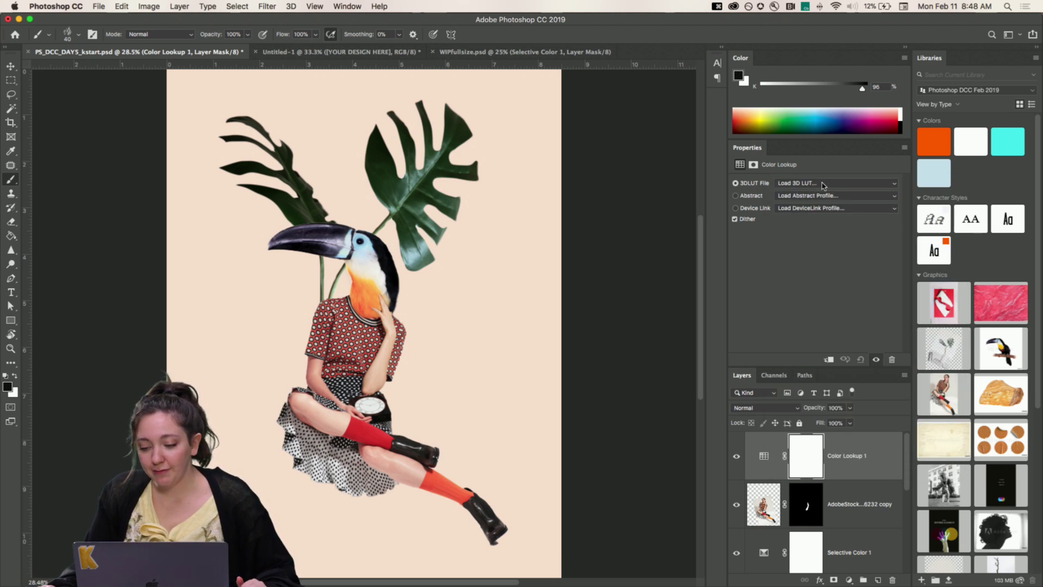
{"action": "left_click", "coordinate": [823, 185]}
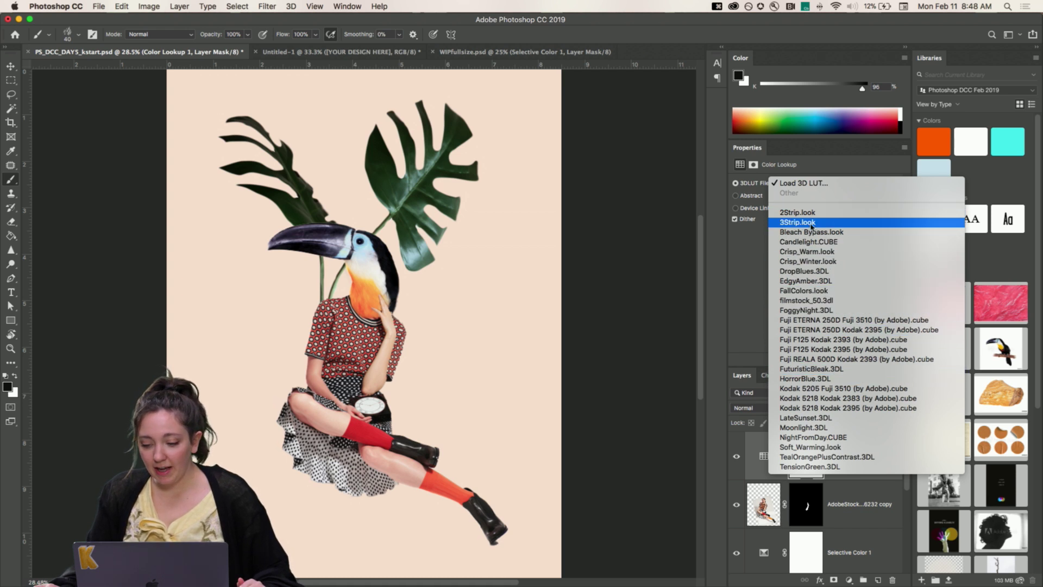
{"action": "left_click", "coordinate": [815, 230]}
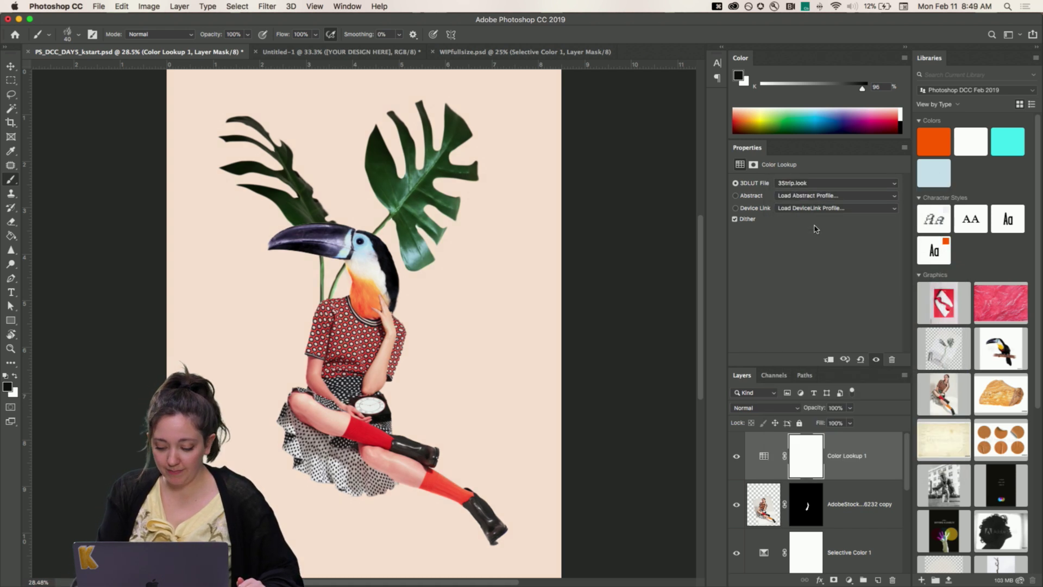
Try the Bleach Bypass.look 3D LUT on the Color Lookup layer, then switch back to 3Strip.look
{"action": "key", "text": "XF86AudioLowerVolume"}
{"action": "key", "text": "XF86MonBrightnessUp"}
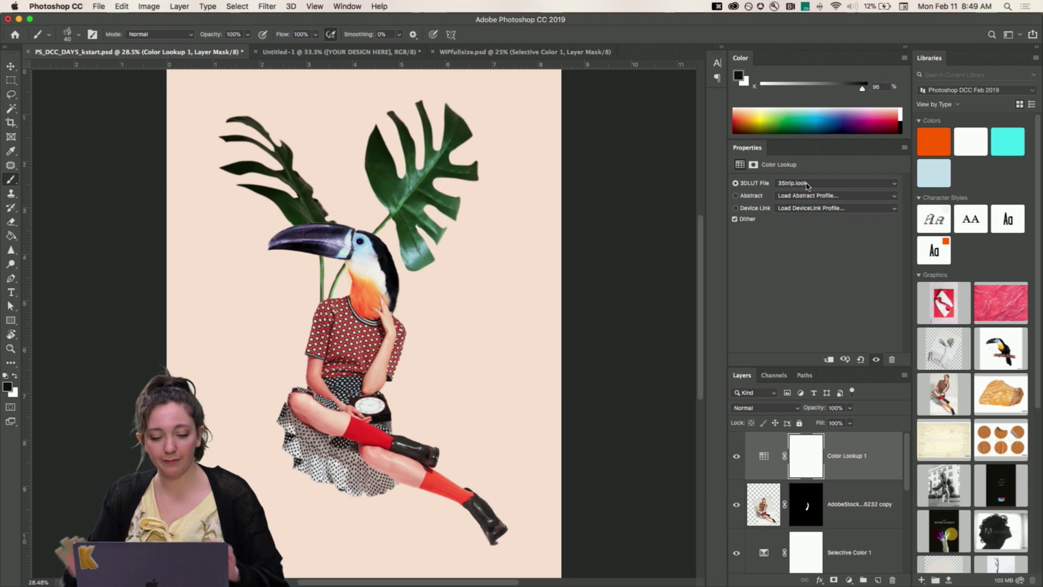
{"action": "left_click", "coordinate": [807, 185]}
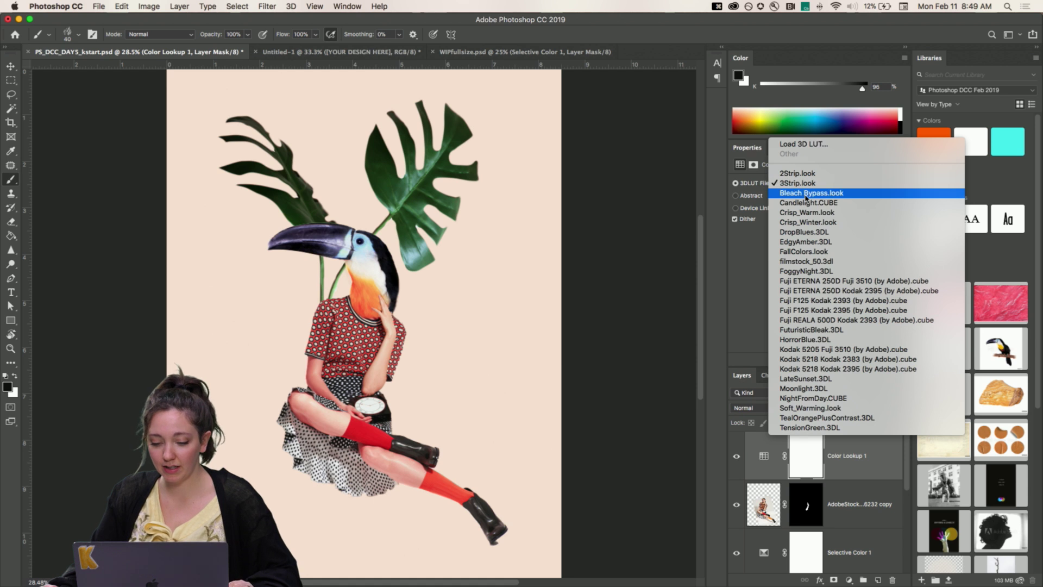
{"action": "left_click", "coordinate": [805, 194]}
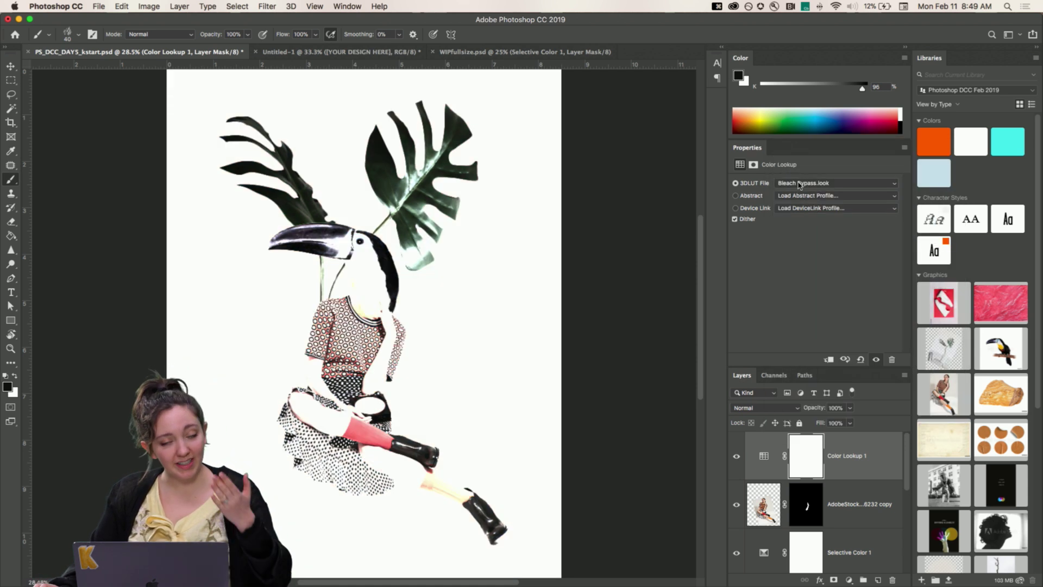
{"action": "left_click", "coordinate": [800, 184]}
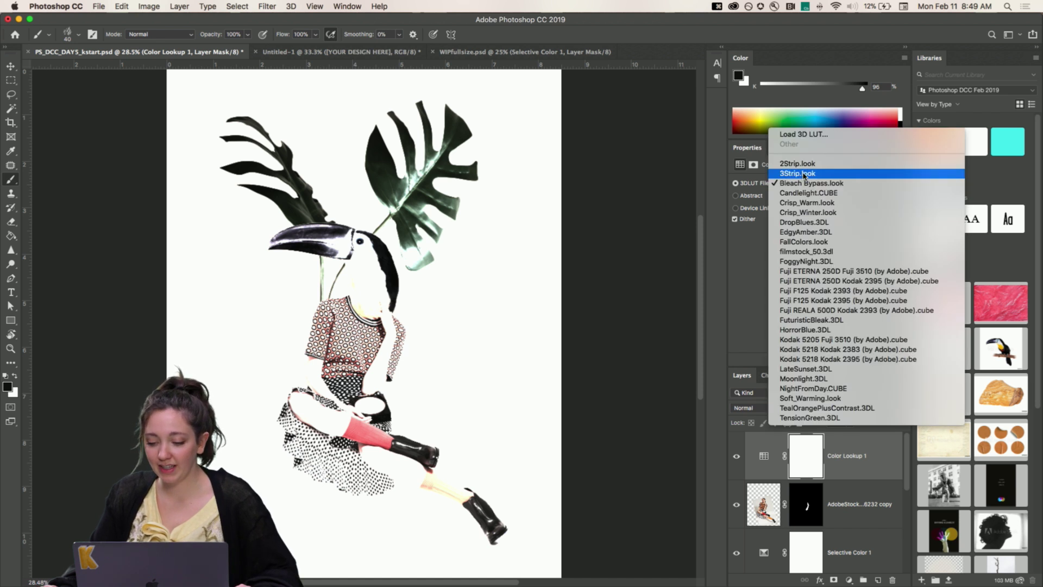
{"action": "left_click", "coordinate": [803, 172]}
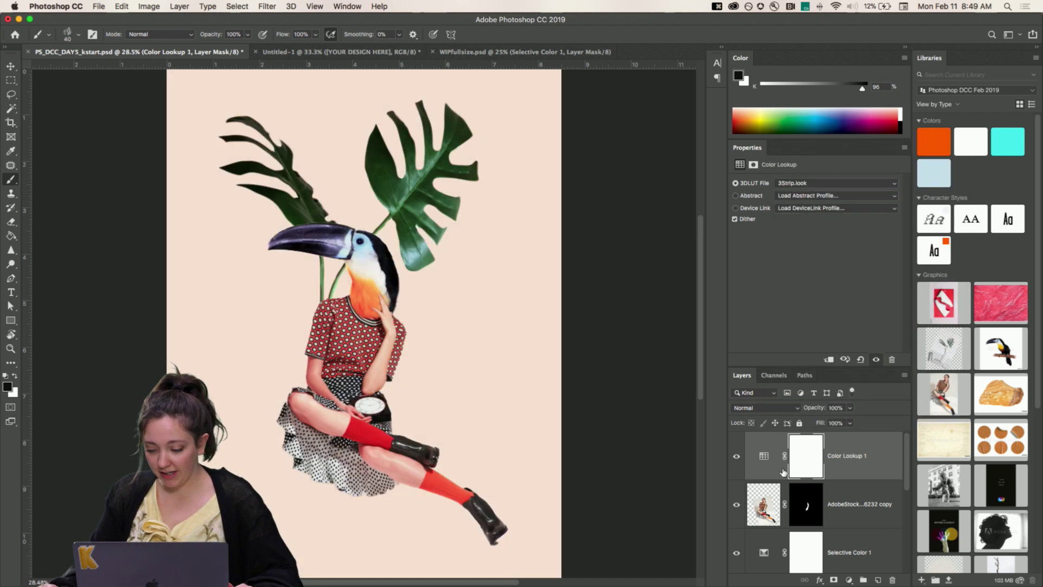
Compare the composite with and without the Color Lookup adjustment, leaving the adjustment layer visible
{"action": "left_click", "coordinate": [737, 458]}
{"action": "left_click", "coordinate": [737, 458]}
{"action": "left_click", "coordinate": [737, 457]}
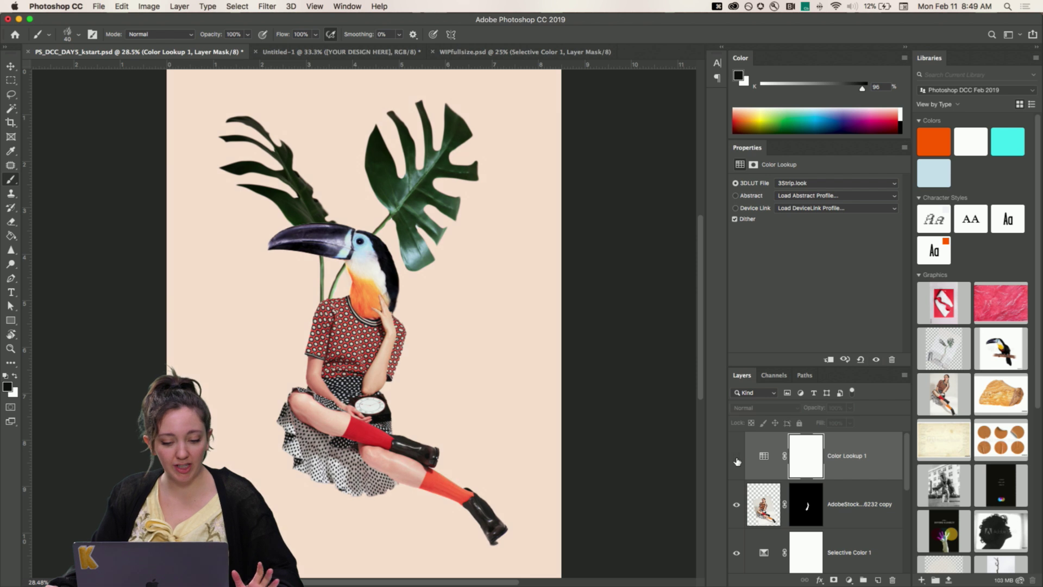
{"action": "left_click", "coordinate": [736, 457]}
{"action": "left_click", "coordinate": [737, 457]}
{"action": "left_click", "coordinate": [736, 458]}
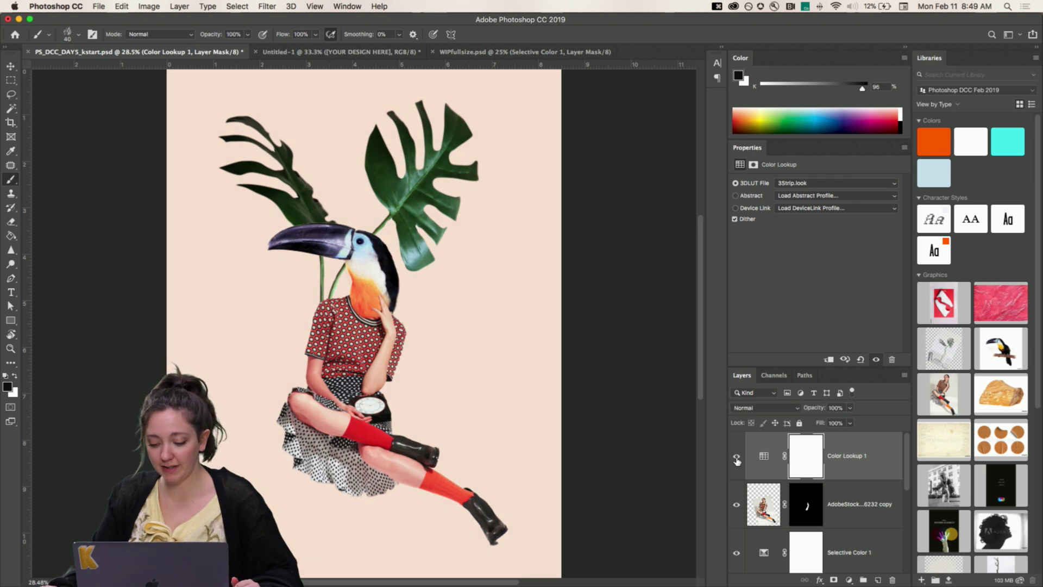
{"action": "scroll", "coordinate": [816, 460], "scroll_direction": "down", "scroll_amount": 5}
{"action": "scroll", "coordinate": [817, 460], "scroll_direction": "up", "scroll_amount": 5}
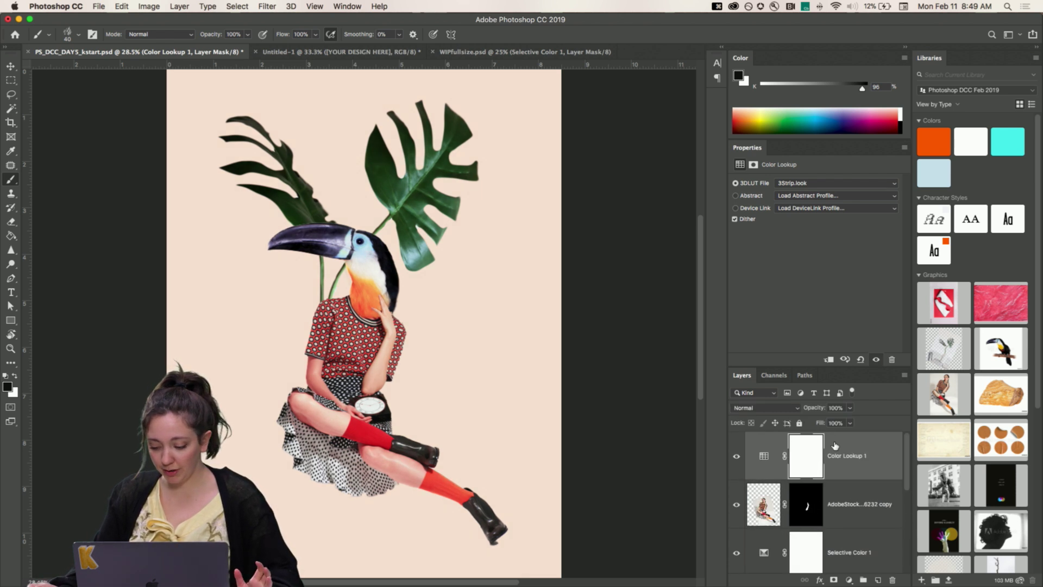
Activate the Move tool and deselect the Color Lookup layer so the whole composite is shown without a selected layer
{"action": "left_click", "coordinate": [10, 65]}
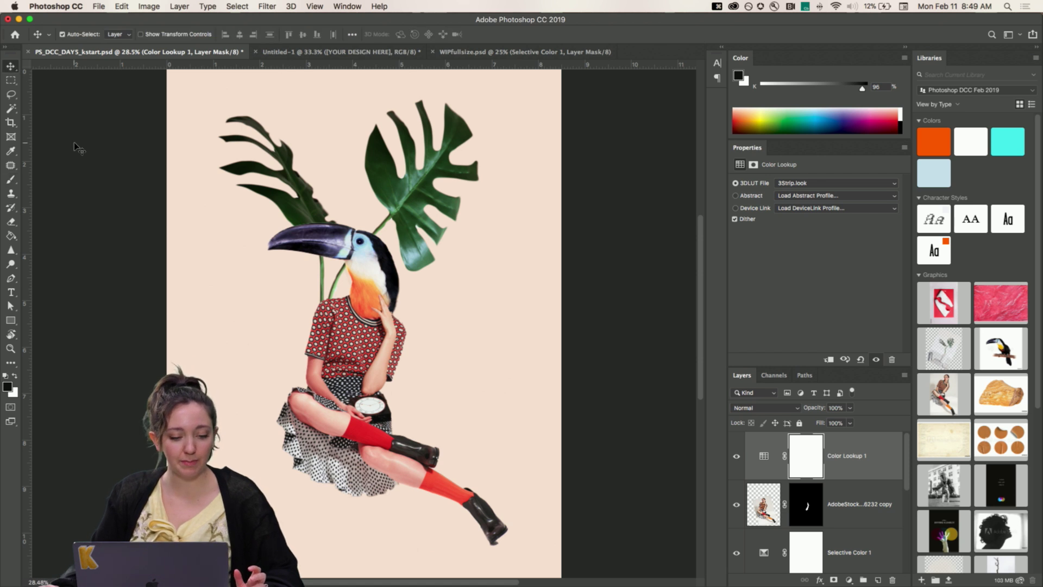
{"action": "left_click", "coordinate": [77, 145]}
{"action": "key", "text": "super+minus"}
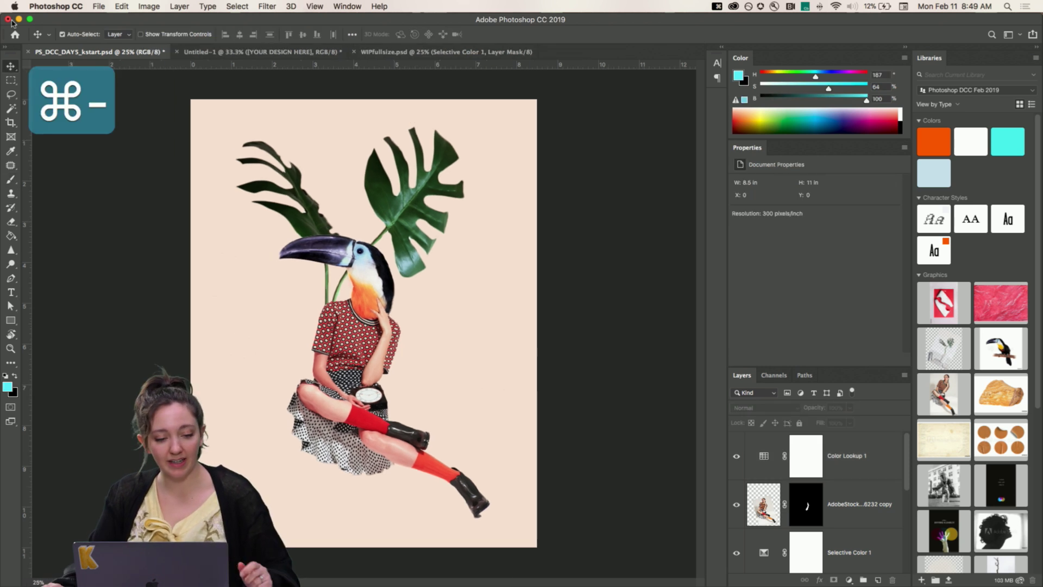
Browse the Print templates for new documents as far as Magazine Mockup, then close without creating a document
{"action": "left_click", "coordinate": [99, 6]}
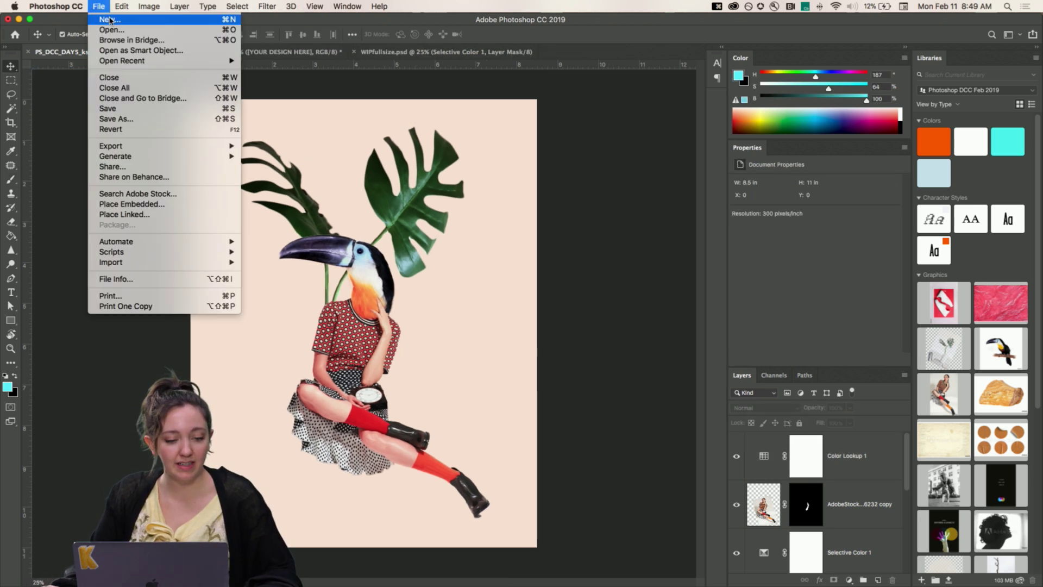
{"action": "left_click", "coordinate": [106, 18]}
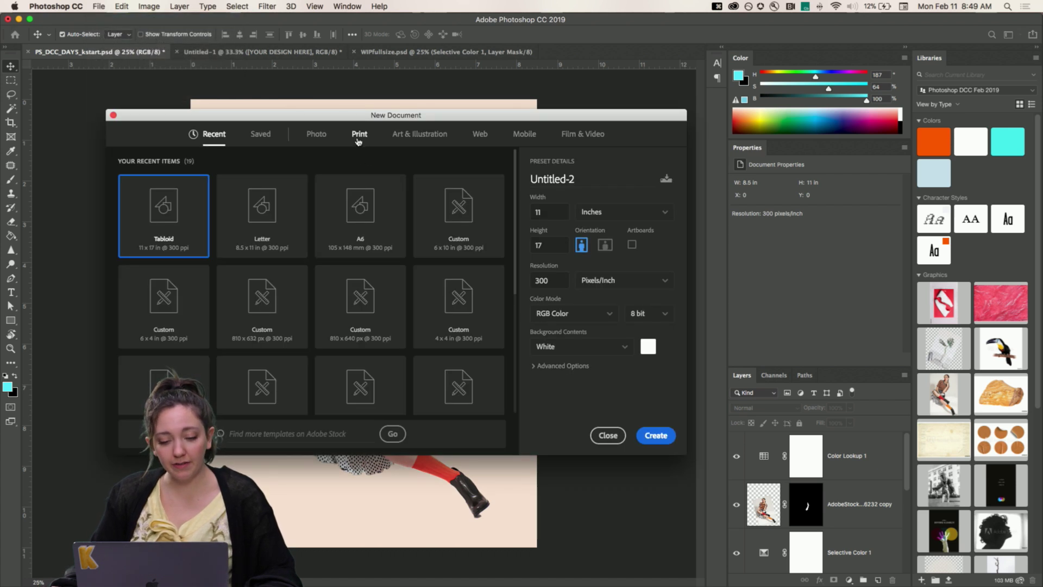
{"action": "left_click", "coordinate": [360, 135]}
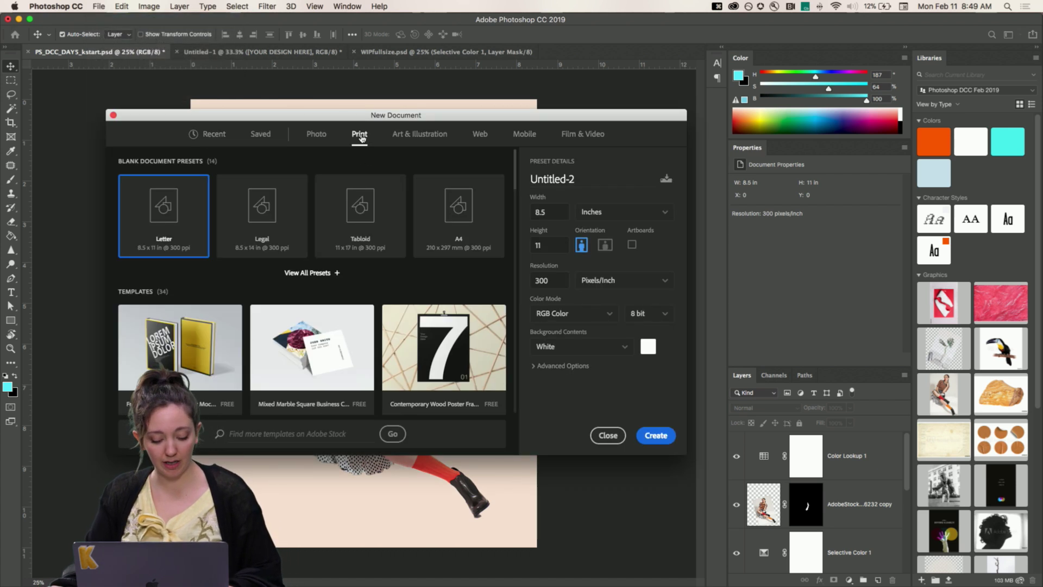
{"action": "scroll", "coordinate": [375, 337], "scroll_direction": "down", "scroll_amount": 5}
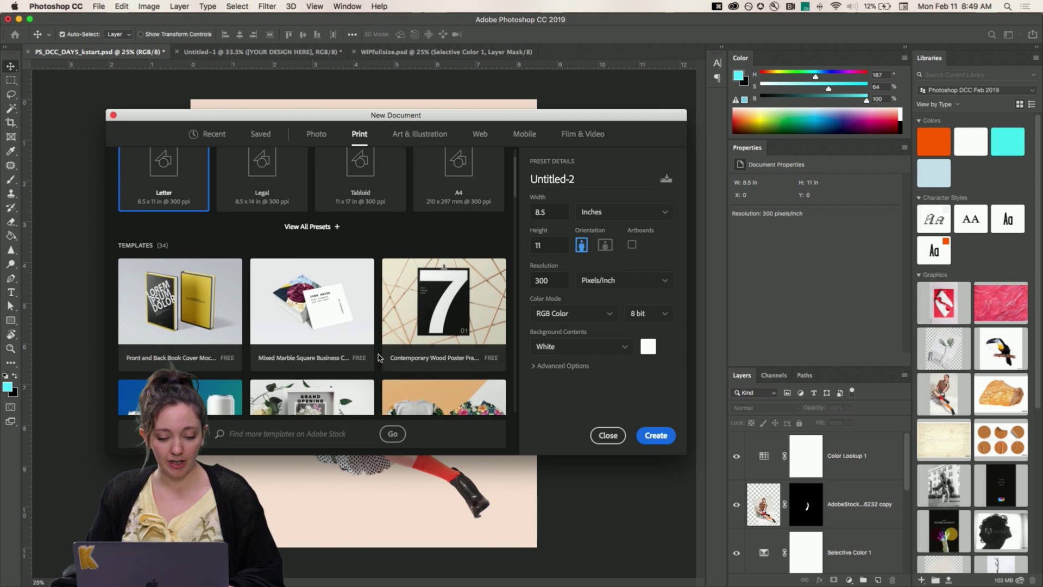
{"action": "scroll", "coordinate": [379, 357], "scroll_direction": "down", "scroll_amount": 5}
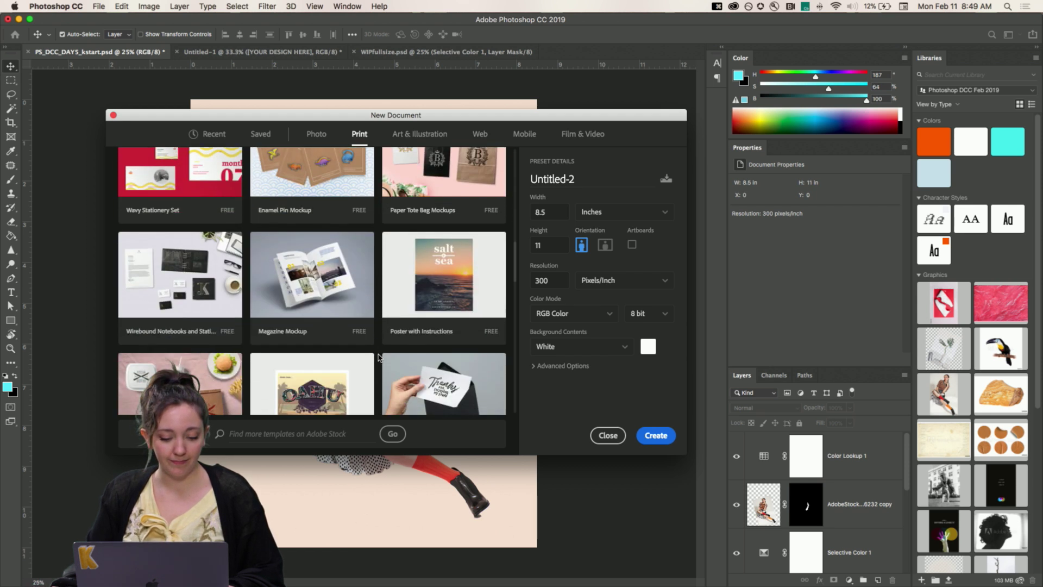
{"action": "key", "text": "alt+super+8"}
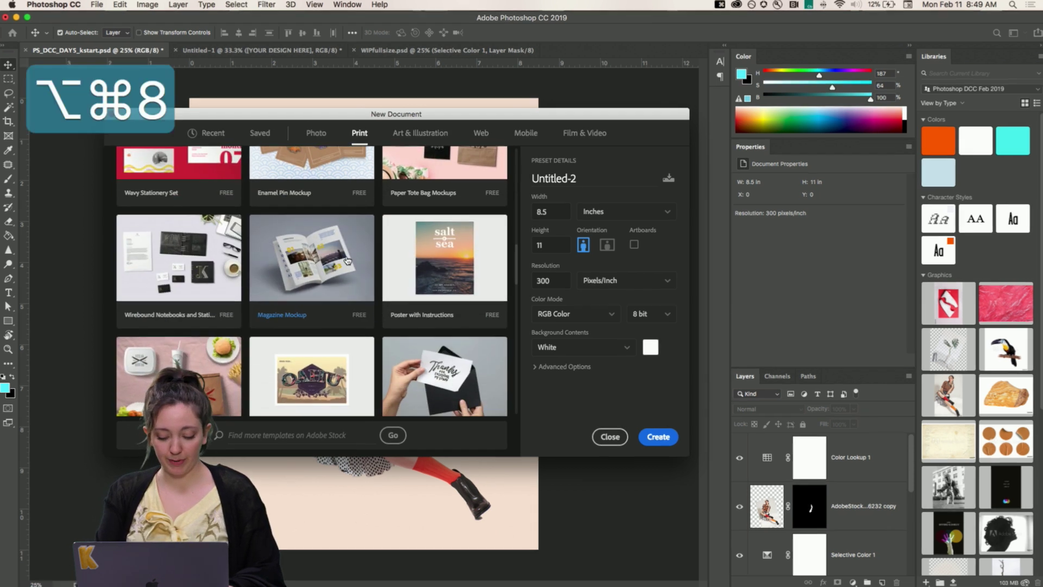
{"action": "key", "text": "alt+super+8"}
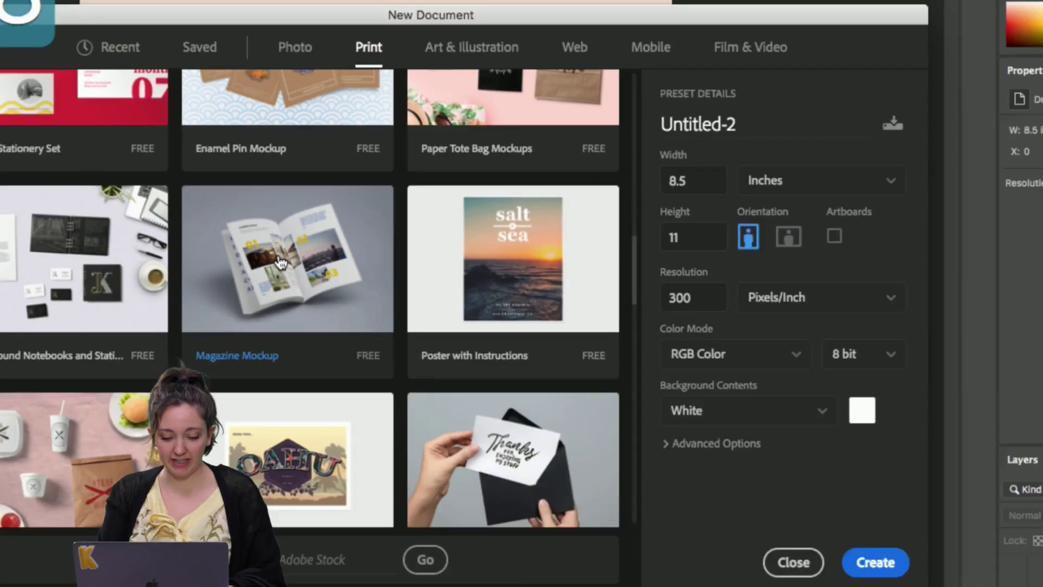
{"action": "left_click", "coordinate": [608, 435]}
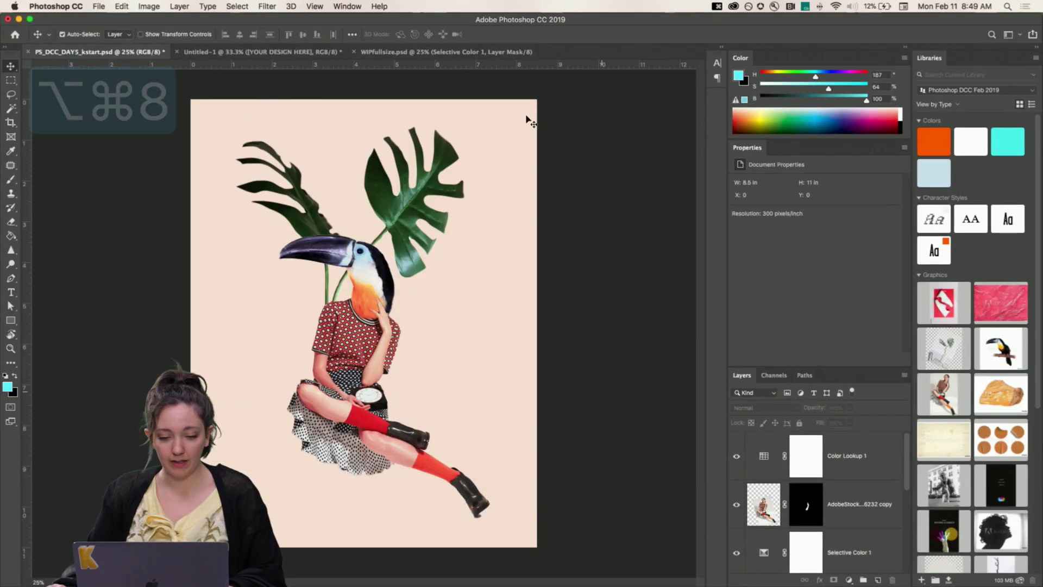
In the Untitled-1 magazine mockup, open the right page's smart object and its large [YOUR IMAGE HERE]1 image placeholder for editing
{"action": "left_click", "coordinate": [231, 52]}
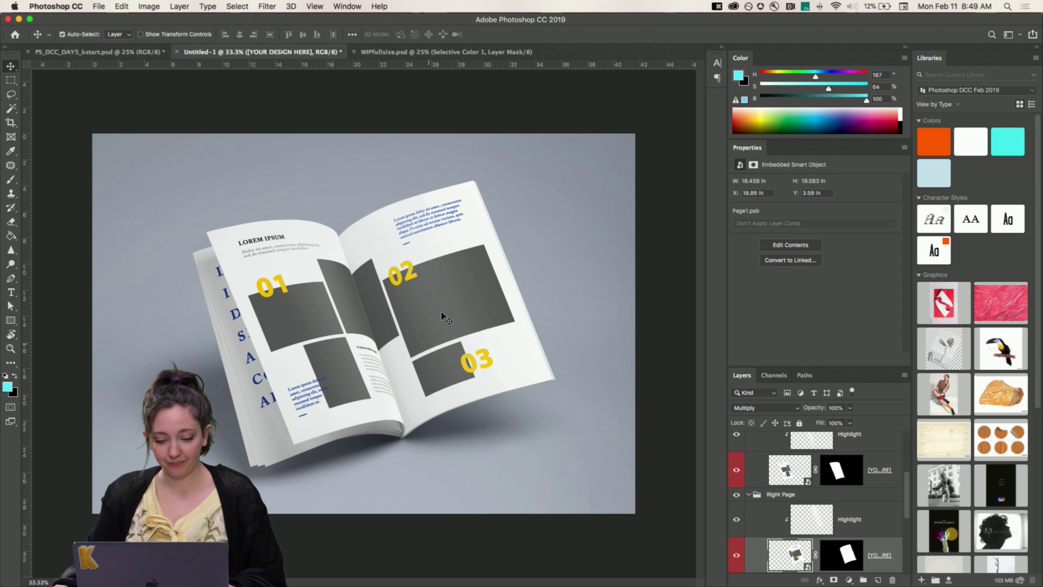
{"action": "left_click", "coordinate": [458, 308]}
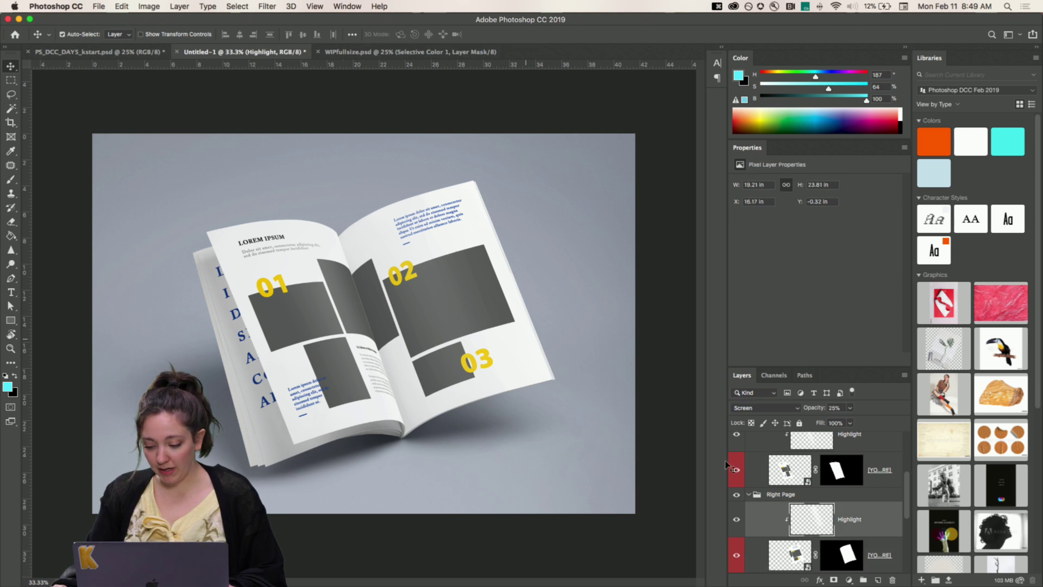
{"action": "scroll", "coordinate": [824, 475], "scroll_direction": "down", "scroll_amount": 3}
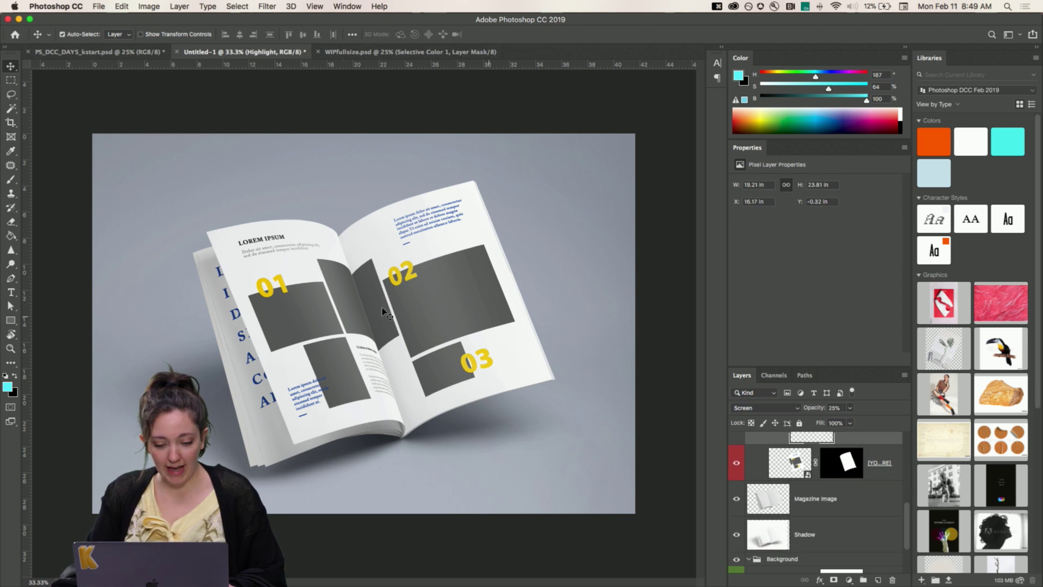
{"action": "left_click", "coordinate": [847, 466]}
{"action": "double_click", "coordinate": [805, 468]}
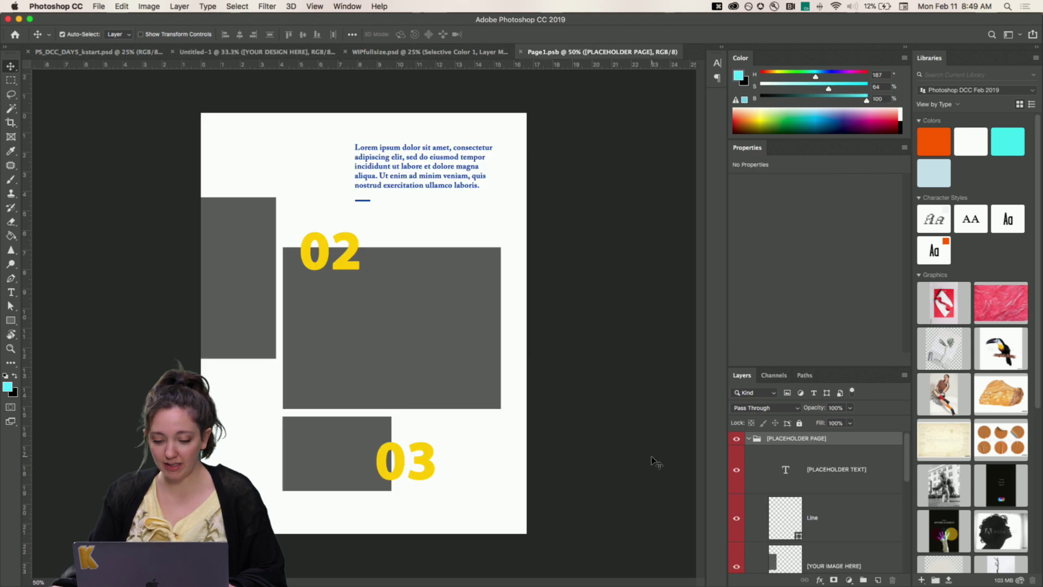
{"action": "scroll", "coordinate": [797, 488], "scroll_direction": "down", "scroll_amount": 2}
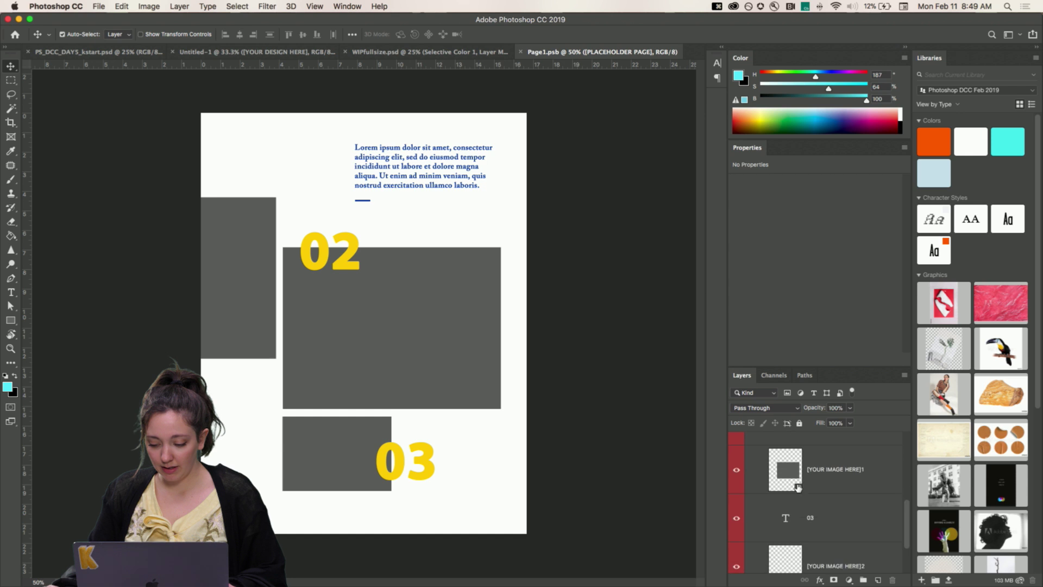
{"action": "double_click", "coordinate": [793, 470]}
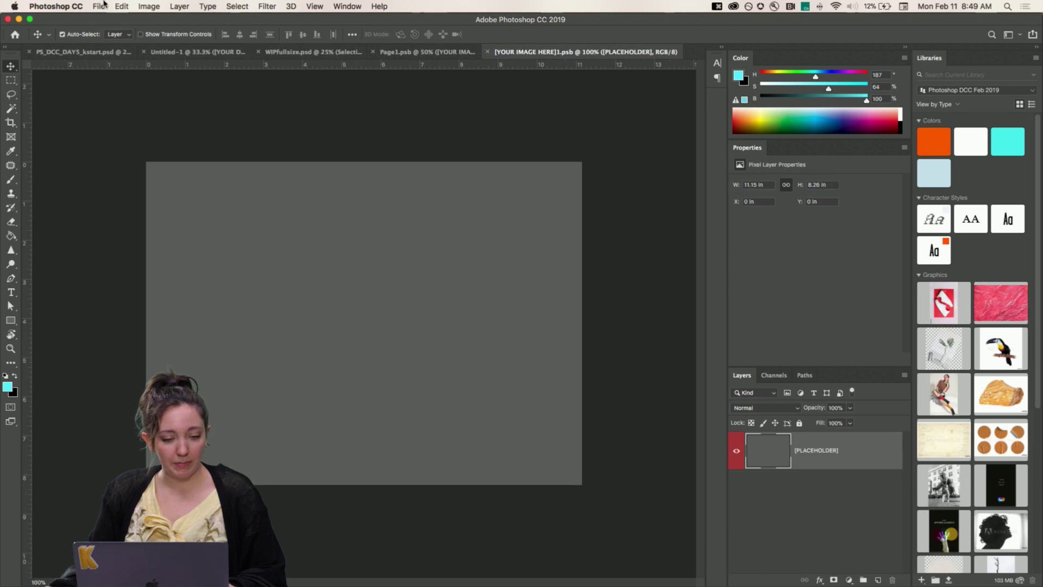
Place WIPfullsize.psd from the DAY 5 folder as an embedded image above the placeholder layer
{"action": "left_click", "coordinate": [98, 6]}
{"action": "left_click", "coordinate": [125, 205]}
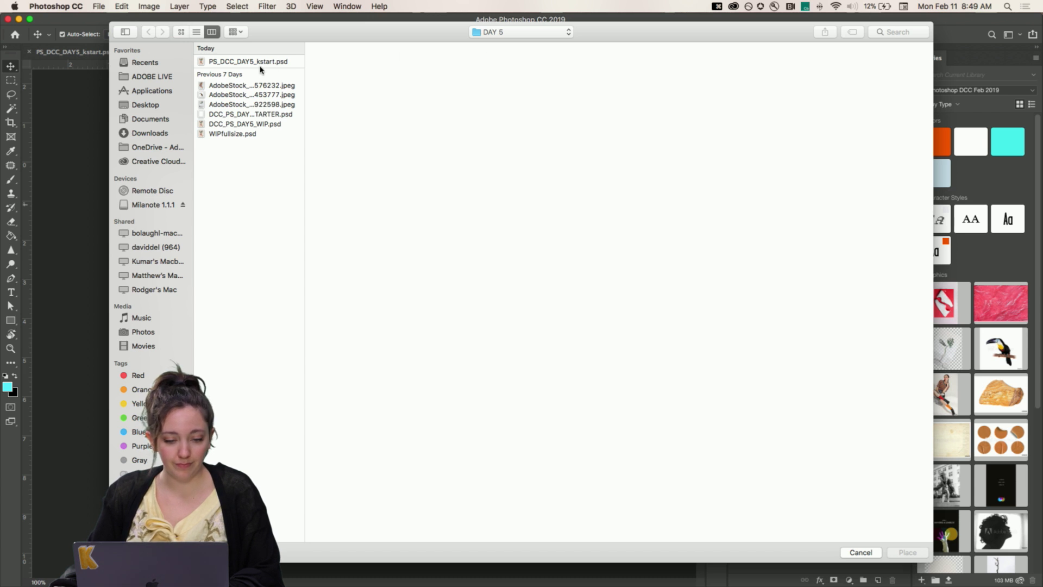
{"action": "left_click", "coordinate": [216, 135]}
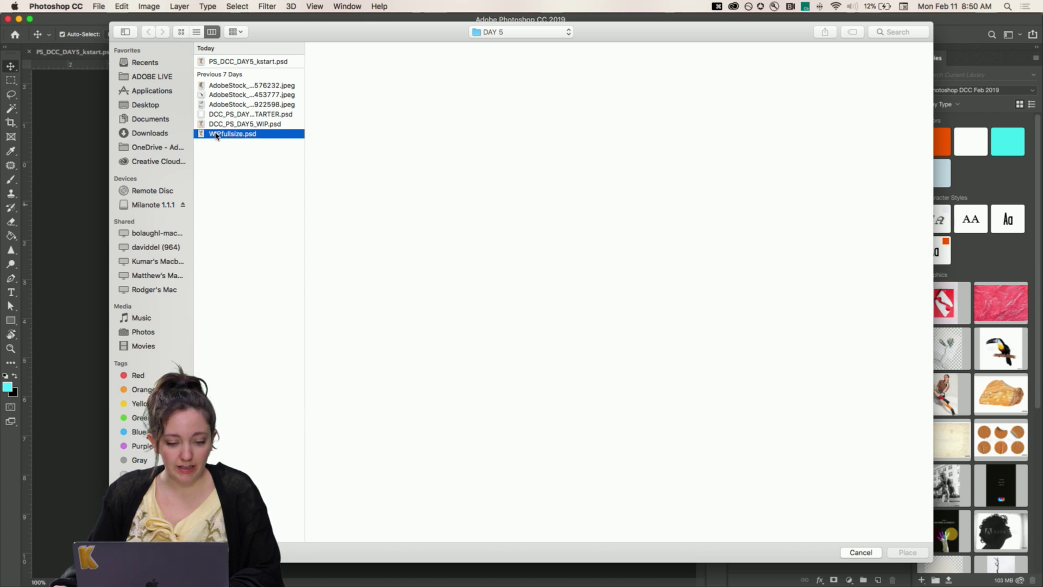
{"action": "key", "text": "Return"}
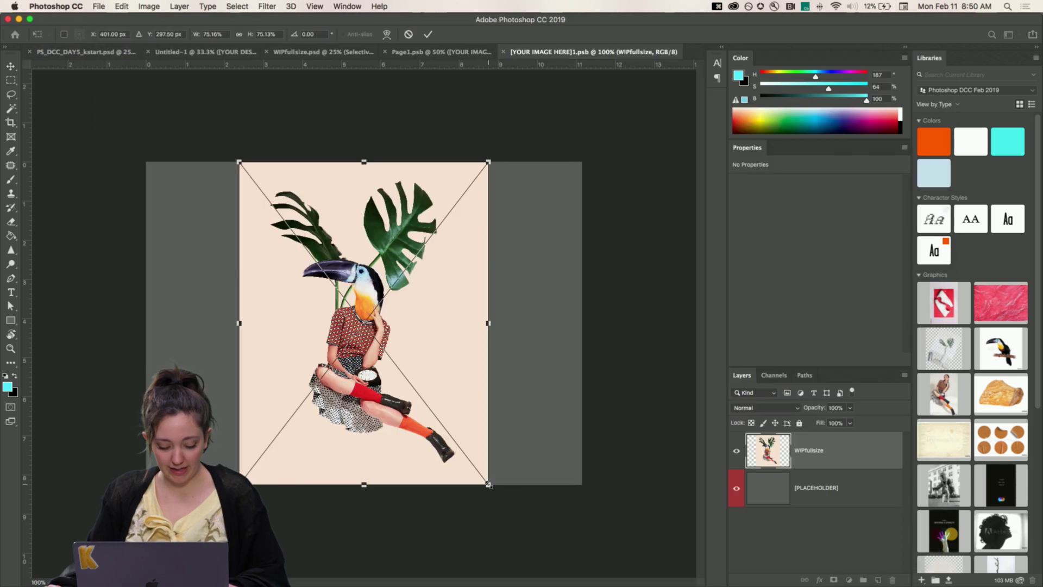
Scale the placed artwork to about 136% so it covers the canvas, shift it down to frame plant and toucan, and save
{"action": "left_click_drag", "start_coordinate": [489, 484], "coordinate": [589, 581]}
{"action": "left_click_drag", "start_coordinate": [465, 340], "coordinate": [465, 431]}
{"action": "key", "text": "Return"}
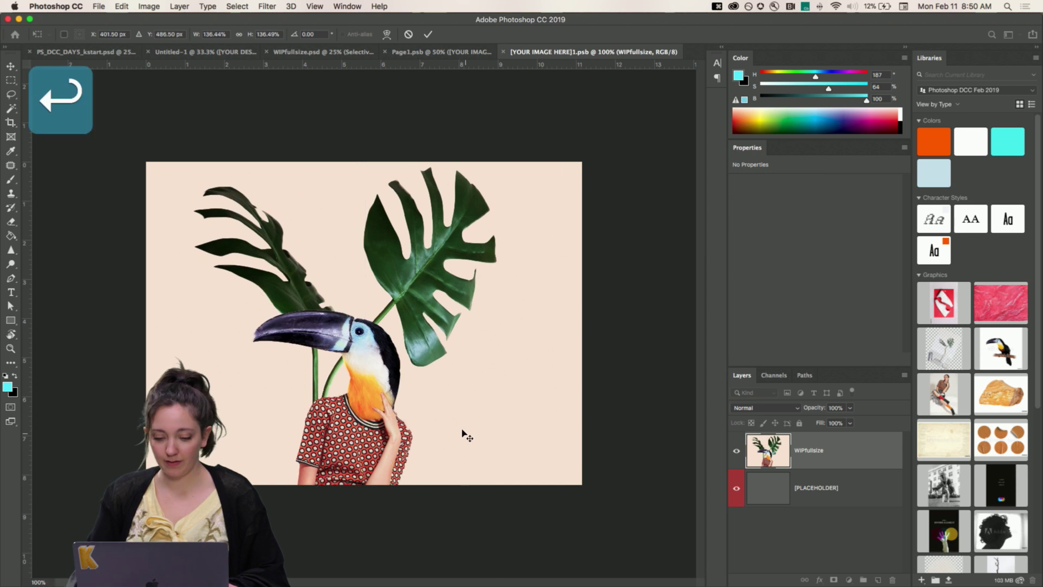
{"action": "key", "text": "super+s"}
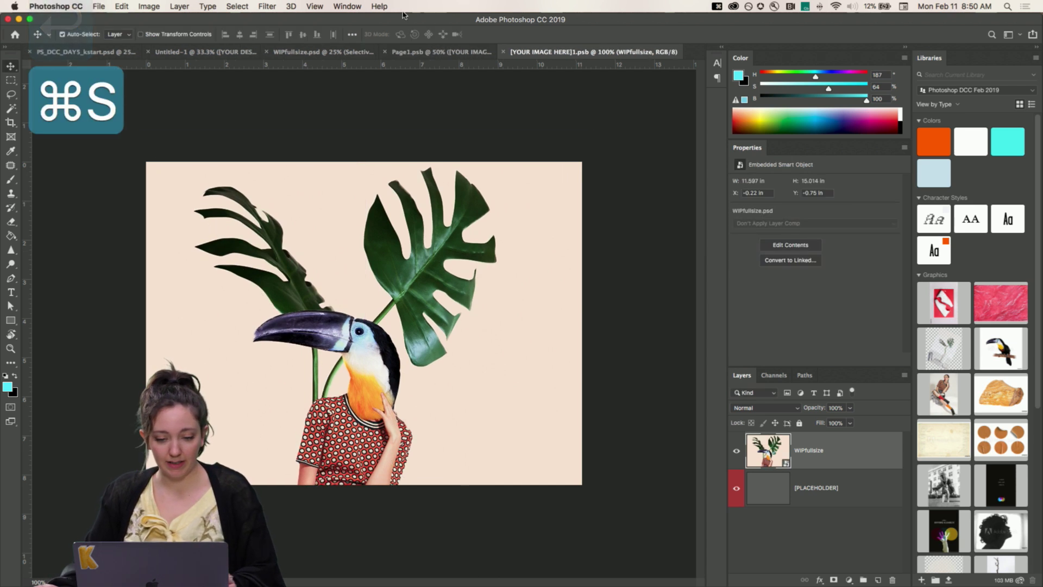
Save the updated Page1.psb and return to the Untitled-1 magazine mockup to check the artwork on the page
{"action": "left_click", "coordinate": [427, 54]}
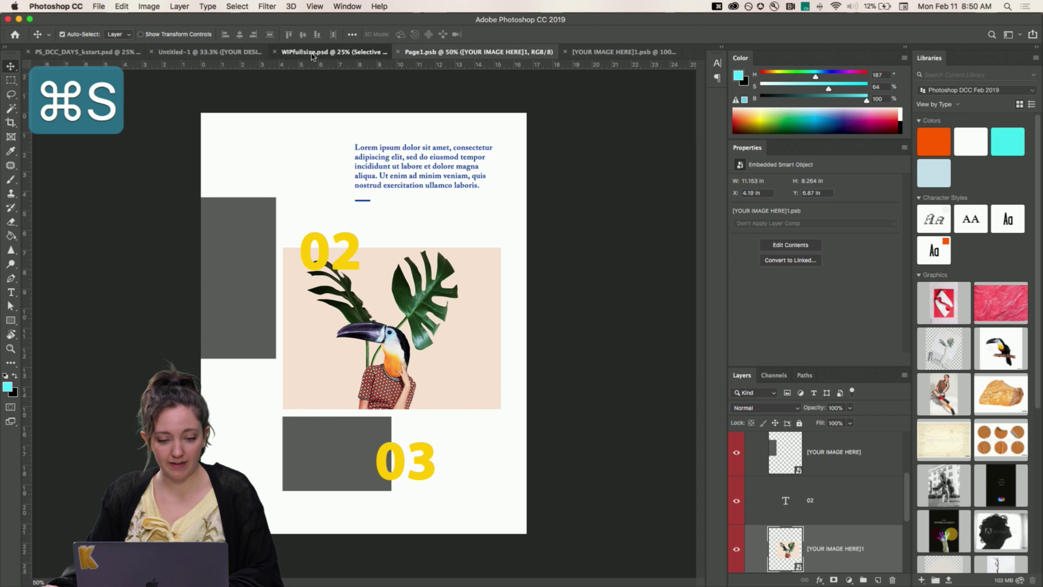
{"action": "left_click", "coordinate": [313, 54]}
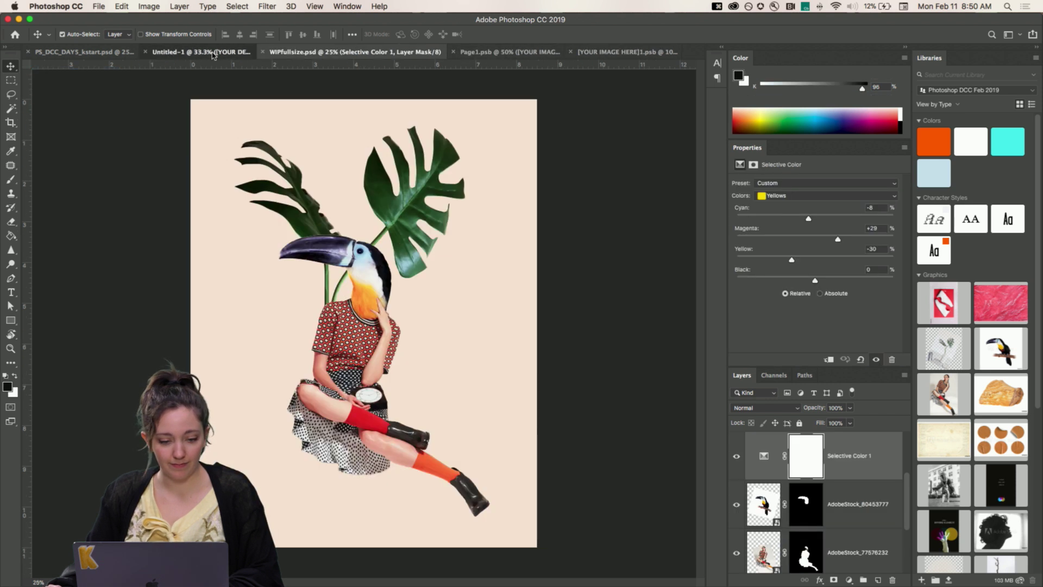
{"action": "left_click", "coordinate": [212, 52]}
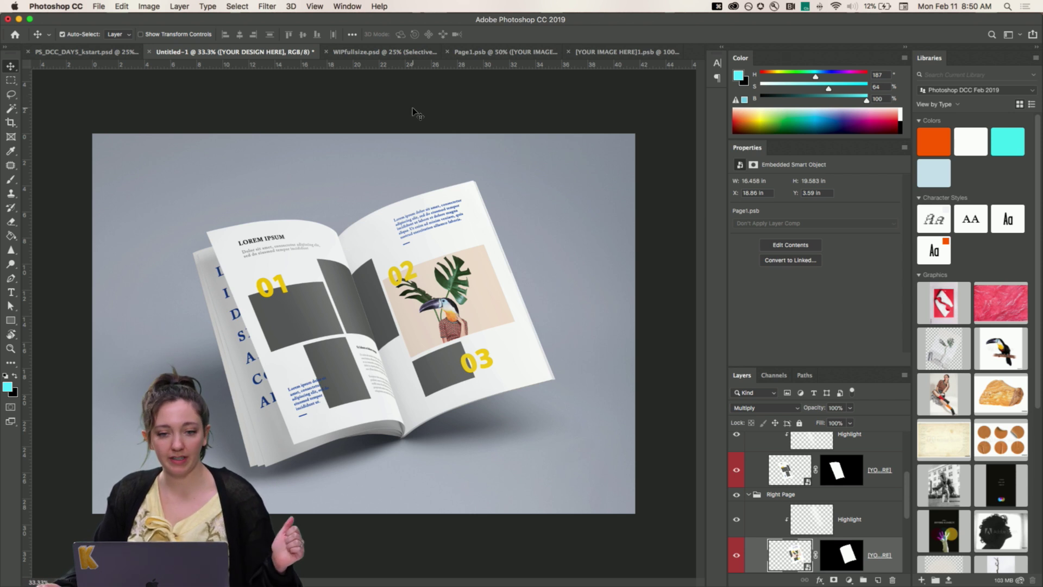
Set up an Export As of PS_DCC_DAY5_kstart.psd in JPG format with an image width of 1000 px
{"action": "left_click", "coordinate": [66, 52]}
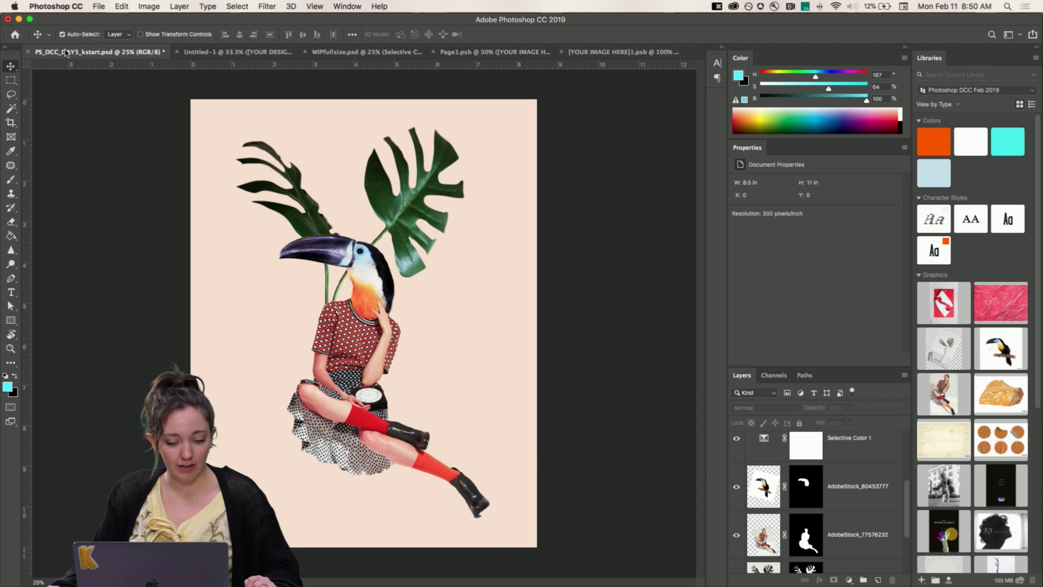
{"action": "left_click", "coordinate": [98, 6]}
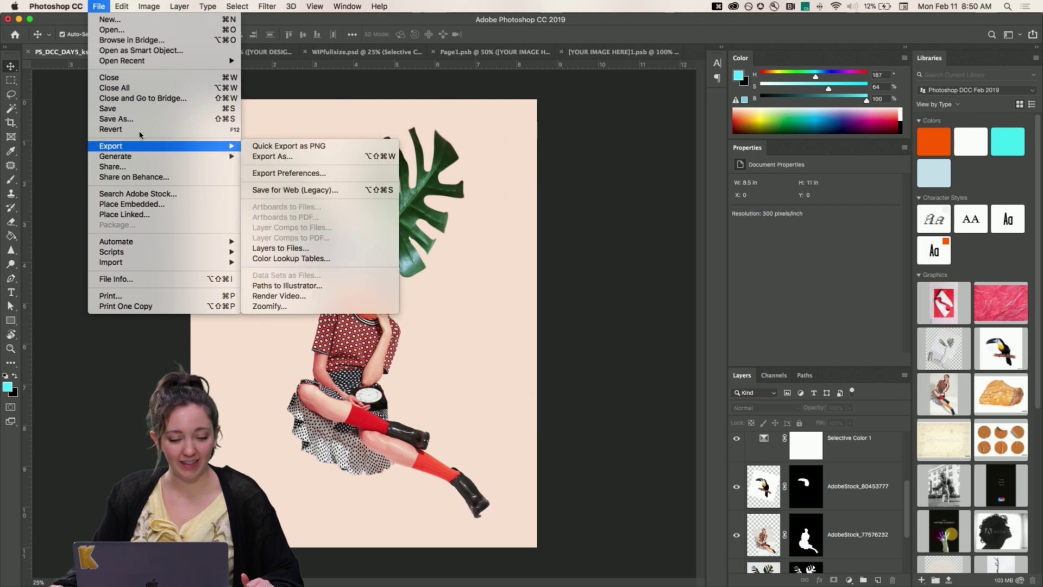
{"action": "mouse_move", "coordinate": [134, 144]}
{"action": "left_click", "coordinate": [271, 156]}
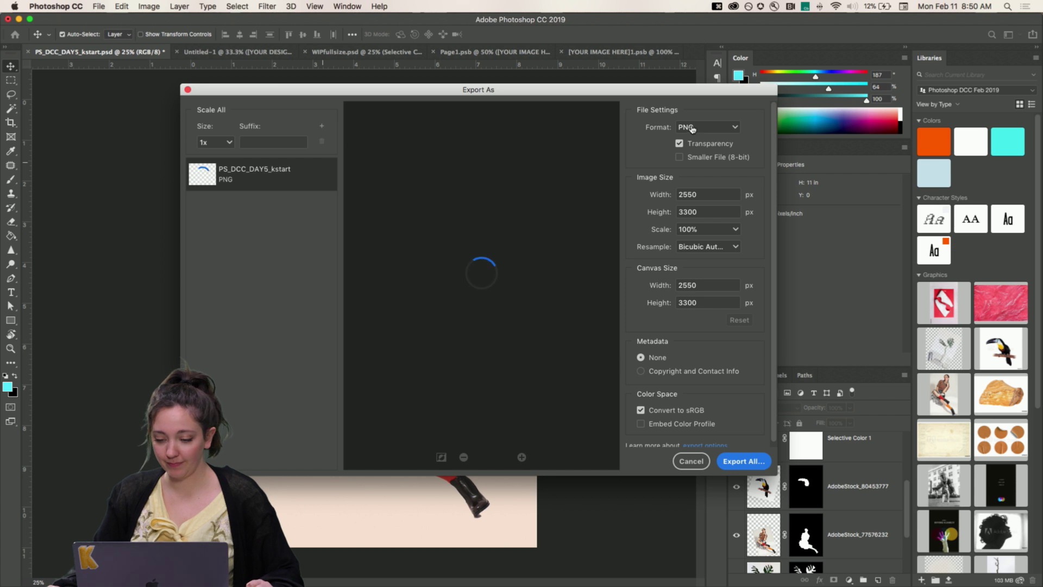
{"action": "left_click", "coordinate": [703, 130]}
{"action": "left_click", "coordinate": [707, 157]}
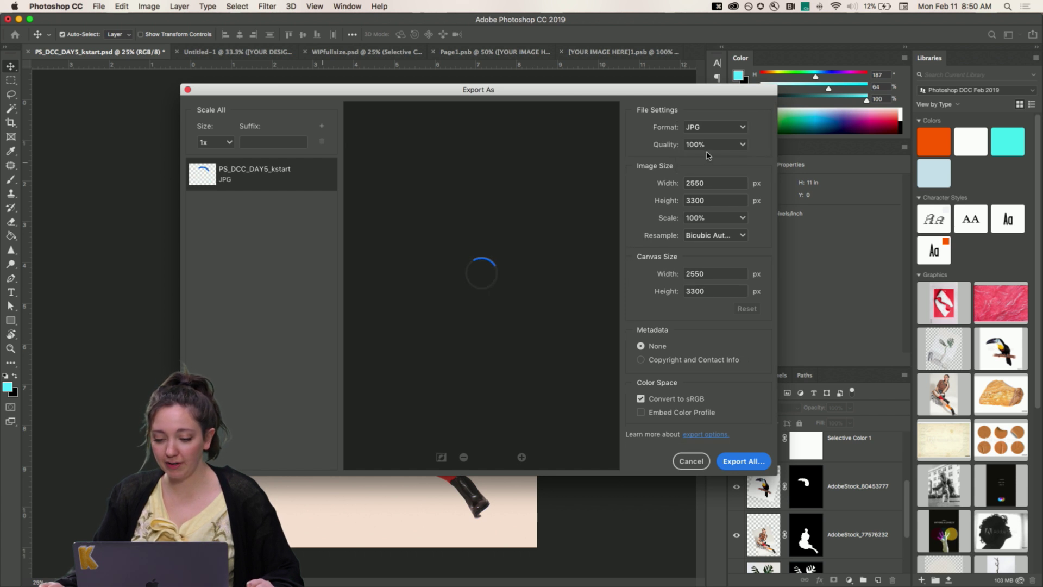
{"action": "double_click", "coordinate": [723, 183]}
{"action": "key", "text": "BackSpace"}
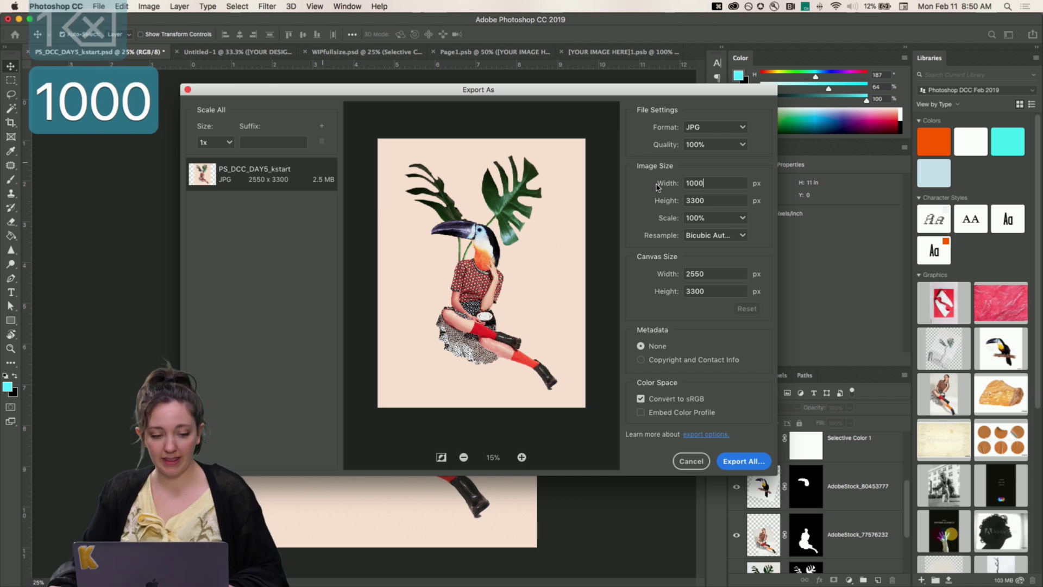
{"action": "left_click", "coordinate": [712, 202]}
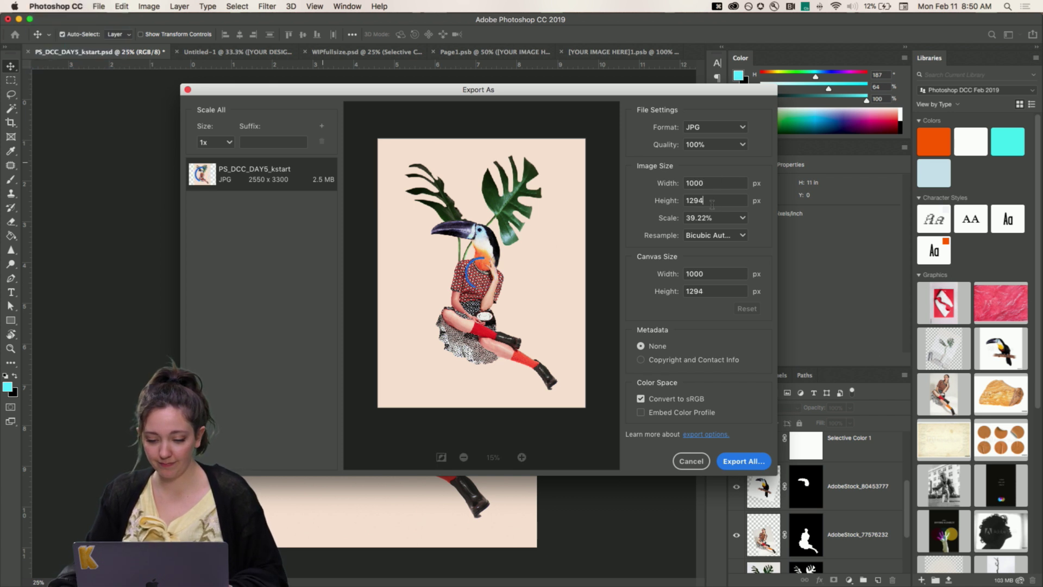
Export the image to the DAY 5 folder under the name PS_DCC_DAY5_kdone.jpg
{"action": "left_click", "coordinate": [750, 459]}
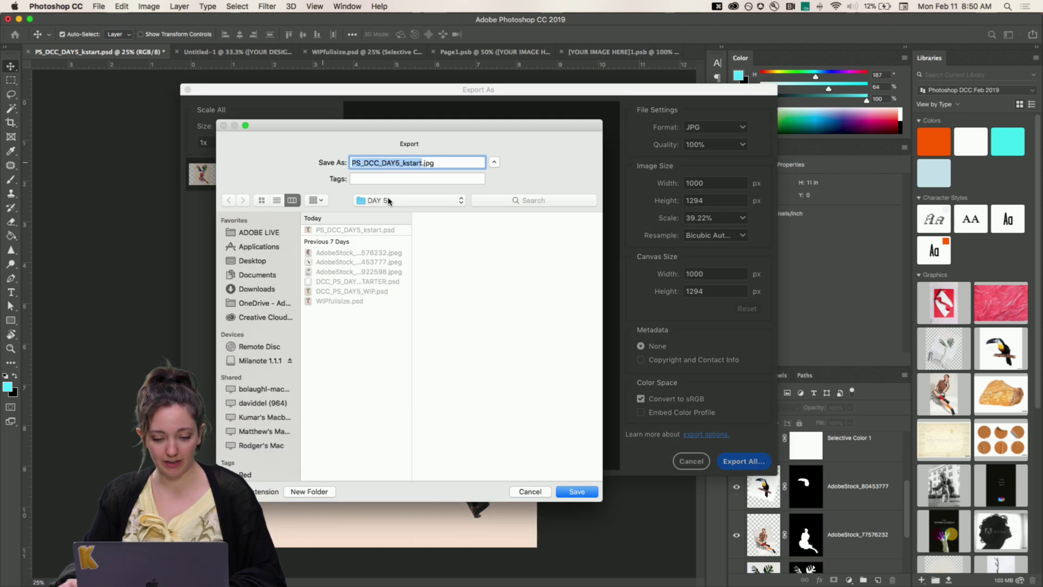
{"action": "key", "text": "Right"}
{"action": "key", "text": "BackSpace"}
{"action": "key", "text": "BackSpace"}
{"action": "key", "text": "BackSpace"}
{"action": "key", "text": "BackSpace"}
{"action": "key", "text": "BackSpace"}
{"action": "type", "text": "done"}
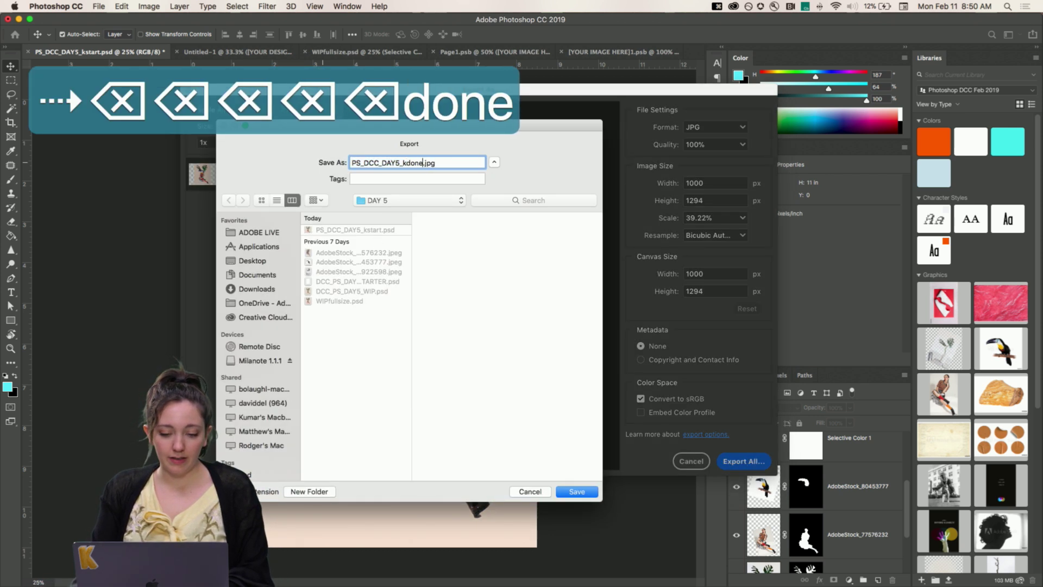
{"action": "key", "text": "Return"}
Stop the KeyCastr keystroke casting and switch to the Behance profile page in Chrome
{"action": "left_click", "coordinate": [717, 6]}
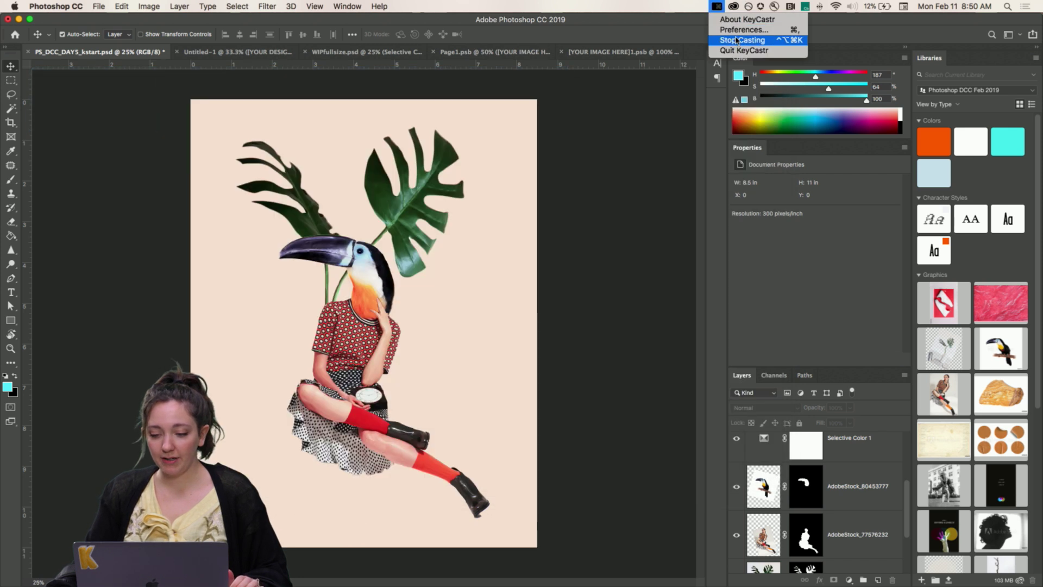
{"action": "left_click", "coordinate": [740, 40]}
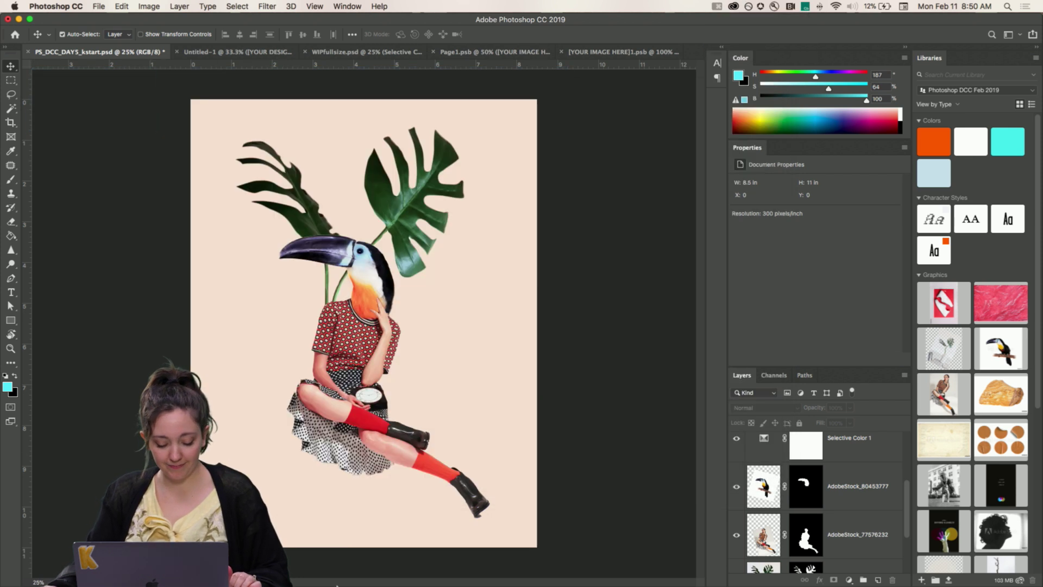
{"action": "mouse_move", "coordinate": [337, 585]}
{"action": "left_click", "coordinate": [360, 565]}
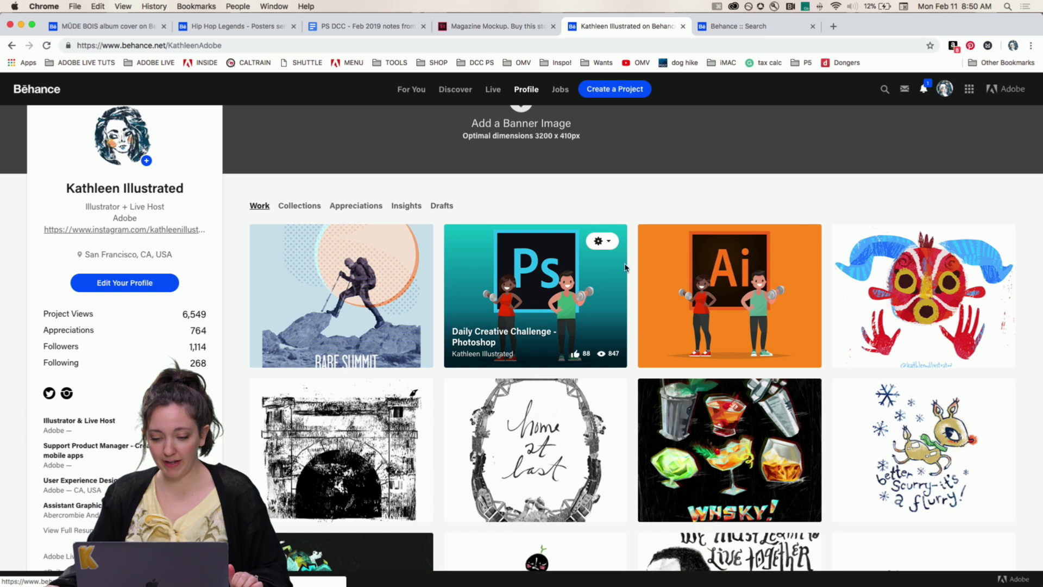
Open the Photoshop Daily Creative Challenge 2019 project on the Behance profile for editing
{"action": "scroll", "coordinate": [442, 280], "scroll_direction": "up", "scroll_amount": 2}
{"action": "left_click", "coordinate": [405, 286]}
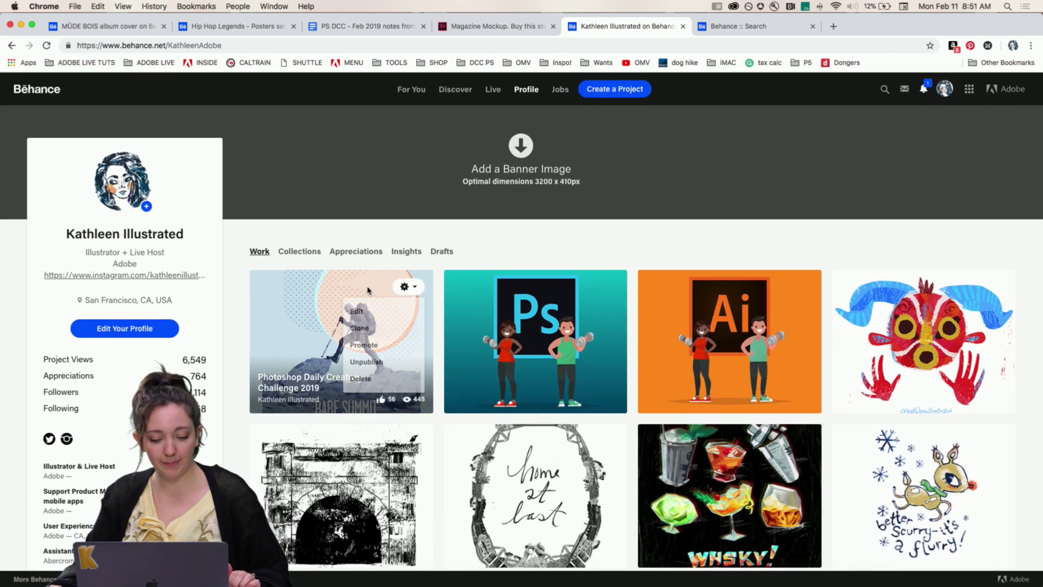
{"action": "left_click", "coordinate": [411, 289]}
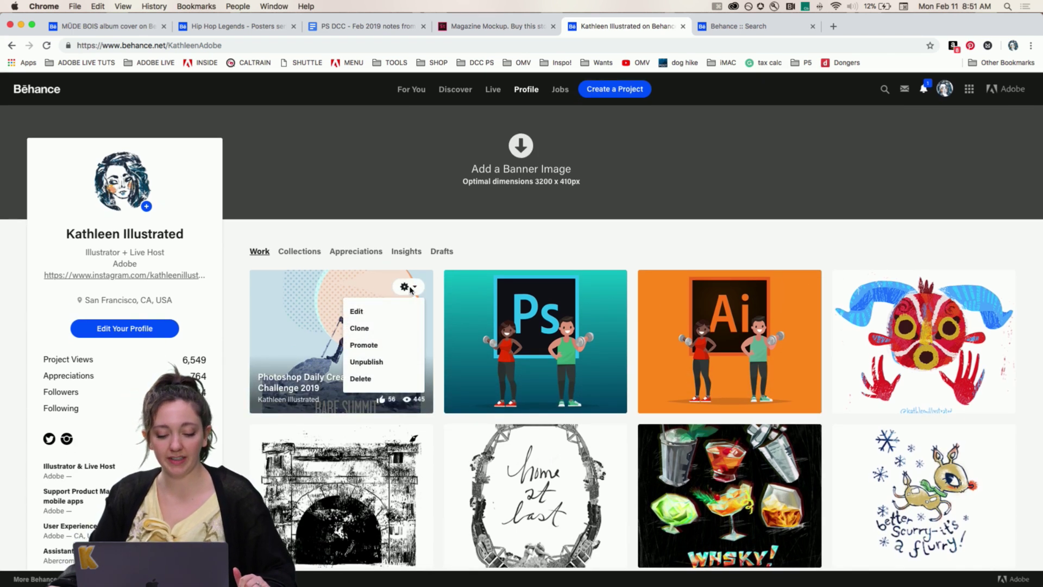
{"action": "left_click", "coordinate": [363, 310]}
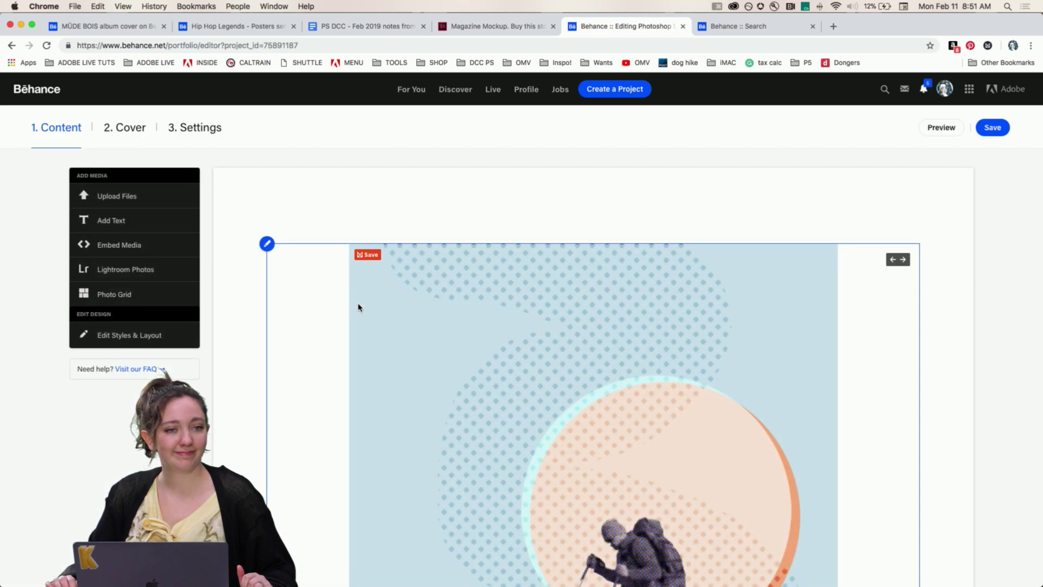
Upload PS_DCC_DAY5_kdone.jpg from the DCC 2019 DAY 5 folder below the Day 4 - Digital Collage caption
{"action": "scroll", "coordinate": [424, 299], "scroll_direction": "down", "scroll_amount": 15}
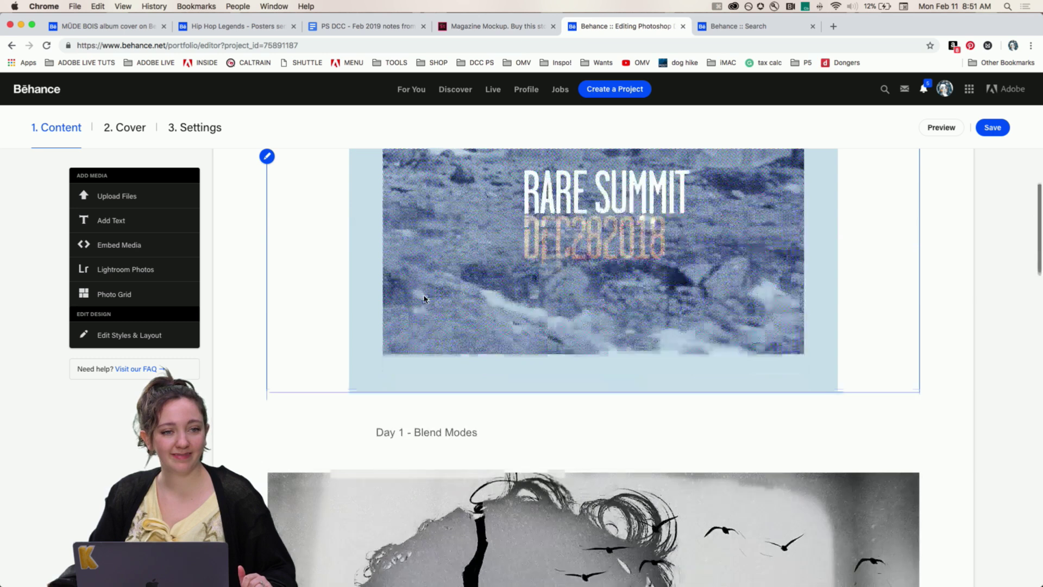
{"action": "scroll", "coordinate": [424, 298], "scroll_direction": "down", "scroll_amount": 15}
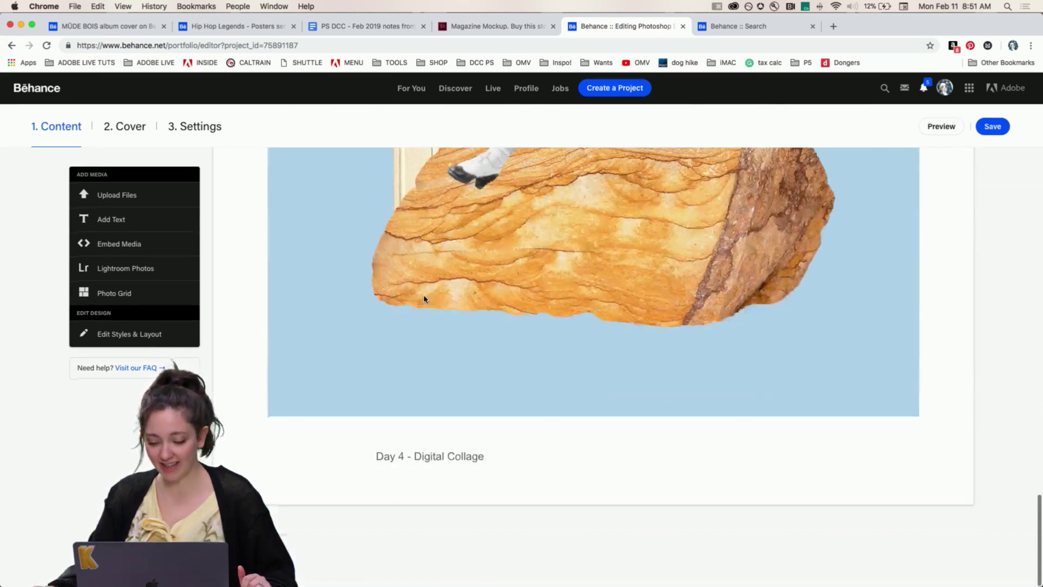
{"action": "mouse_move", "coordinate": [484, 482]}
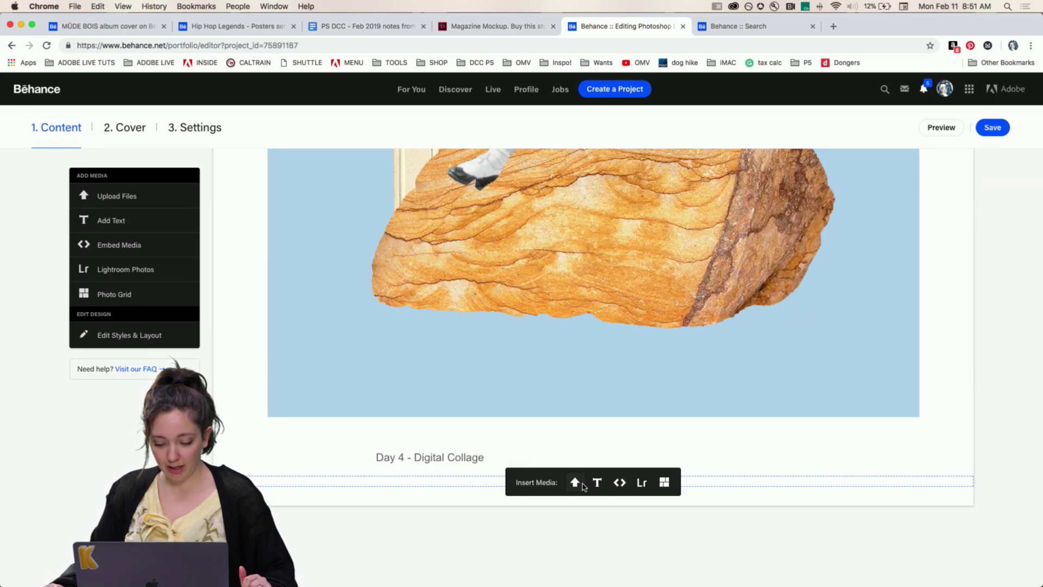
{"action": "left_click", "coordinate": [574, 483]}
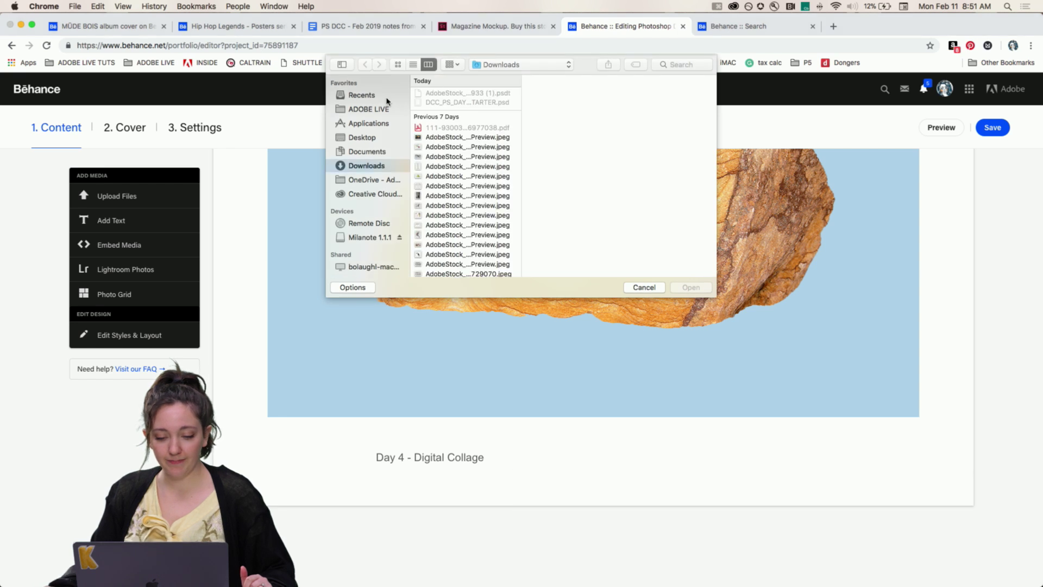
{"action": "left_click", "coordinate": [366, 110]}
{"action": "left_click", "coordinate": [438, 141]}
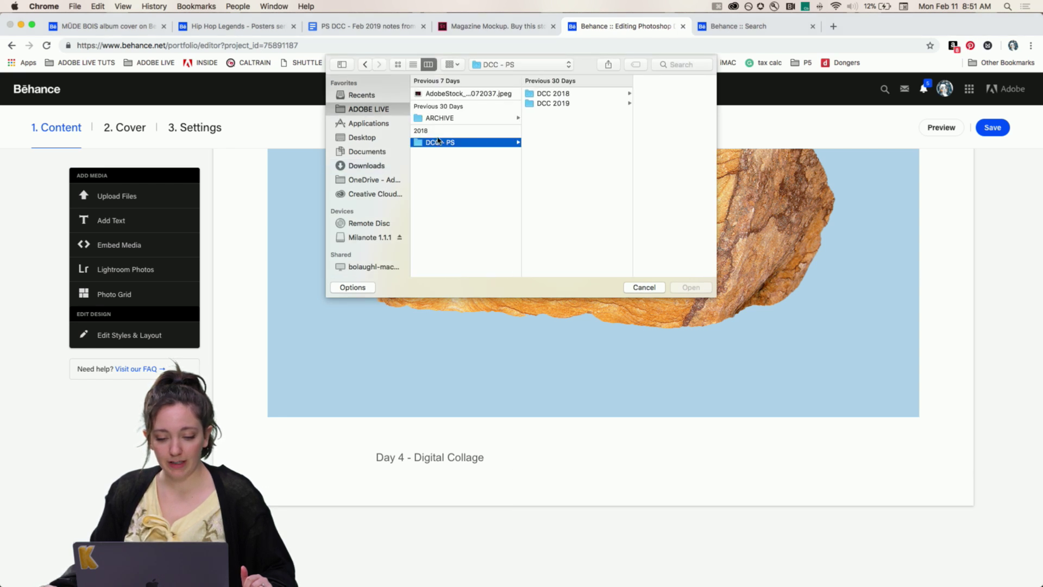
{"action": "left_click", "coordinate": [567, 104]}
{"action": "left_click", "coordinate": [631, 94]}
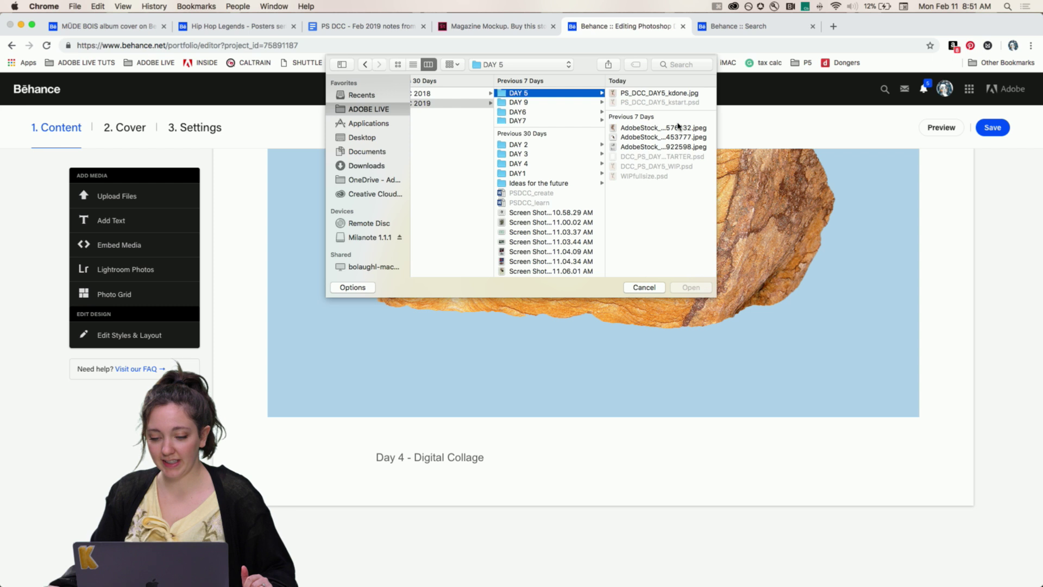
{"action": "left_click", "coordinate": [667, 93]}
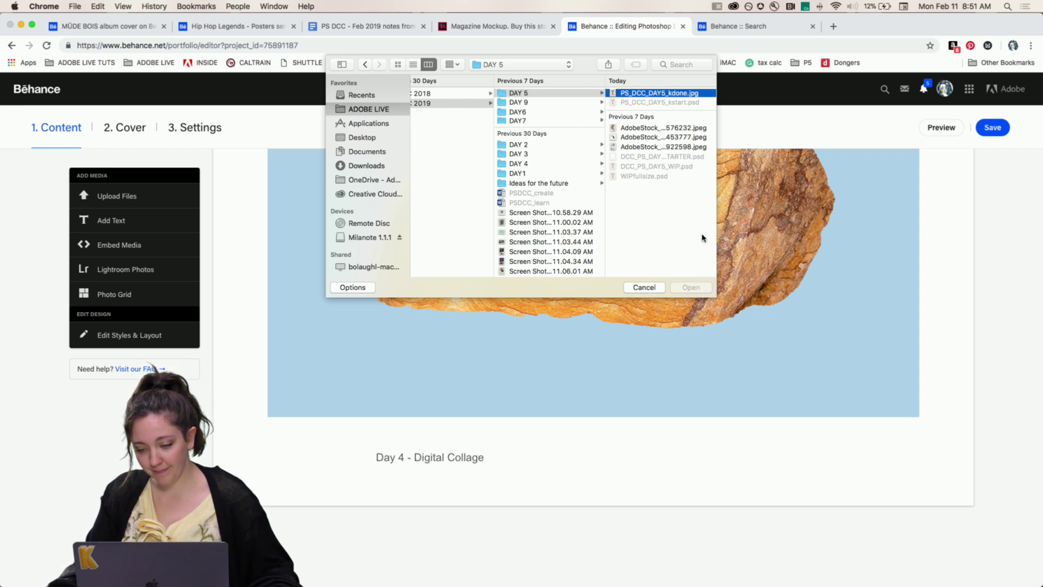
{"action": "left_click", "coordinate": [690, 287]}
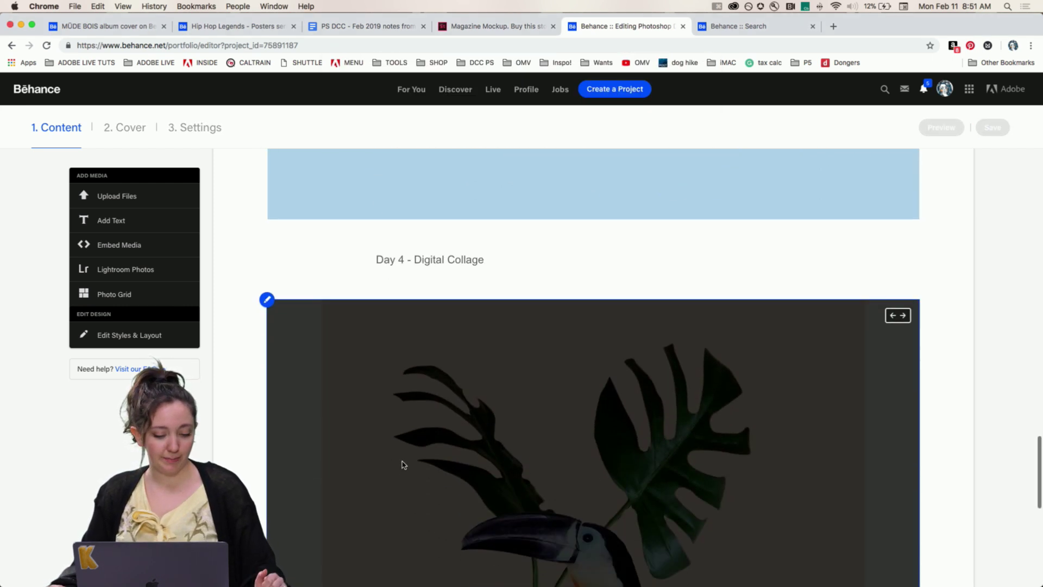
Add the text caption "Day 5 - Composite" below the uploaded toucan image
{"action": "scroll", "coordinate": [403, 464], "scroll_direction": "down", "scroll_amount": 5}
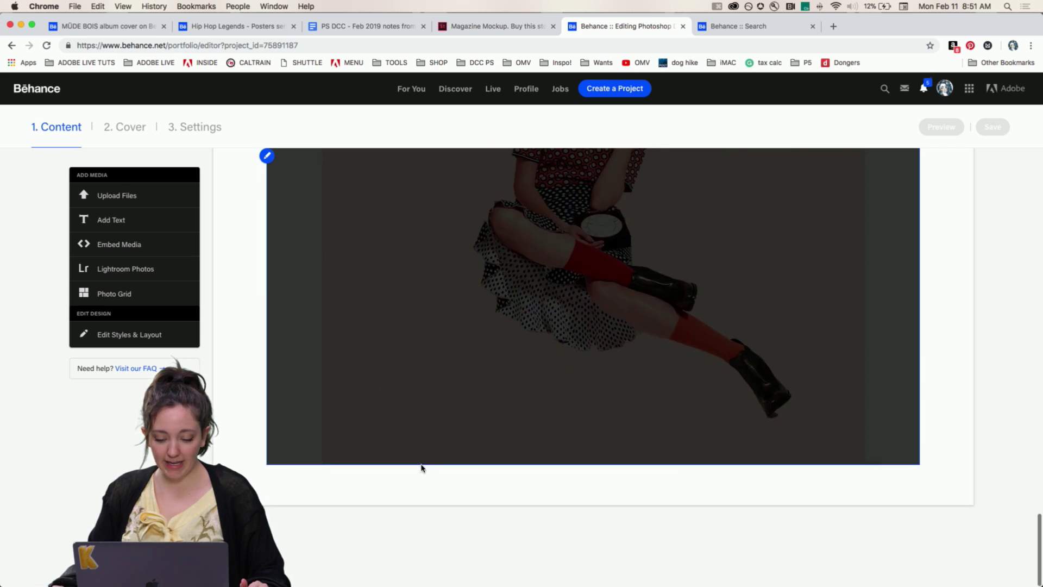
{"action": "left_click", "coordinate": [597, 482]}
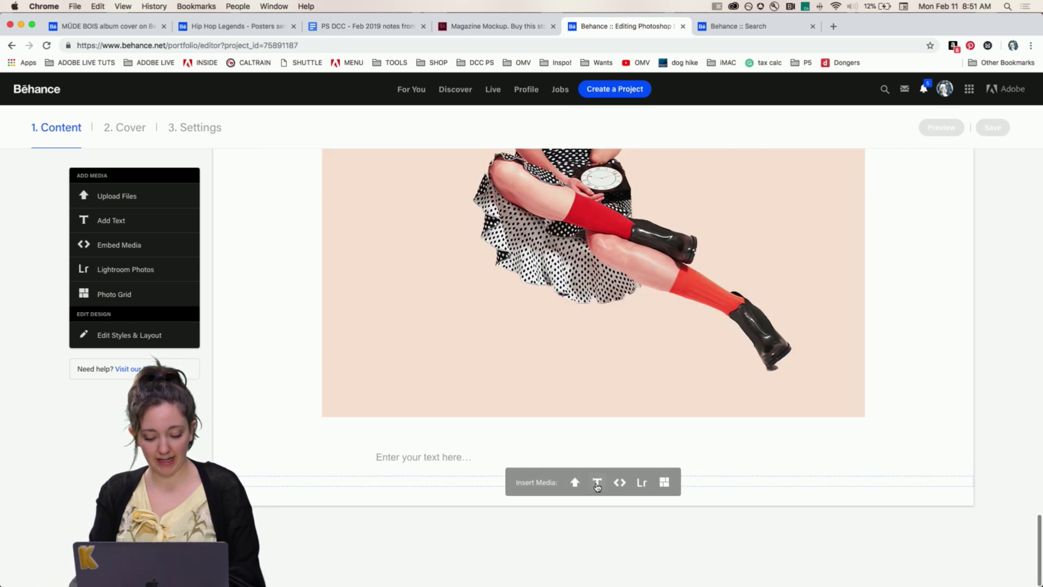
{"action": "type", "text": "Day 5 - Composite"}
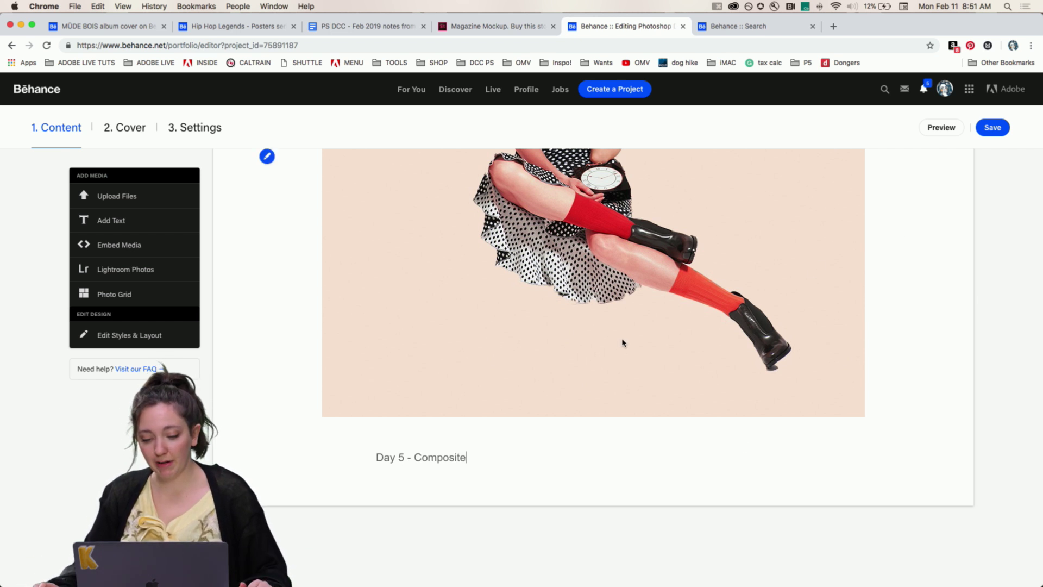
Check the keywords in the project's Discoverability settings and save the settings
{"action": "scroll", "coordinate": [608, 323], "scroll_direction": "up", "scroll_amount": 3}
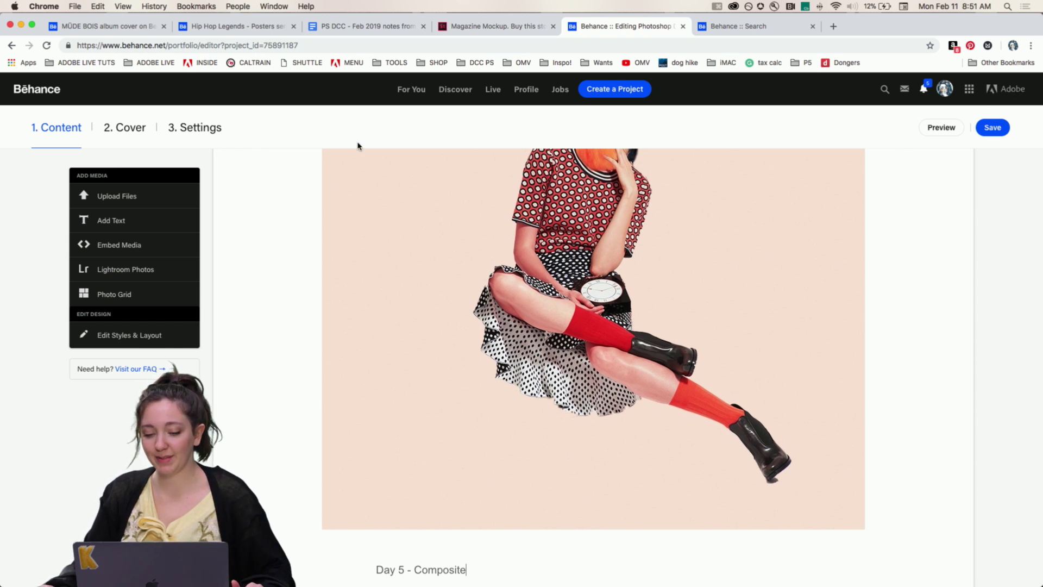
{"action": "left_click", "coordinate": [189, 129]}
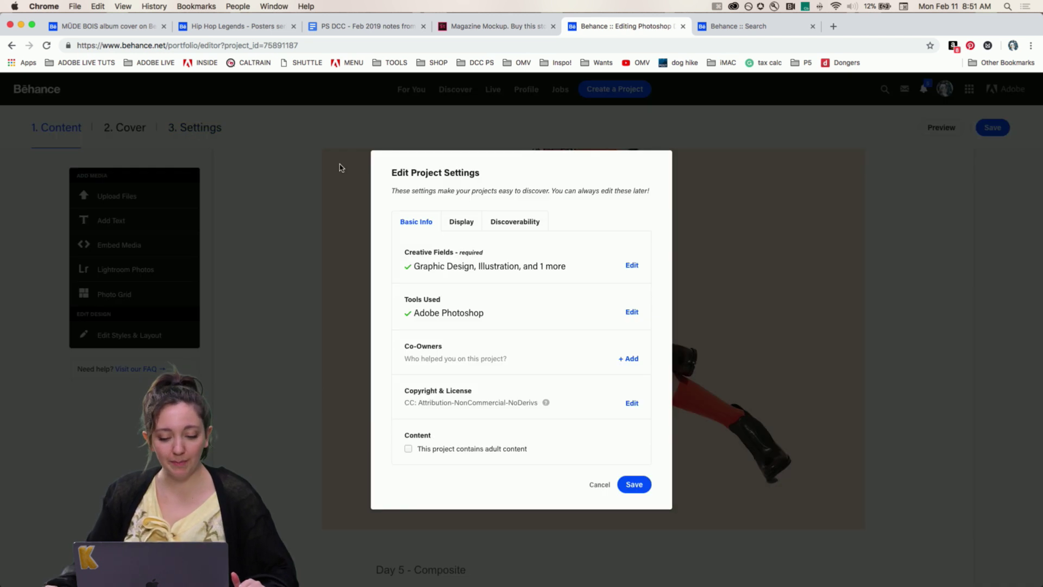
{"action": "left_click", "coordinate": [516, 224]}
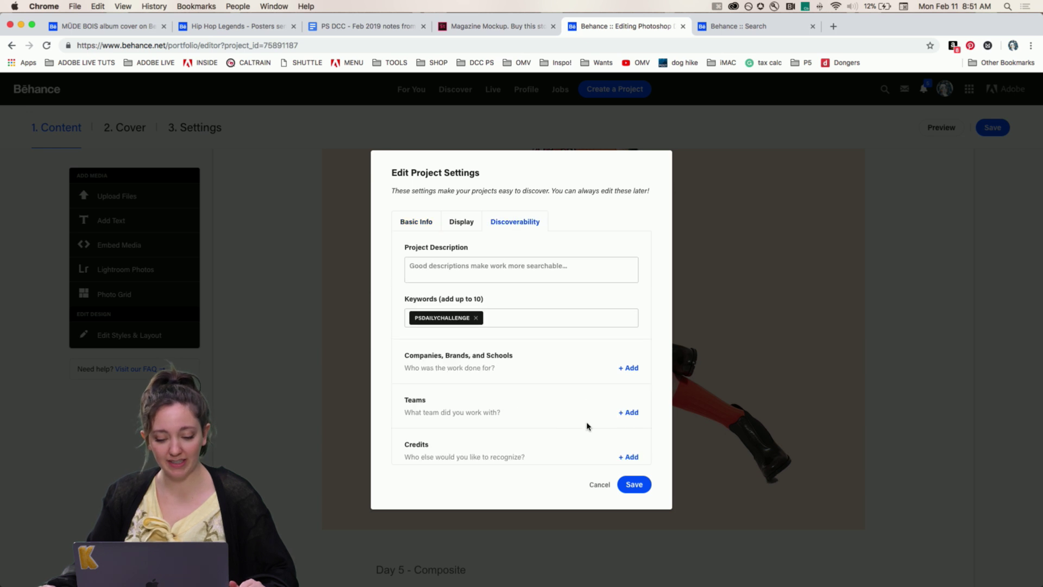
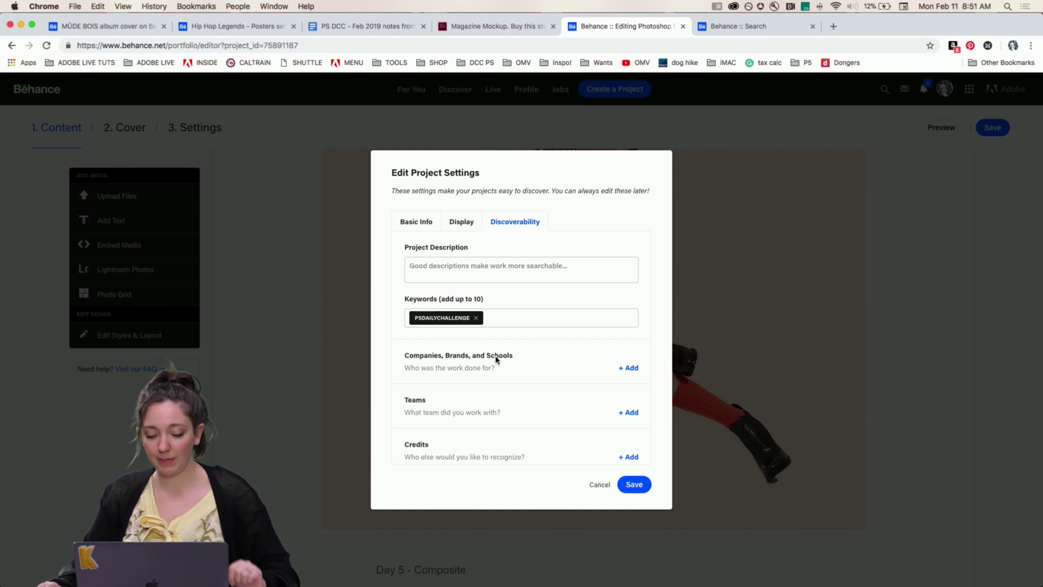
{"action": "left_click", "coordinate": [634, 483]}
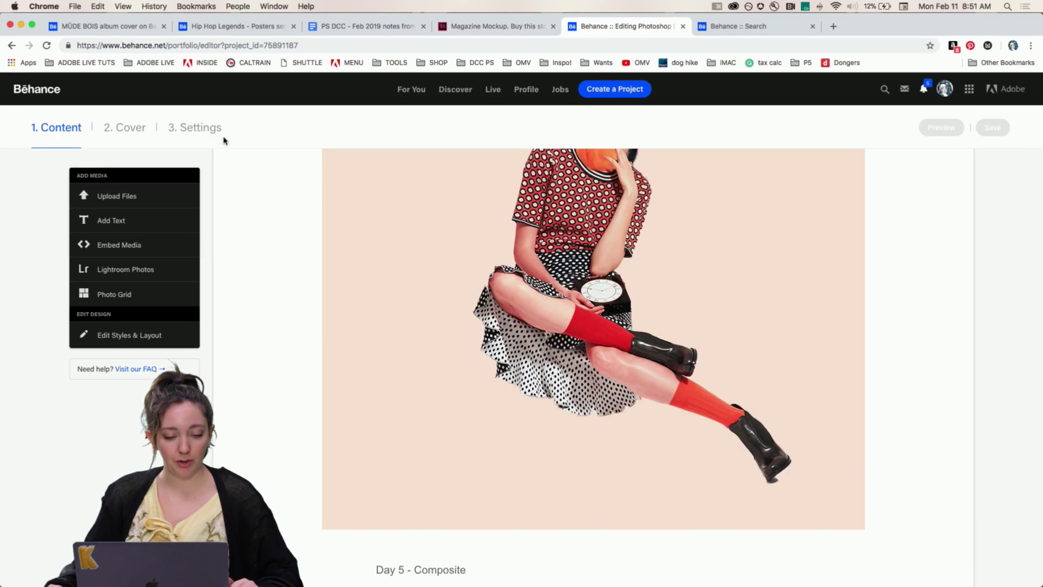
{"action": "left_click", "coordinate": [196, 129]}
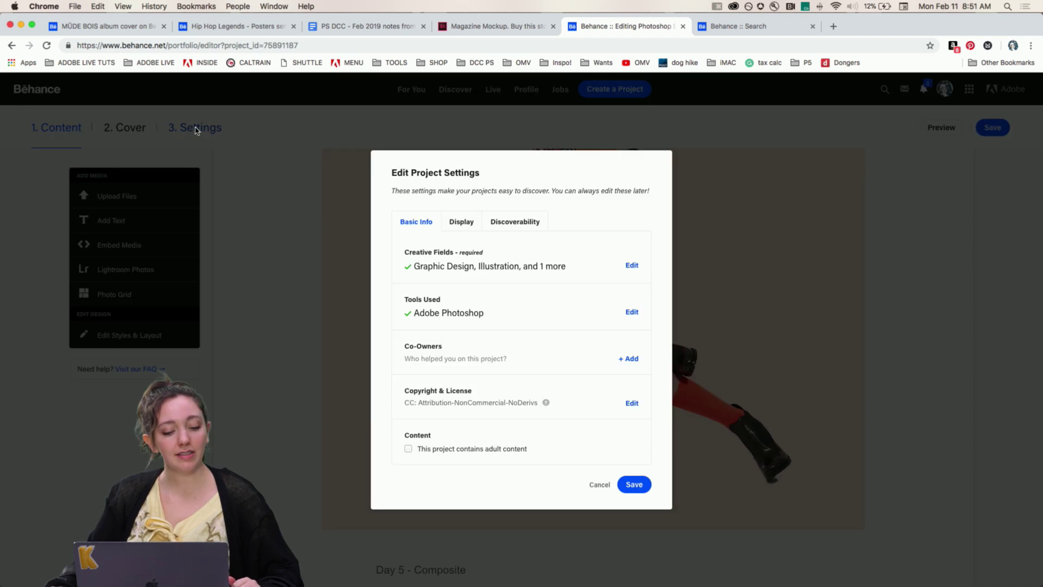
{"action": "left_click", "coordinate": [512, 222]}
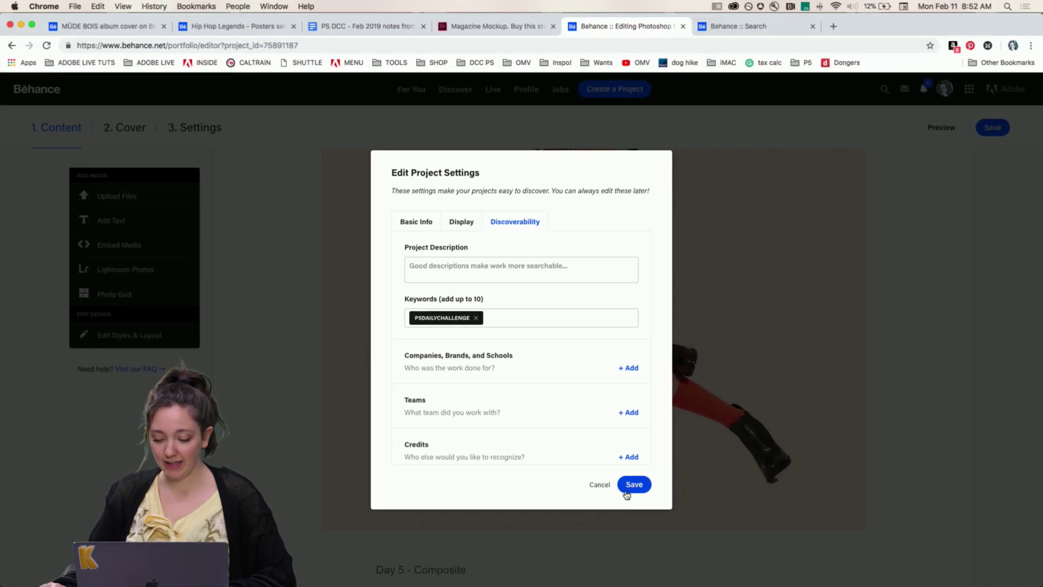
{"action": "left_click", "coordinate": [630, 488]}
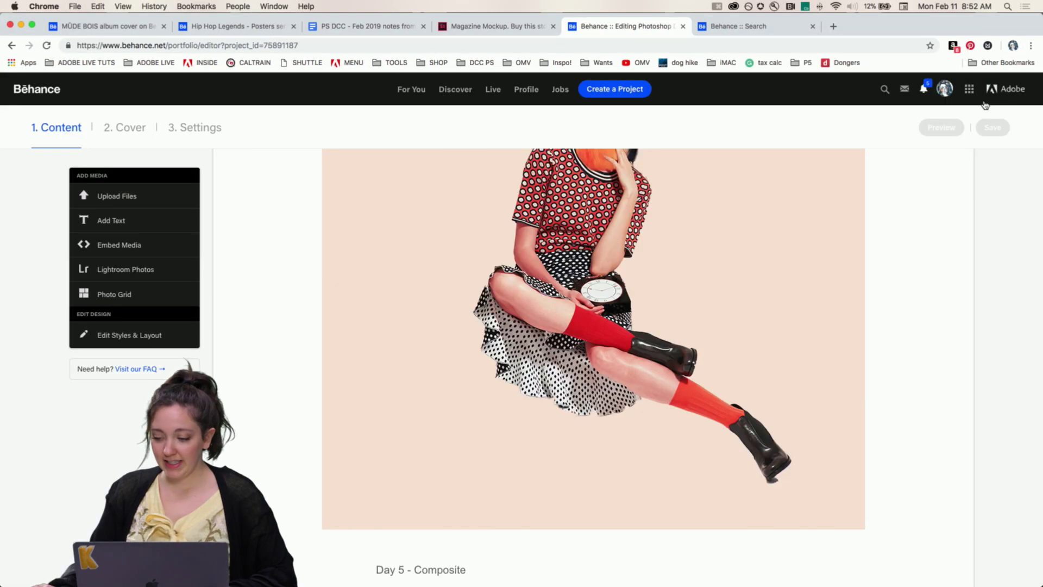
Save the edited project and return to the Behance profile page
{"action": "left_click", "coordinate": [998, 127]}
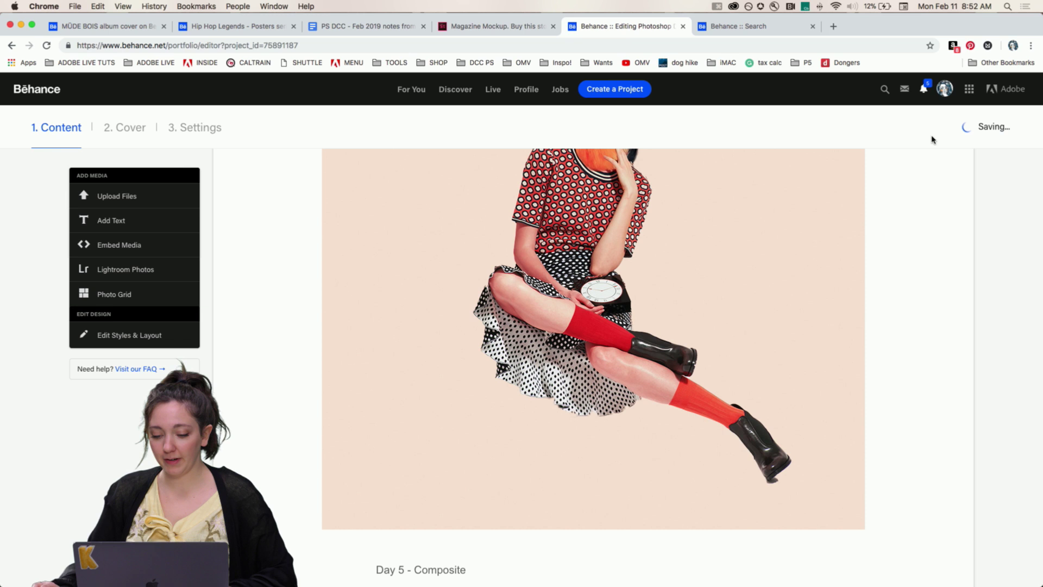
{"action": "left_click", "coordinate": [945, 89]}
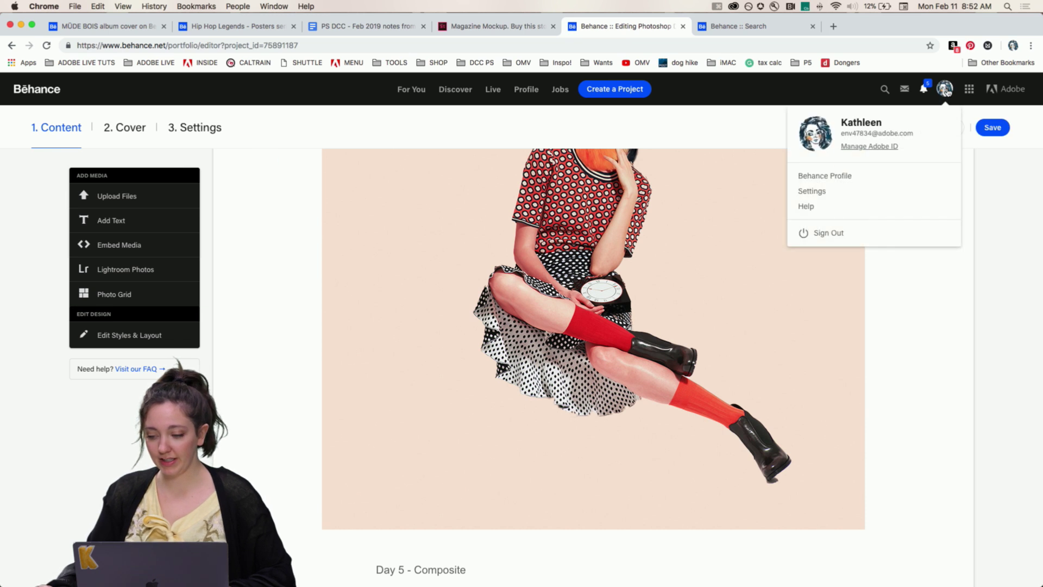
{"action": "left_click", "coordinate": [844, 175]}
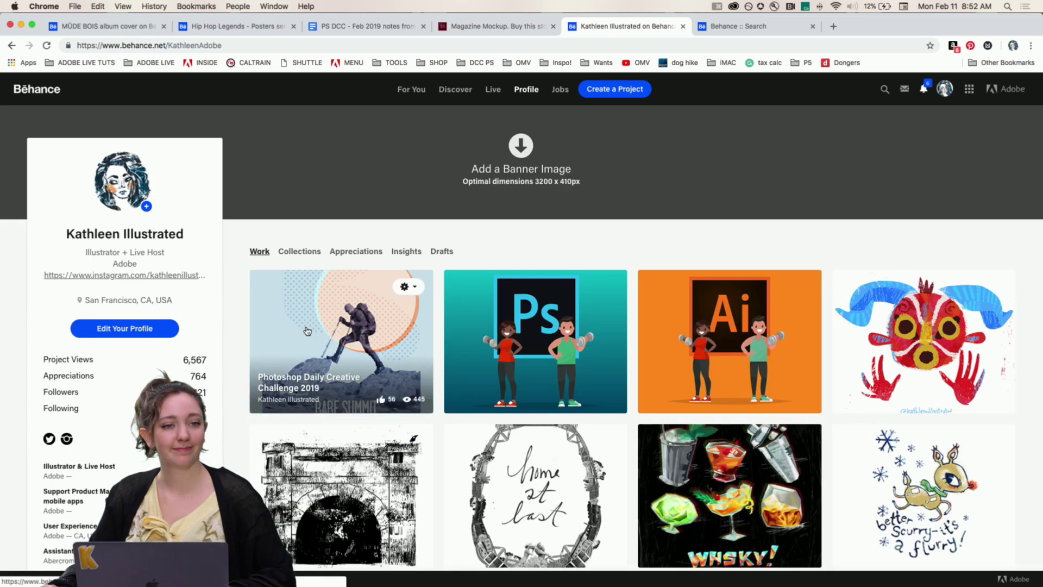
View the published Photoshop Daily Creative Challenge 2019 project and examine its Day 5 composite and caption
{"action": "left_click", "coordinate": [307, 331]}
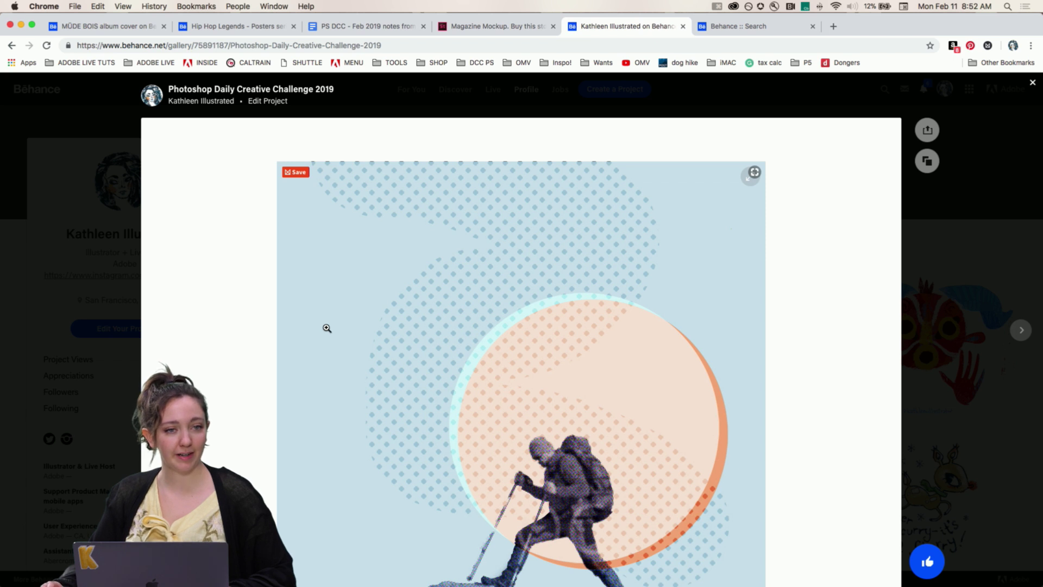
{"action": "scroll", "coordinate": [444, 302], "scroll_direction": "down", "scroll_amount": 3}
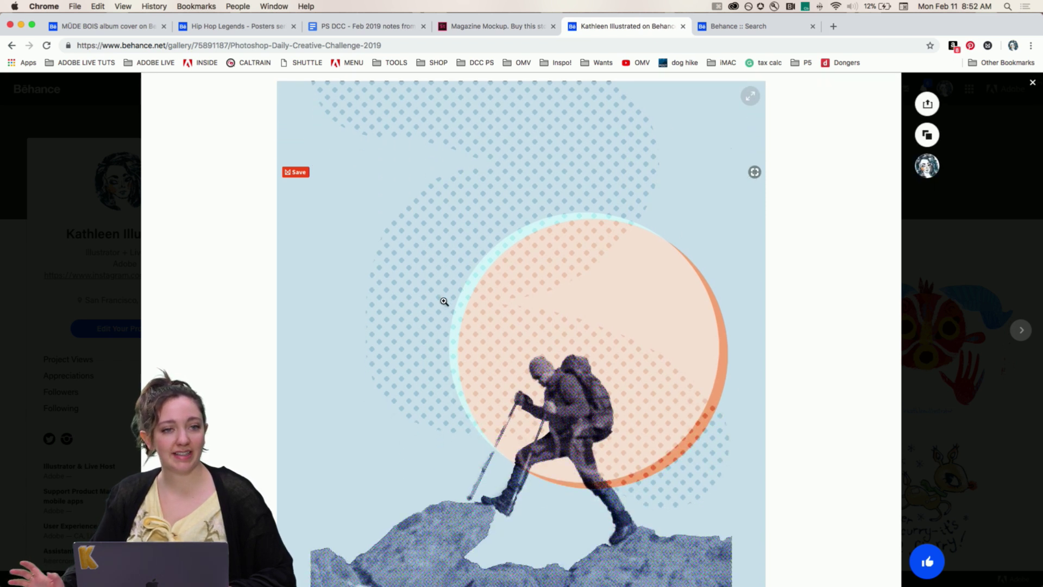
{"action": "scroll", "coordinate": [445, 302], "scroll_direction": "down", "scroll_amount": 10}
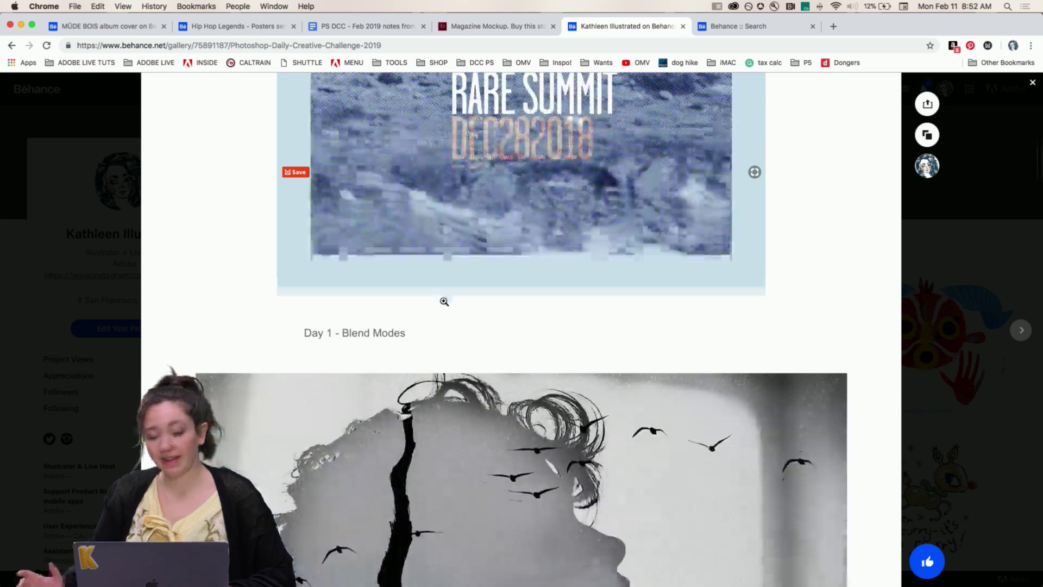
{"action": "scroll", "coordinate": [445, 304], "scroll_direction": "down", "scroll_amount": 20}
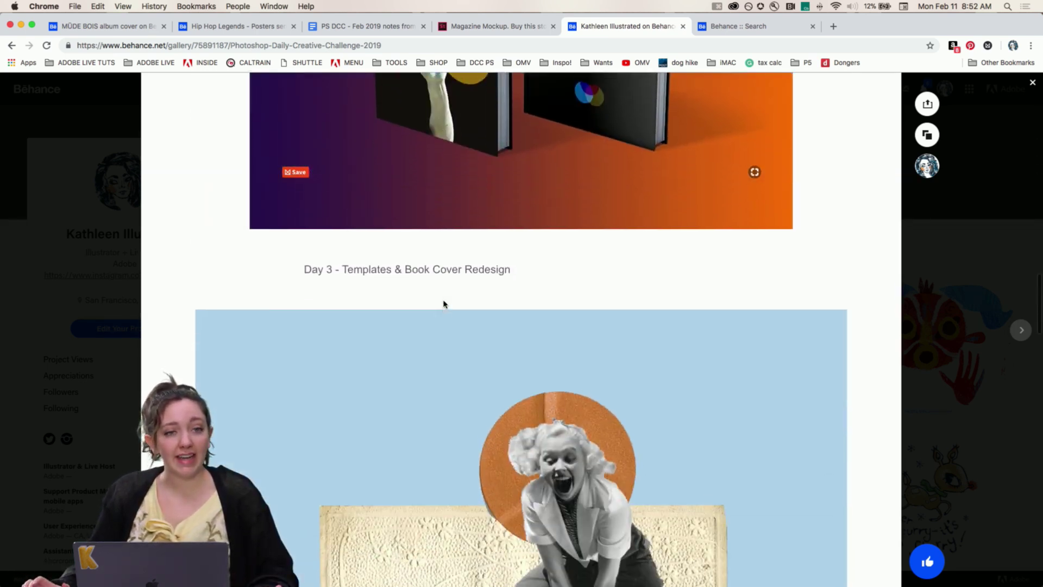
{"action": "scroll", "coordinate": [445, 304], "scroll_direction": "down", "scroll_amount": 20}
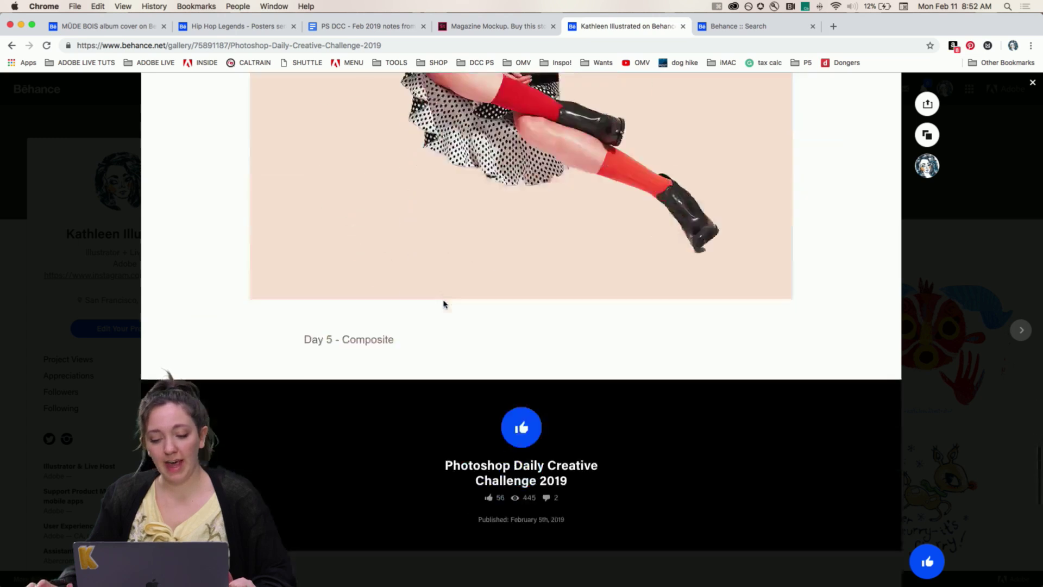
{"action": "scroll", "coordinate": [444, 304], "scroll_direction": "down", "scroll_amount": 1}
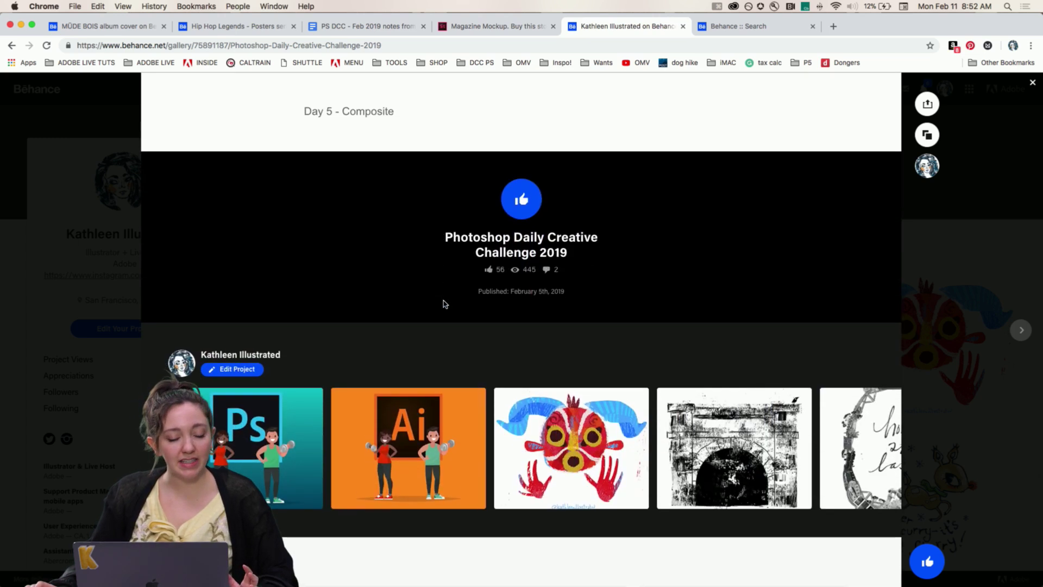
{"action": "scroll", "coordinate": [444, 299], "scroll_direction": "up", "scroll_amount": 12}
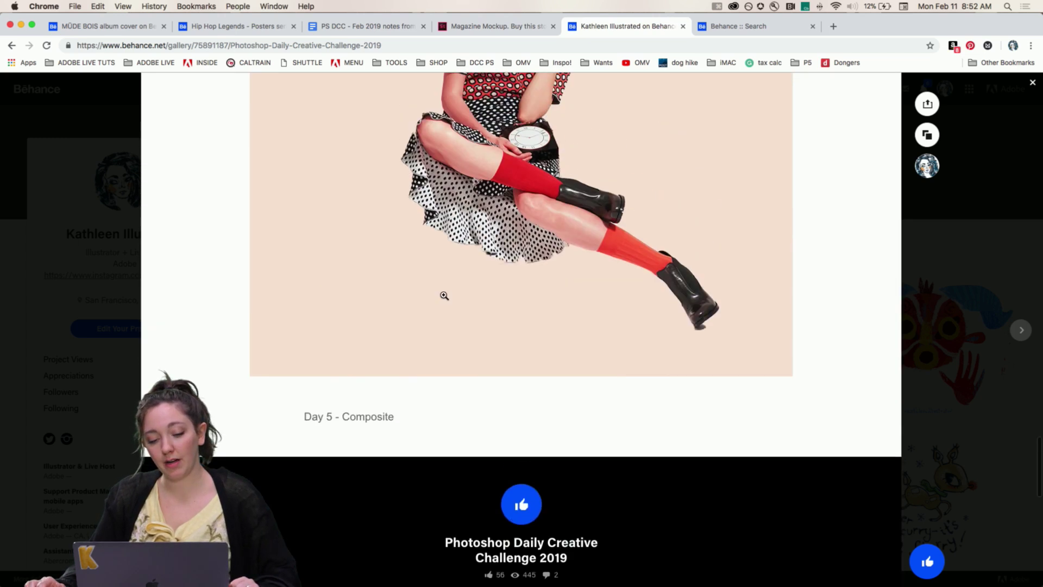
{"action": "scroll", "coordinate": [443, 295], "scroll_direction": "up", "scroll_amount": 1}
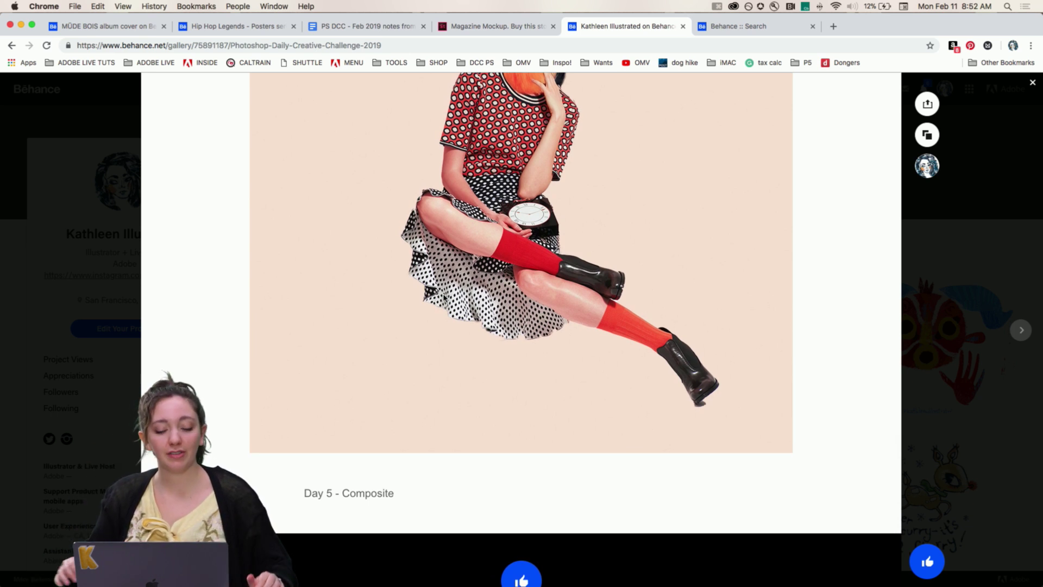
{"action": "scroll", "coordinate": [444, 297], "scroll_direction": "up", "scroll_amount": 6}
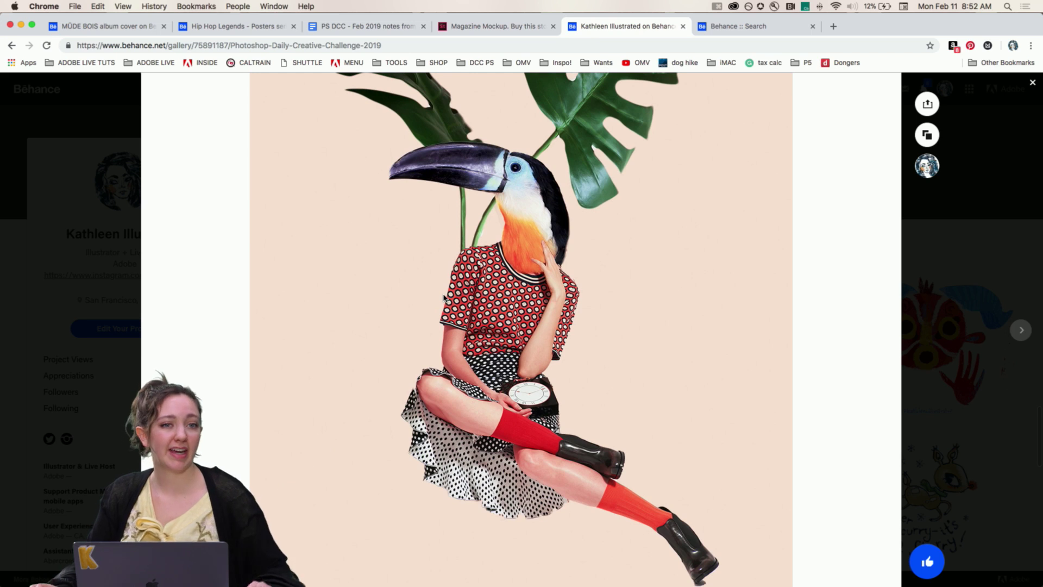
{"action": "scroll", "coordinate": [599, 307], "scroll_direction": "up", "scroll_amount": 3}
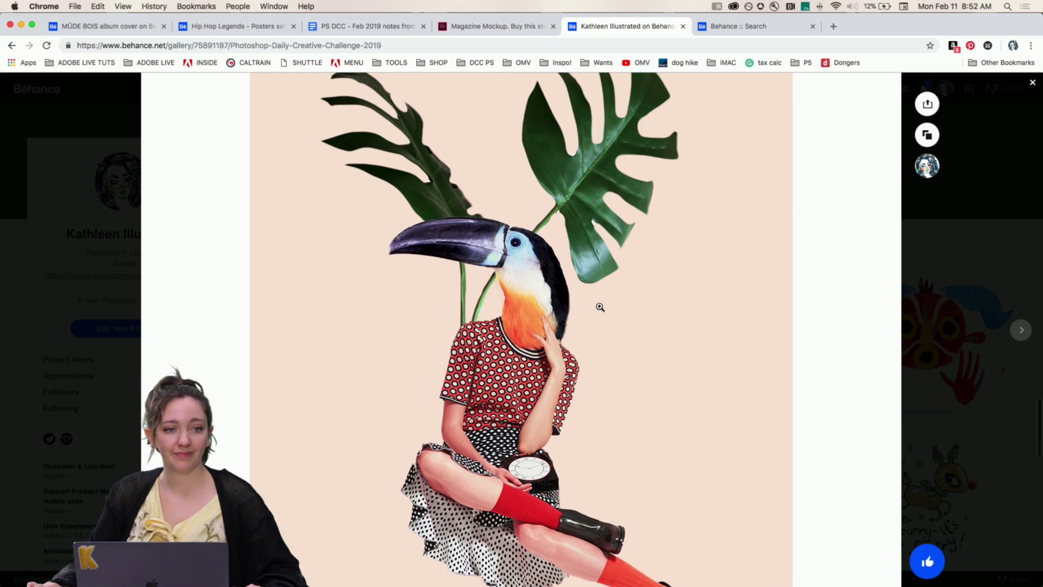
Examine the published Day 5 composite in full, including its caption, and close the project to return to the profile
{"action": "scroll", "coordinate": [600, 307], "scroll_direction": "down", "scroll_amount": 7}
{"action": "scroll", "coordinate": [600, 307], "scroll_direction": "up", "scroll_amount": 5}
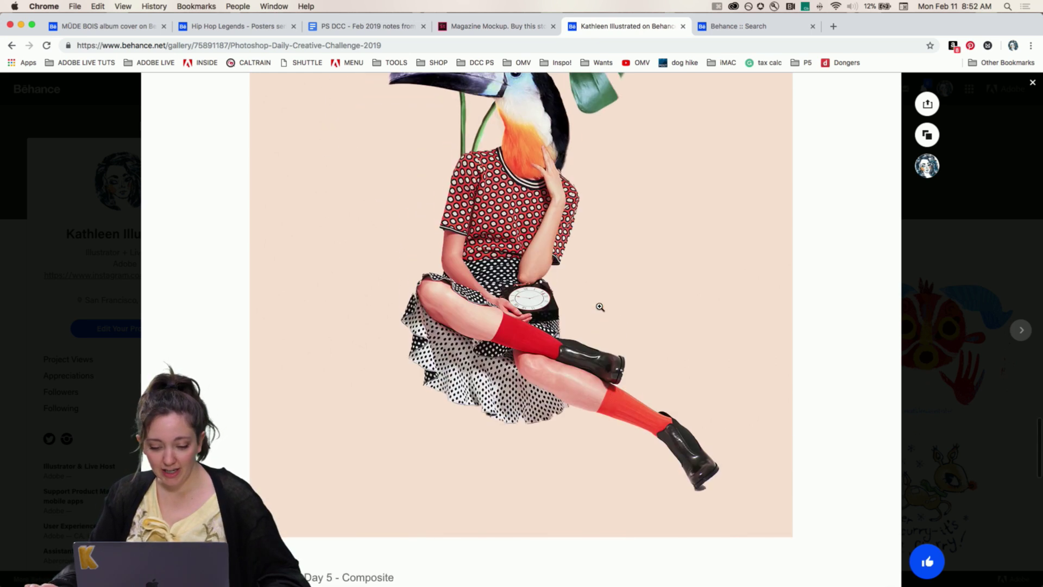
{"action": "scroll", "coordinate": [600, 307], "scroll_direction": "up", "scroll_amount": 2}
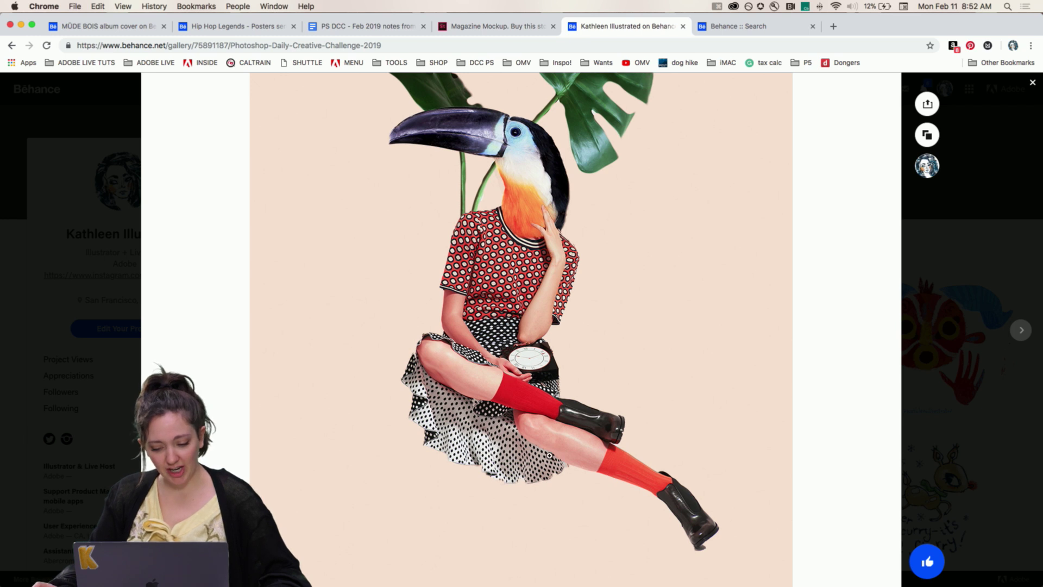
{"action": "scroll", "coordinate": [506, 354], "scroll_direction": "up", "scroll_amount": 4}
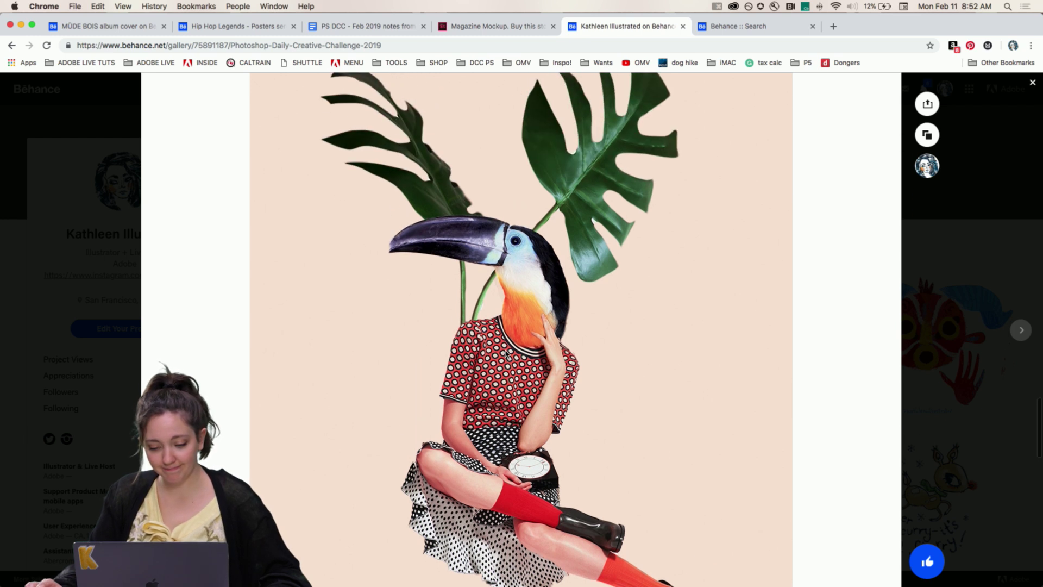
{"action": "left_click", "coordinate": [34, 313]}
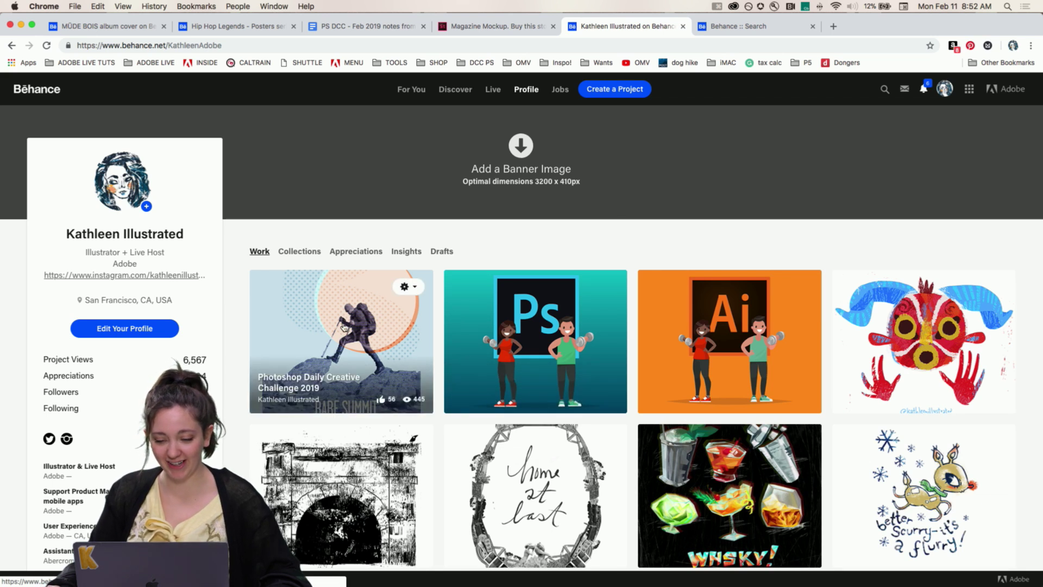
Refresh the Behance search results for the PSDAILYCHALLENGE tag and check the Most Recent sort option
{"action": "left_click", "coordinate": [724, 31]}
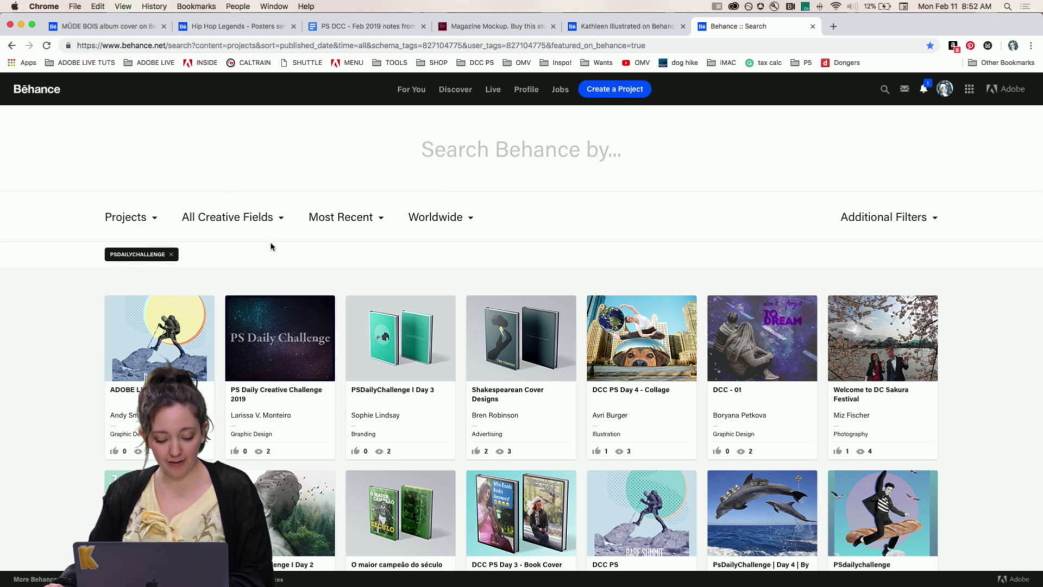
{"action": "key", "text": "super+r"}
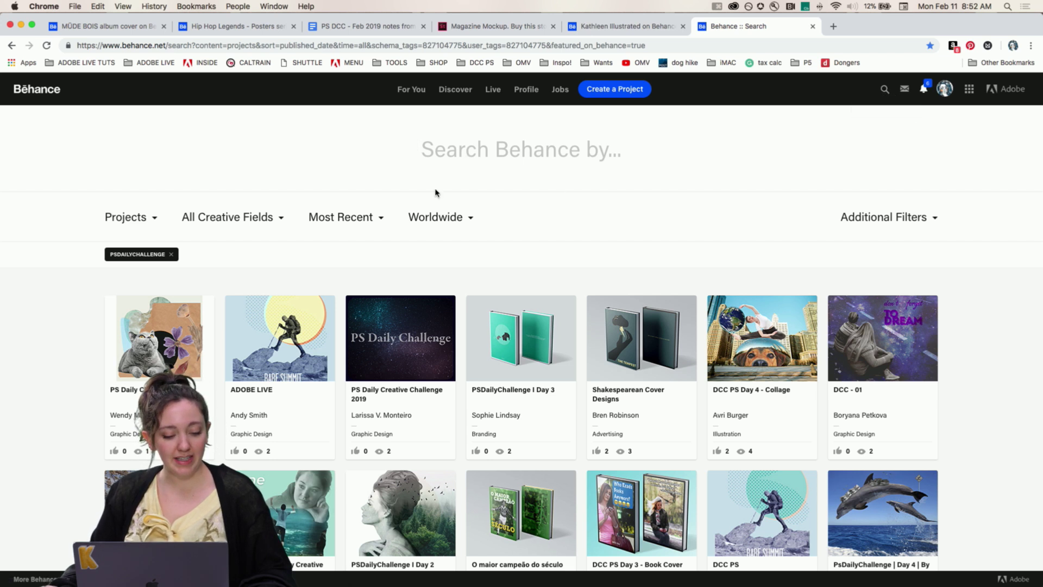
{"action": "left_click", "coordinate": [332, 218]}
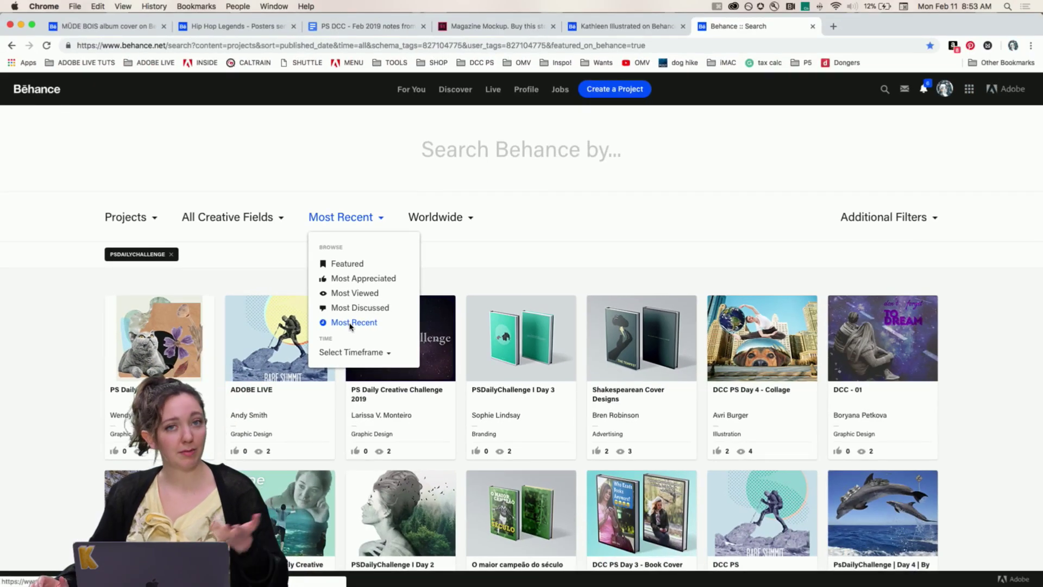
{"action": "left_click", "coordinate": [50, 343]}
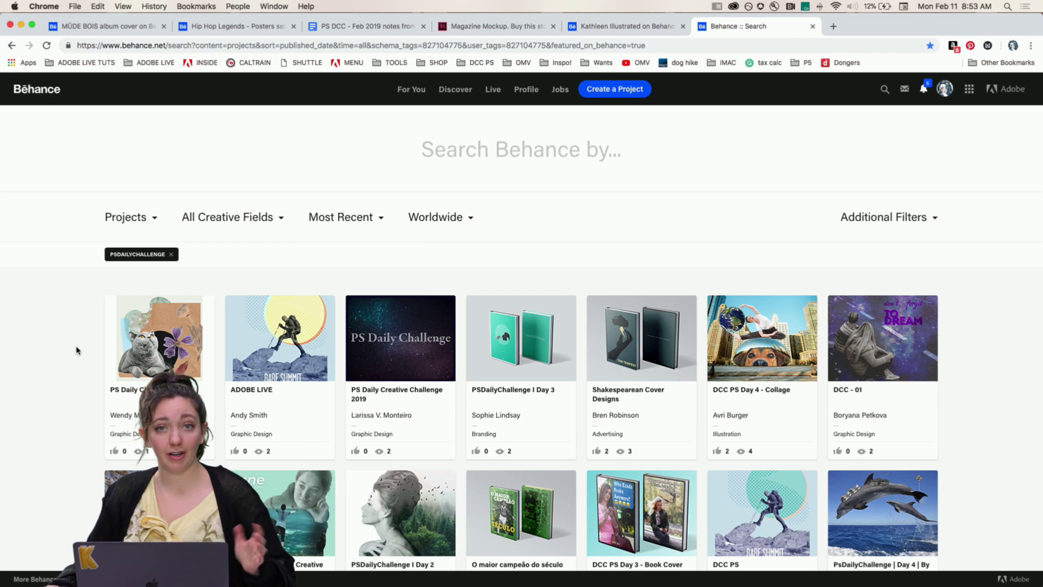
Browse the community projects tagged PSDAILYCHALLENGE and return to the newest submissions
{"action": "scroll", "coordinate": [77, 360], "scroll_direction": "down", "scroll_amount": 2}
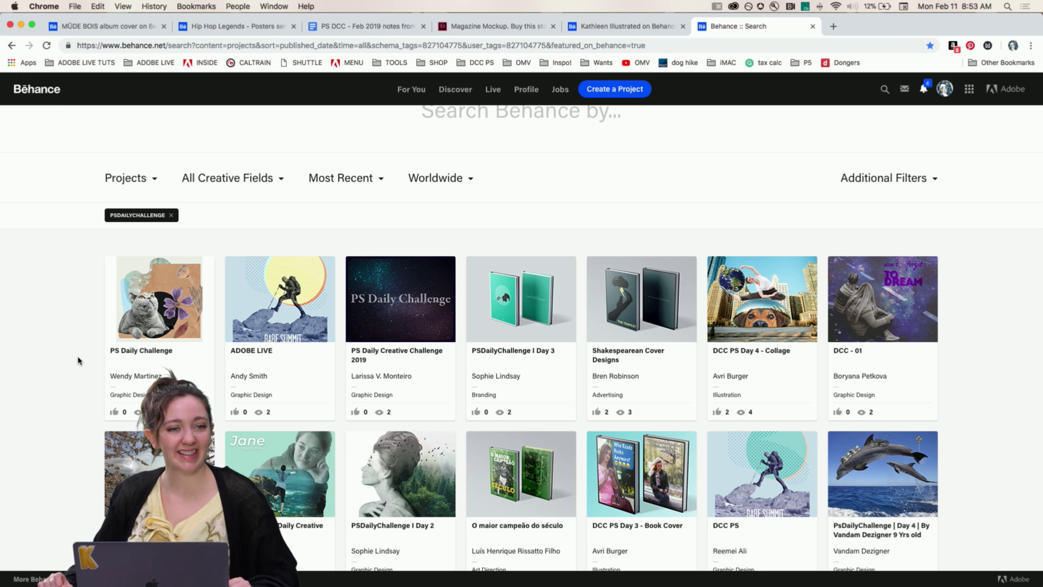
{"action": "scroll", "coordinate": [78, 360], "scroll_direction": "down", "scroll_amount": 2}
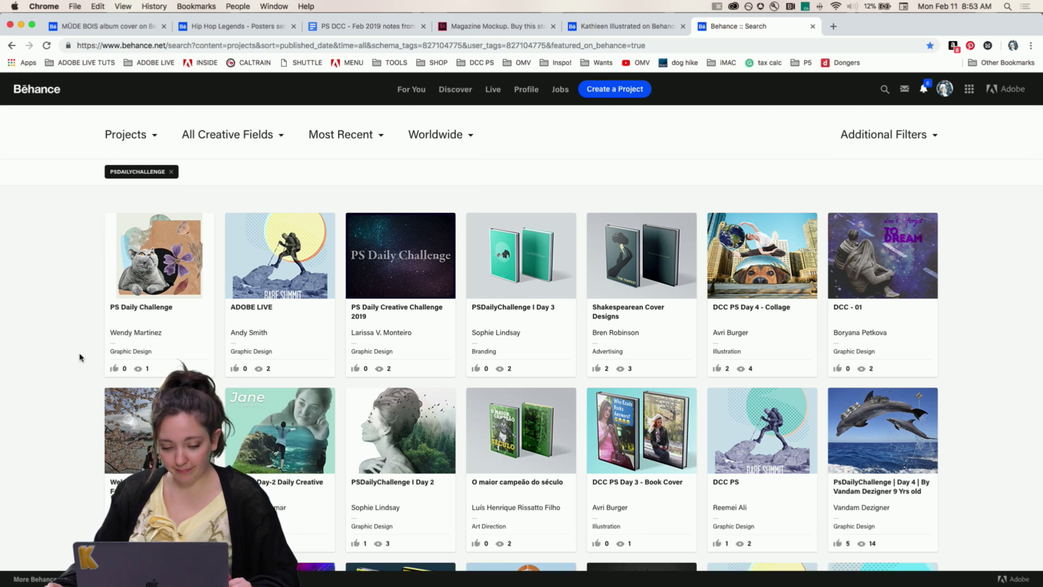
{"action": "scroll", "coordinate": [80, 357], "scroll_direction": "down", "scroll_amount": 3}
{"action": "scroll", "coordinate": [80, 357], "scroll_direction": "down", "scroll_amount": 20}
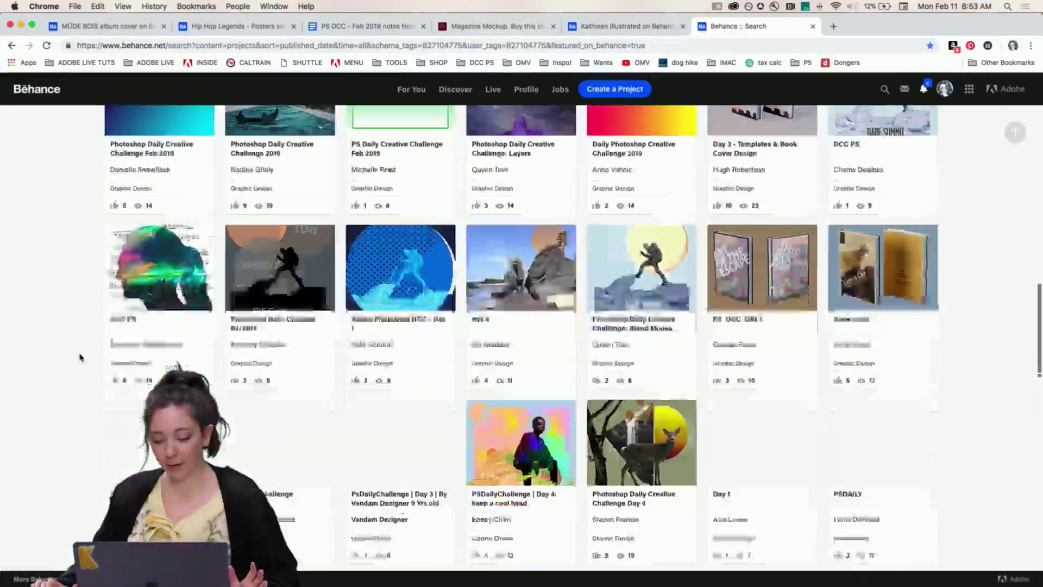
{"action": "scroll", "coordinate": [79, 357], "scroll_direction": "down", "scroll_amount": 15}
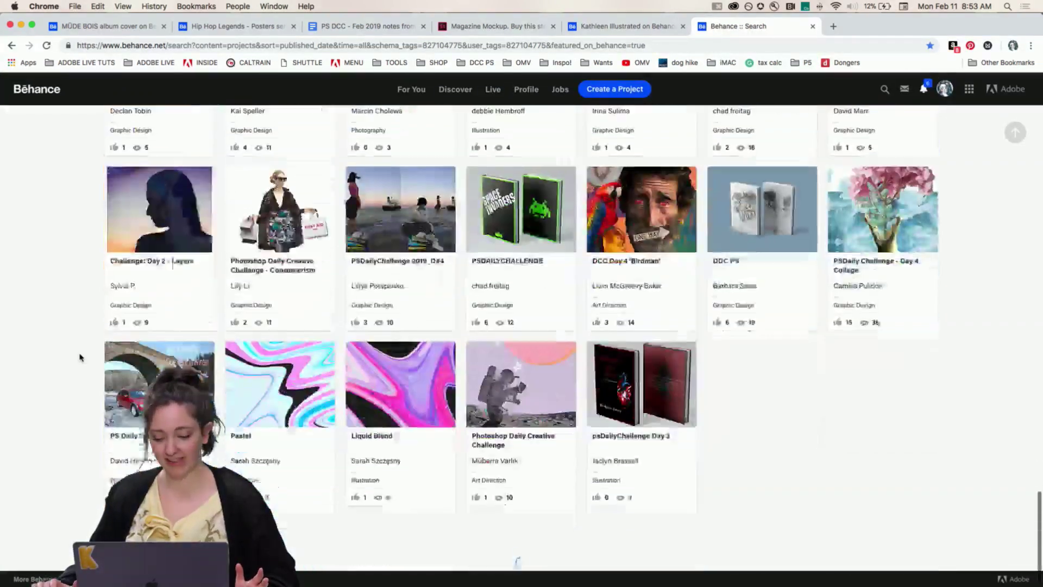
{"action": "scroll", "coordinate": [80, 357], "scroll_direction": "down", "scroll_amount": 1}
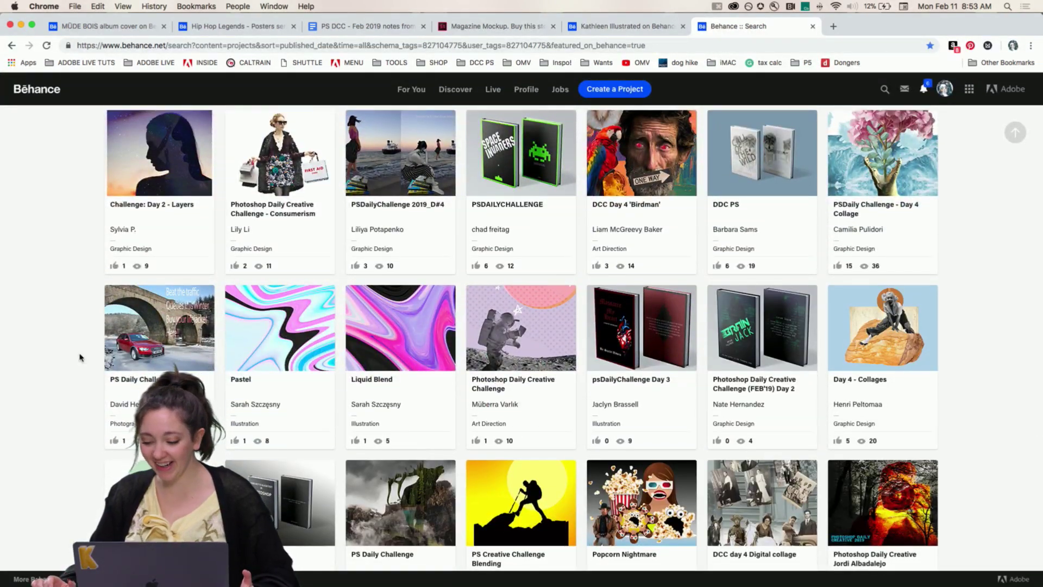
{"action": "scroll", "coordinate": [76, 338], "scroll_direction": "down", "scroll_amount": 3}
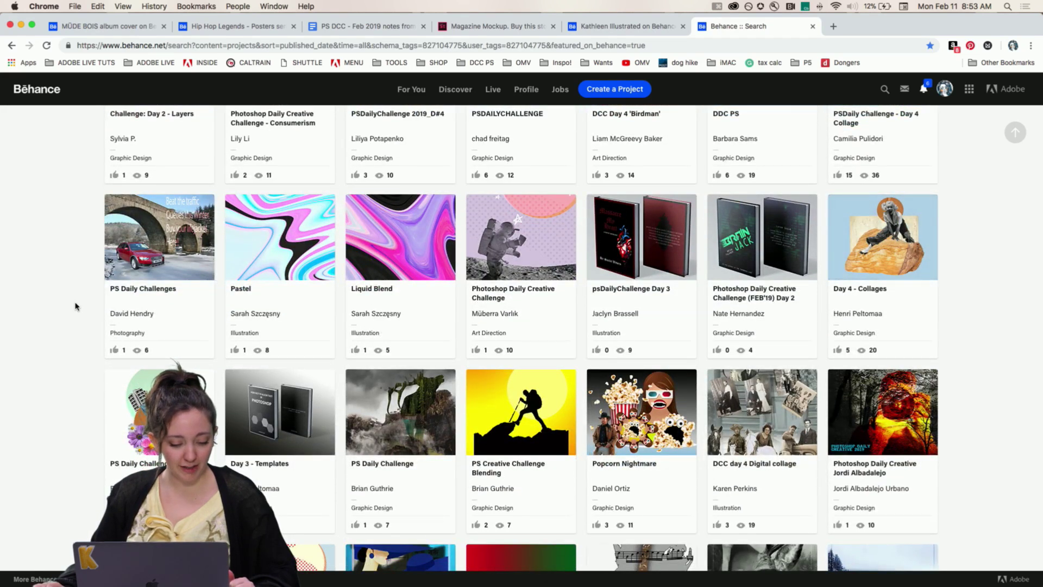
{"action": "scroll", "coordinate": [75, 303], "scroll_direction": "down", "scroll_amount": 5}
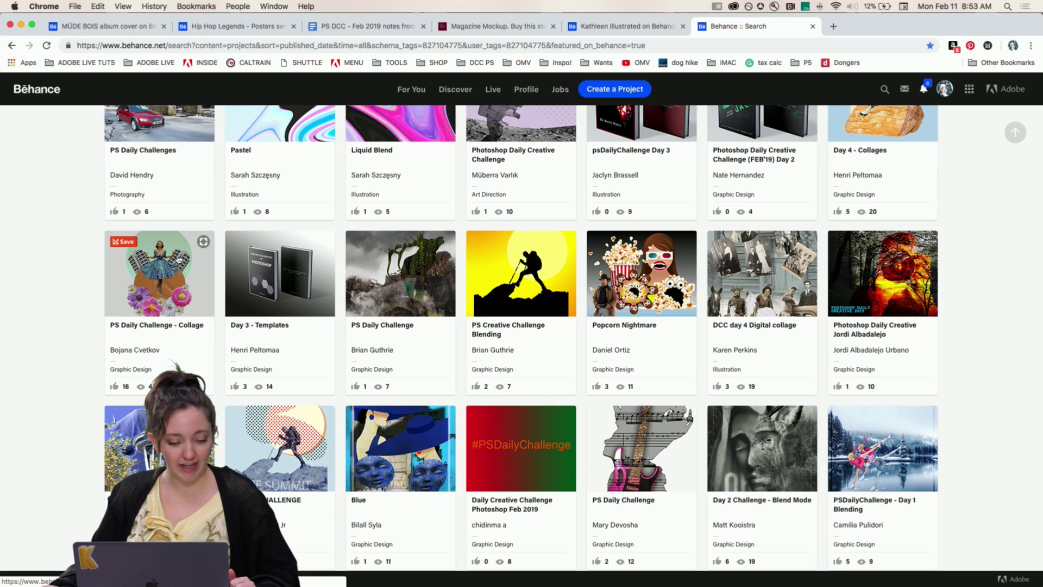
{"action": "scroll", "coordinate": [69, 333], "scroll_direction": "down", "scroll_amount": 15}
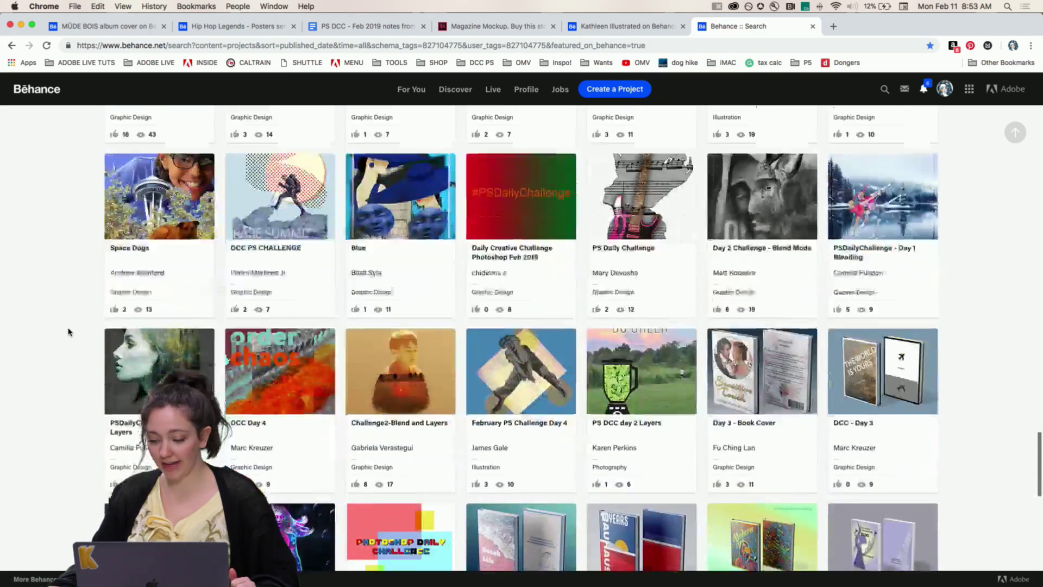
{"action": "scroll", "coordinate": [69, 331], "scroll_direction": "down", "scroll_amount": 8}
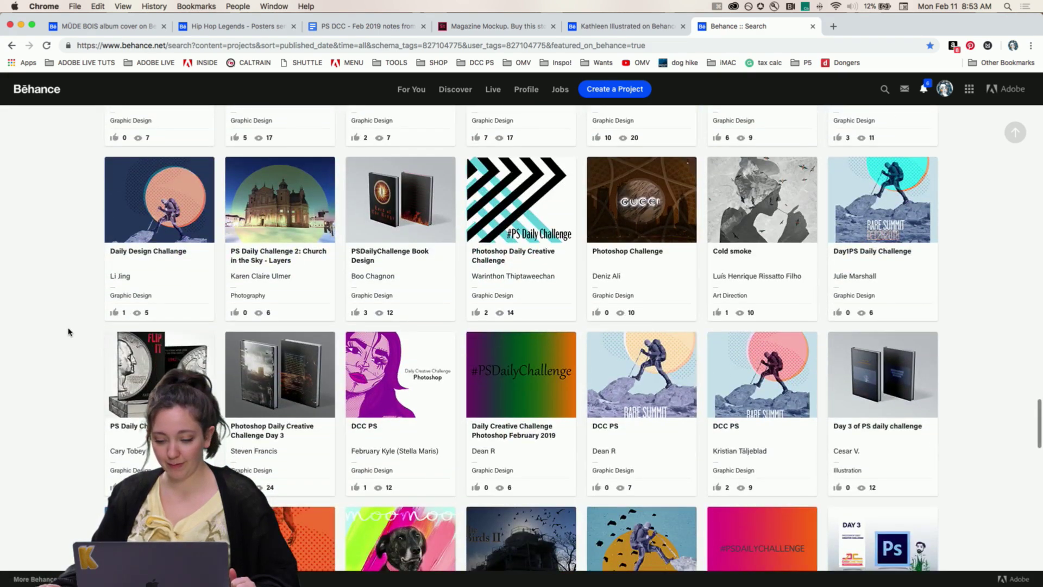
{"action": "scroll", "coordinate": [69, 326], "scroll_direction": "up", "scroll_amount": 20}
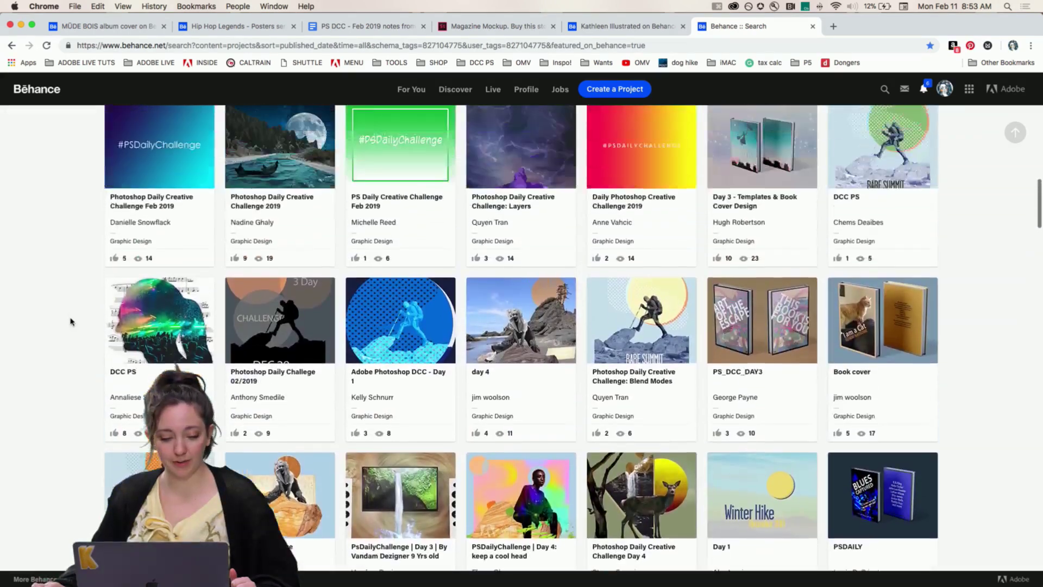
{"action": "scroll", "coordinate": [70, 321], "scroll_direction": "up", "scroll_amount": 15}
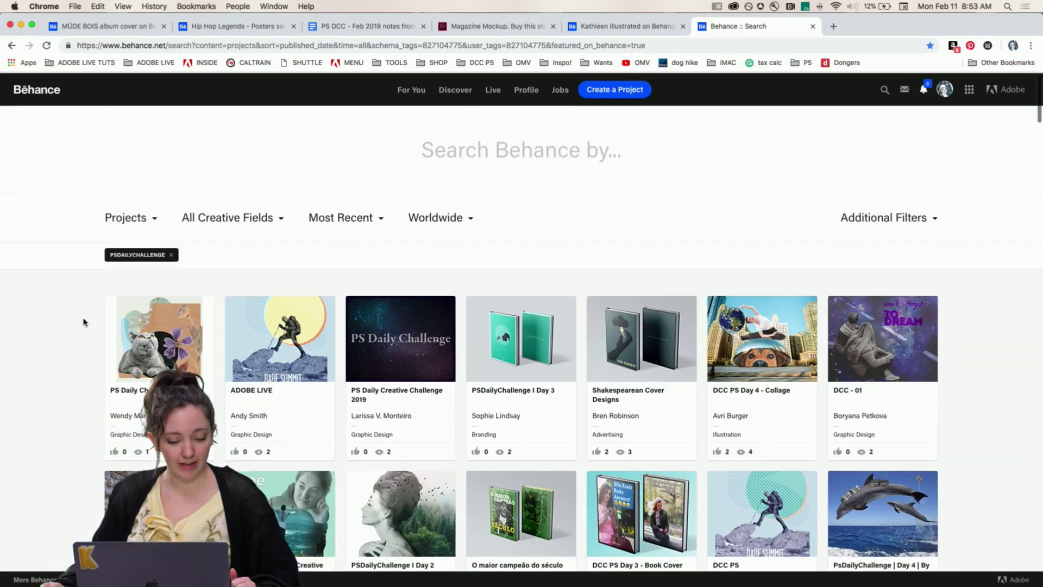
Open the newest PS Daily Challenge project and examine its entries from blend modes through the #4 Digital Collage
{"action": "left_click", "coordinate": [158, 334]}
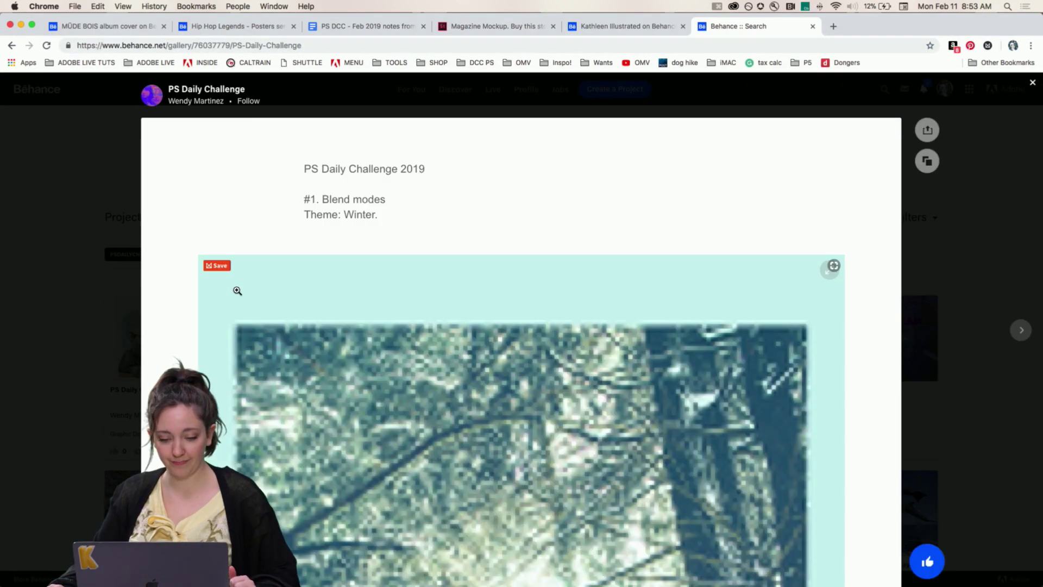
{"action": "scroll", "coordinate": [385, 260], "scroll_direction": "down", "scroll_amount": 10}
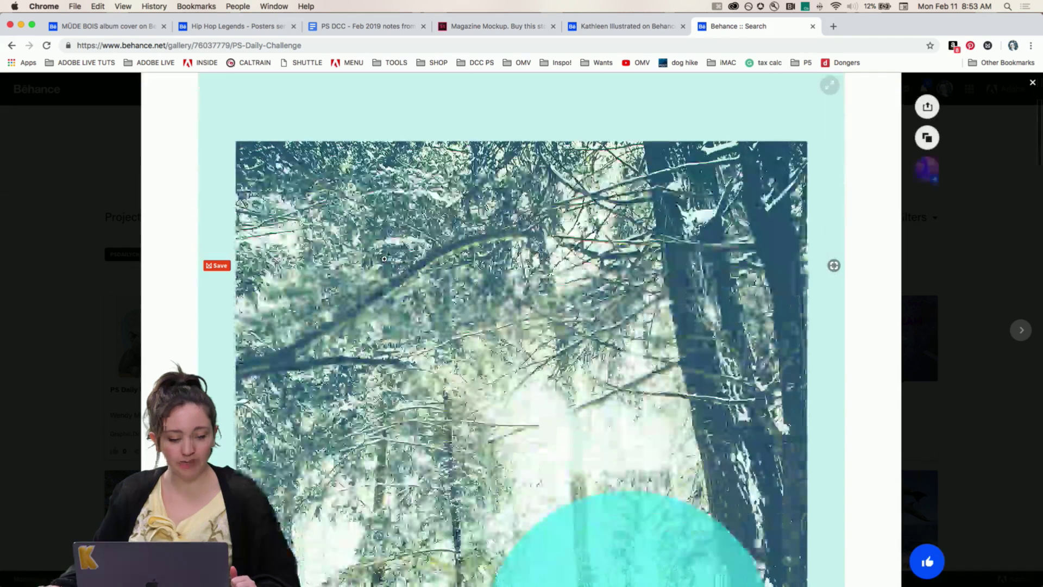
{"action": "scroll", "coordinate": [385, 260], "scroll_direction": "down", "scroll_amount": 15}
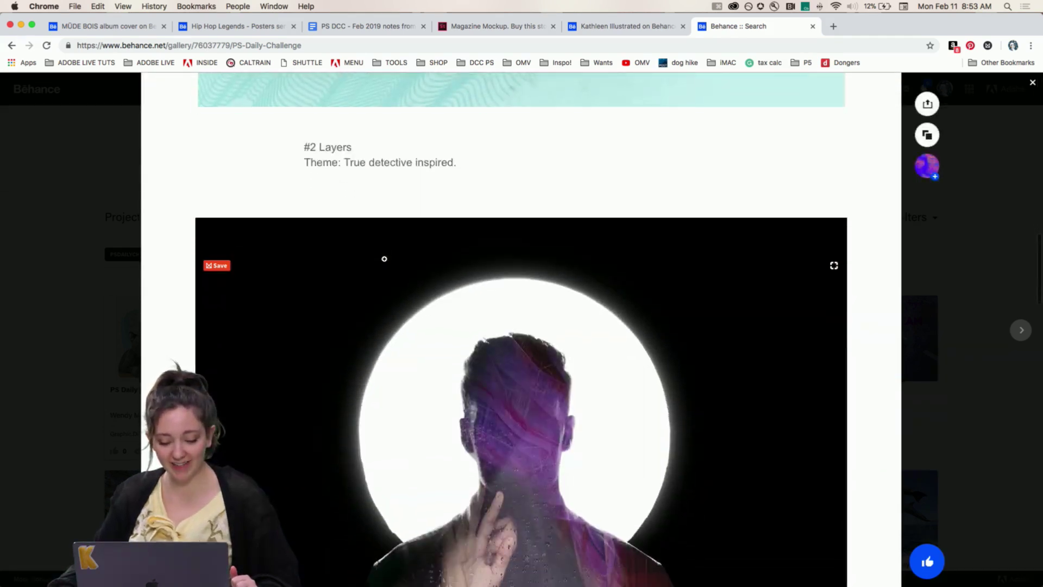
{"action": "scroll", "coordinate": [384, 259], "scroll_direction": "down", "scroll_amount": 6}
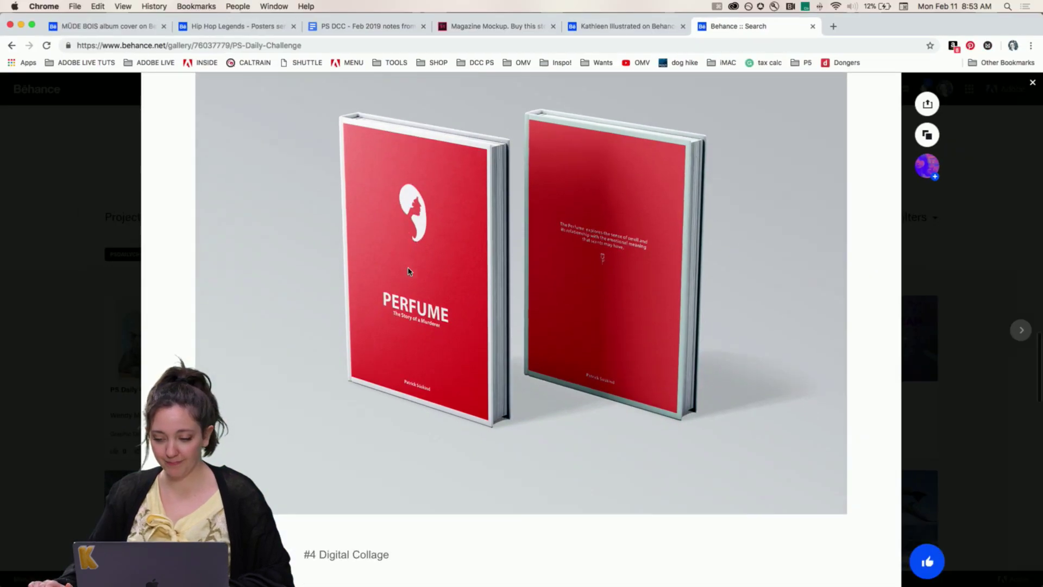
{"action": "scroll", "coordinate": [425, 337], "scroll_direction": "down", "scroll_amount": 10}
{"action": "scroll", "coordinate": [408, 270], "scroll_direction": "up", "scroll_amount": 4}
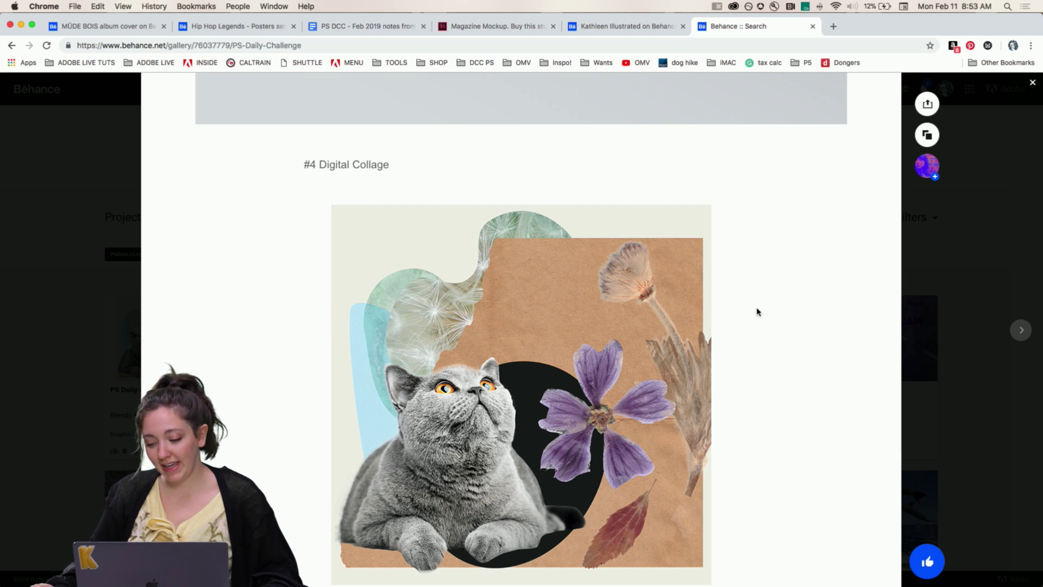
{"action": "scroll", "coordinate": [272, 301], "scroll_direction": "down", "scroll_amount": 2}
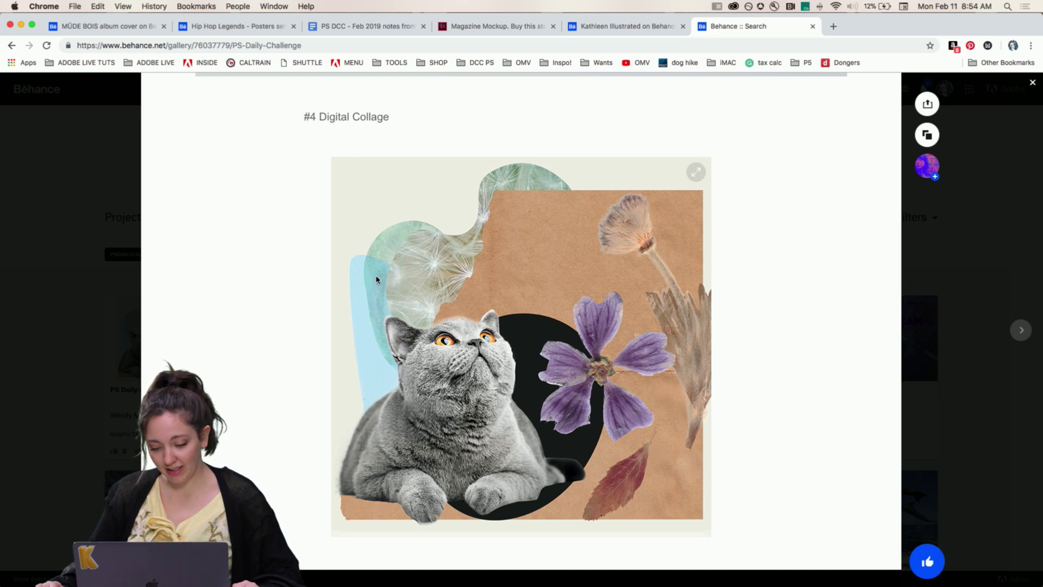
{"action": "scroll", "coordinate": [376, 280], "scroll_direction": "down", "scroll_amount": 2}
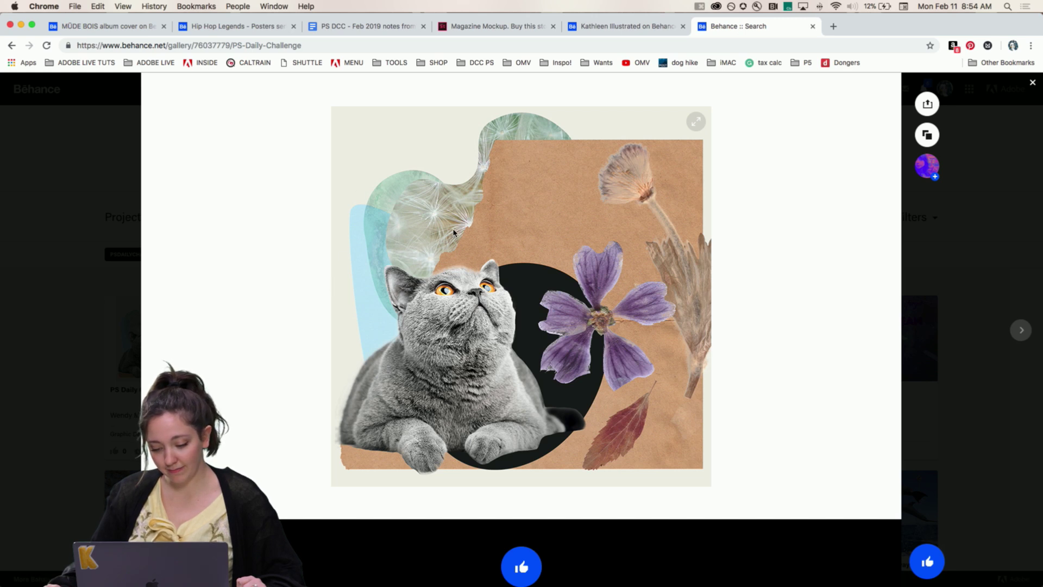
Post the comment "Love day 4 especially! the mix of organic and strong shapes is really striking." and appreciate the project
{"action": "scroll", "coordinate": [454, 233], "scroll_direction": "down", "scroll_amount": 15}
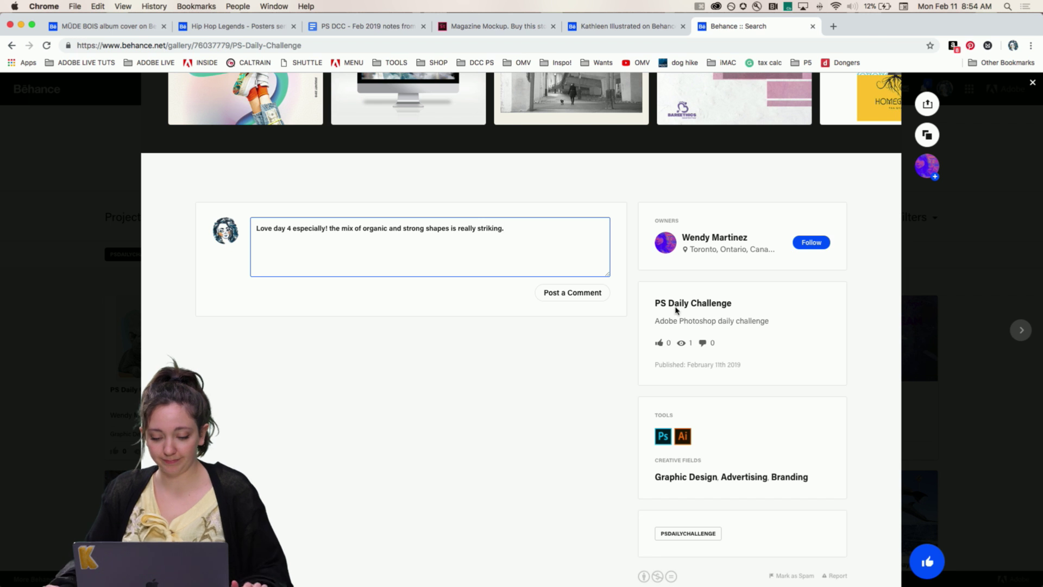
{"action": "left_click", "coordinate": [585, 296]}
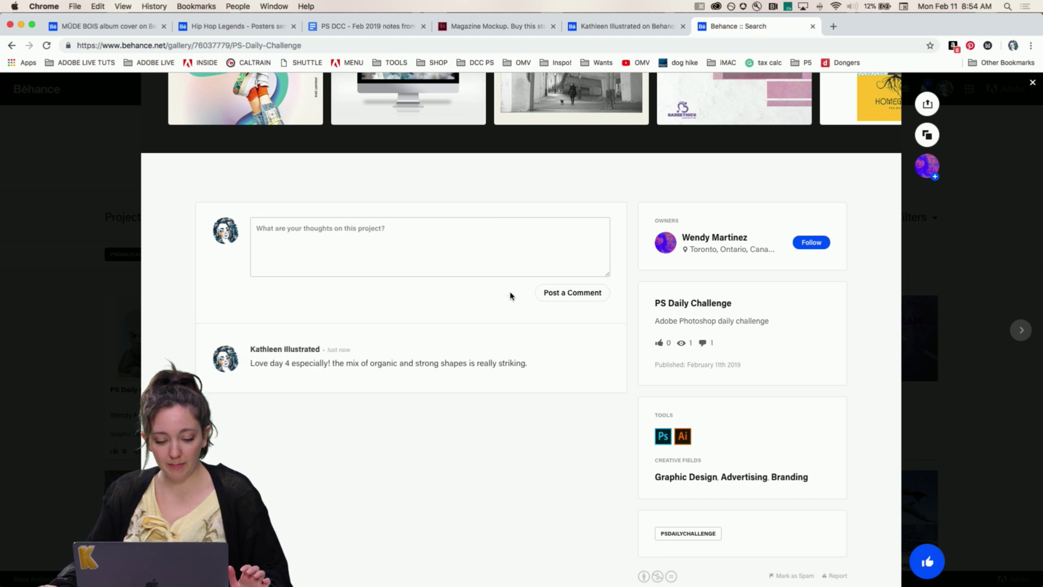
{"action": "scroll", "coordinate": [288, 309], "scroll_direction": "up", "scroll_amount": 3}
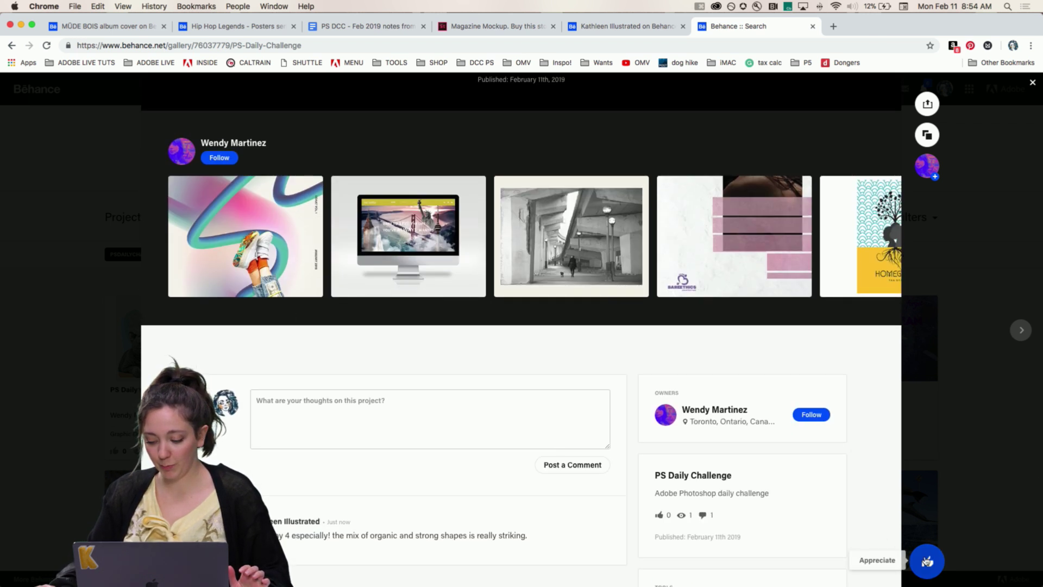
{"action": "left_click", "coordinate": [927, 562]}
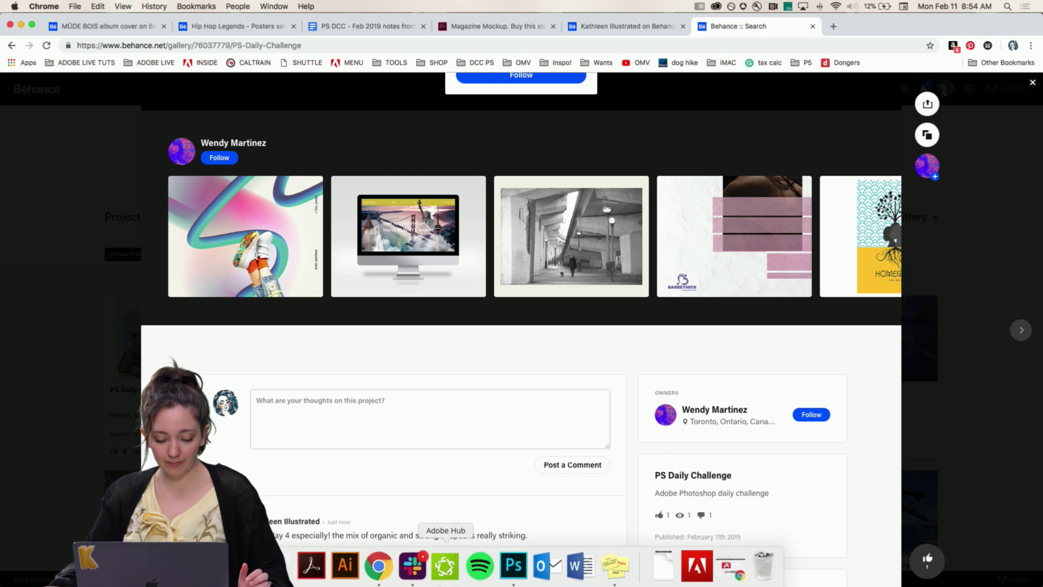
Switch to Slack and examine the latest challenge submissions and questions in the #get-feedback channel
{"action": "left_click", "coordinate": [413, 570]}
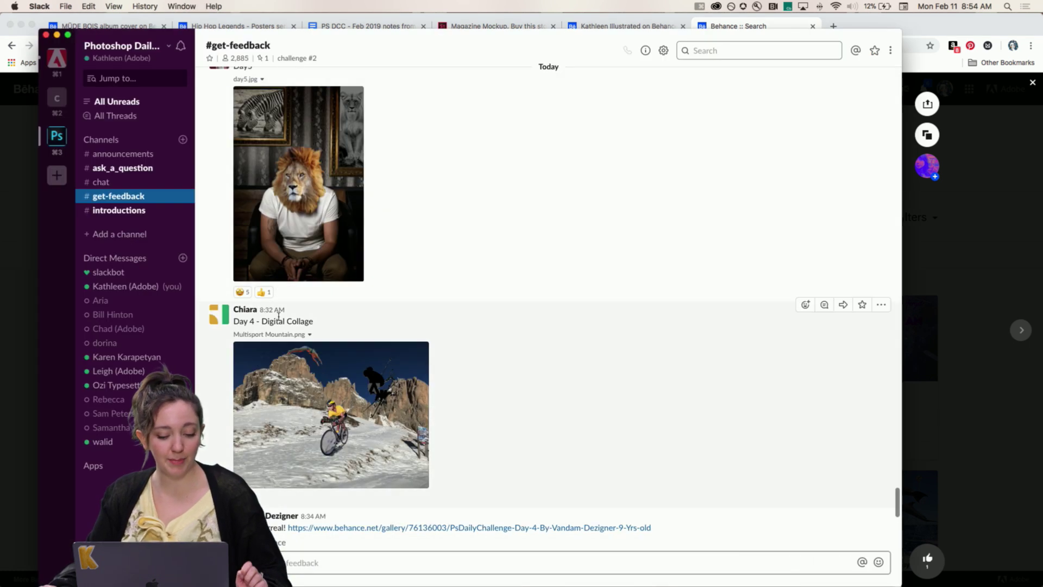
{"action": "scroll", "coordinate": [333, 307], "scroll_direction": "down", "scroll_amount": 5}
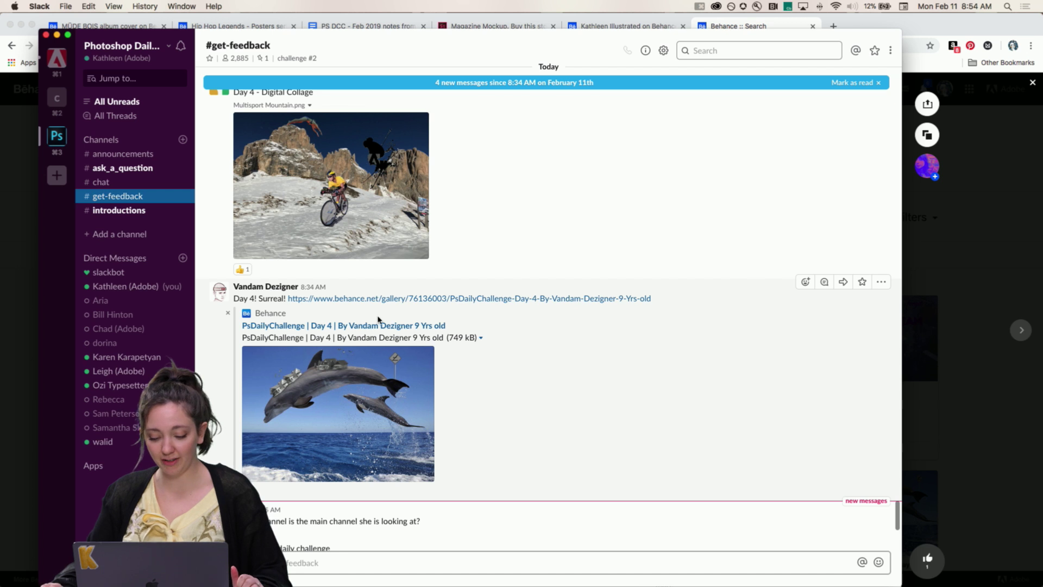
{"action": "scroll", "coordinate": [379, 319], "scroll_direction": "down", "scroll_amount": 8}
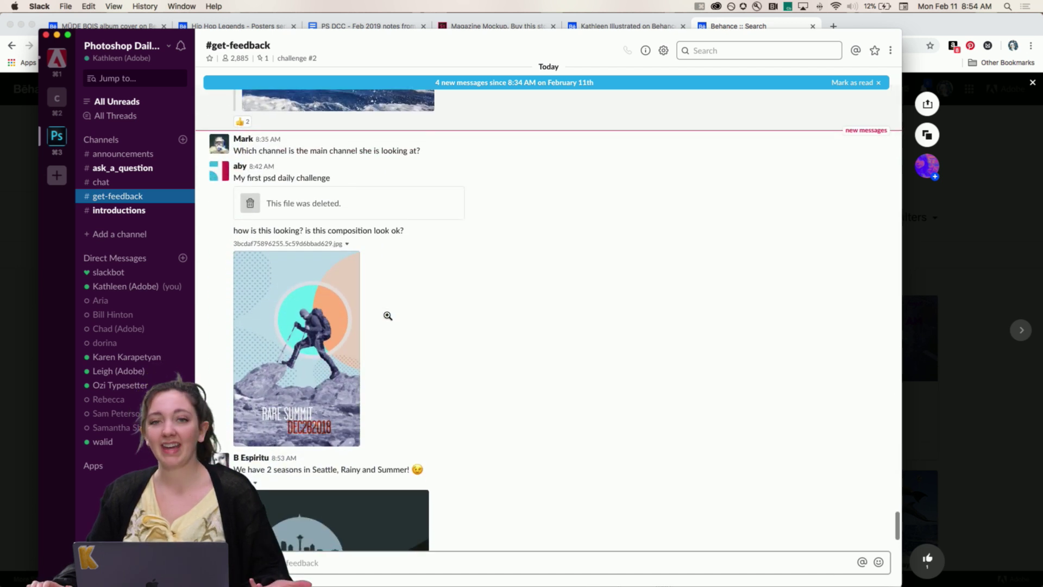
{"action": "scroll", "coordinate": [387, 316], "scroll_direction": "down", "scroll_amount": 4}
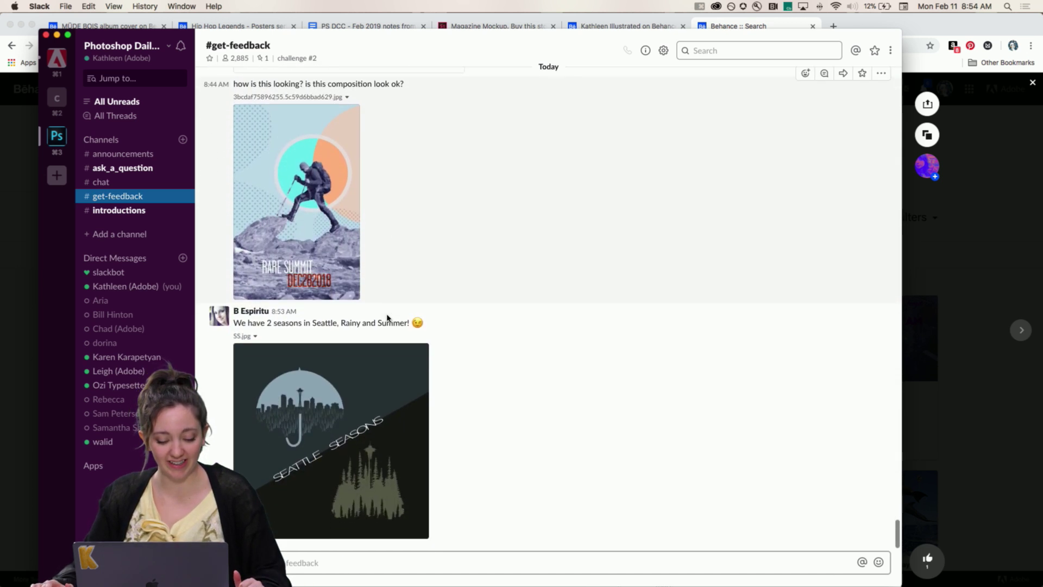
{"action": "scroll", "coordinate": [473, 278], "scroll_direction": "up", "scroll_amount": 6}
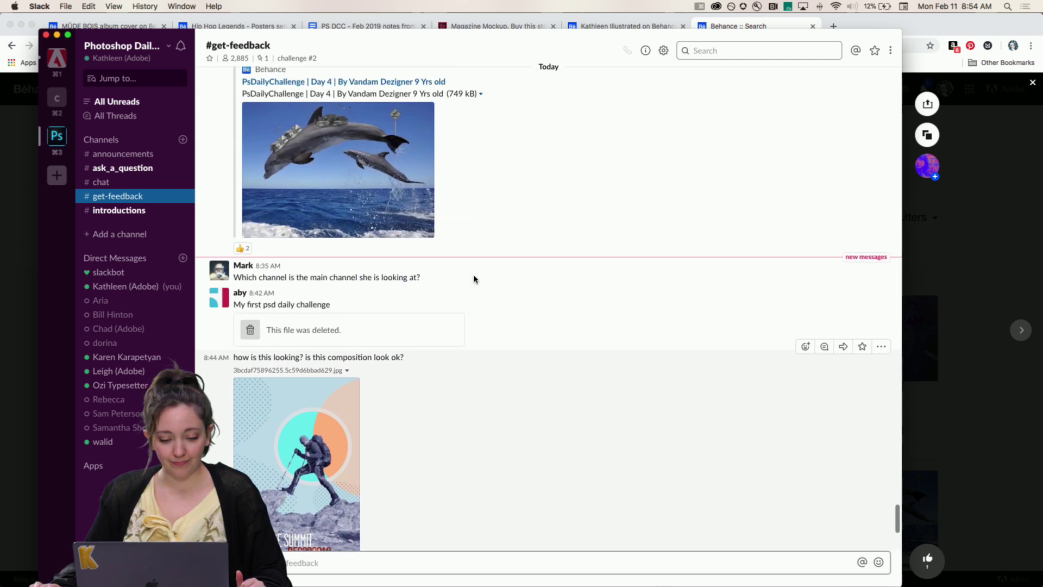
Examine the earlier submissions in #get-feedback back to the Day 4 horned dog composite, and view psdcc_day4_done.jpg enlarged before closing it
{"action": "scroll", "coordinate": [473, 280], "scroll_direction": "up", "scroll_amount": 10}
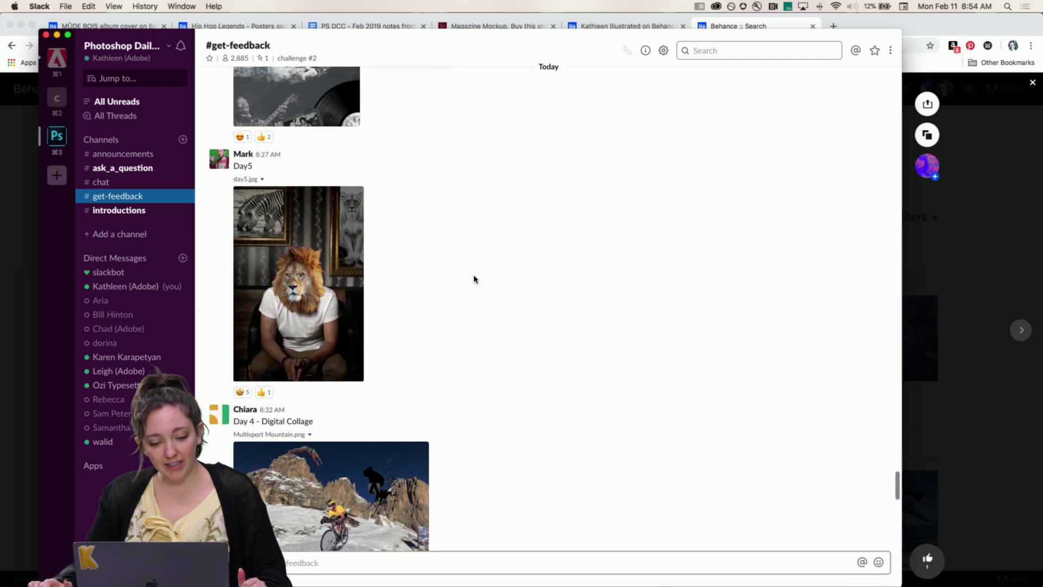
{"action": "scroll", "coordinate": [473, 279], "scroll_direction": "up", "scroll_amount": 5}
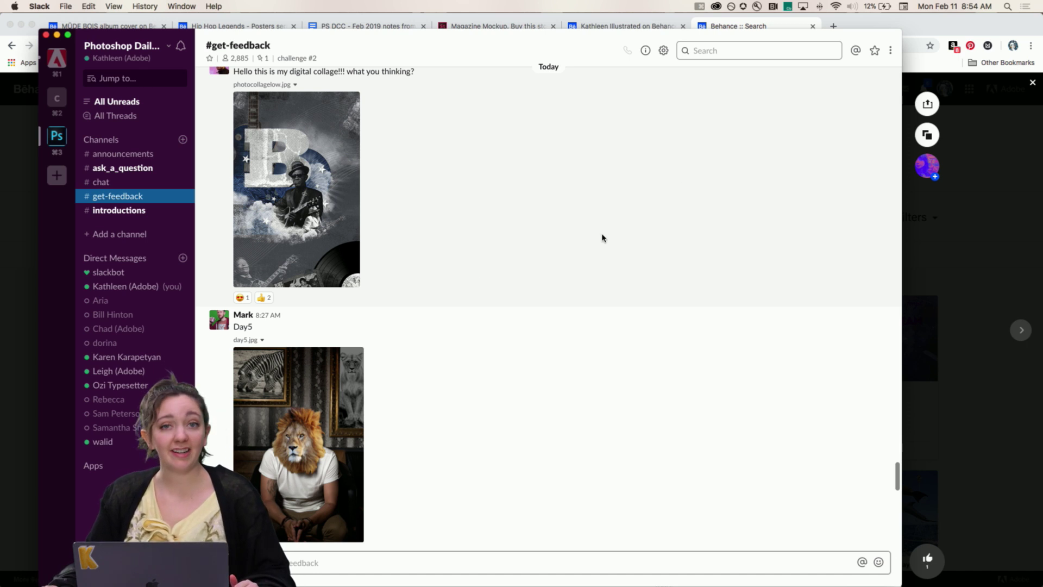
{"action": "scroll", "coordinate": [602, 238], "scroll_direction": "up", "scroll_amount": 15}
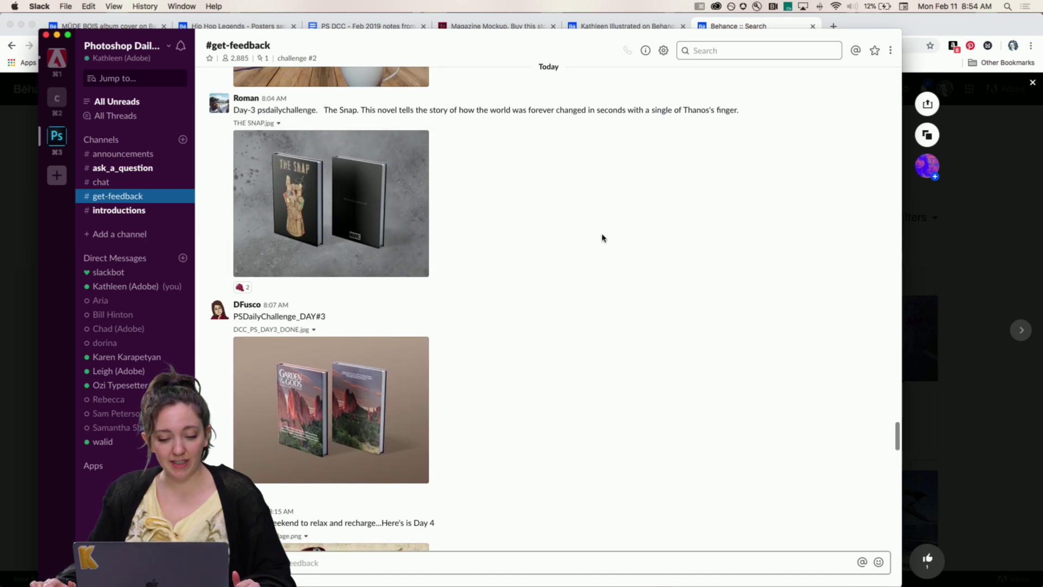
{"action": "scroll", "coordinate": [602, 238], "scroll_direction": "up", "scroll_amount": 3}
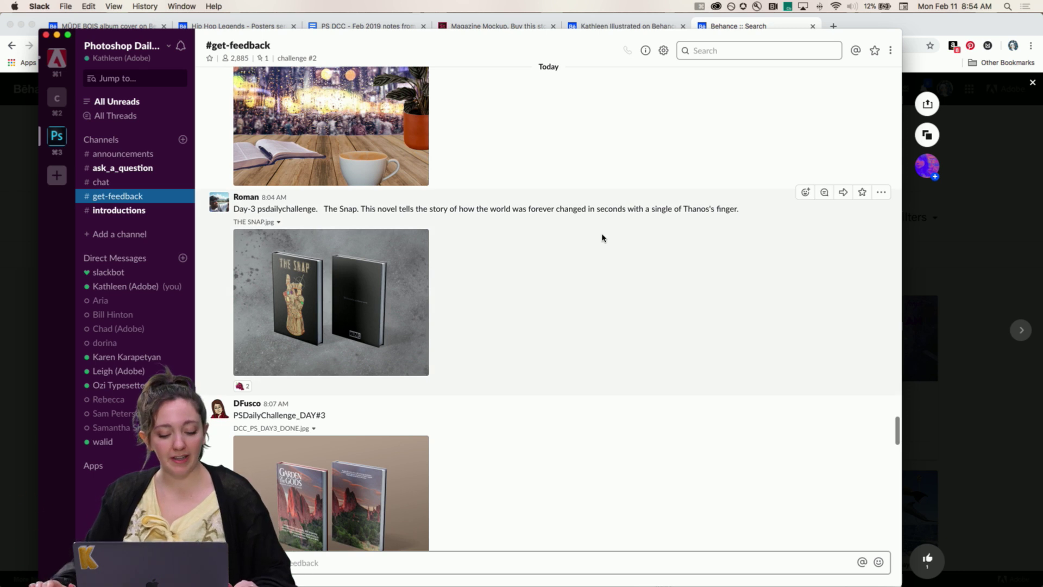
{"action": "scroll", "coordinate": [602, 238], "scroll_direction": "up", "scroll_amount": 3}
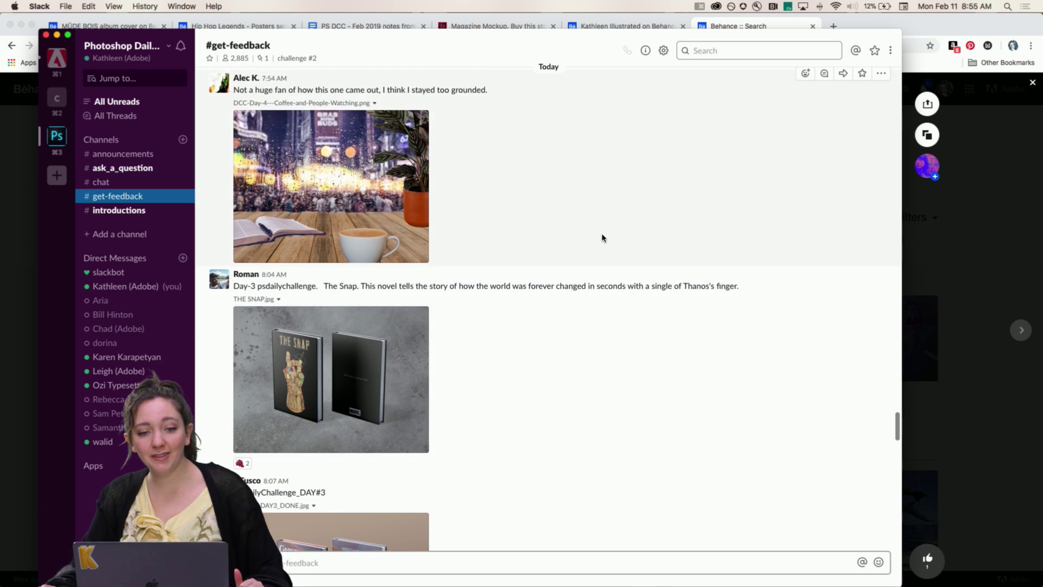
{"action": "scroll", "coordinate": [585, 224], "scroll_direction": "up", "scroll_amount": 5}
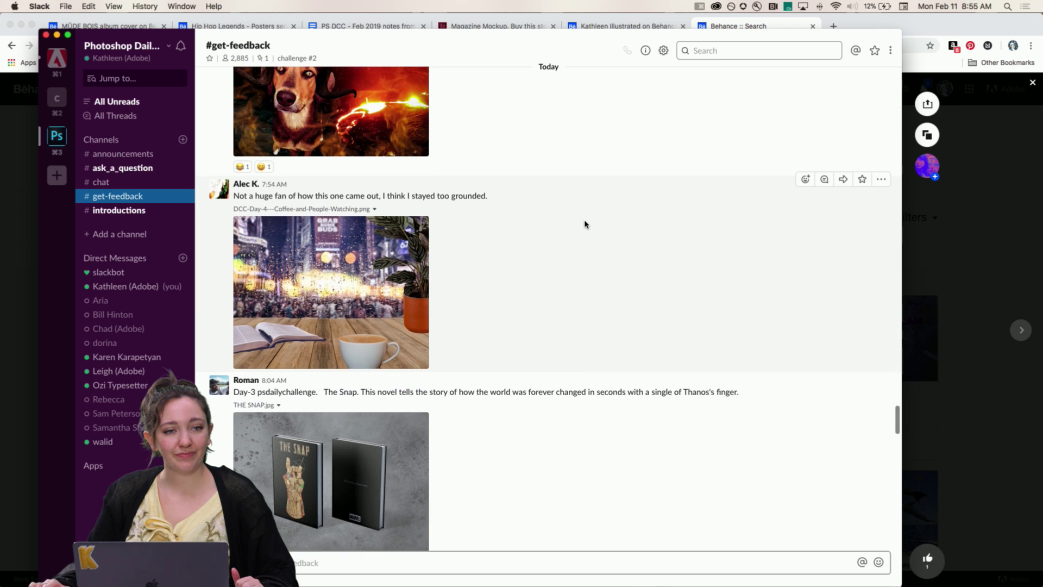
{"action": "scroll", "coordinate": [586, 224], "scroll_direction": "up", "scroll_amount": 8}
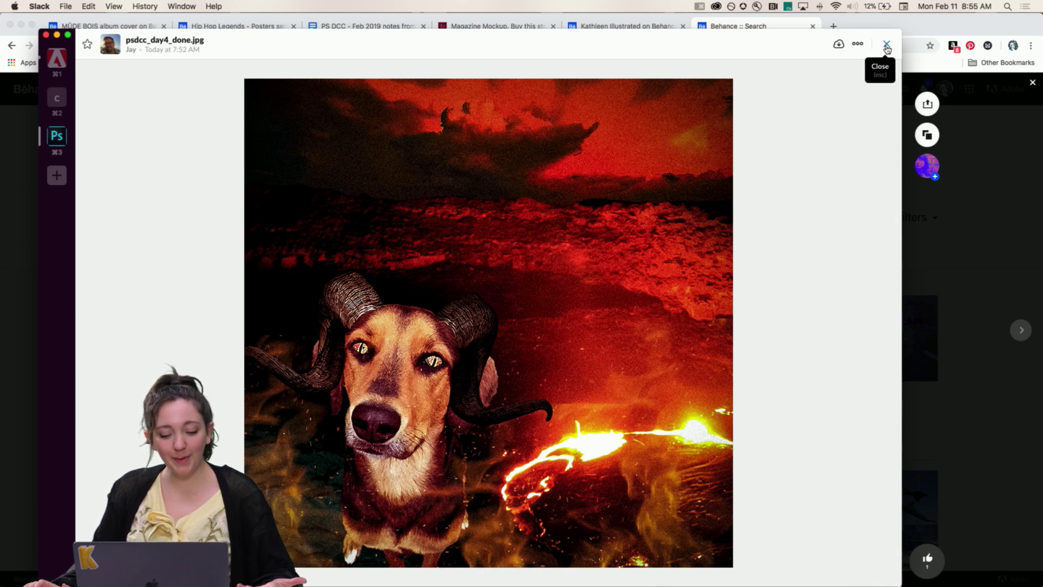
{"action": "left_click", "coordinate": [886, 46]}
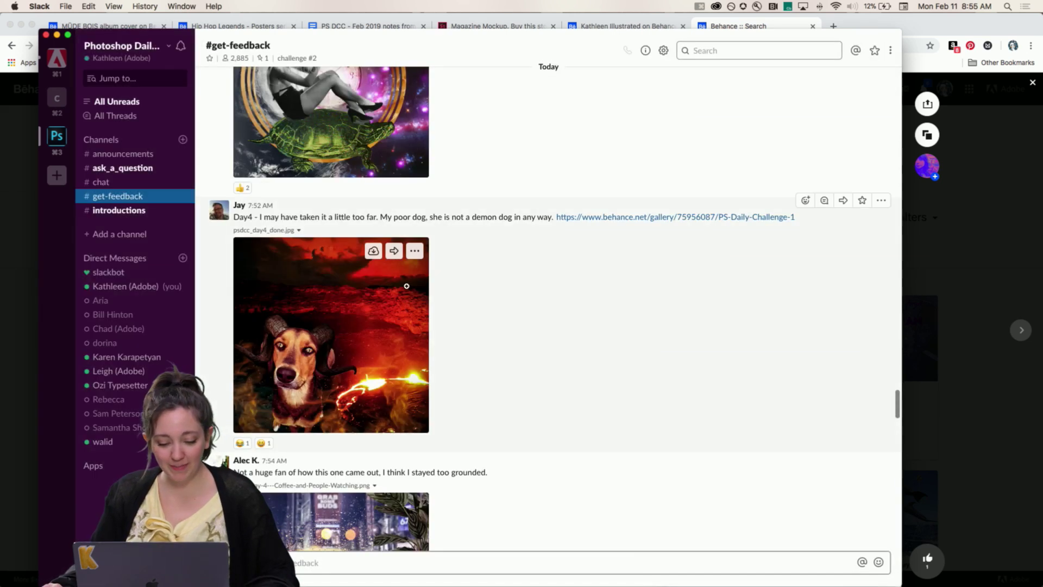
Review the more recent submissions again, from the Day 3 book cover mockups to the DCC_Day4_Collage.png portrait collage
{"action": "scroll", "coordinate": [556, 329], "scroll_direction": "down", "scroll_amount": 1}
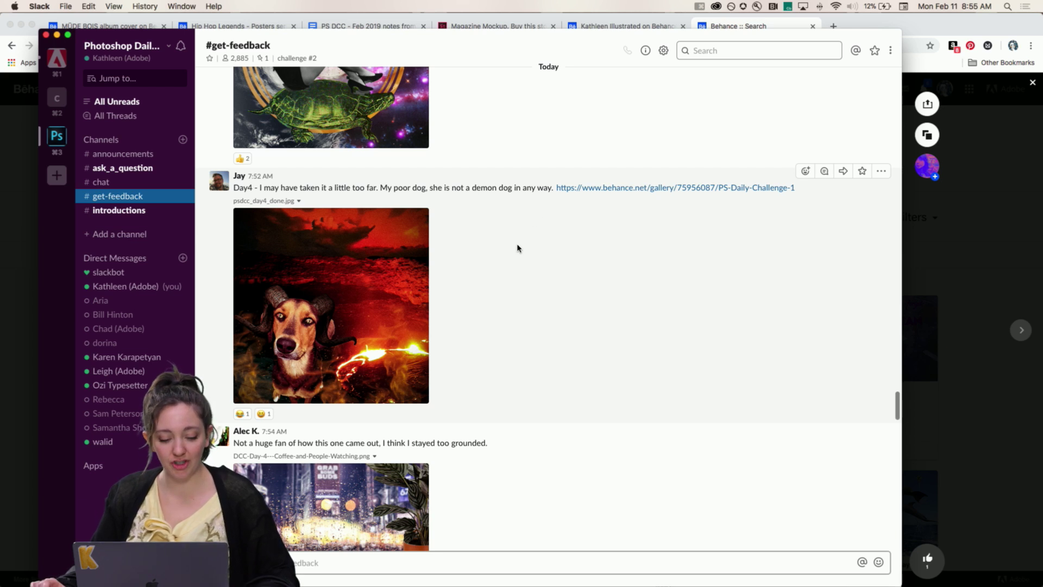
{"action": "scroll", "coordinate": [519, 274], "scroll_direction": "down", "scroll_amount": 15}
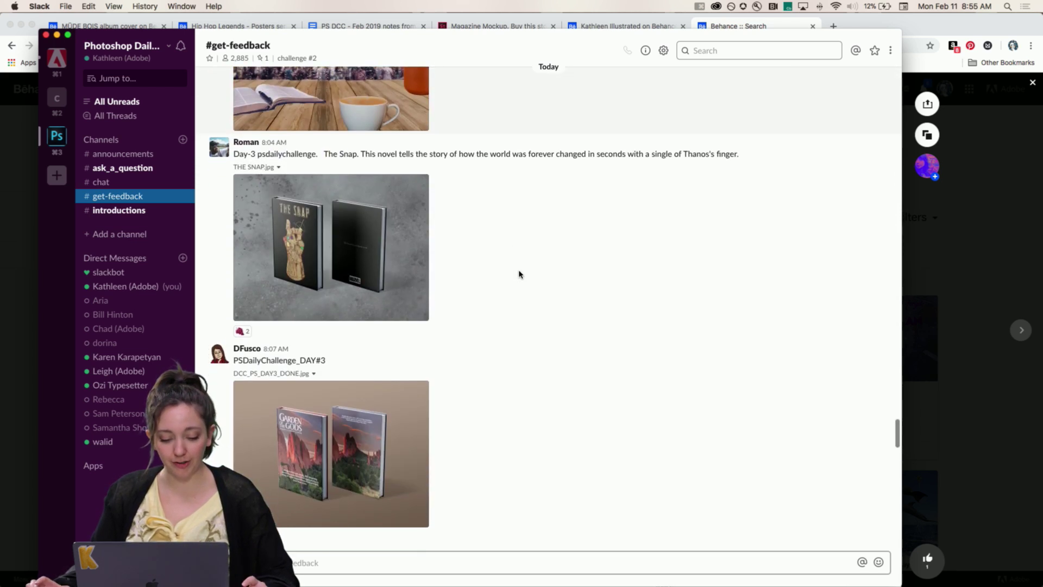
{"action": "scroll", "coordinate": [519, 275], "scroll_direction": "down", "scroll_amount": 5}
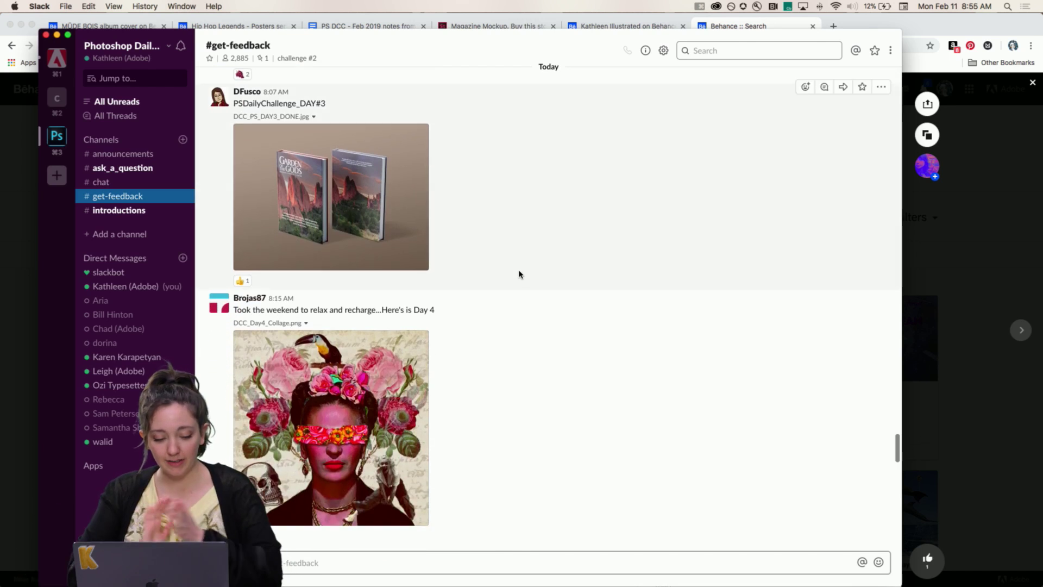